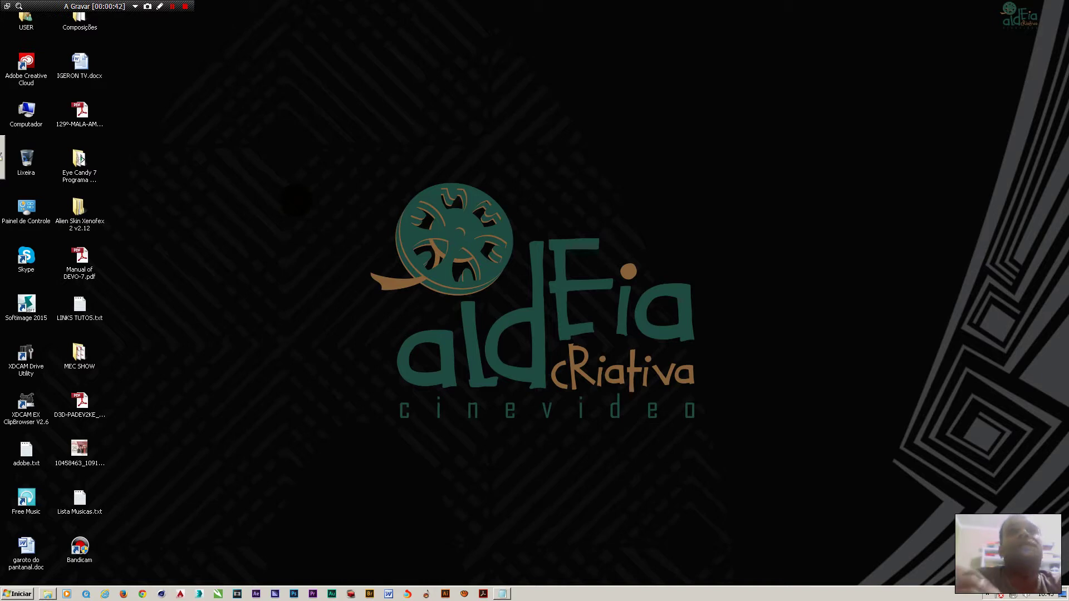
Launch After Effects CC 2014 from the Windows taskbar and wait for its Welcome screen.
left_click(298, 203)
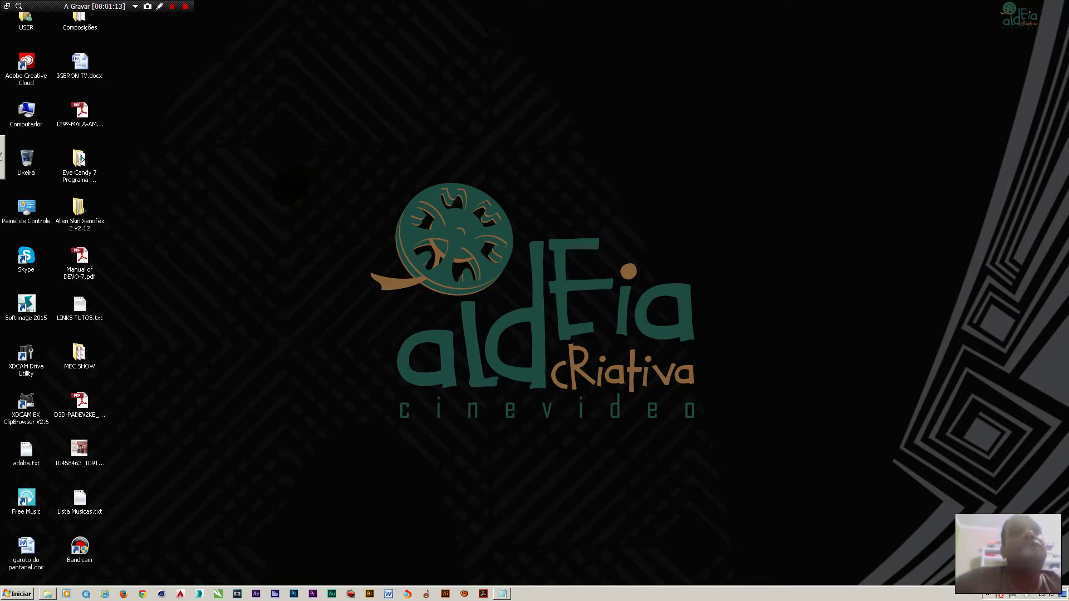
left_click(301, 178)
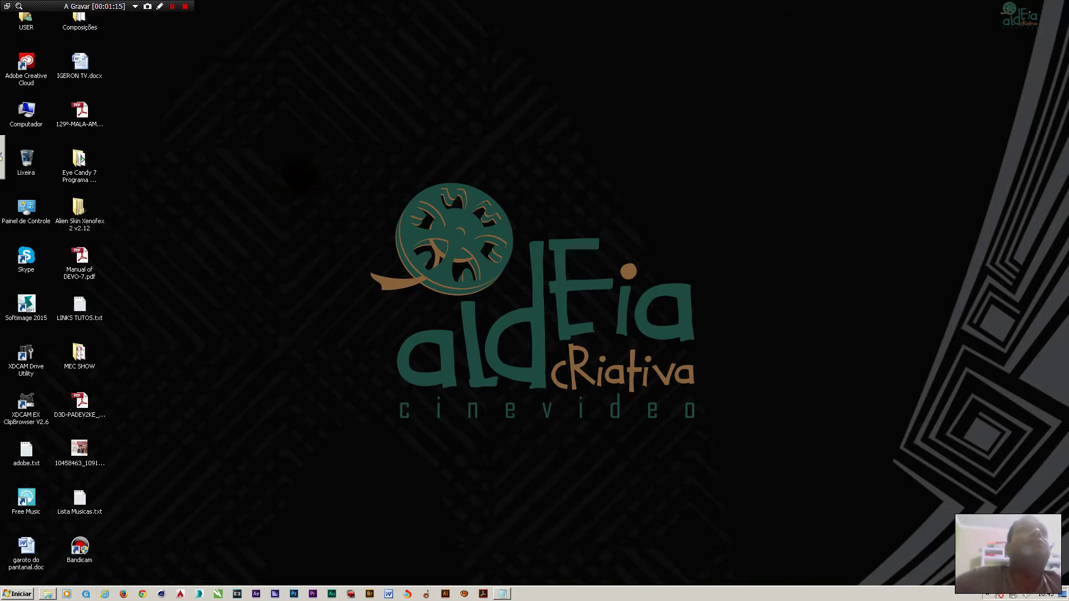
left_click(298, 174)
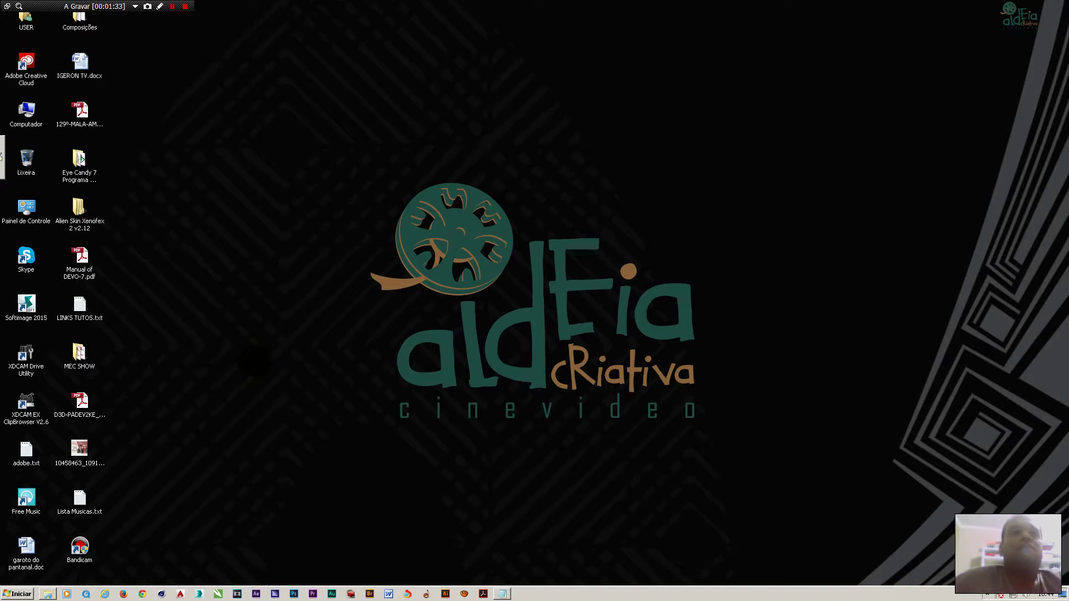
left_click(249, 367)
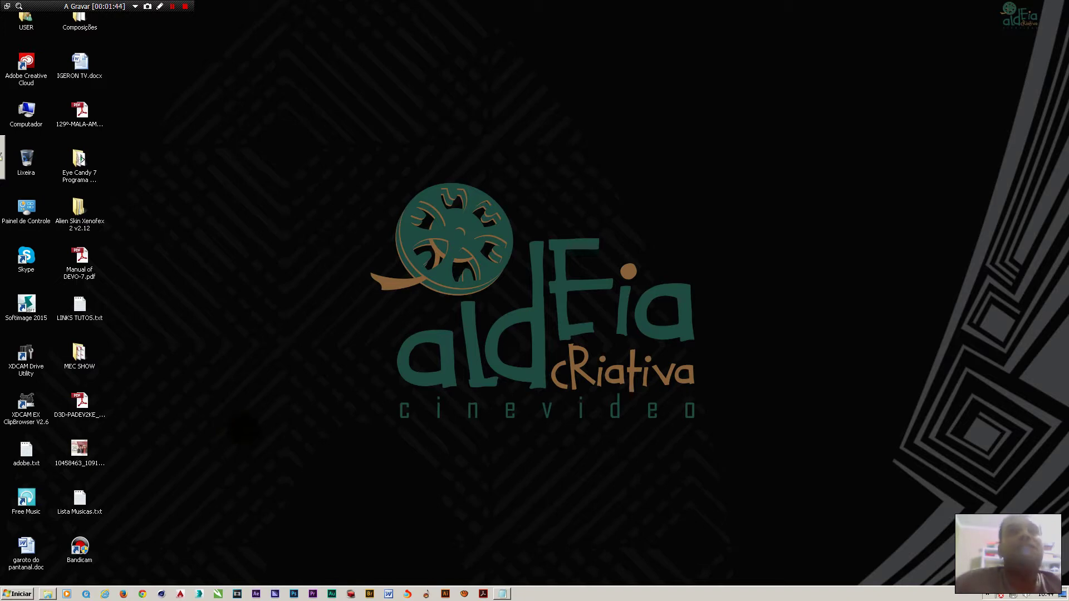
left_click(303, 430)
left_click(337, 449)
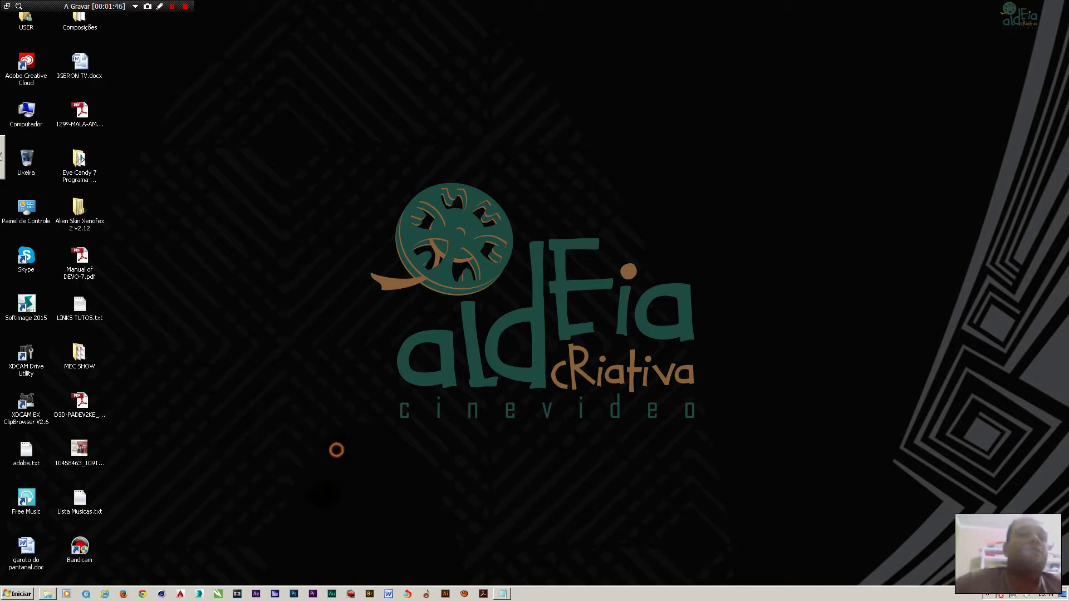
left_click(256, 593)
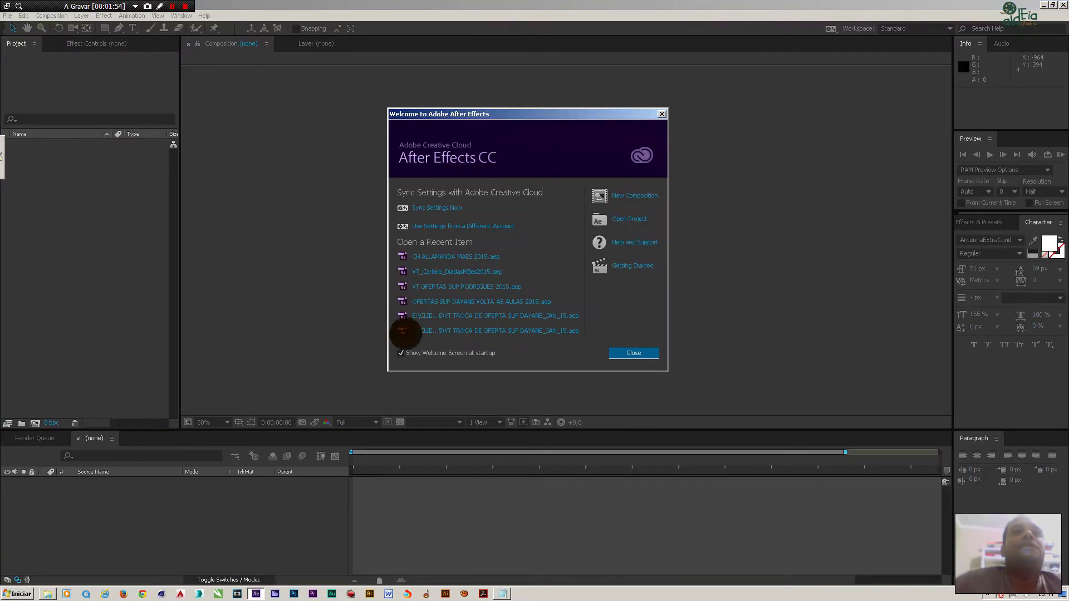
Close the Welcome screen and cancel the accidentally opened Import File dialog.
left_click(629, 355)
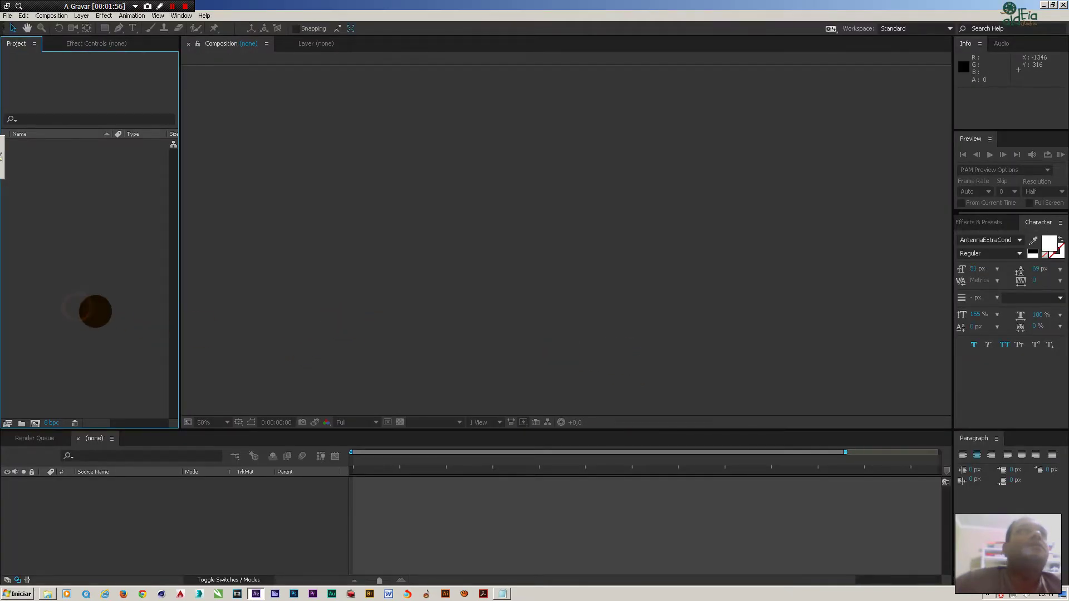
double_click(95, 311)
left_click(500, 354)
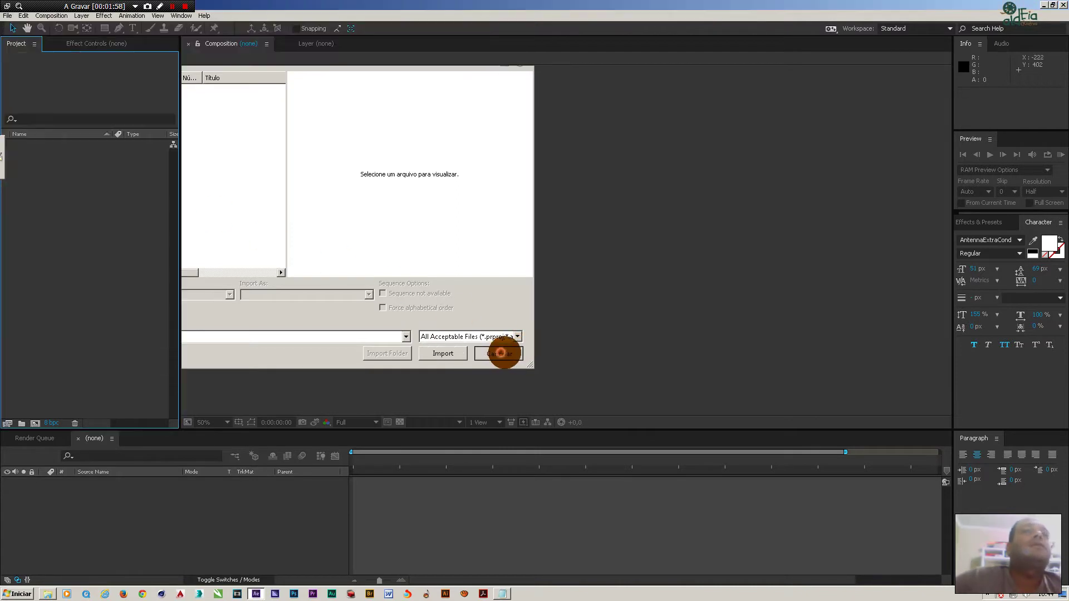
Start Save As and browse the 4TB (E:) drive to the TUTOS ALDEIA folder.
left_click(8, 16)
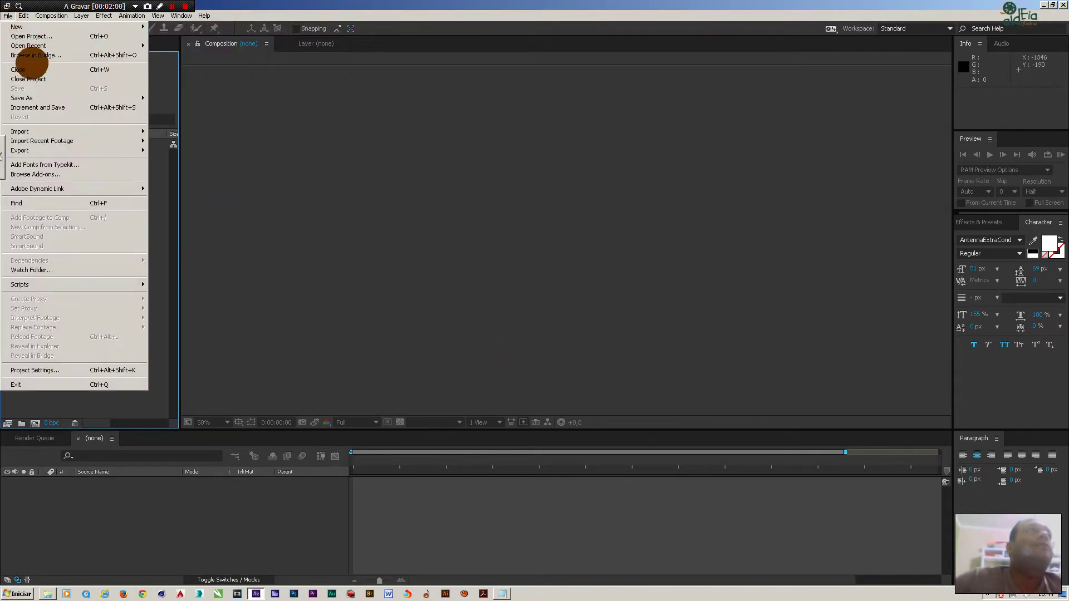
mouse_move(136, 99)
left_click(179, 94)
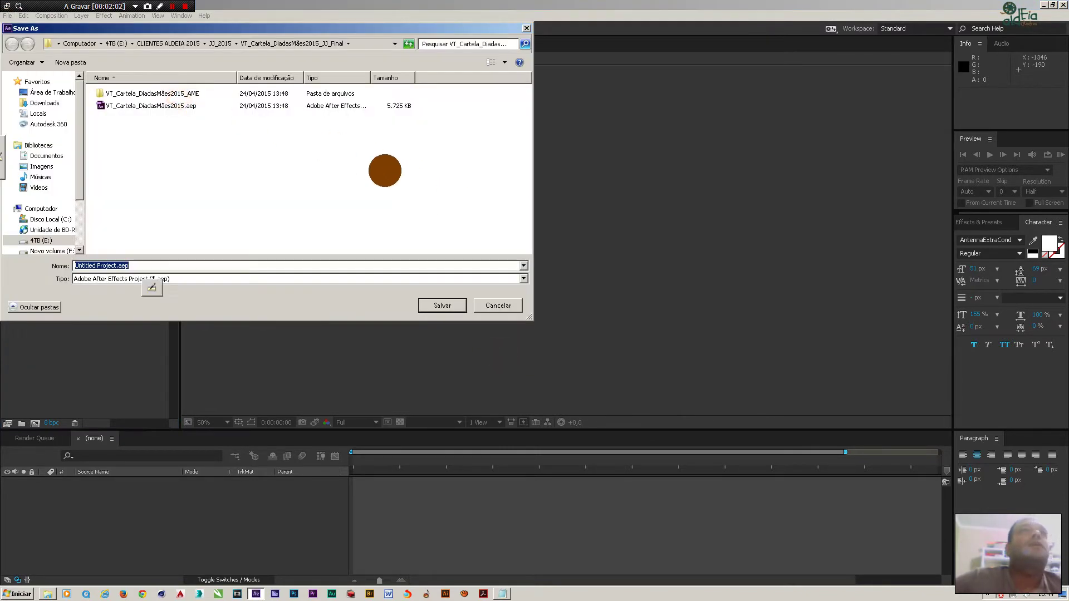
left_click(41, 240)
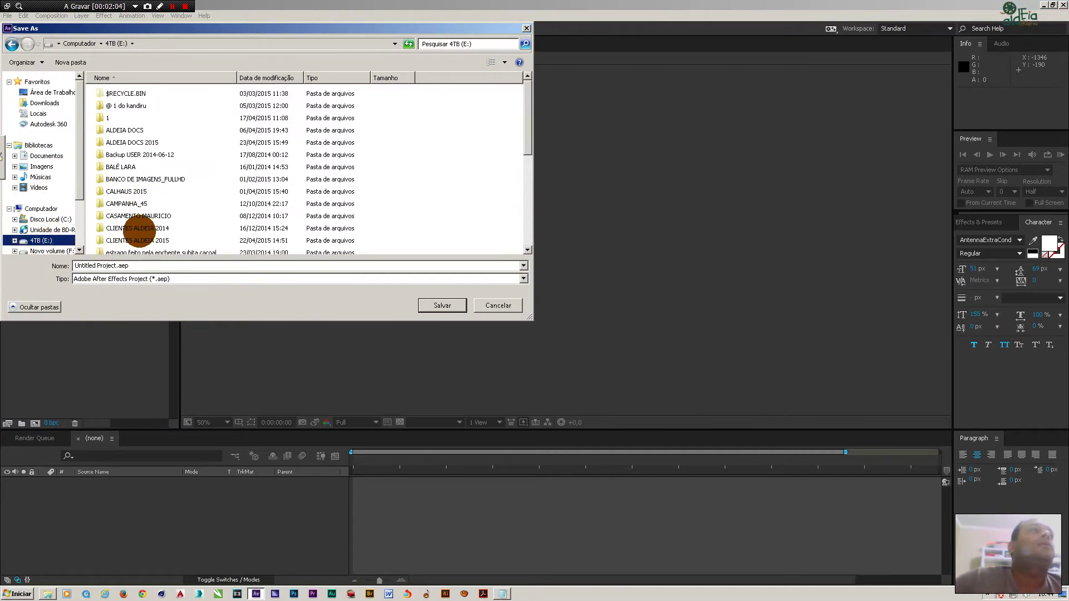
left_click(139, 229)
left_click(134, 216)
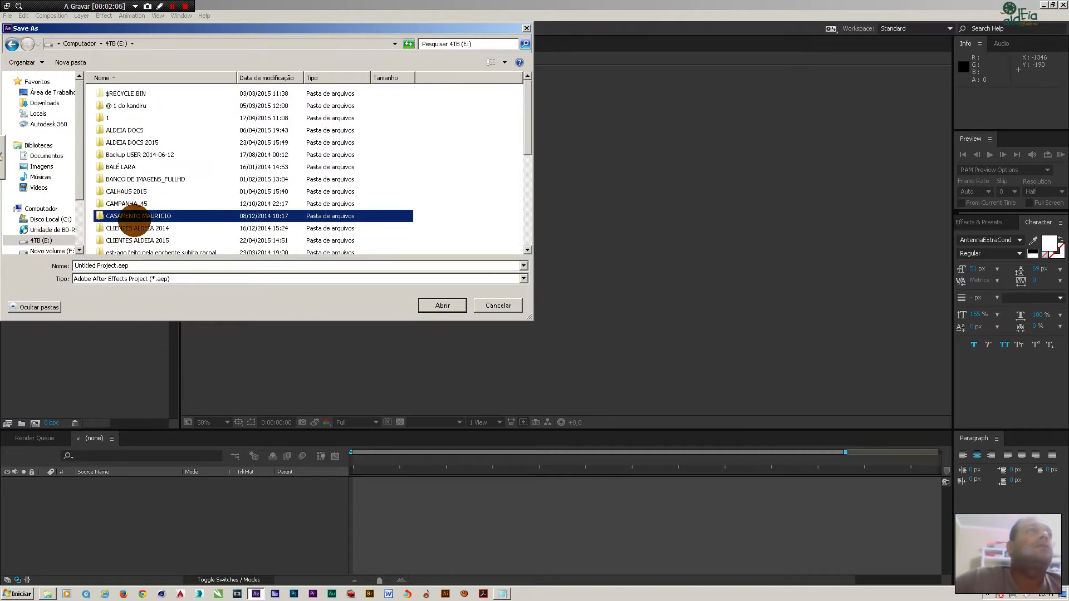
scroll(522, 145, "down", 2)
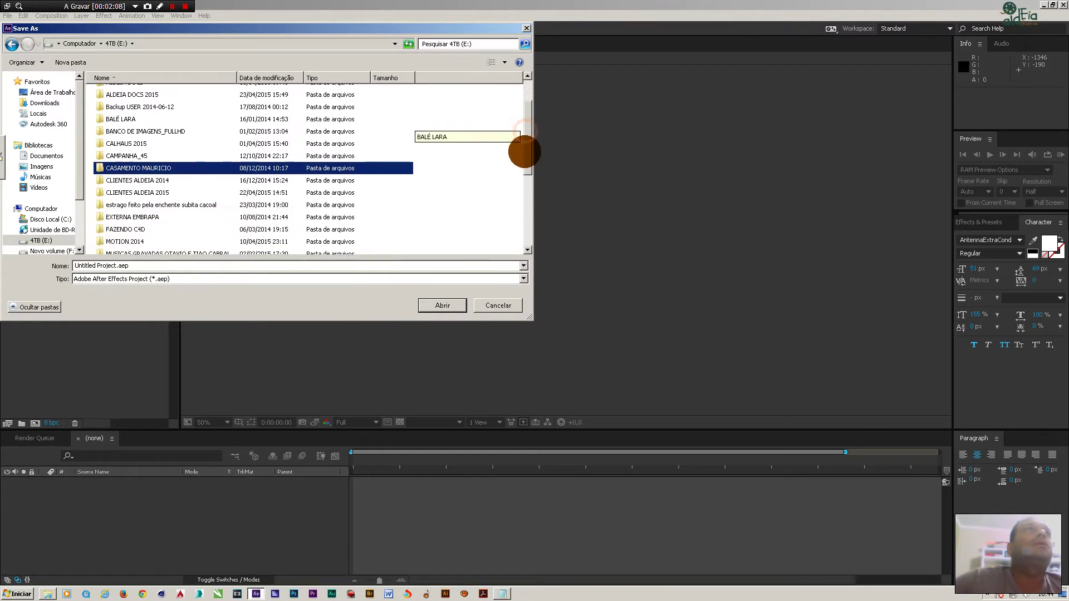
scroll(522, 179, "down", 4)
left_click(132, 199)
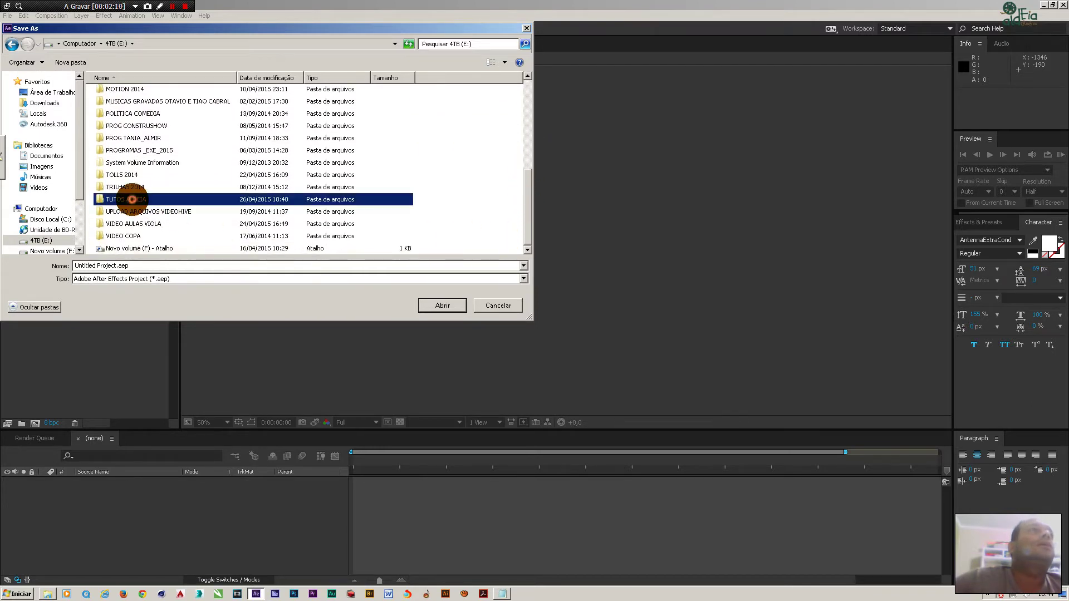
Save the project as TUTO ICONES ANIMADOS.aep inside the TUTO ICONES ANIMADOS folder.
double_click(132, 199)
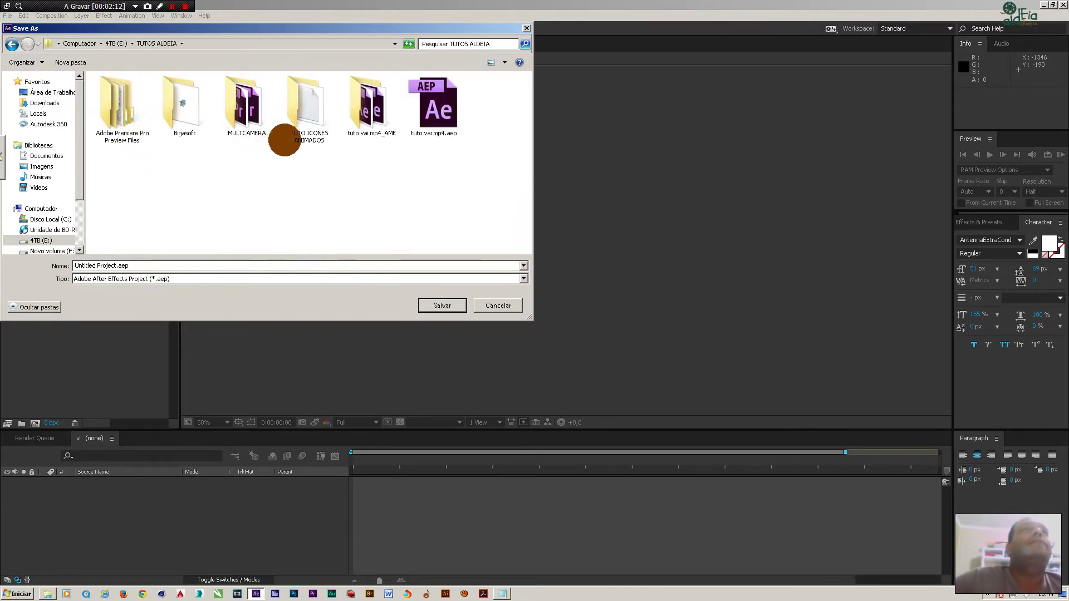
double_click(302, 119)
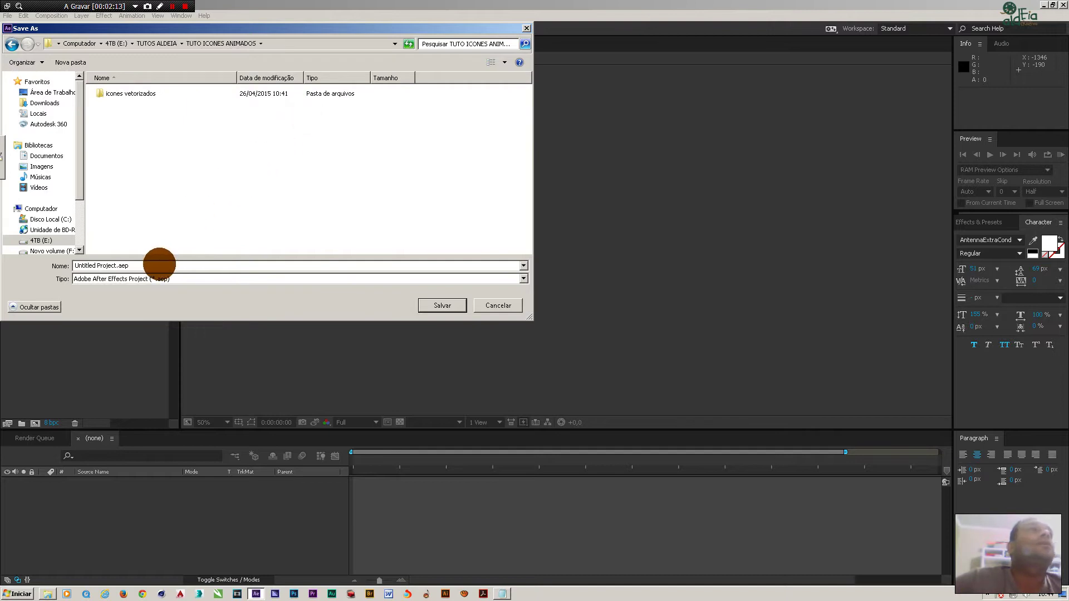
left_click(160, 266)
type("I")
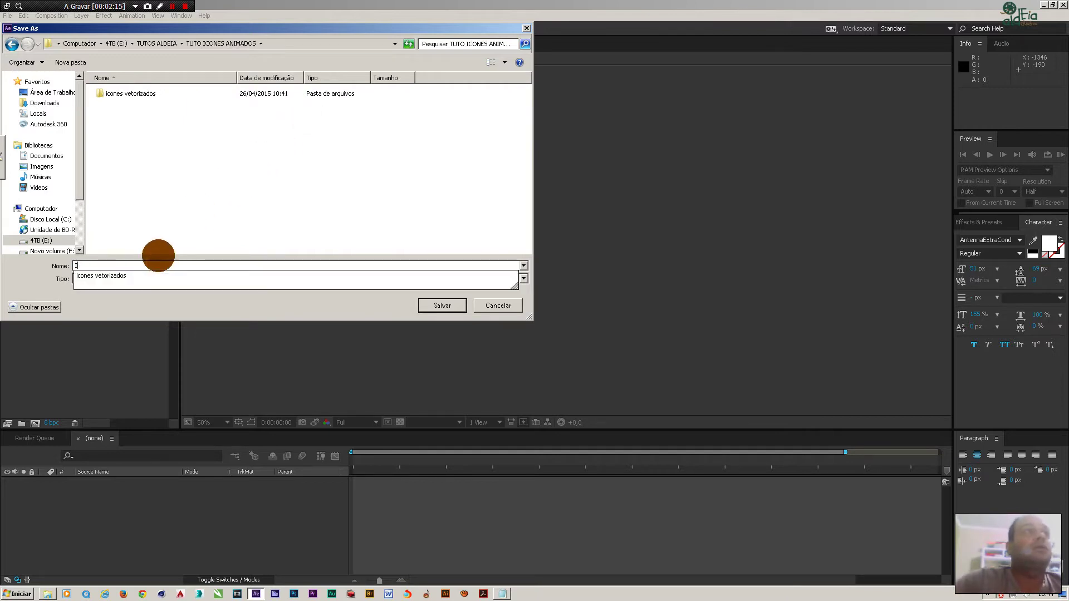
type("MADOS\\TUTO ")
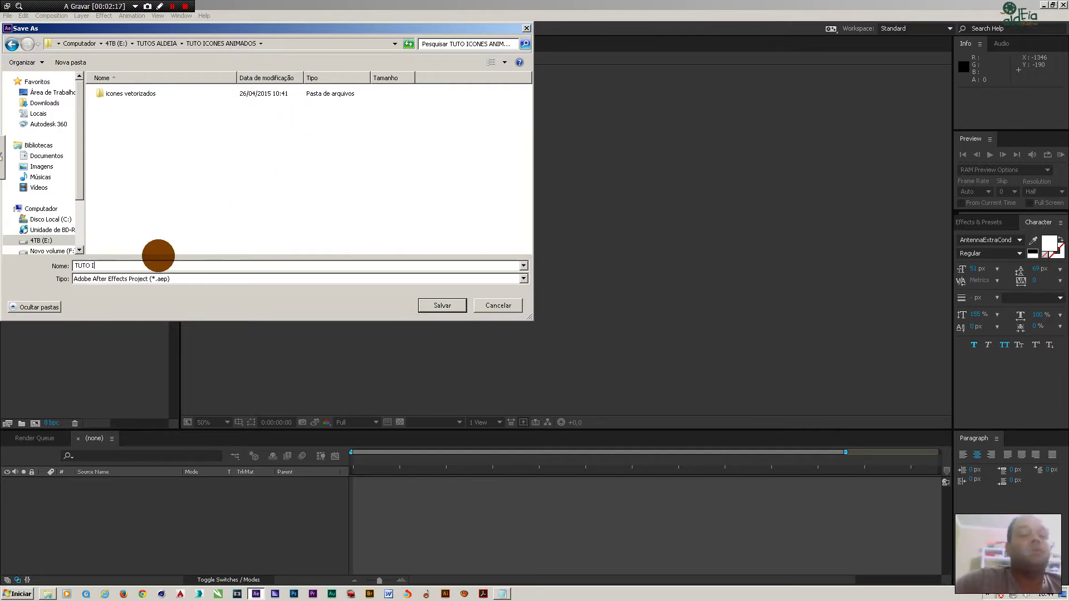
type("ICONES")
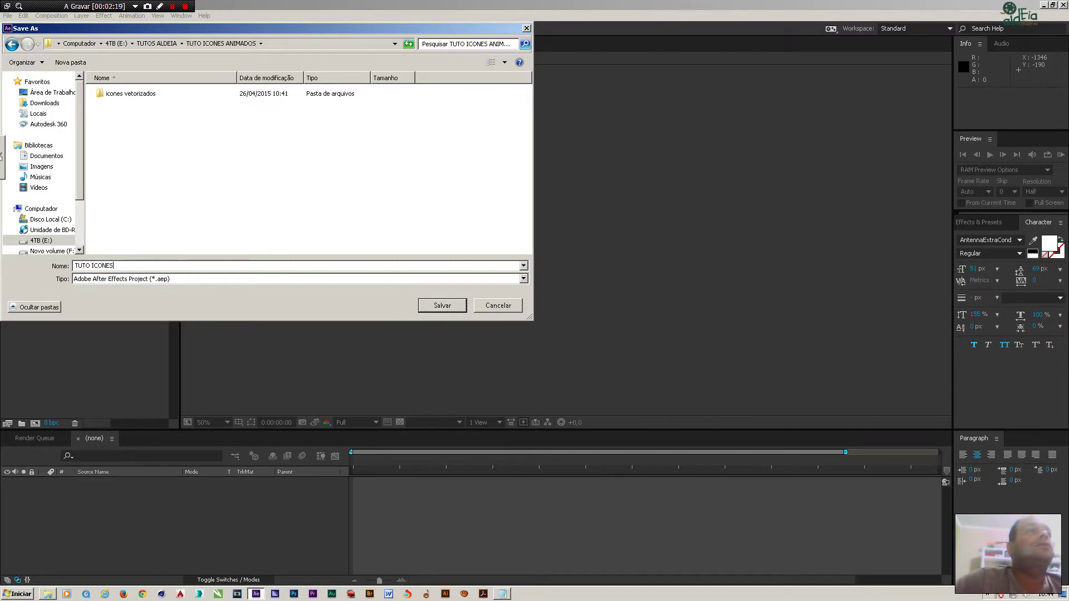
type(" ANIMADOS")
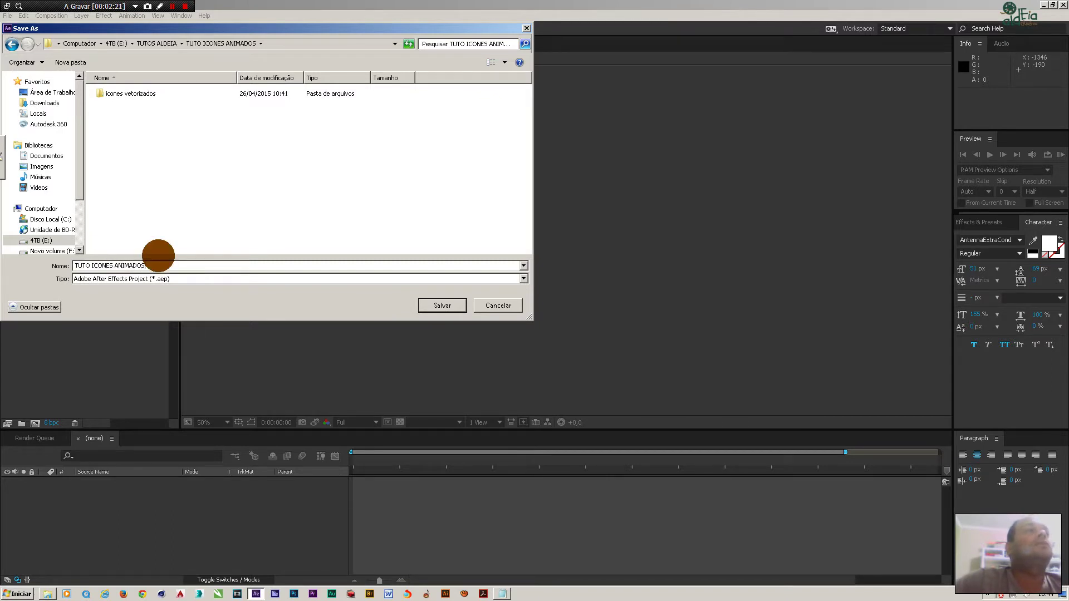
key("Return")
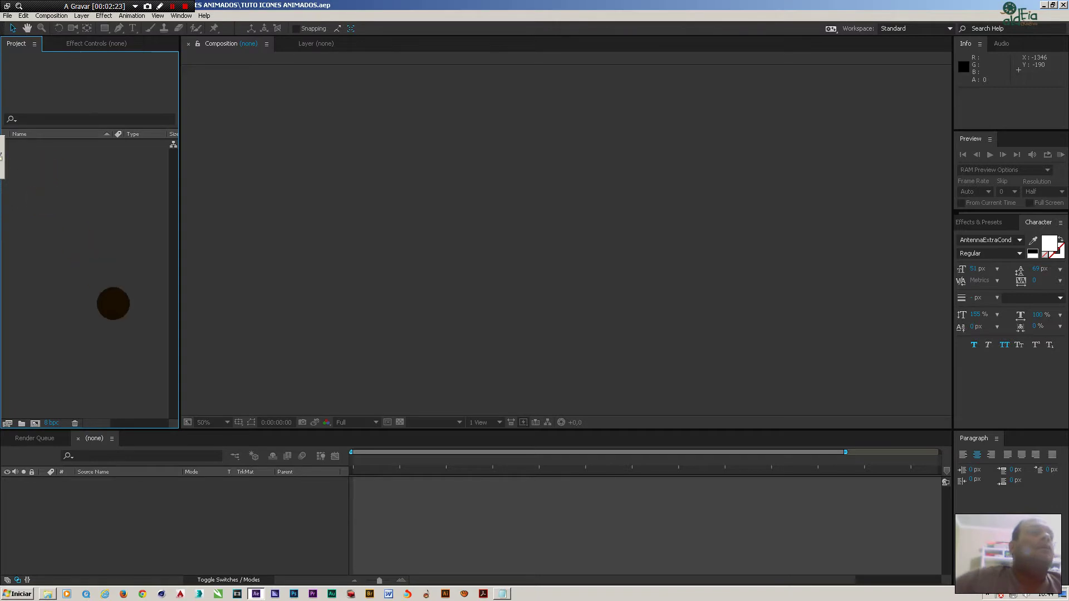
Open File Explorer at TUTO ICONES ANIMADOS > icones vetorizados.
left_click(47, 593)
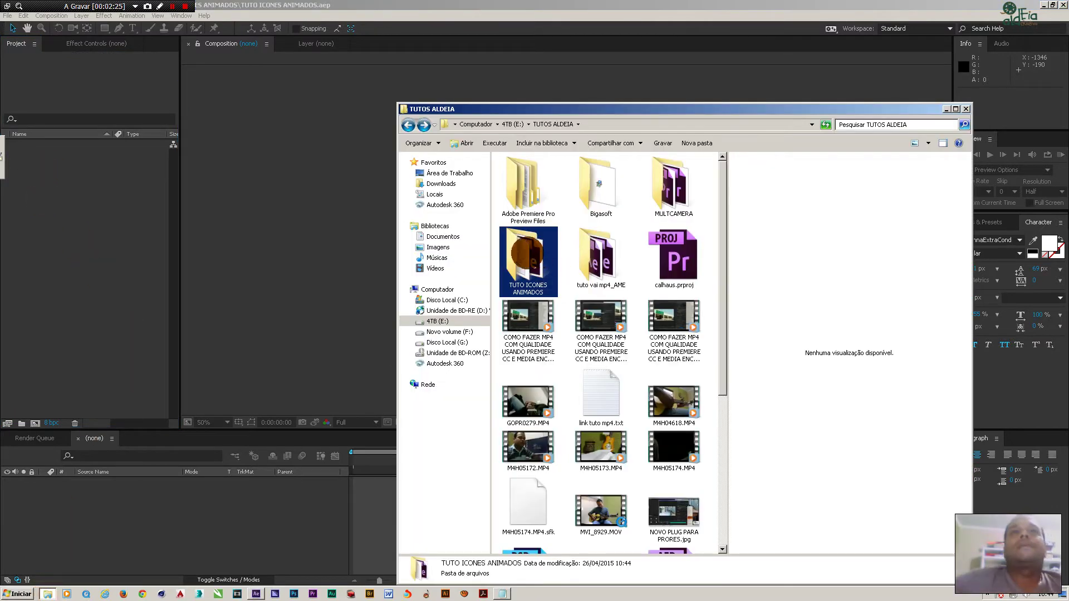
double_click(529, 262)
double_click(538, 174)
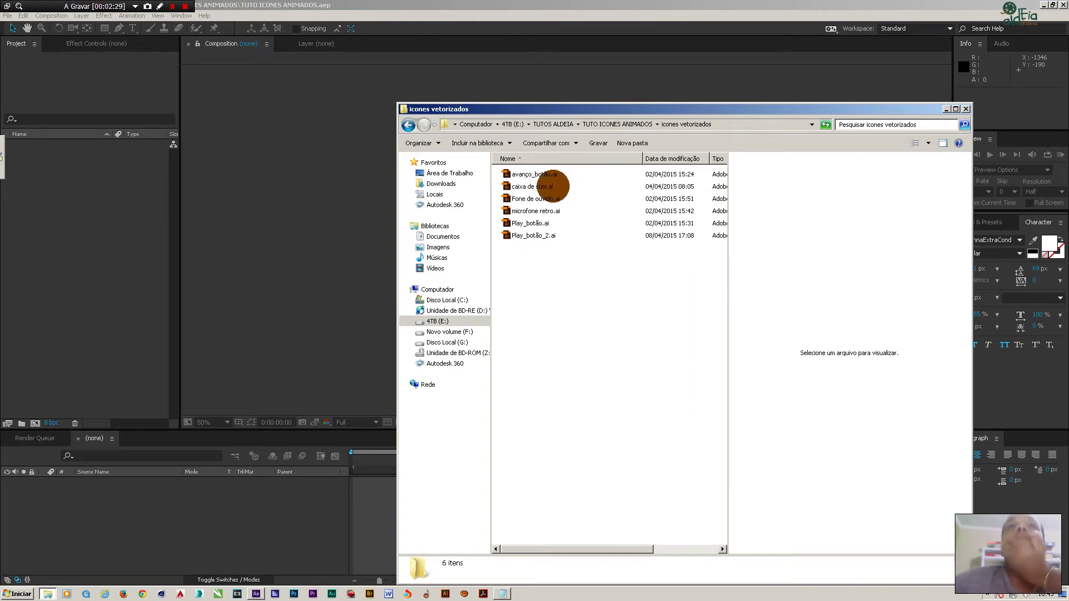
Preview the .ai icons: caixa de som, Fone de ouvido, microfone retro, Play_botão, Play_botão_2, avanço_botão.
left_click(543, 187)
key("Down")
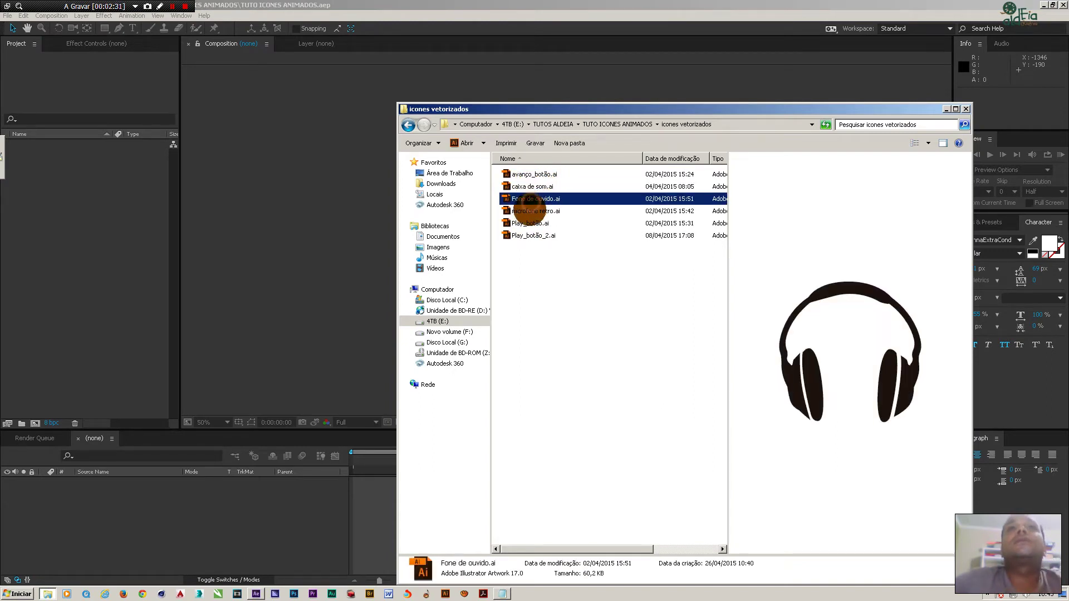
left_click(532, 212)
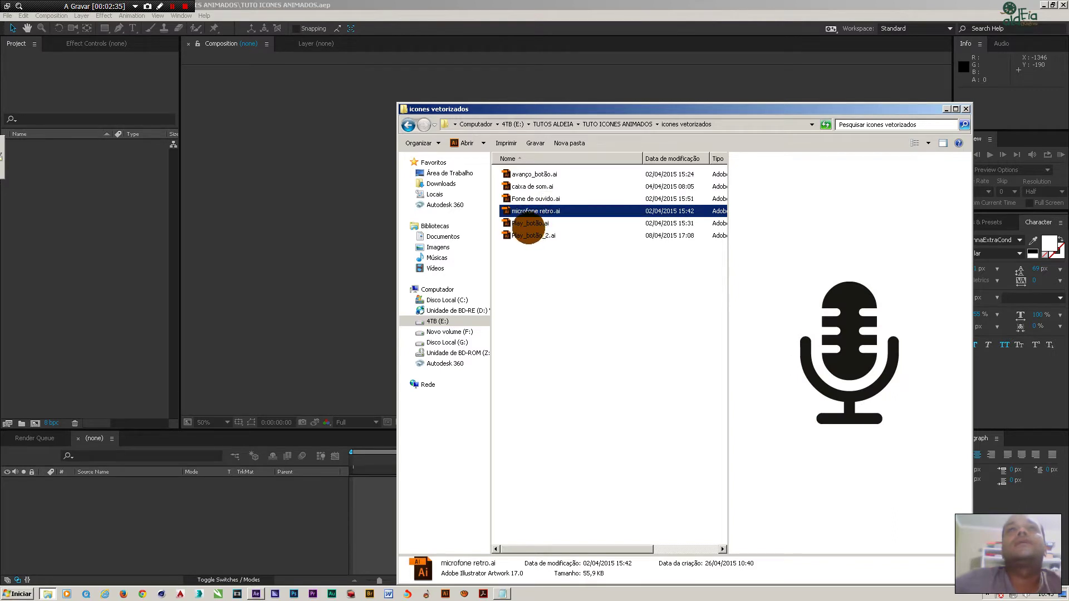
left_click(530, 223)
left_click(530, 236)
left_click(530, 223)
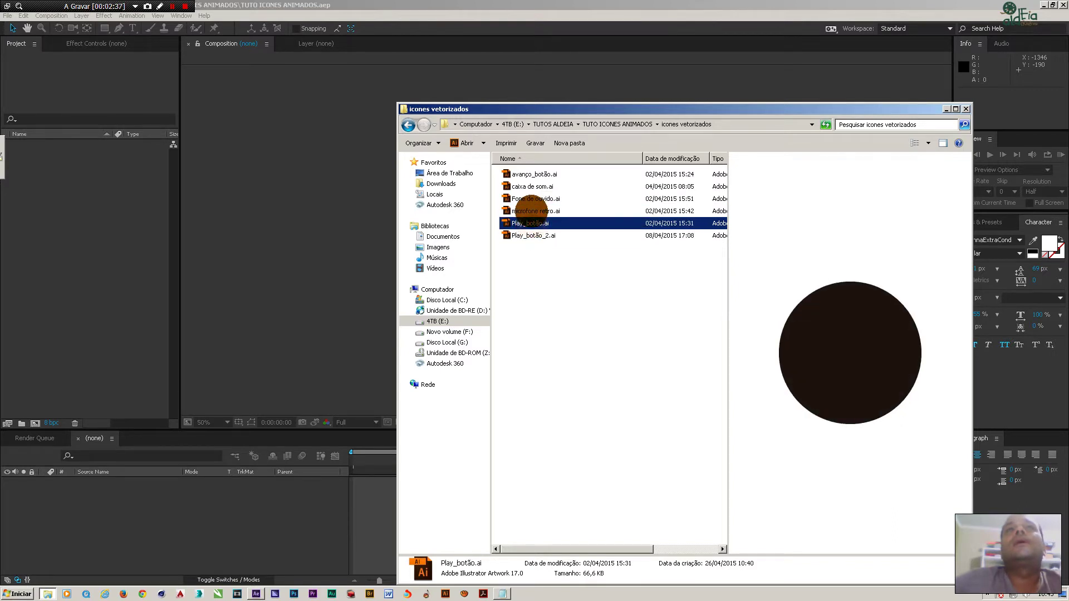
left_click(530, 212)
left_click(532, 199)
left_click(532, 187)
left_click(533, 174)
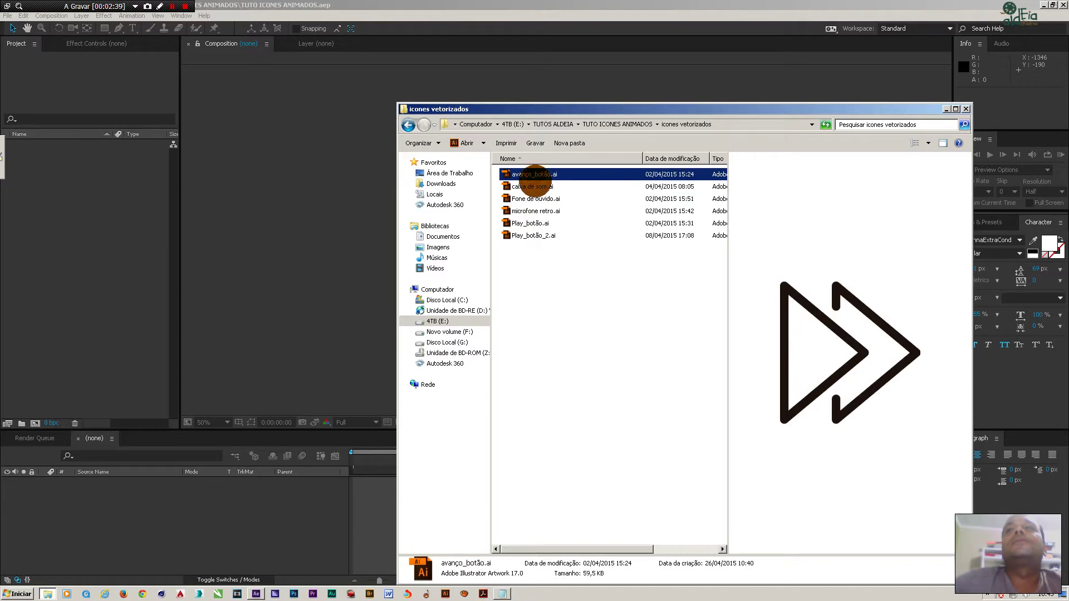
left_click(522, 211)
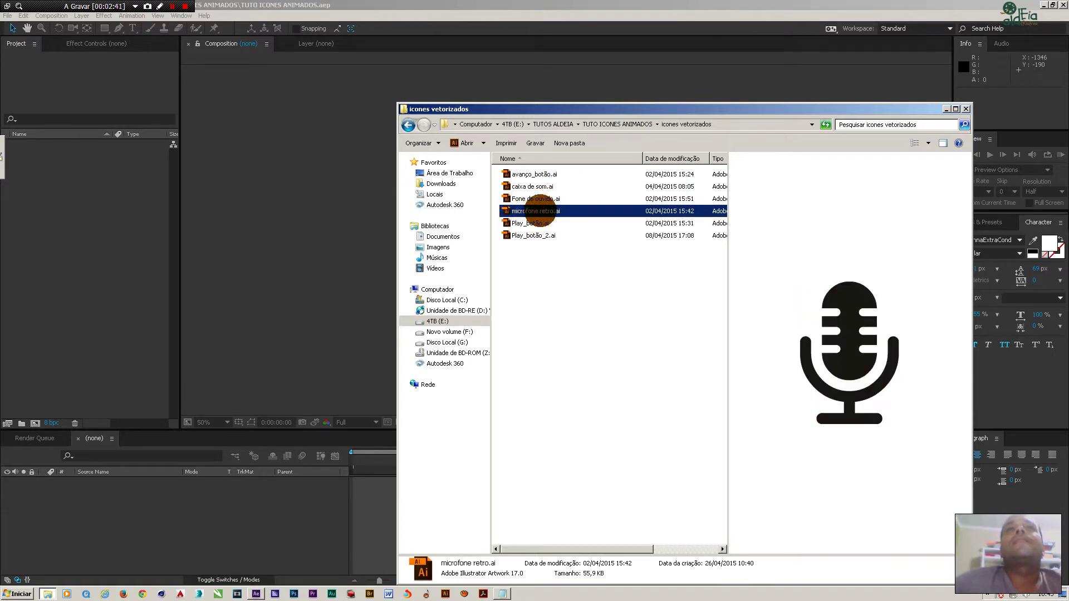
Pick caixa de som.ai and drag it into the After Effects Project panel.
left_click(536, 199)
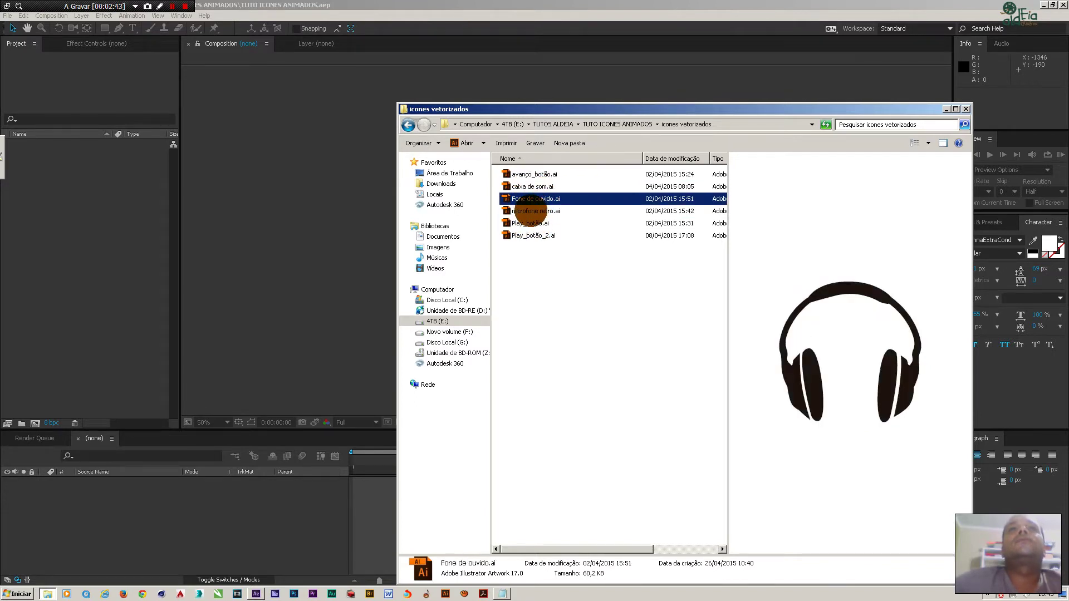
left_click(532, 213)
left_click(528, 188)
left_click_drag(529, 192, 98, 252)
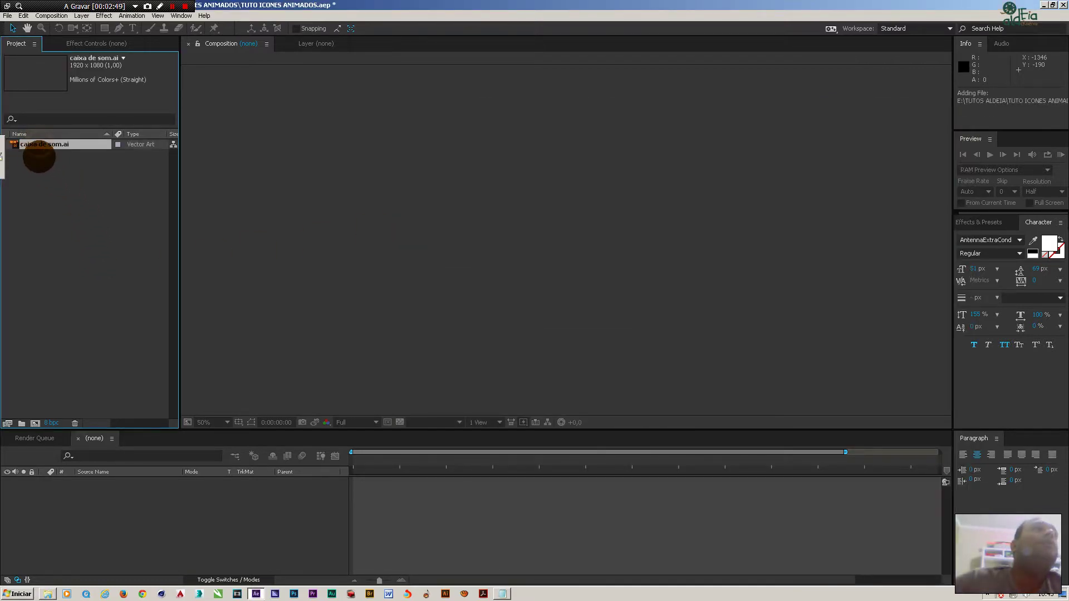
Create a caixa de som composition from the imported speaker artwork.
left_click(41, 145)
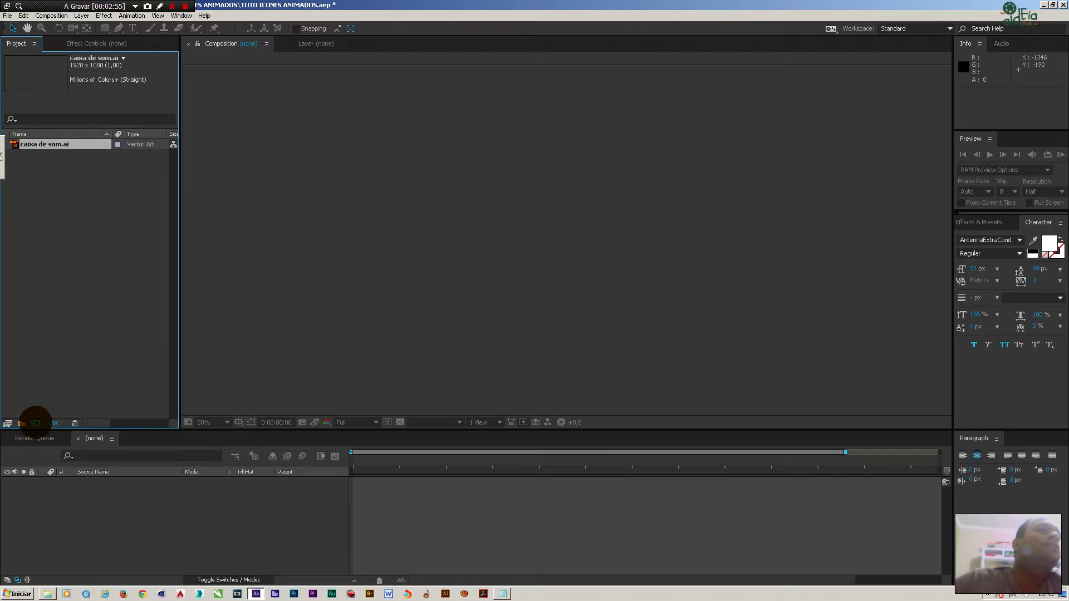
left_click(35, 422)
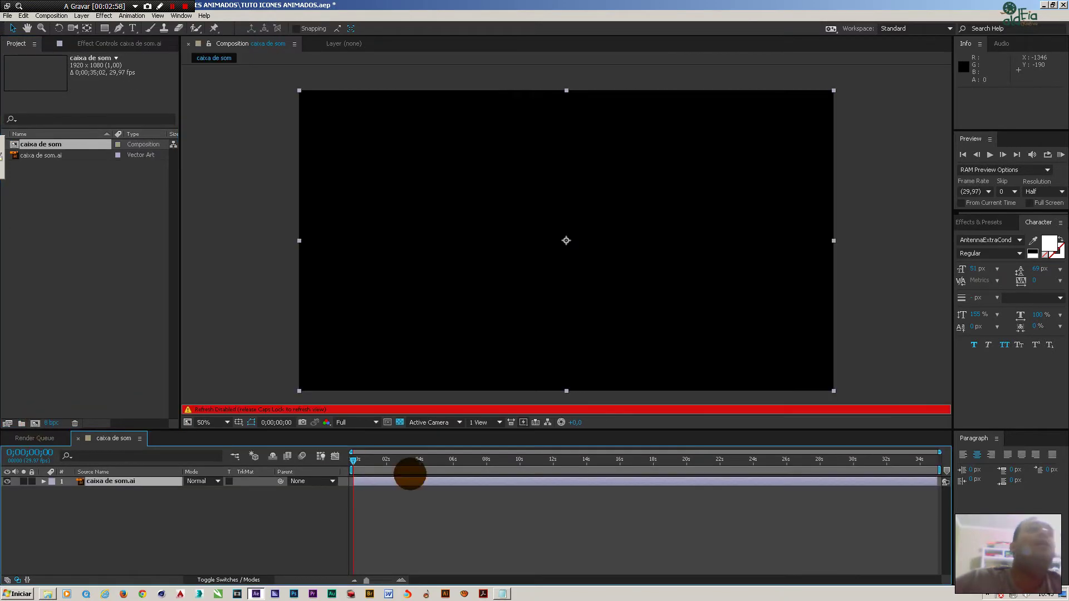
key("Caps_Lock")
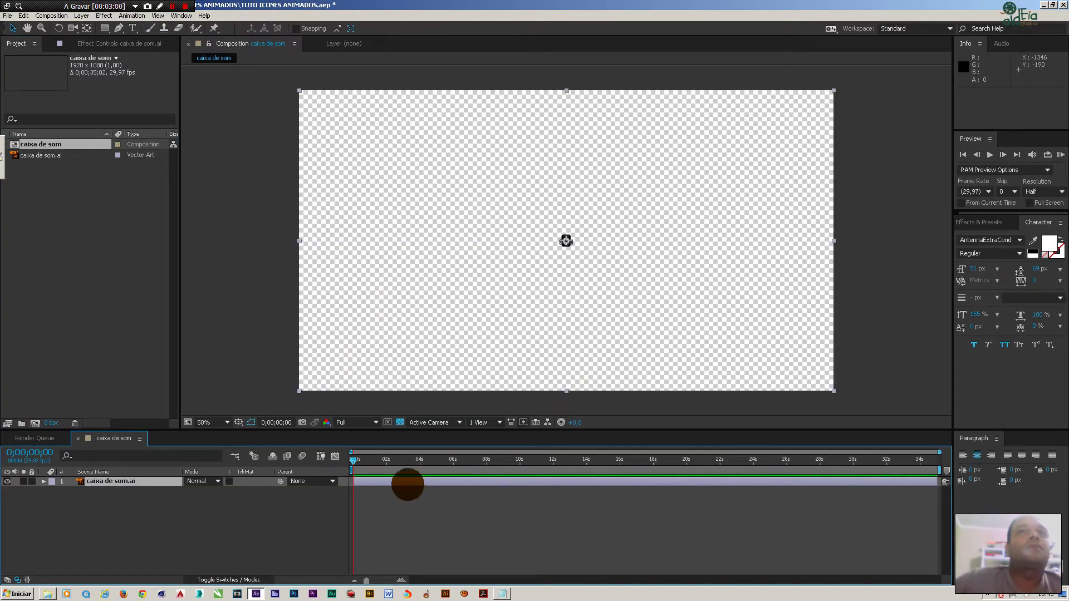
left_click(389, 510)
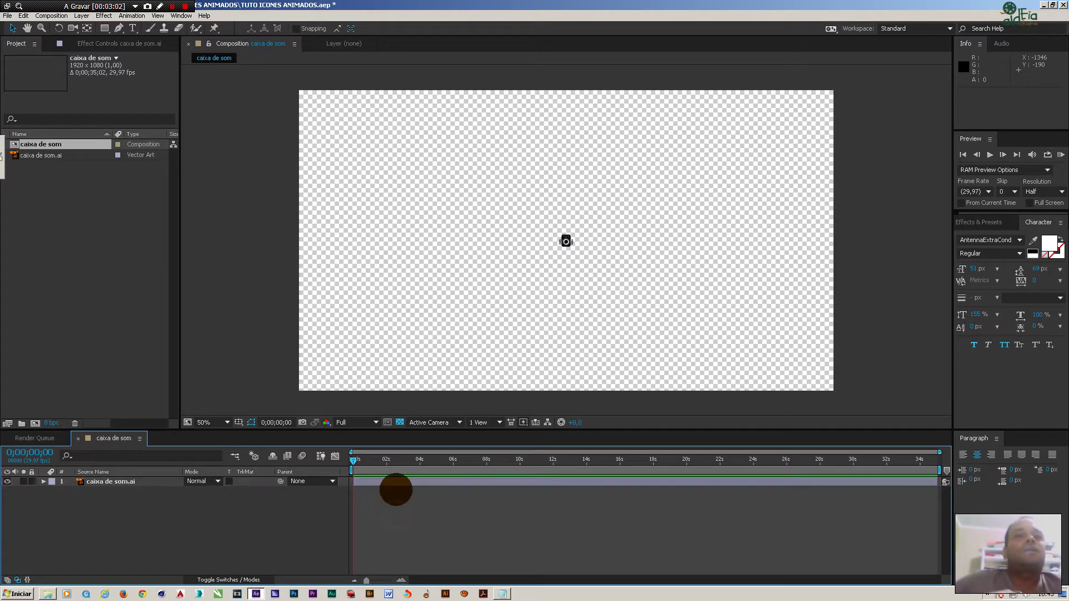
left_click(405, 478)
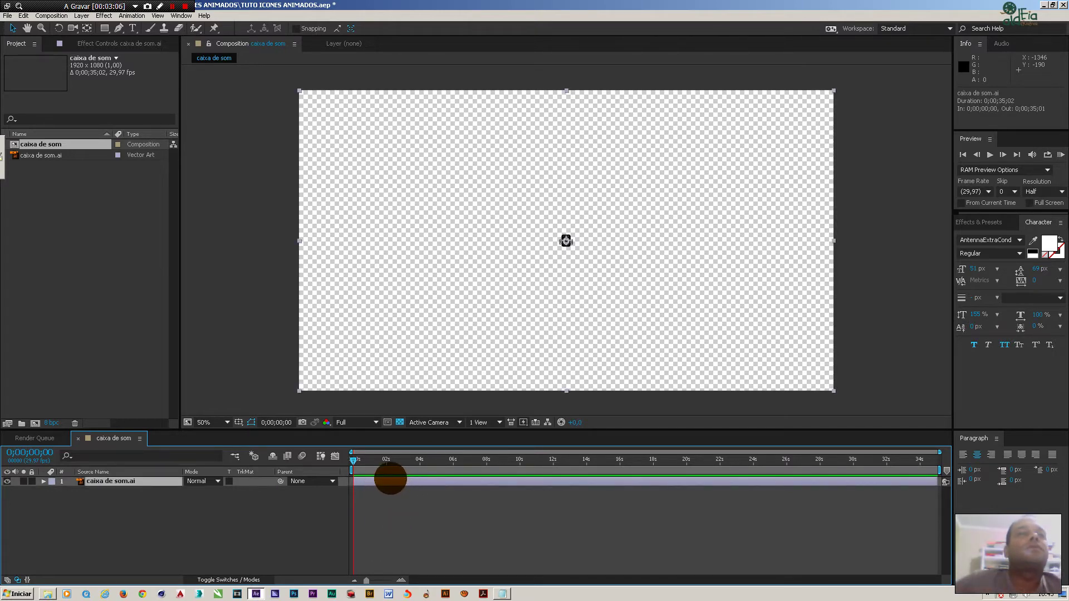
Check the composition settings (1920×1080, 29,97 fps) and cancel without changes.
right_click(129, 445)
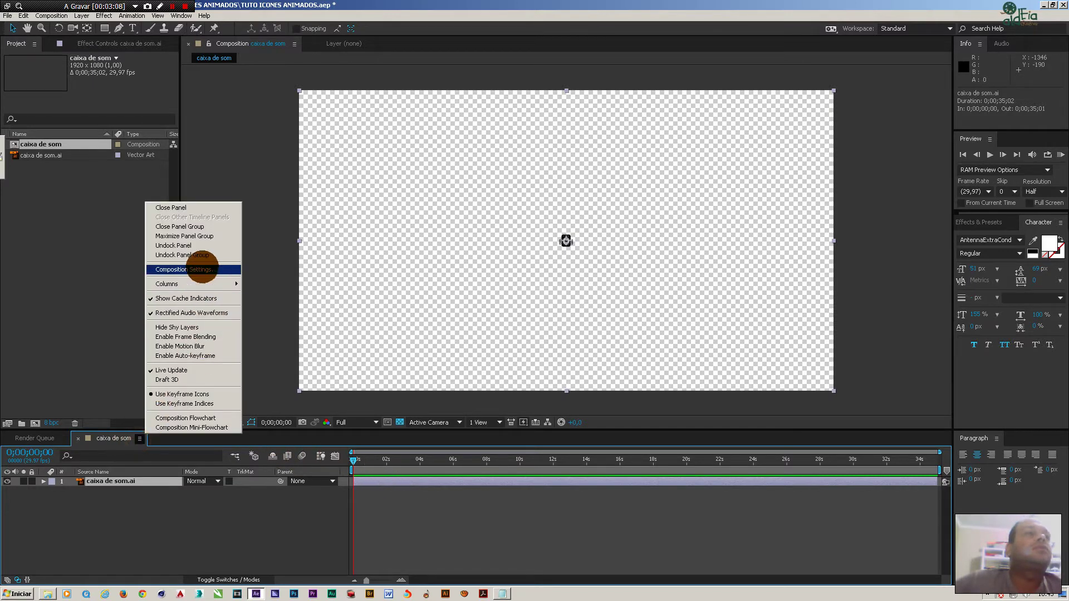
left_click(202, 262)
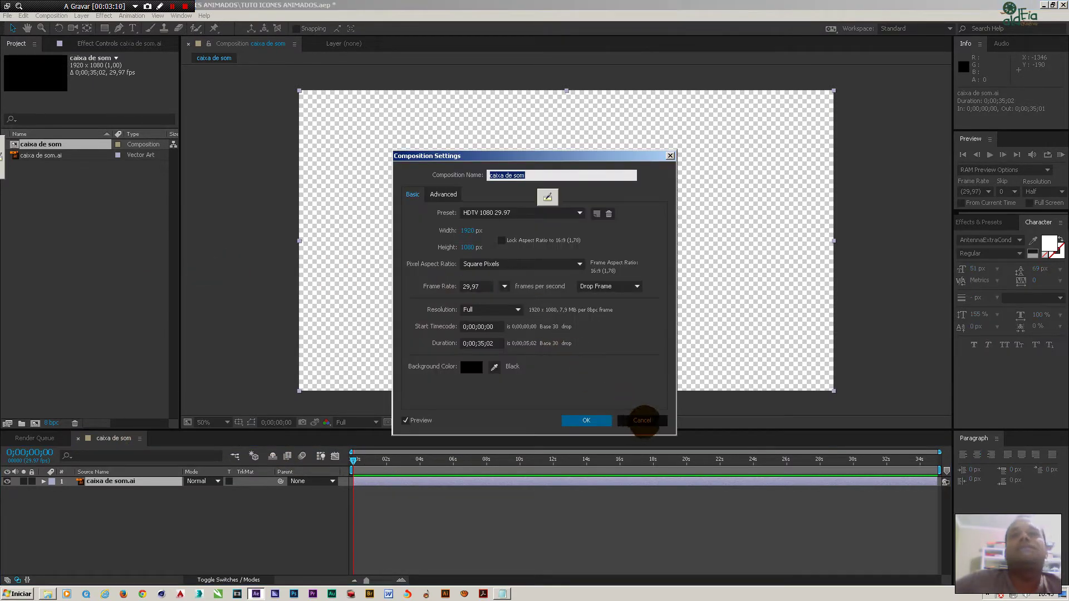
left_click(643, 421)
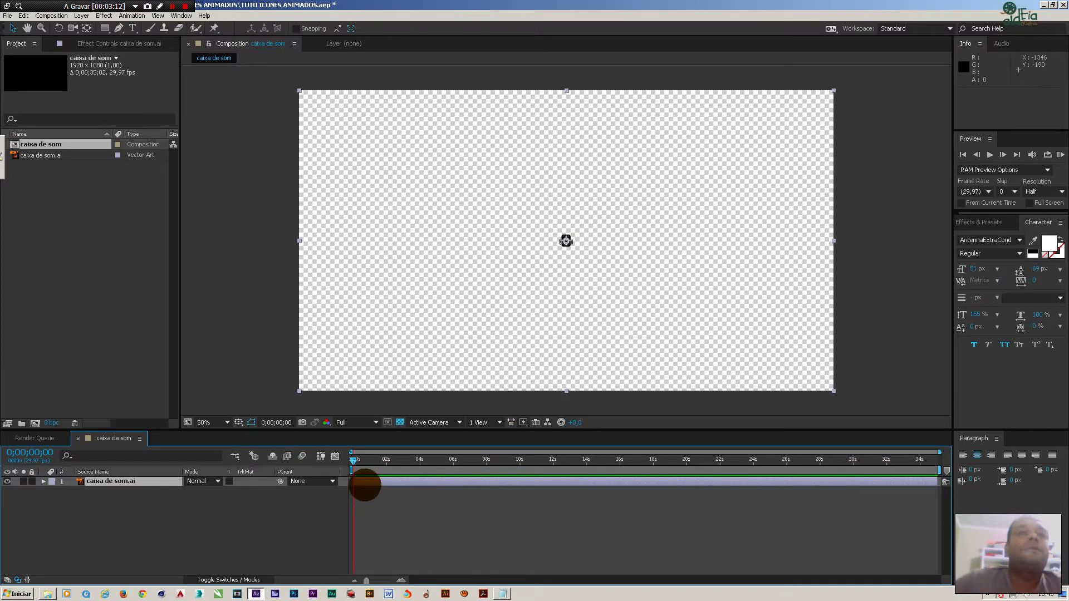
right_click(367, 482)
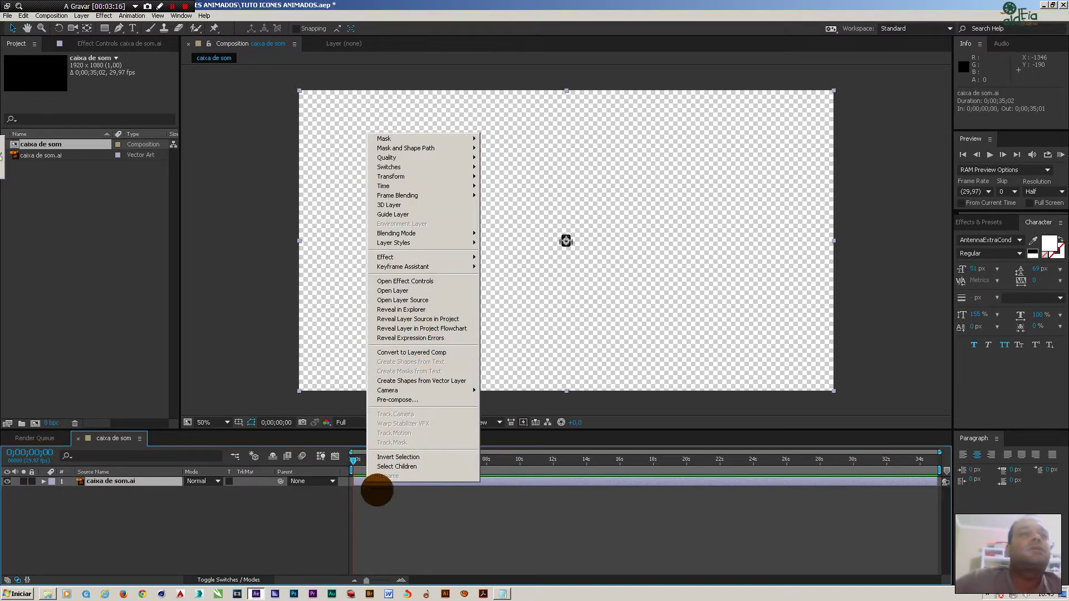
Convert caixa de som.ai into a caixa de som Outlines shape layer with Create Shapes from Vector Layer.
left_click(369, 480)
right_click(371, 477)
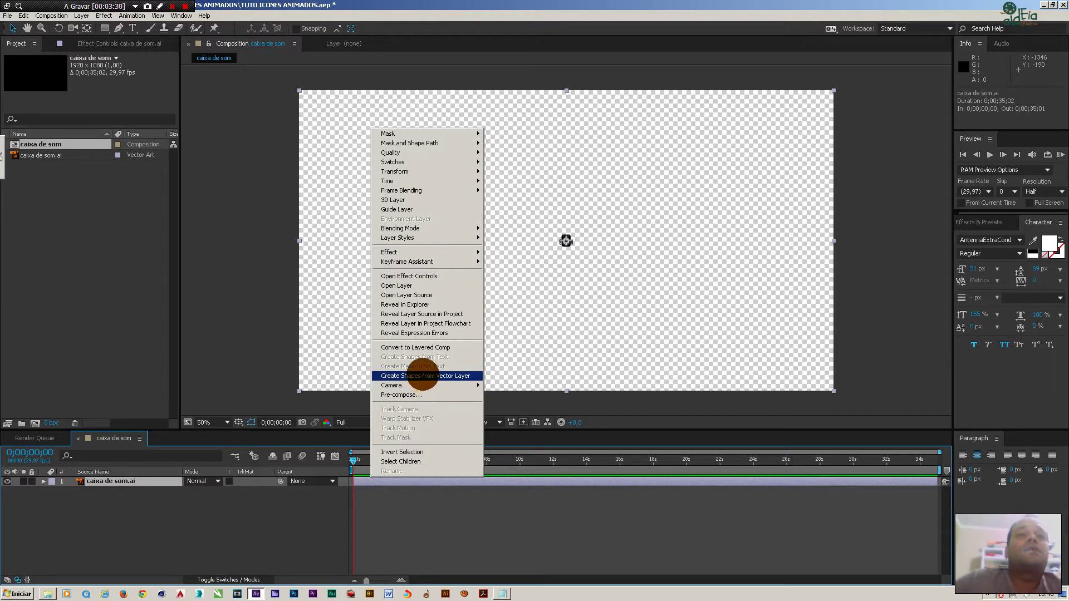
left_click(423, 377)
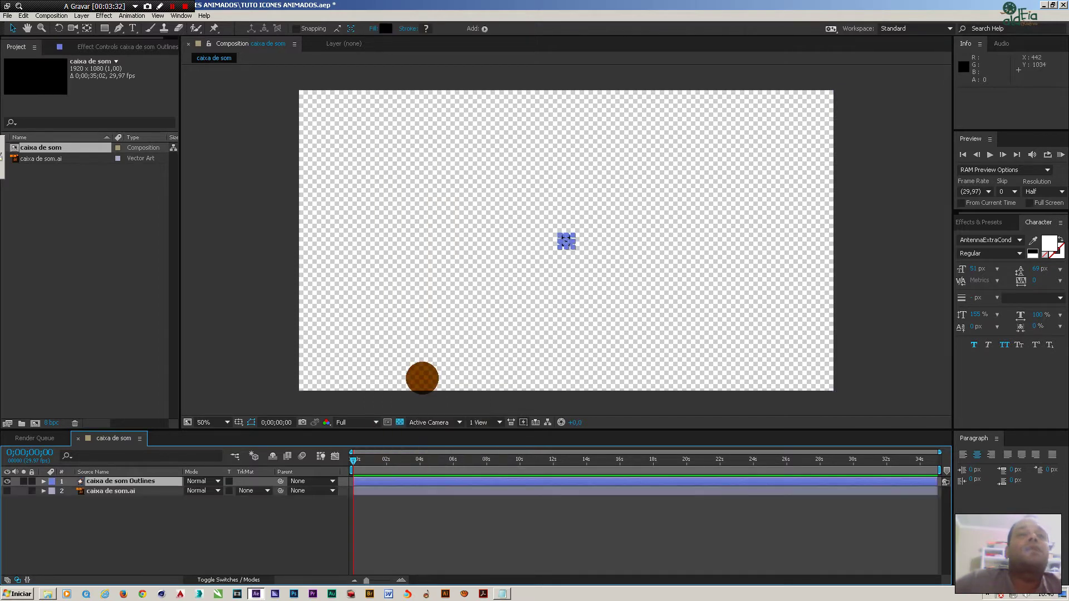
left_click(381, 503)
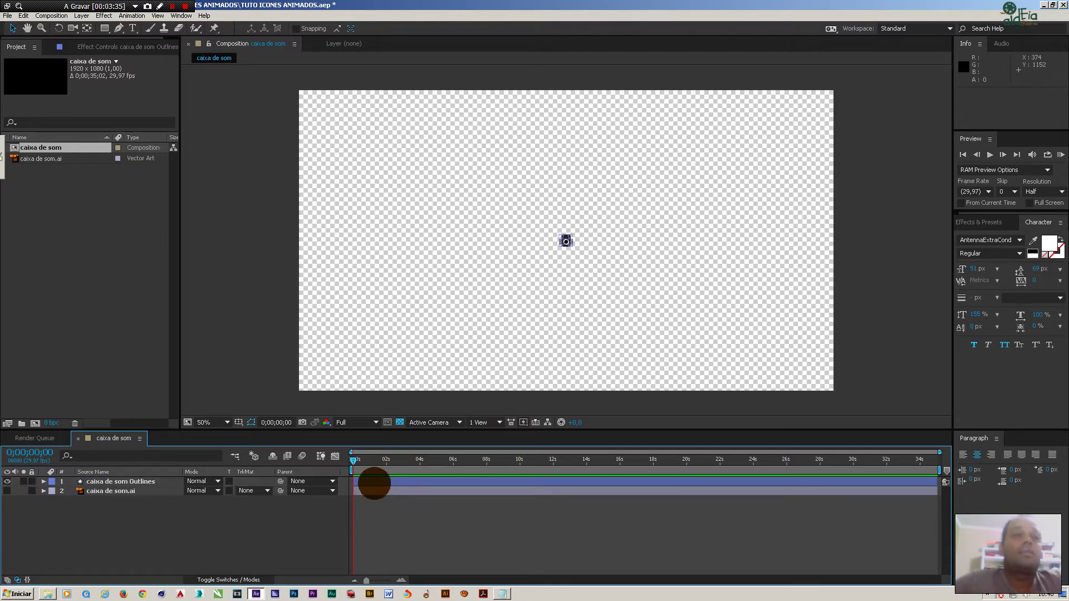
key("ctrl+z")
right_click(376, 482)
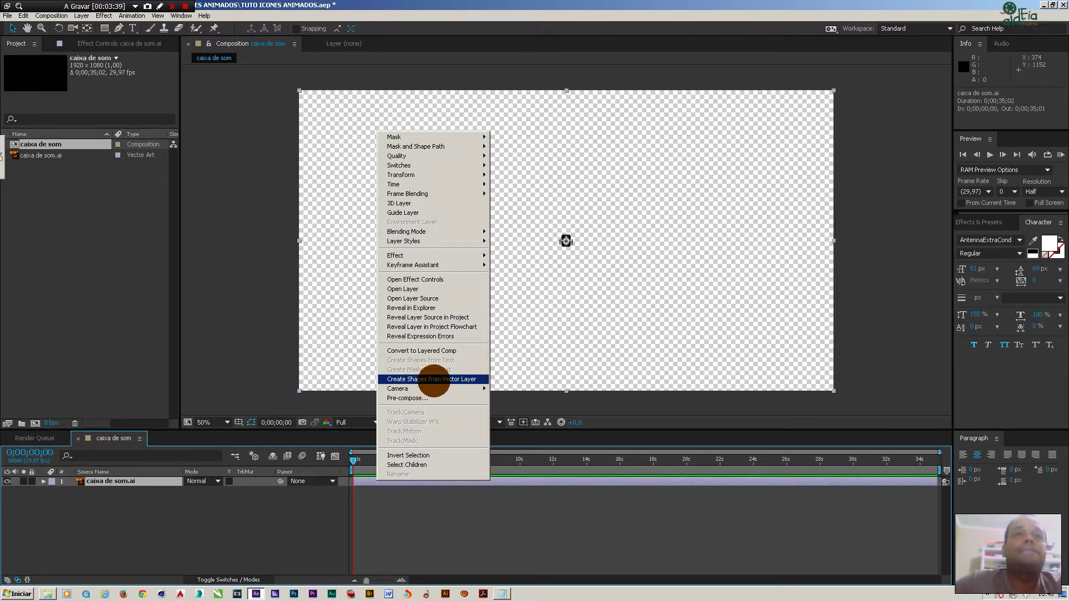
left_click(434, 379)
left_click(393, 508)
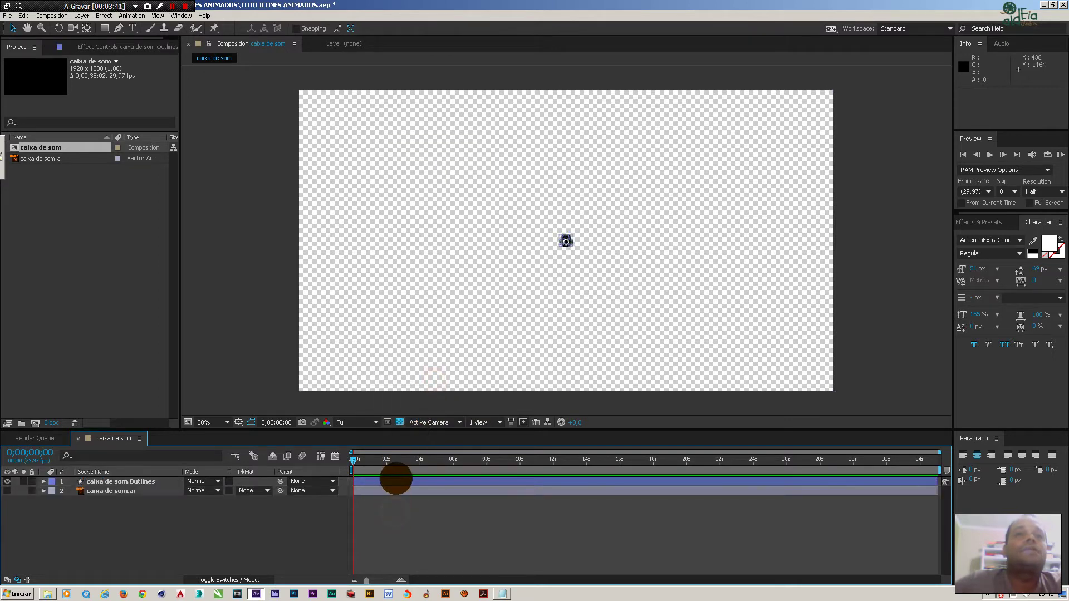
left_click(394, 477)
Delete the original .ai layer and scale the Outlines layer up to 984%.
left_click(384, 492)
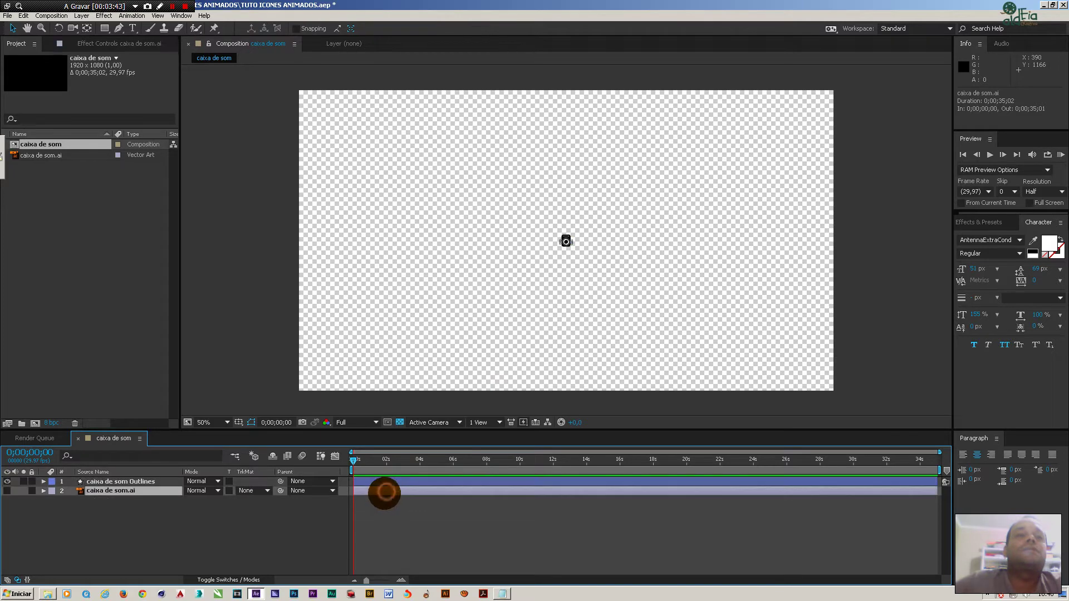
key("Delete")
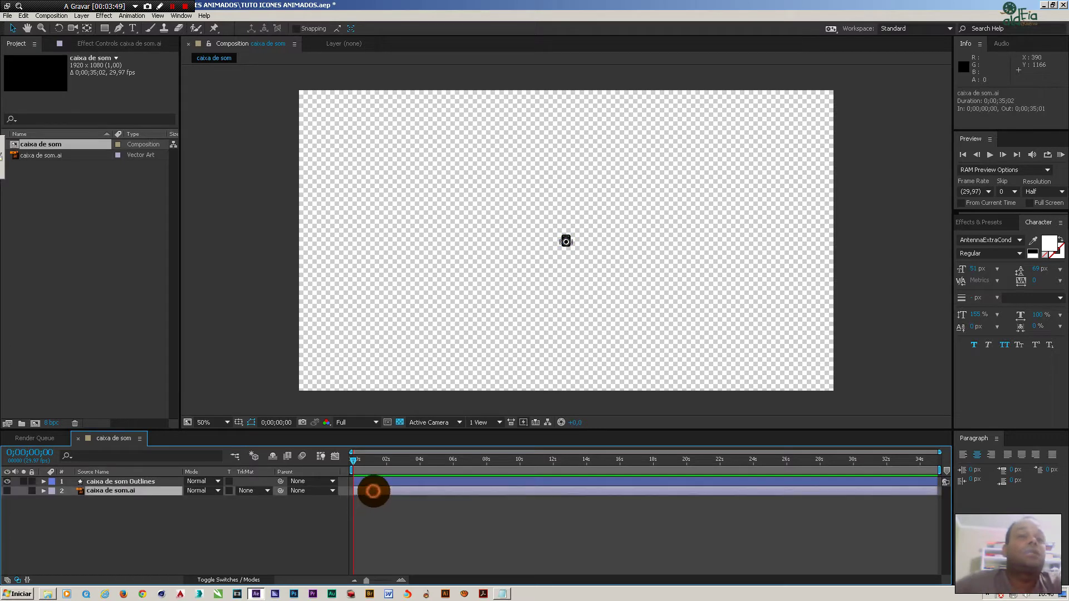
left_click(373, 482)
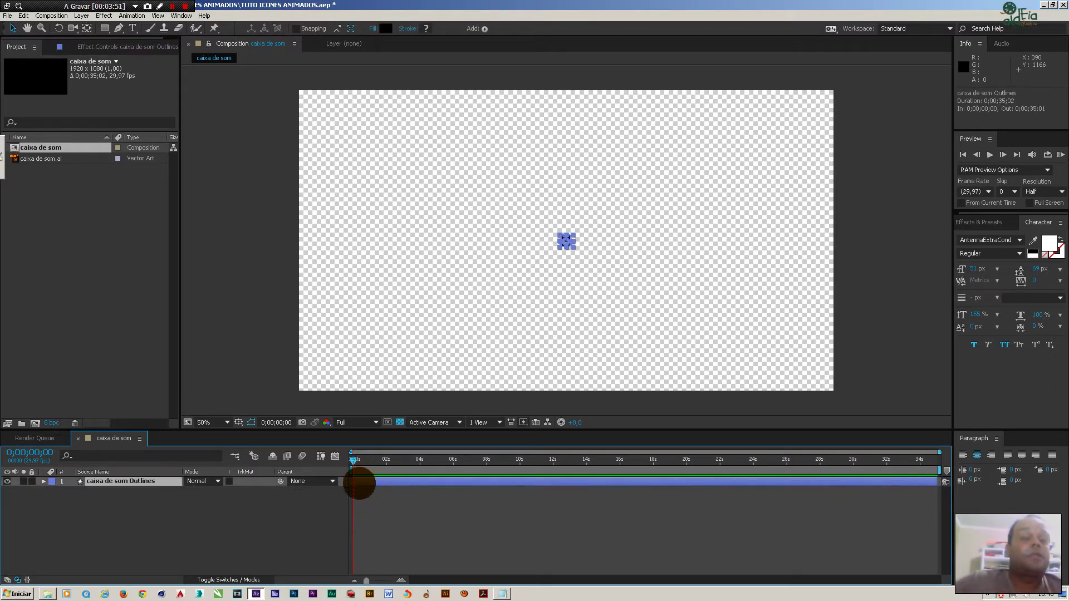
key("s")
left_click_drag(206, 493, 372, 174)
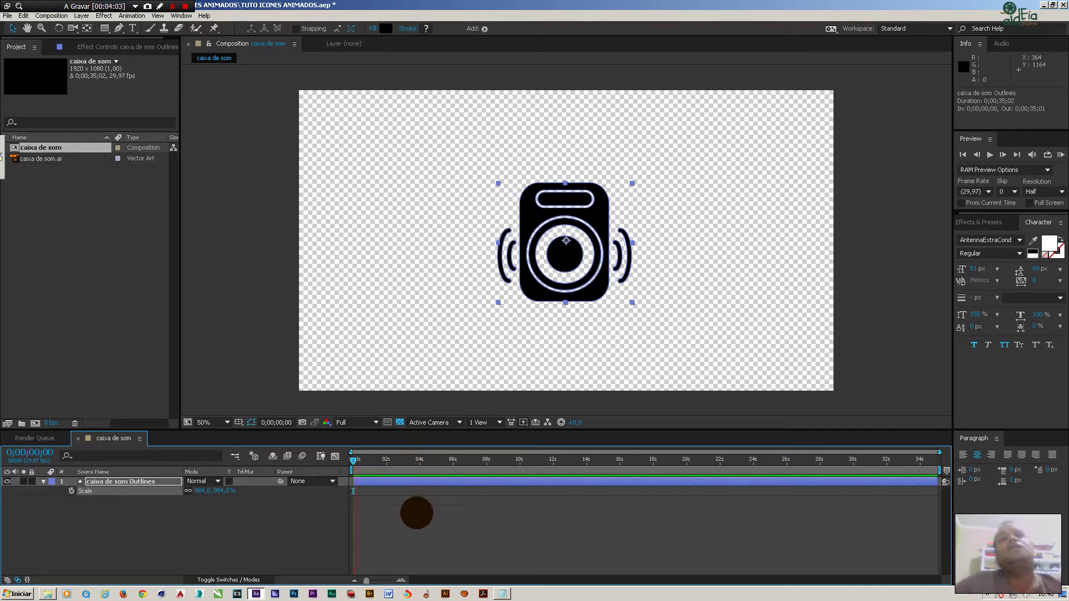
left_click(387, 520)
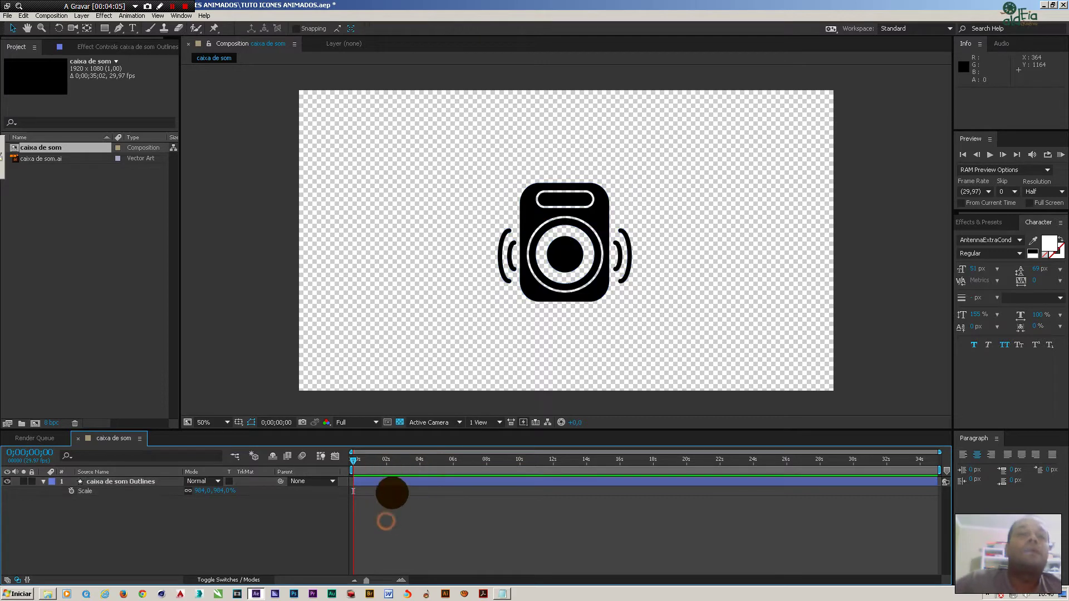
left_click(394, 480)
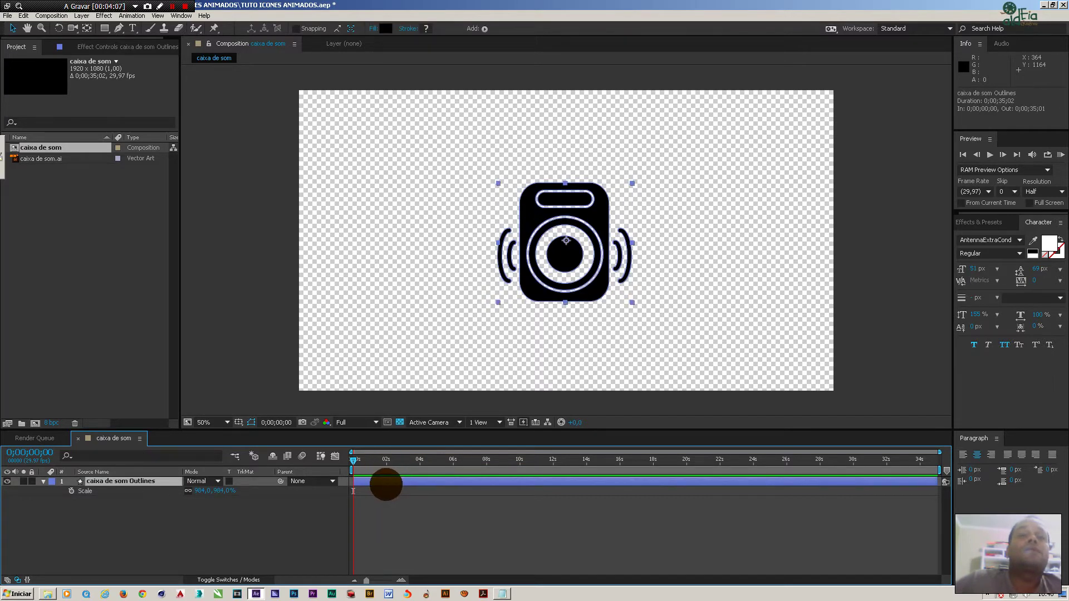
Run zl_ExplodeShapeLayers from Window, dock it aside, and explode the Outlines layer into Group layers.
left_click(179, 28)
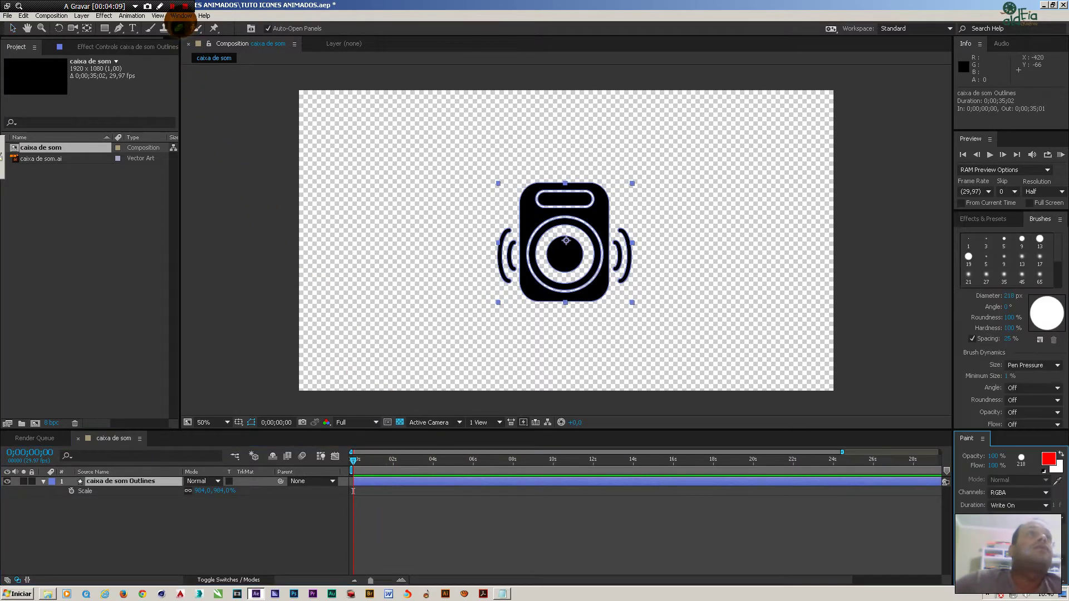
left_click(379, 507)
left_click(385, 480)
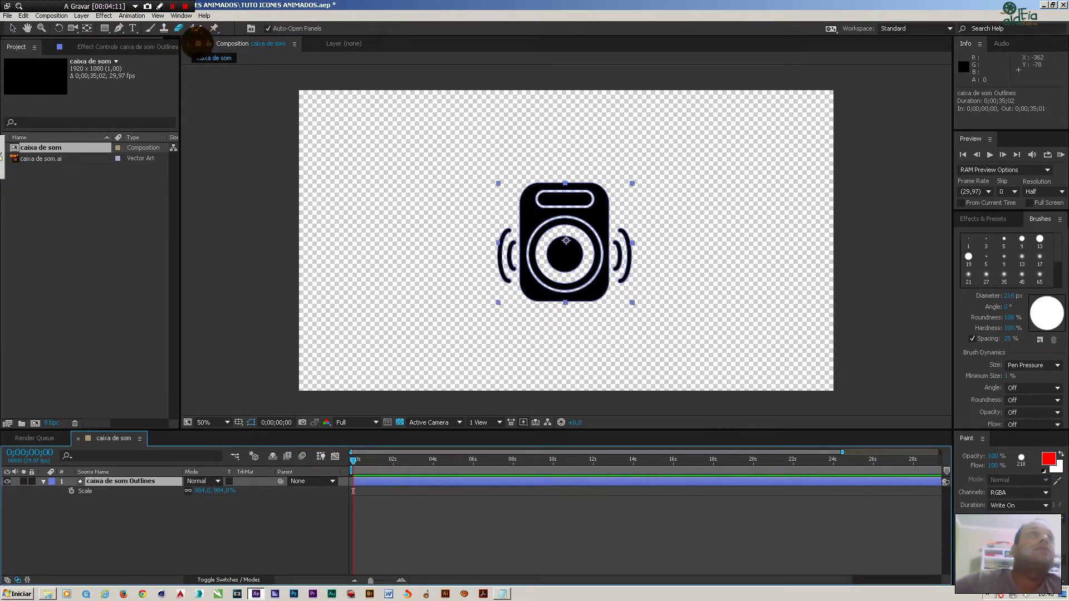
left_click(182, 16)
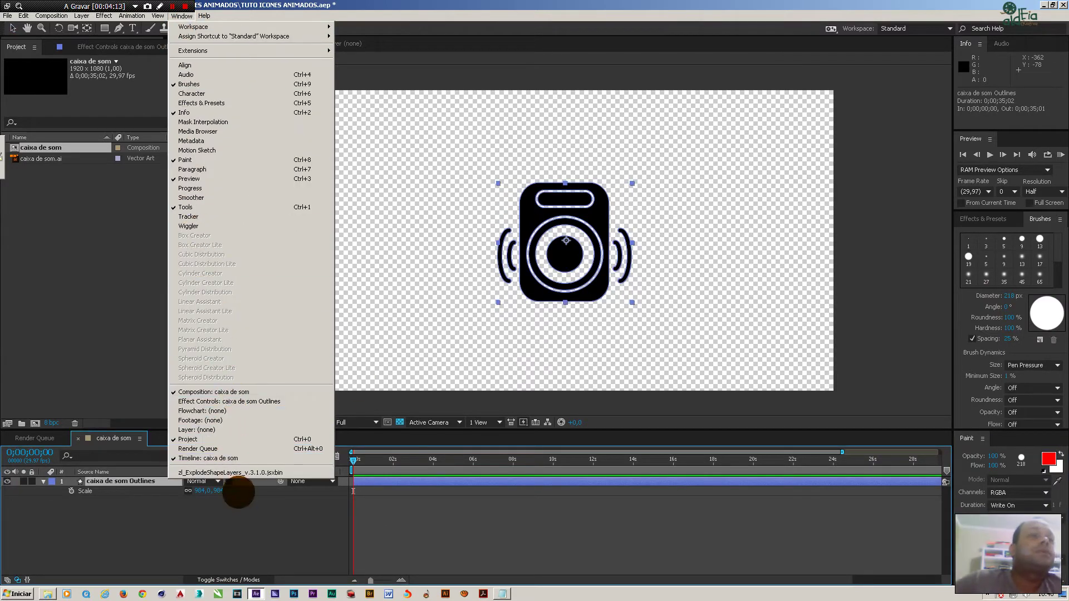
left_click(231, 473)
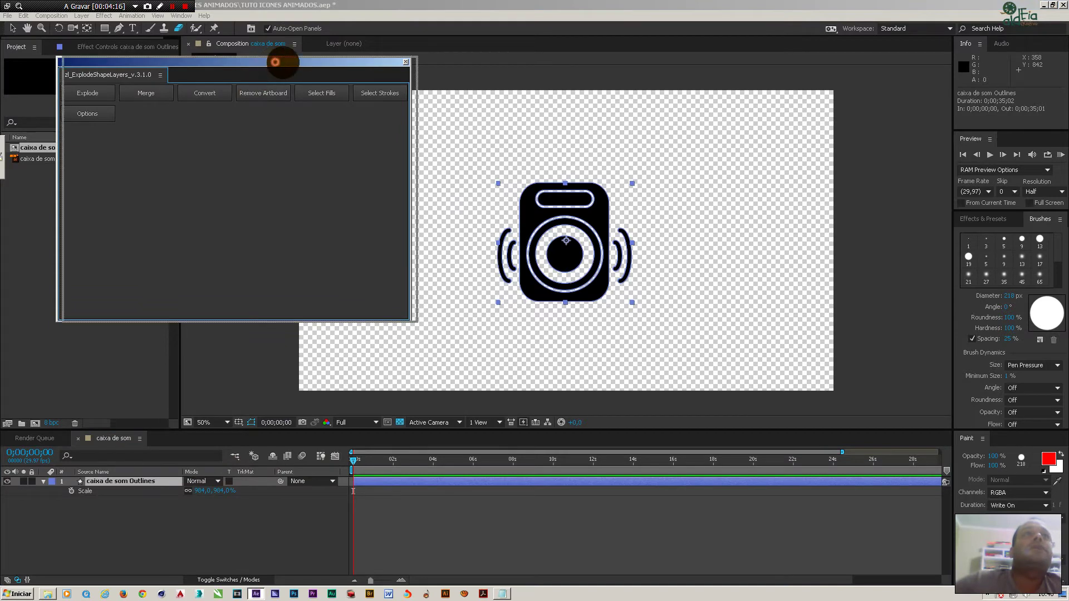
left_click_drag(276, 61, 894, 90)
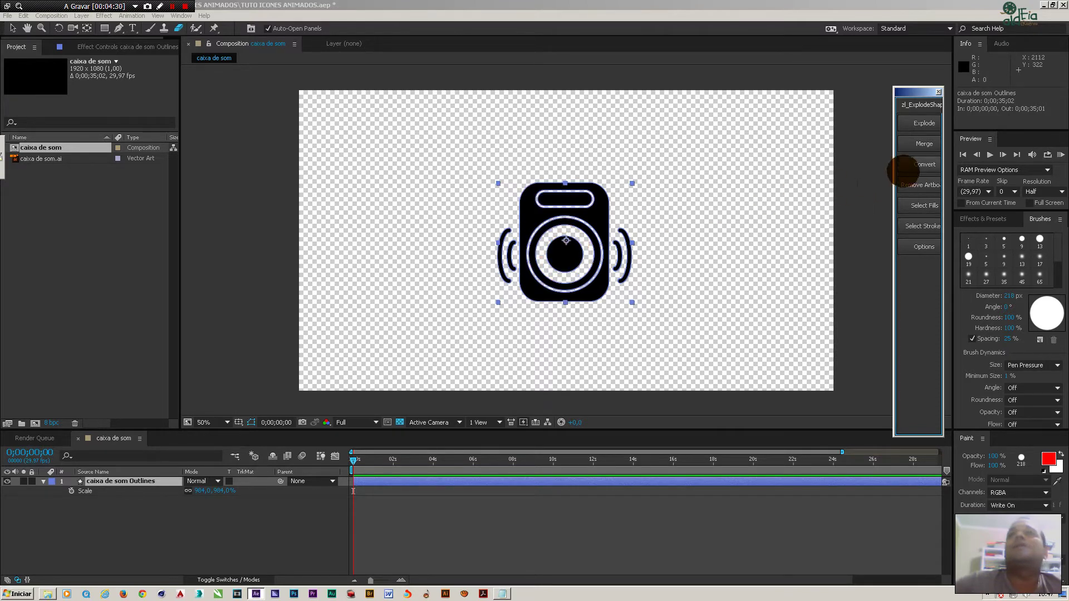
left_click(922, 123)
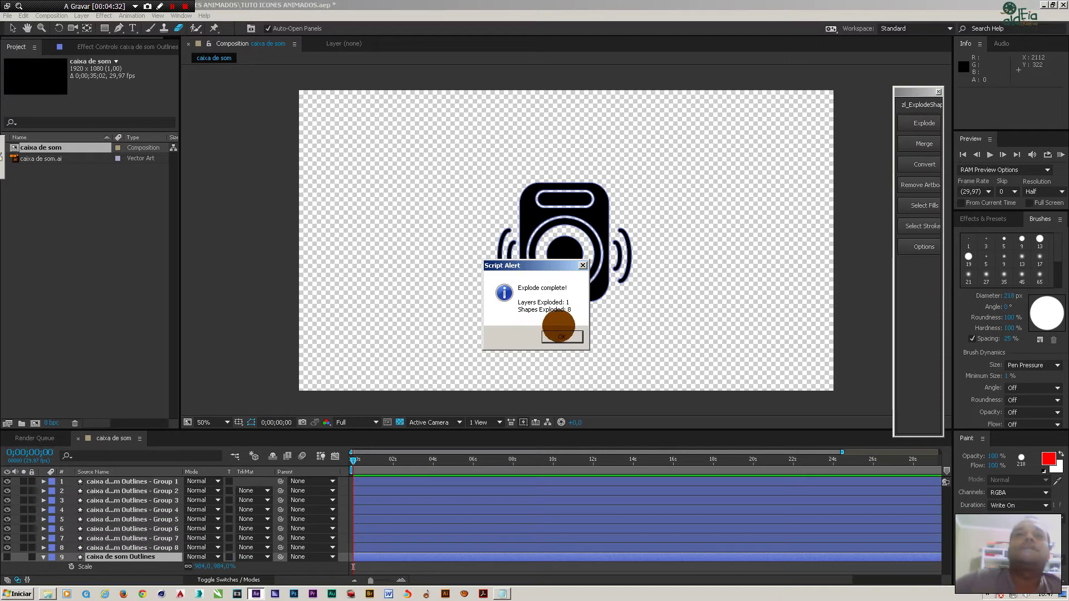
left_click(560, 336)
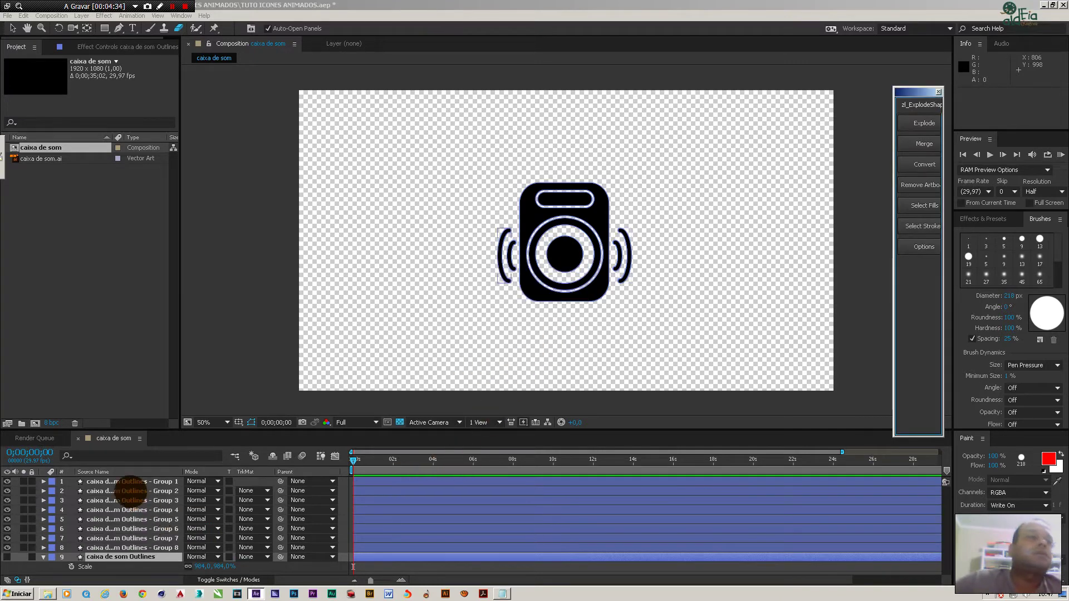
left_click(136, 482)
left_click(137, 491)
left_click(137, 501)
left_click(137, 509)
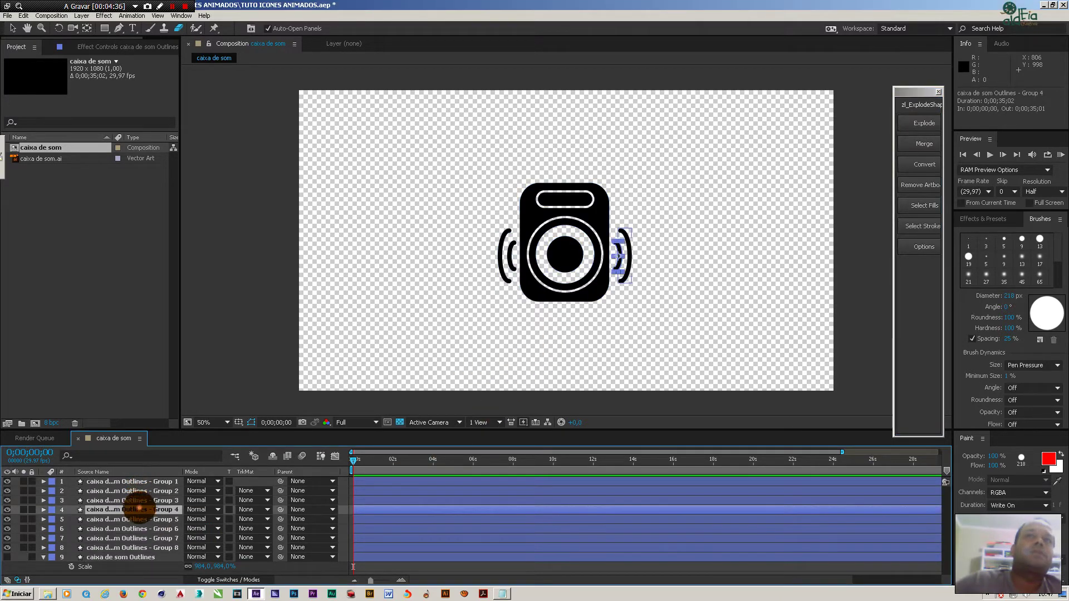
left_click(138, 519)
left_click(137, 528)
left_click(137, 547)
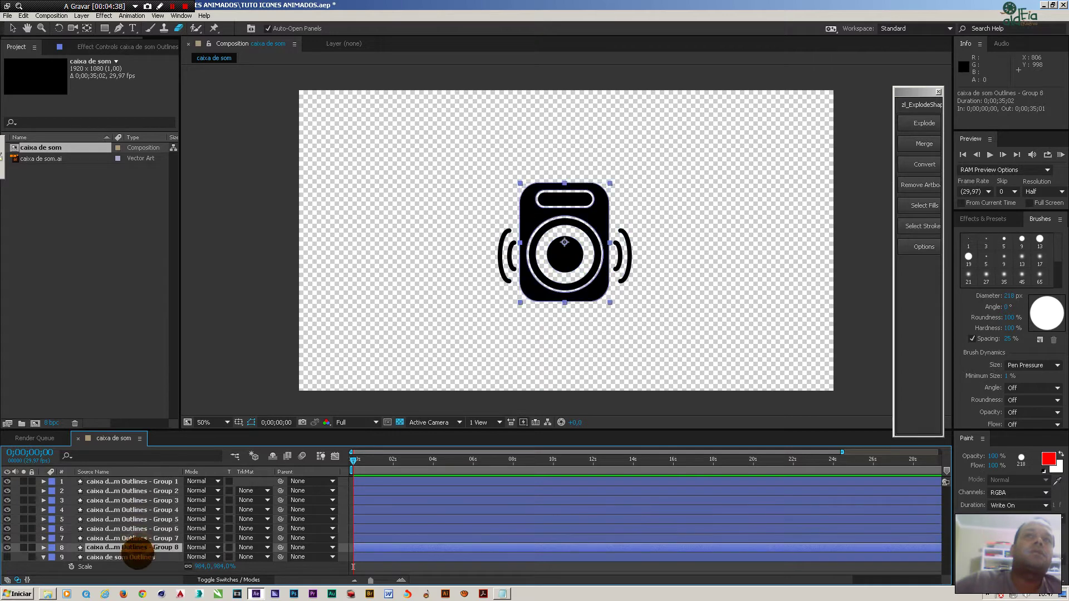
left_click(138, 556)
left_click(138, 538)
left_click(138, 509)
left_click(139, 481)
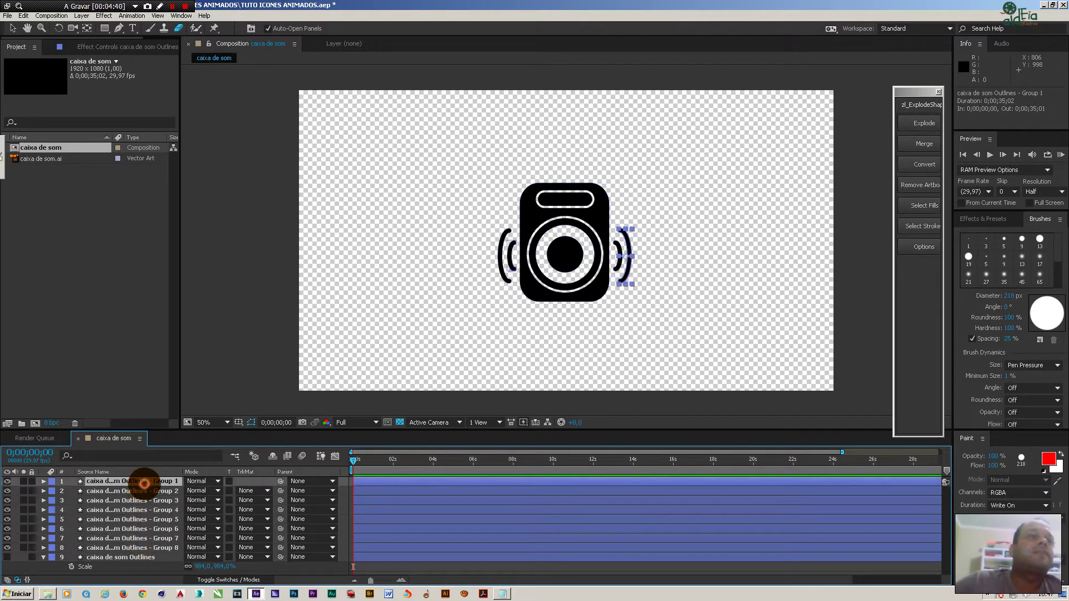
left_click(422, 565)
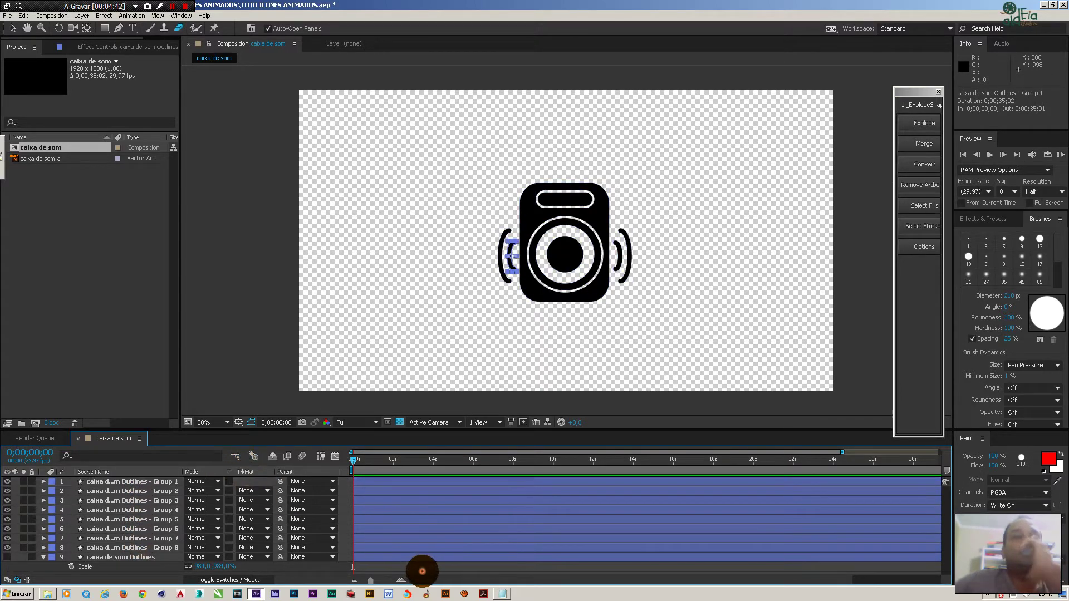
left_click(424, 527)
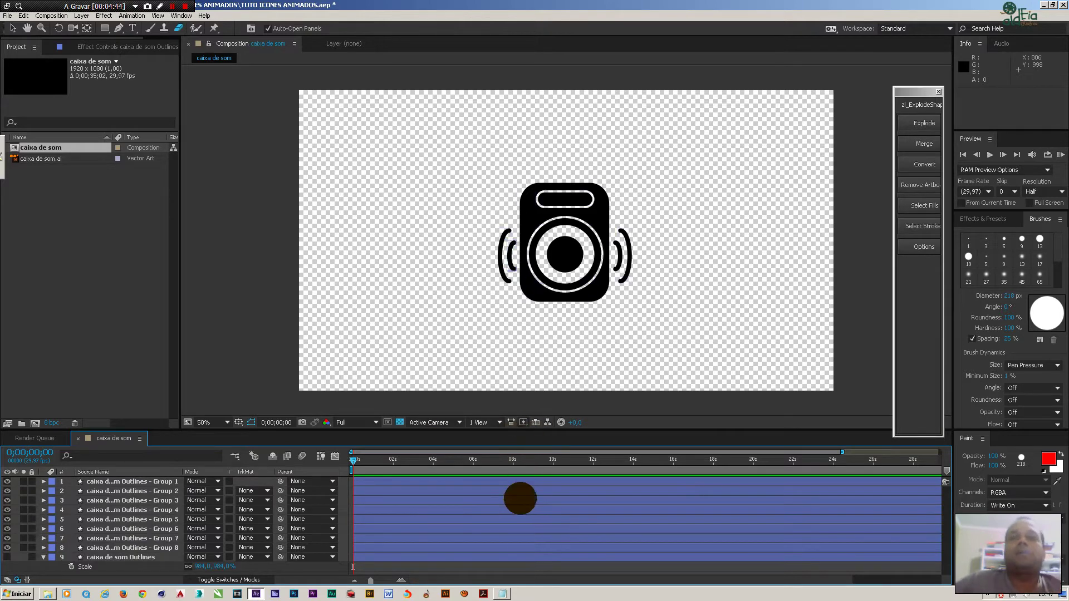
left_click(517, 519)
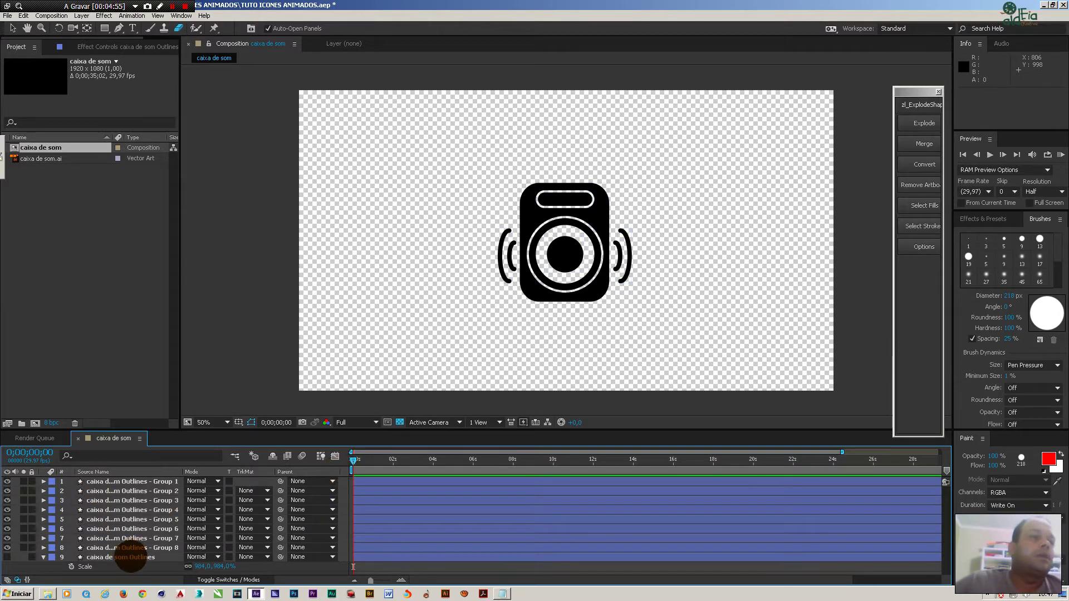
left_click(131, 558)
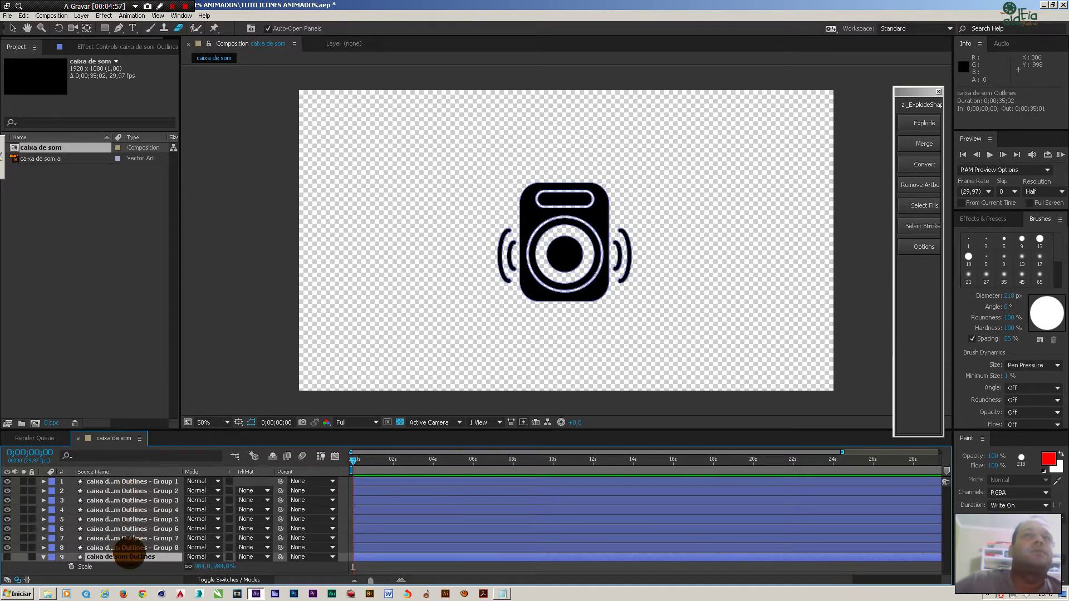
left_click(147, 481)
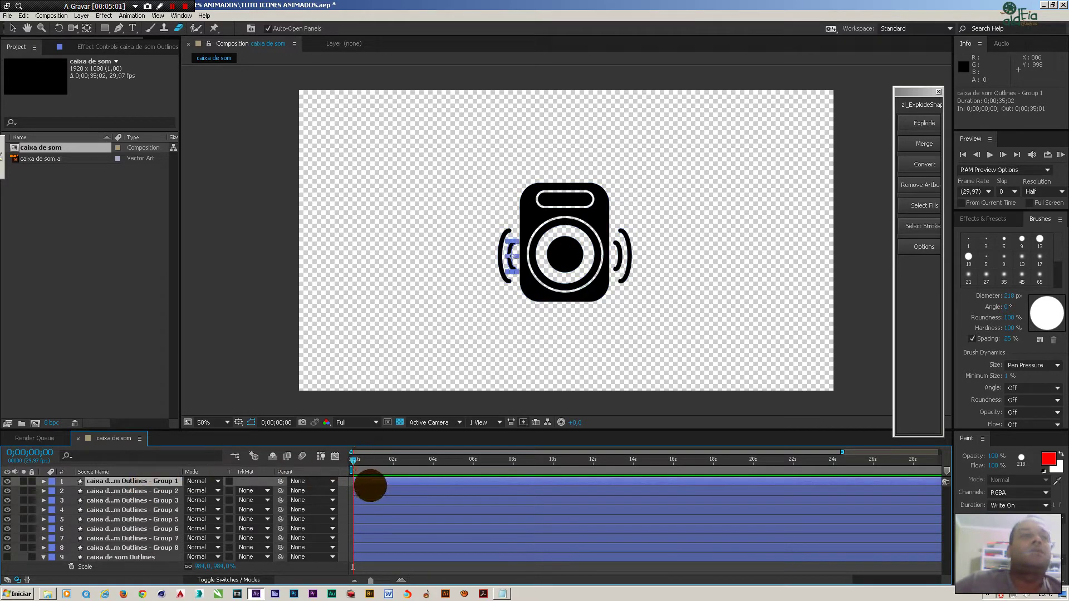
Delay the four sound-wave layers so they start around 6 seconds.
left_click(370, 491, "shift")
left_click(370, 500, "shift")
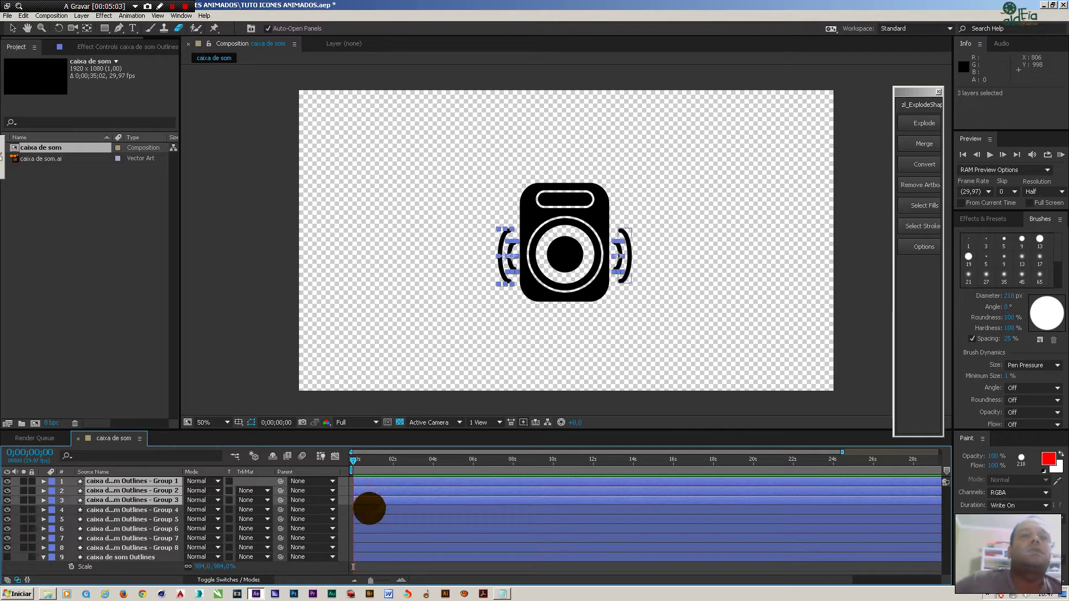
left_click(368, 509, "shift")
left_click_drag(374, 484, 496, 487)
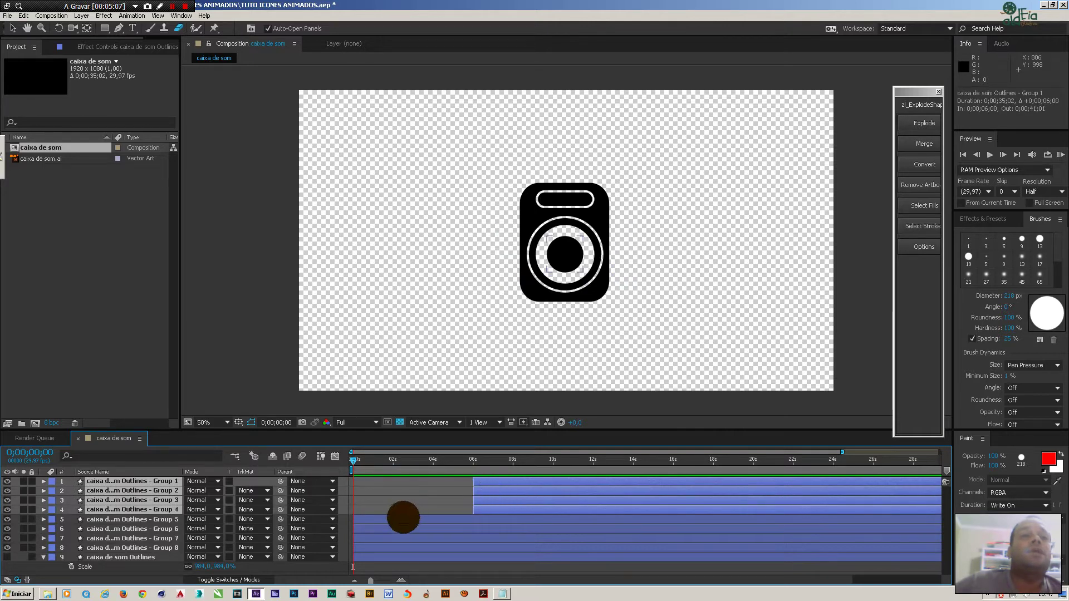
Keyframe Group 5 and Group 6 Scale at 0% at frame zero.
left_click(401, 518)
left_click(370, 528, "shift")
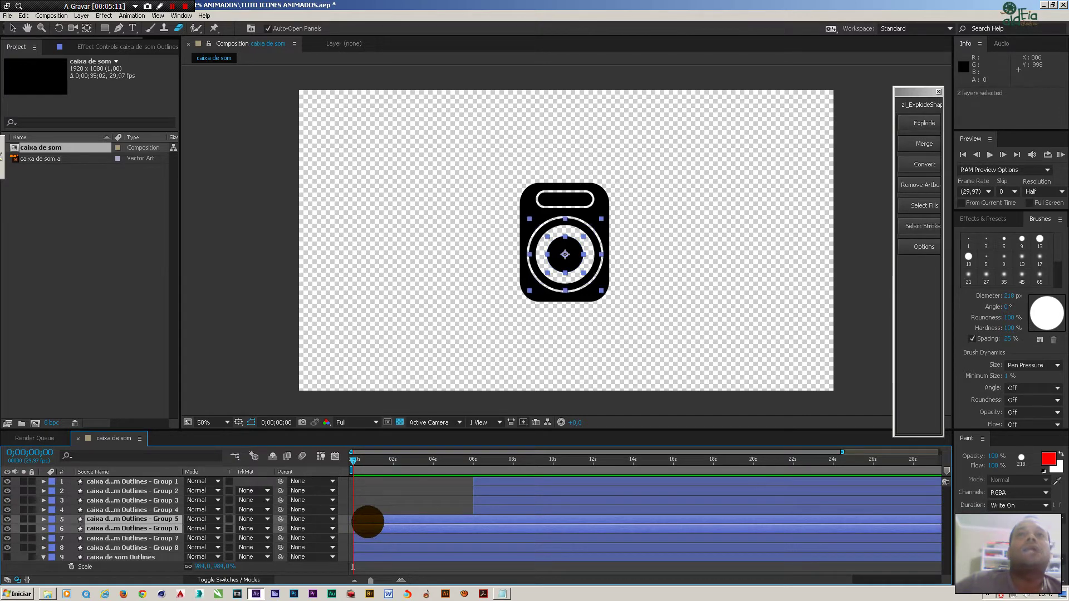
key("alt+shift+s")
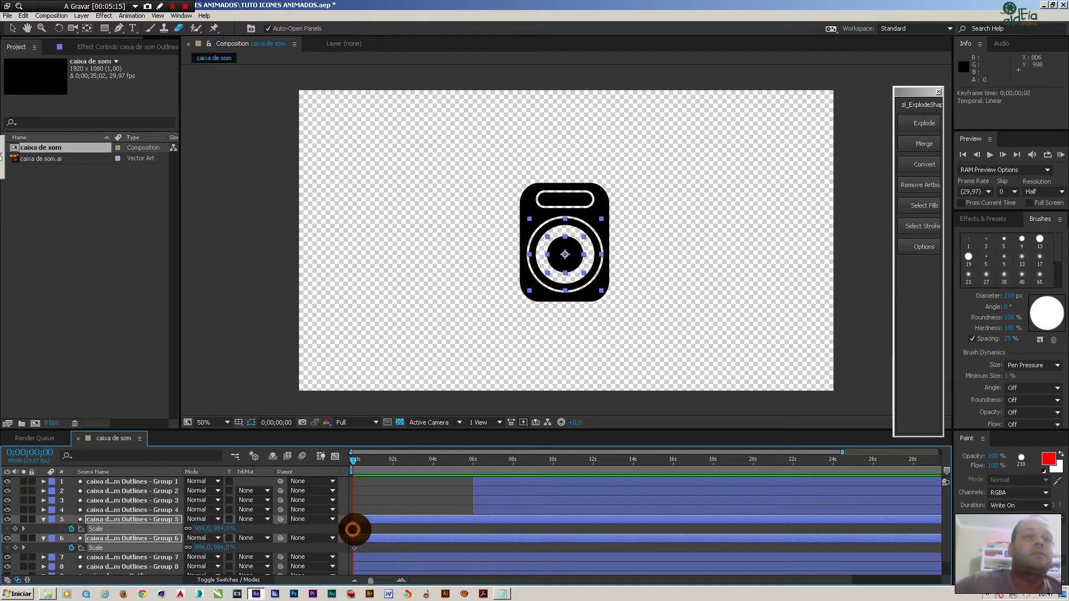
left_click(203, 528)
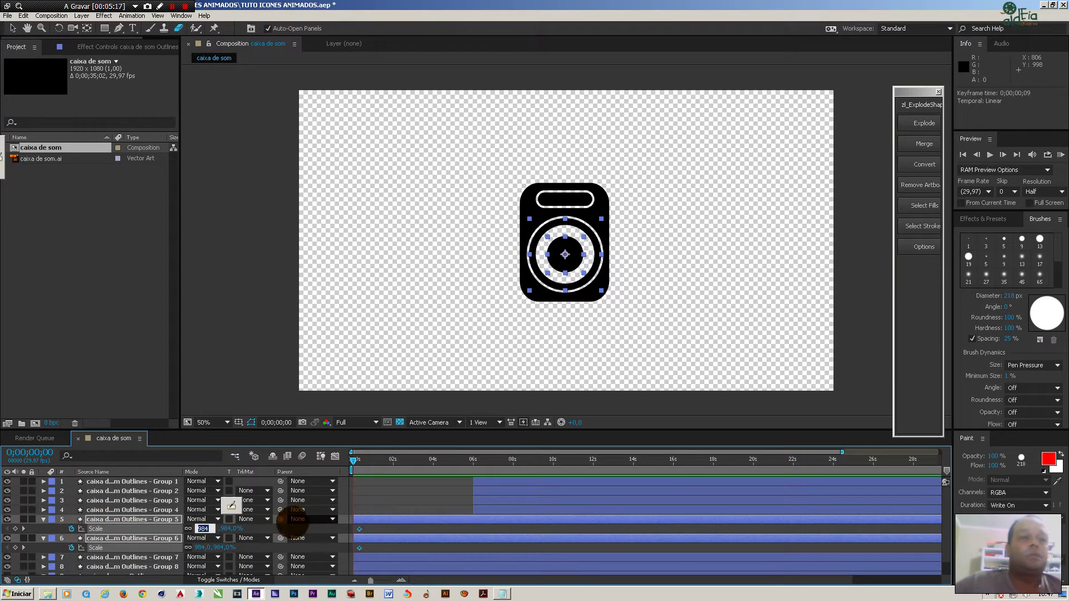
type("0")
key("Return")
left_click(362, 530)
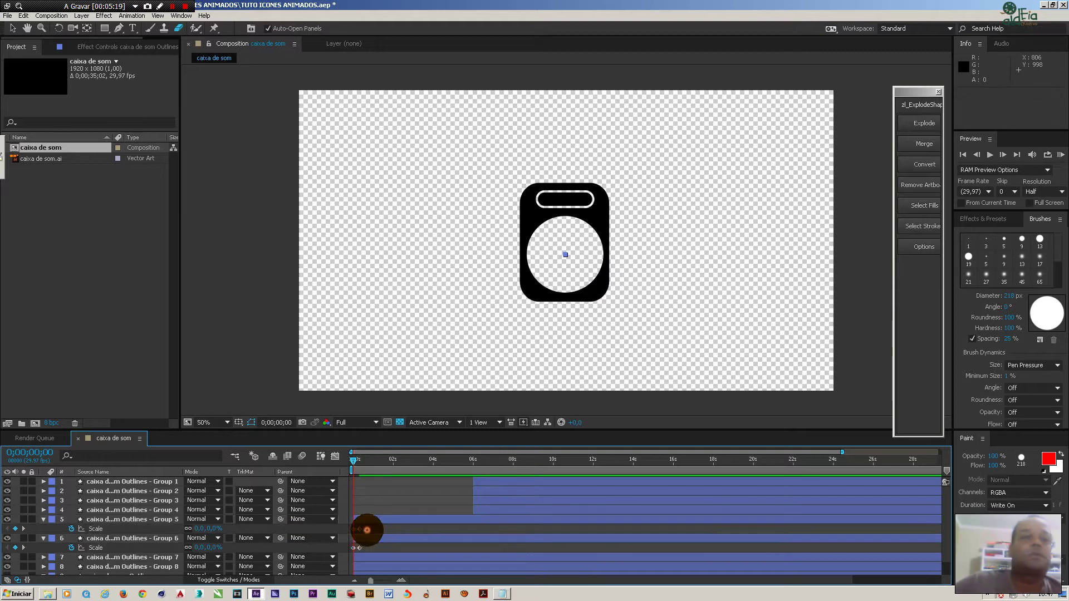
Copy the inertial bounce scale expression from the Notepad notes.
left_click(504, 593)
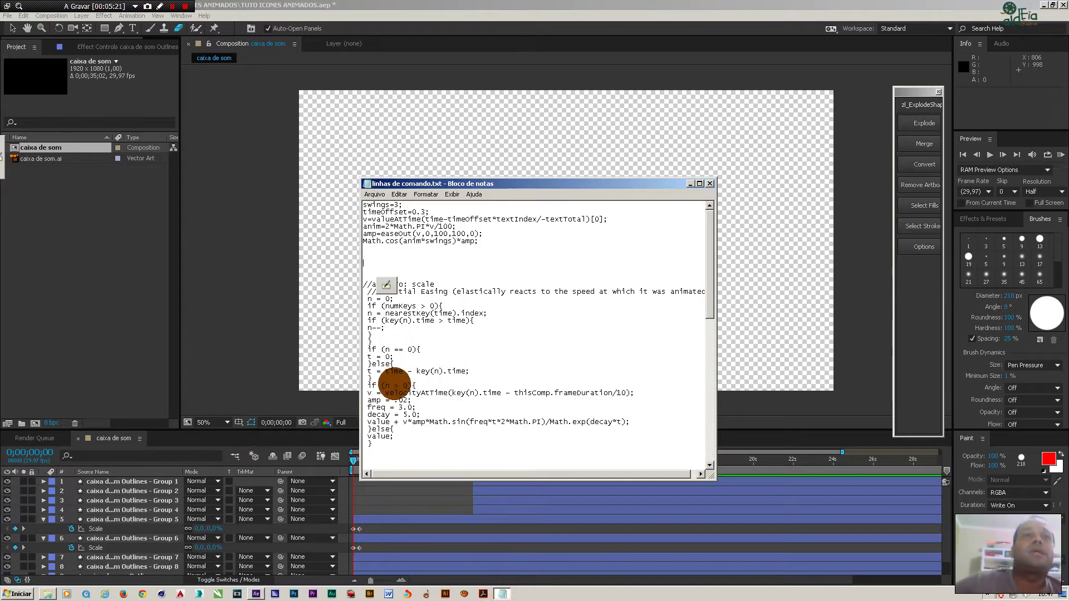
left_click_drag(376, 444, 363, 284)
key("ctrl+c")
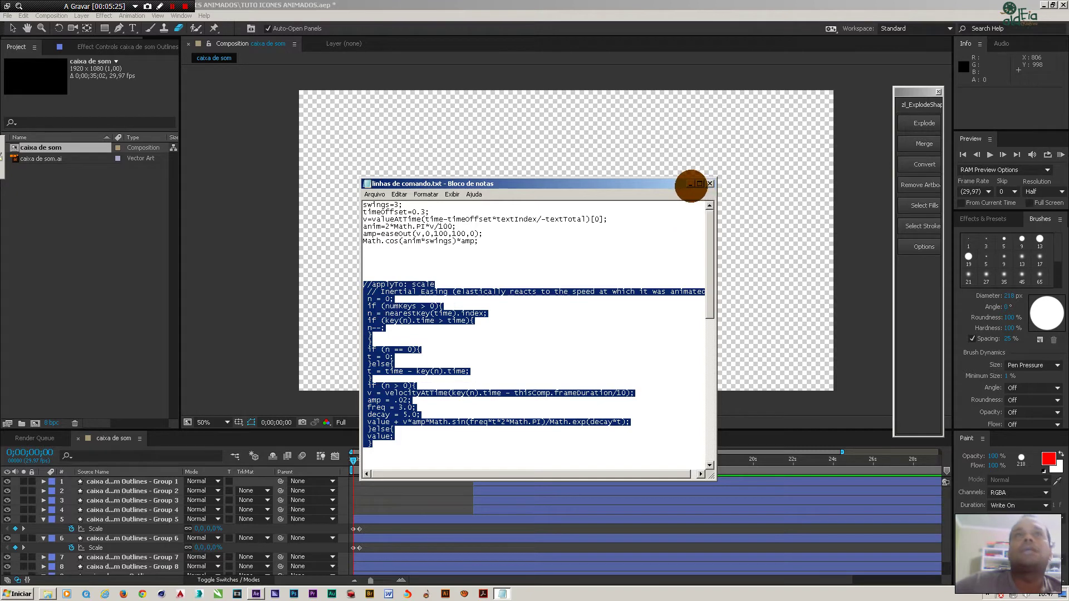
left_click(690, 184)
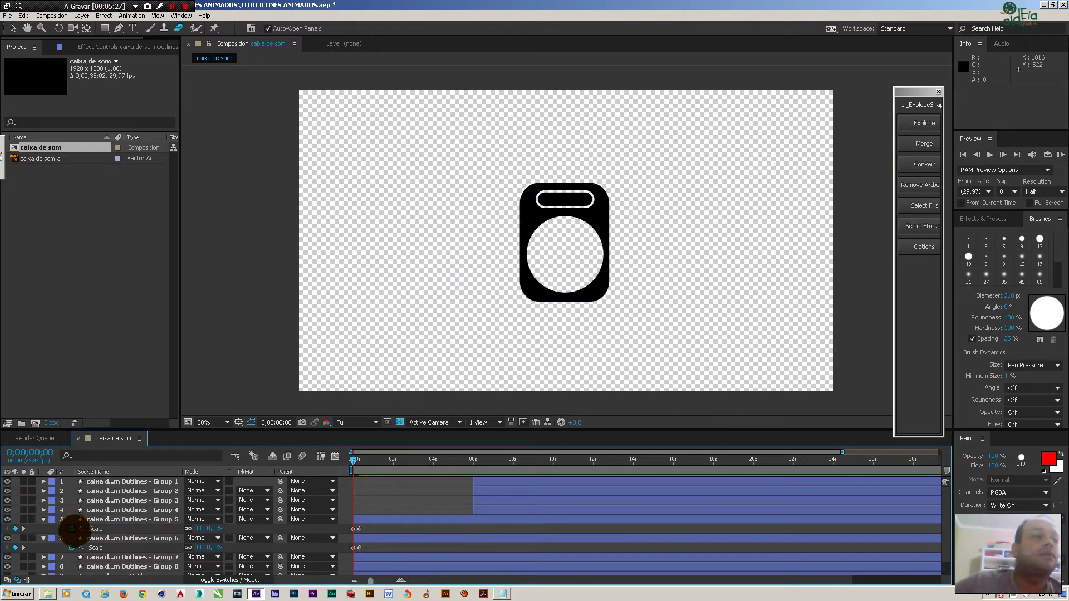
Paste the inertial bounce expression onto the Scale of Group 5 and Group 6.
left_click(71, 529, "alt")
key("ctrl+v")
left_click(374, 510)
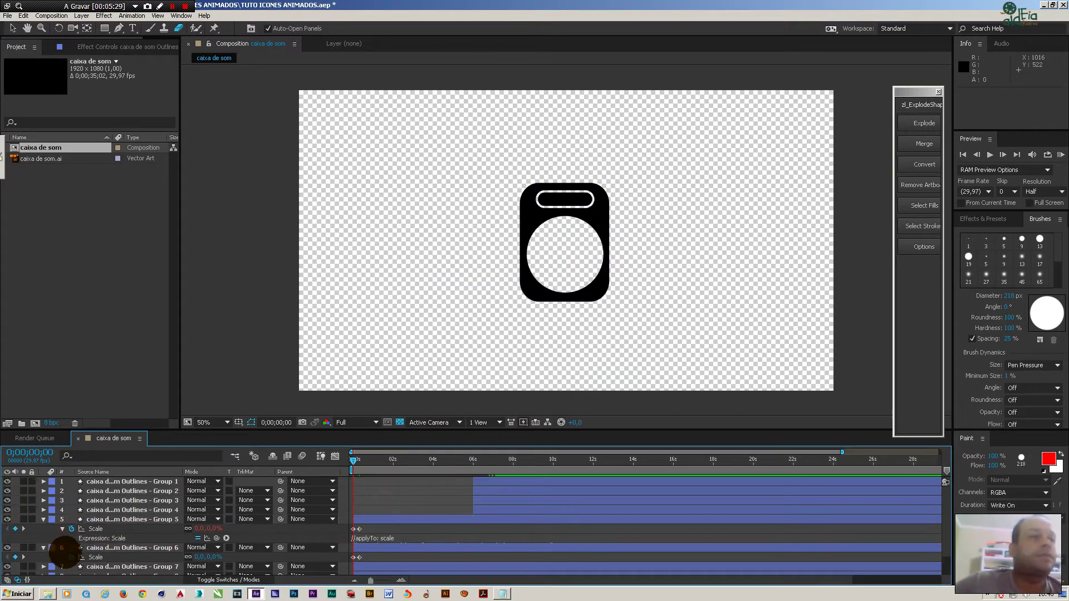
left_click(71, 557, "alt")
key("ctrl+v")
left_click(399, 494)
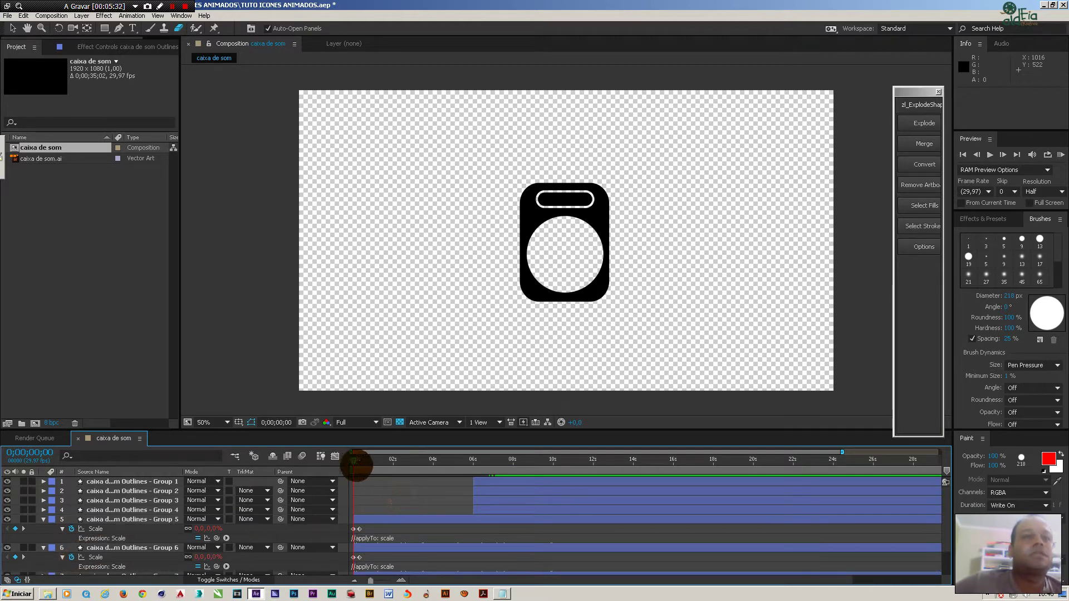
Shift both inner circle layers a few frames later, previewing the pop-in.
left_click_drag(356, 465, 375, 483)
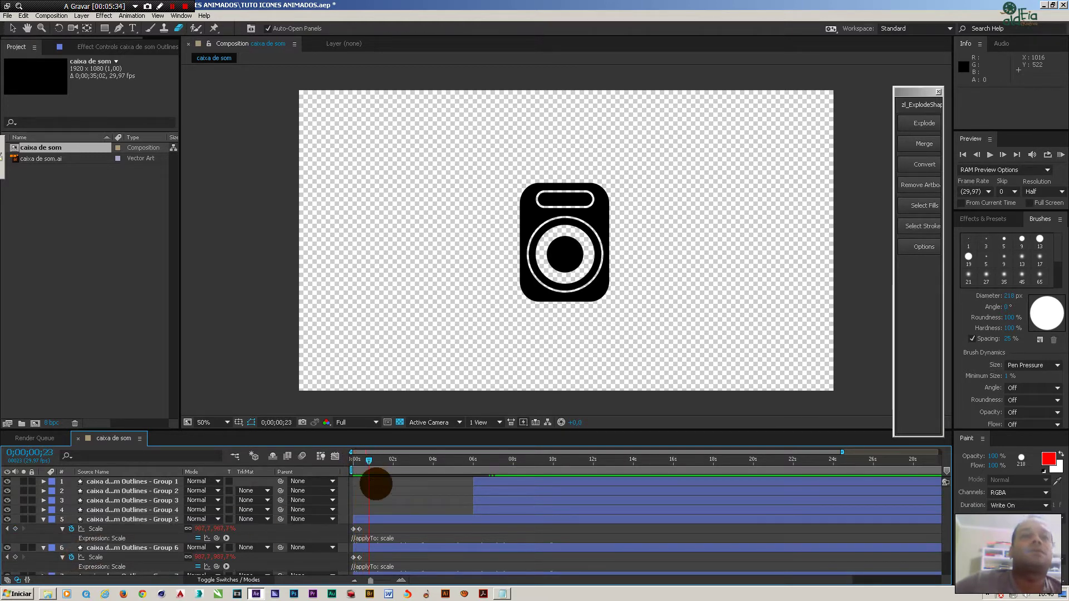
left_click_drag(368, 520, 374, 521)
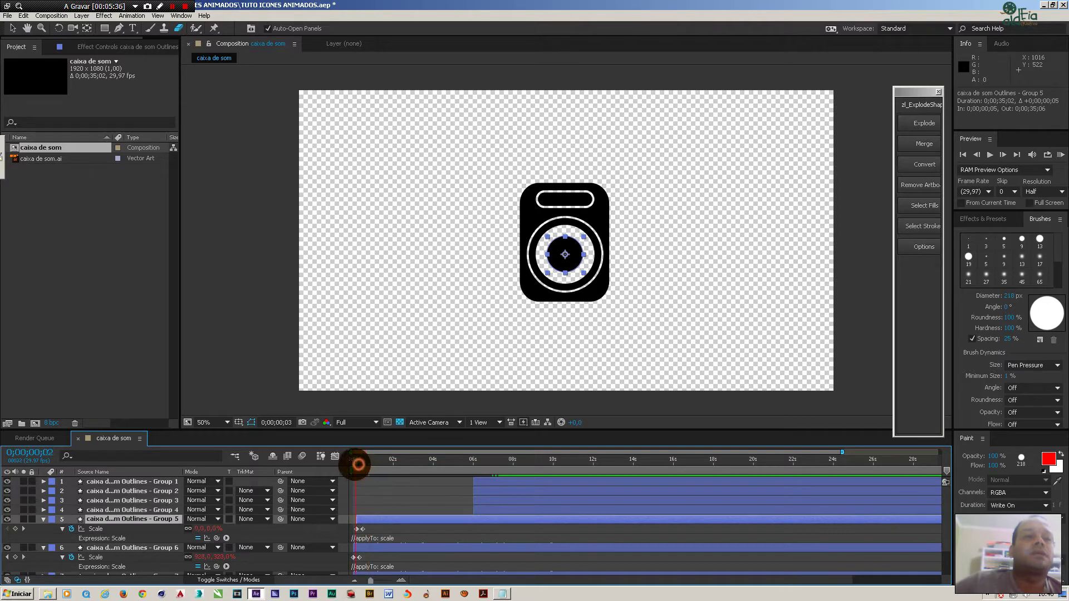
left_click_drag(358, 463, 372, 464)
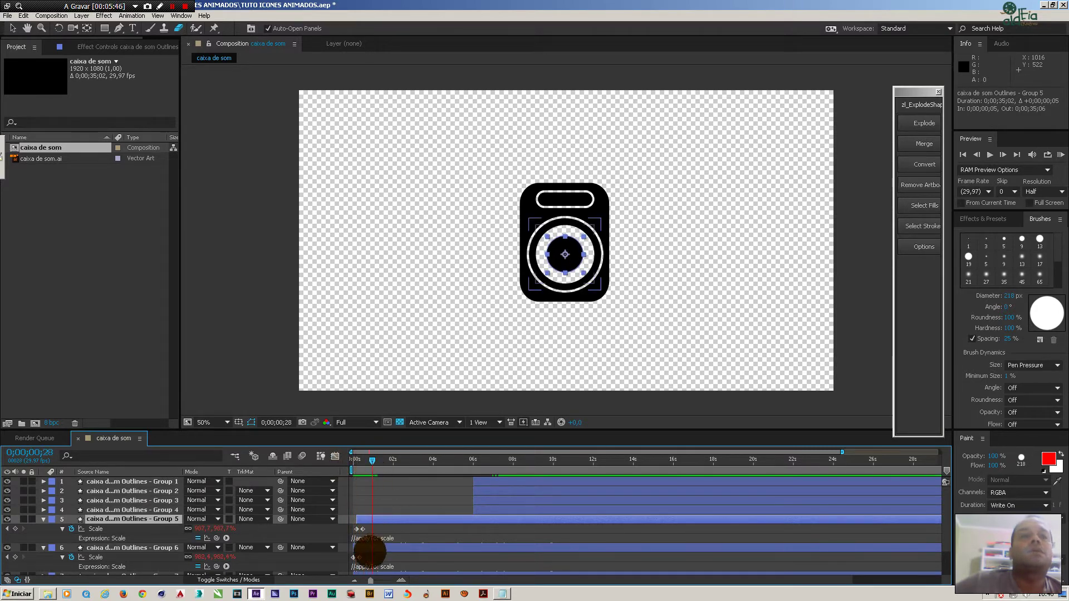
mouse_move(370, 551)
left_mouse_down()
mouse_move(389, 544)
mouse_move(380, 547)
left_mouse_up()
mouse_move(369, 467)
left_mouse_down()
mouse_move(352, 469)
mouse_move(380, 468)
left_mouse_up()
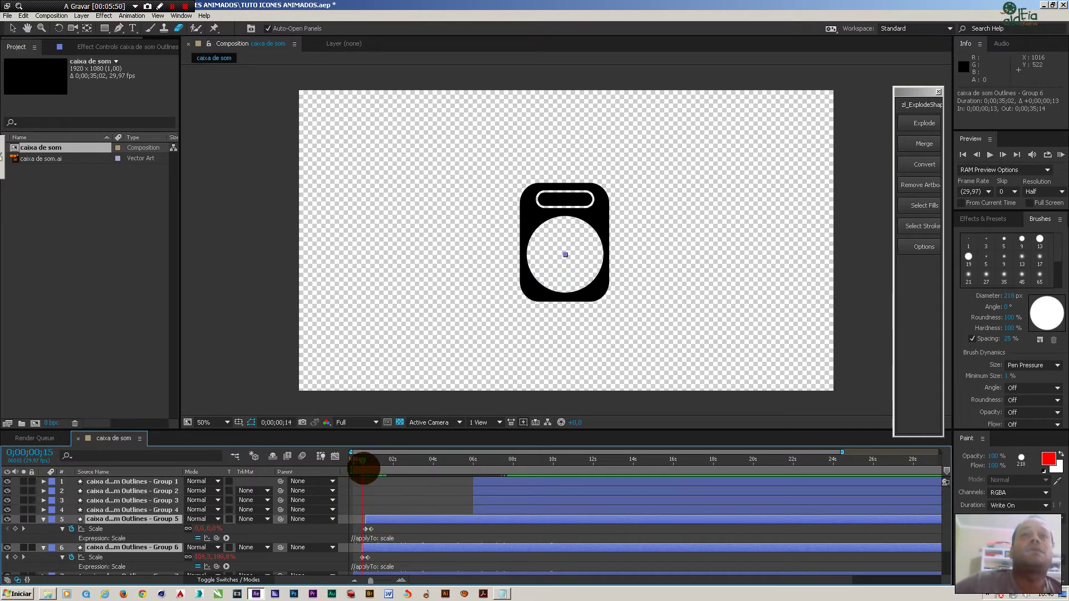
scroll(380, 544, "down", 2)
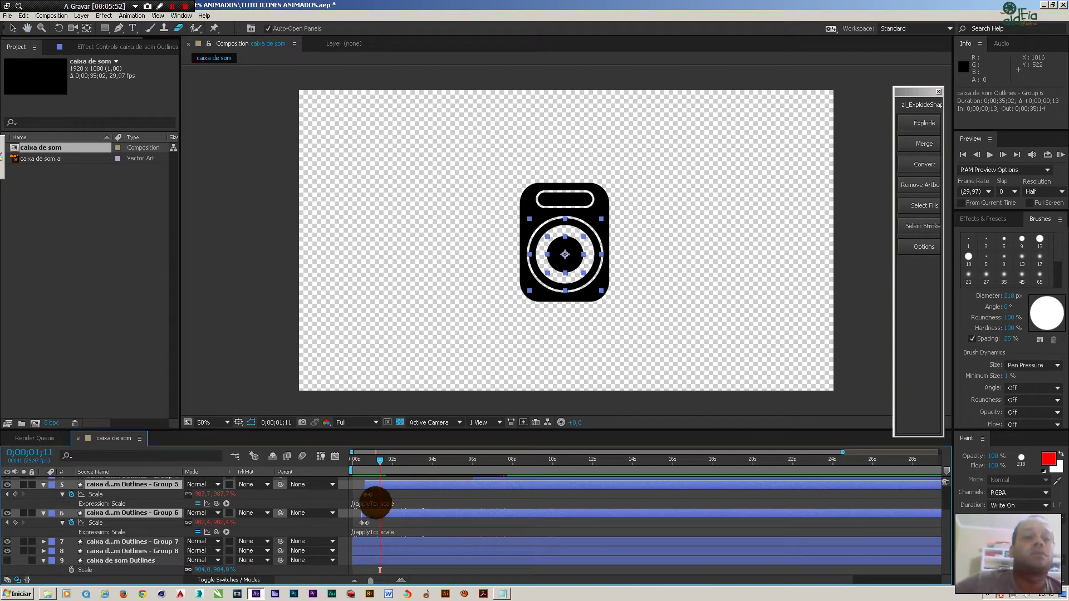
Add Scale keyframes to Group 7, the top pill layer.
key("u")
left_click(361, 461)
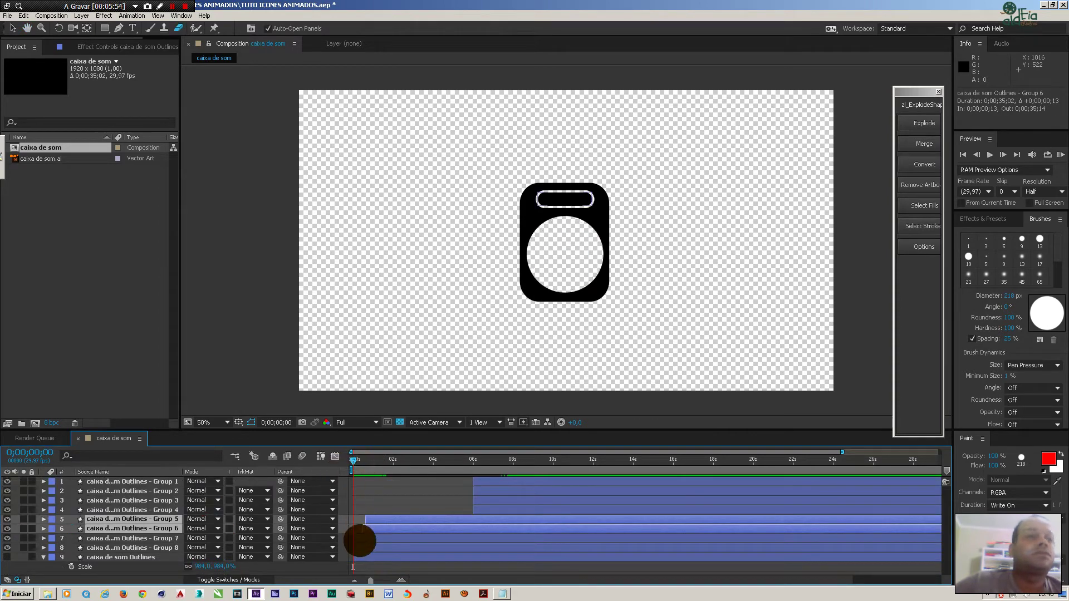
left_click(359, 539)
key("s")
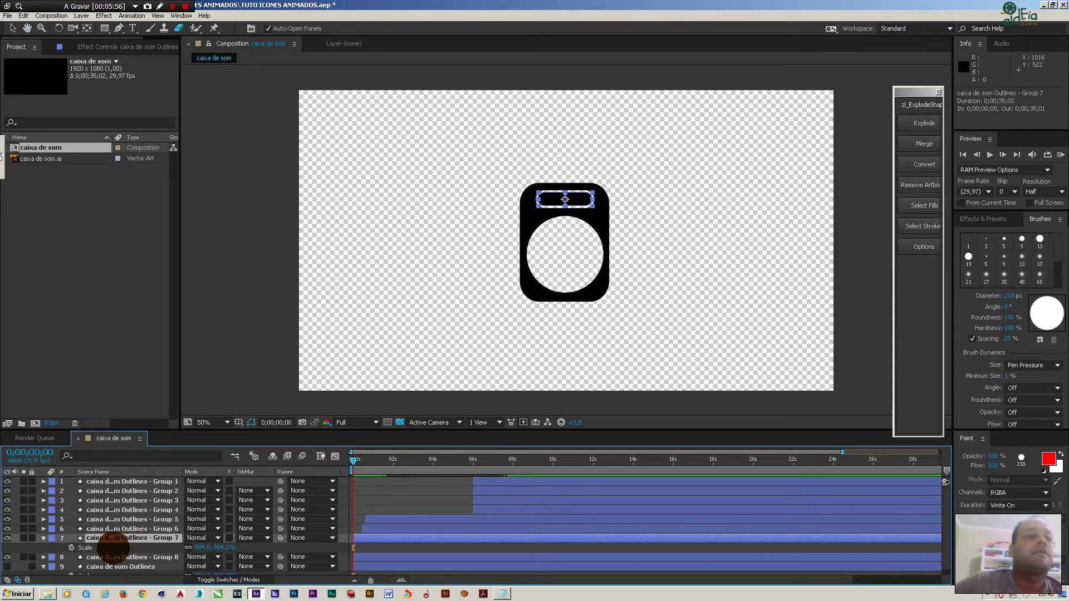
left_click(72, 548)
left_click_drag(352, 548, 355, 547)
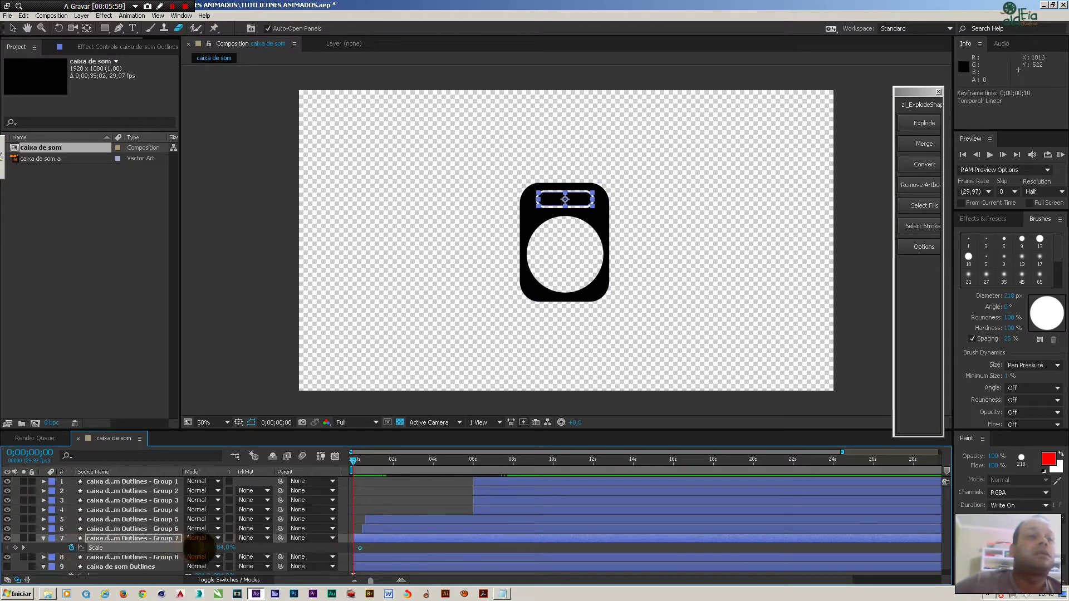
key("Return")
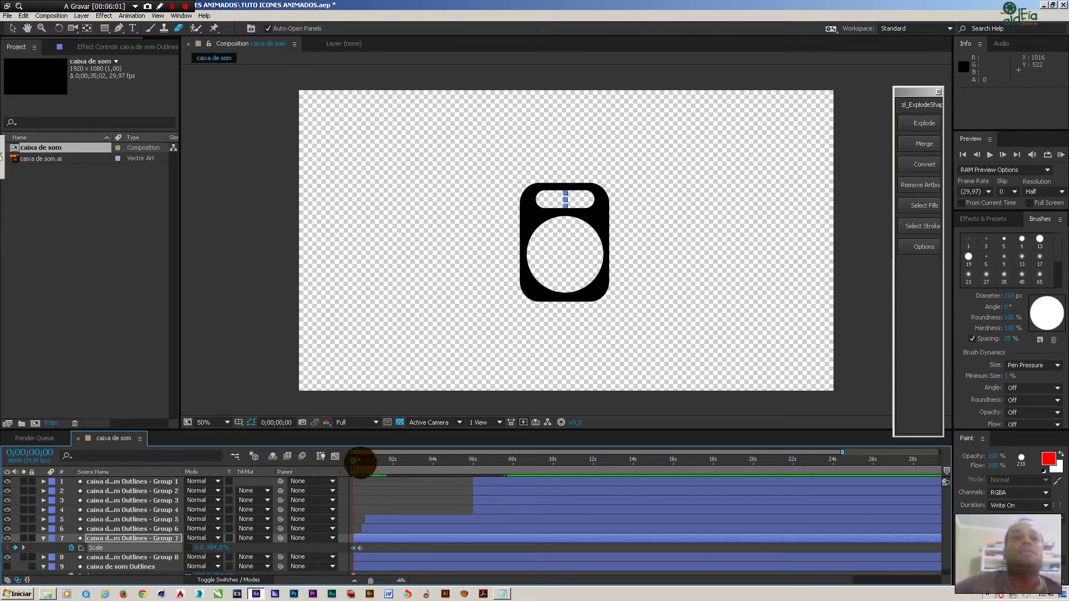
left_click_drag(352, 460, 366, 463)
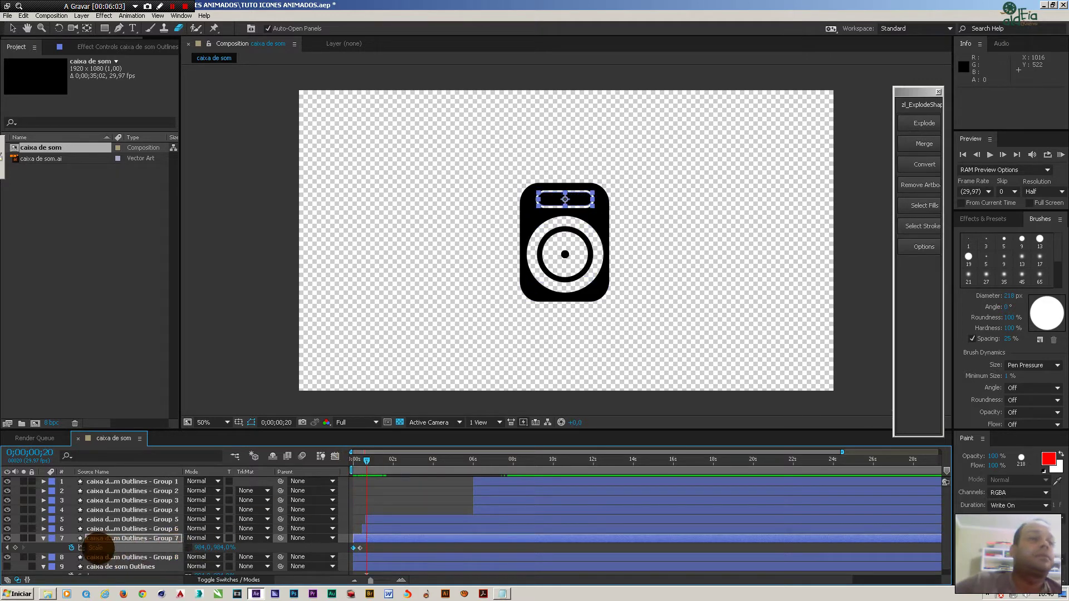
Apply the bounce expression to Group 7's Scale and preview the pill animation.
left_click(71, 547, "alt")
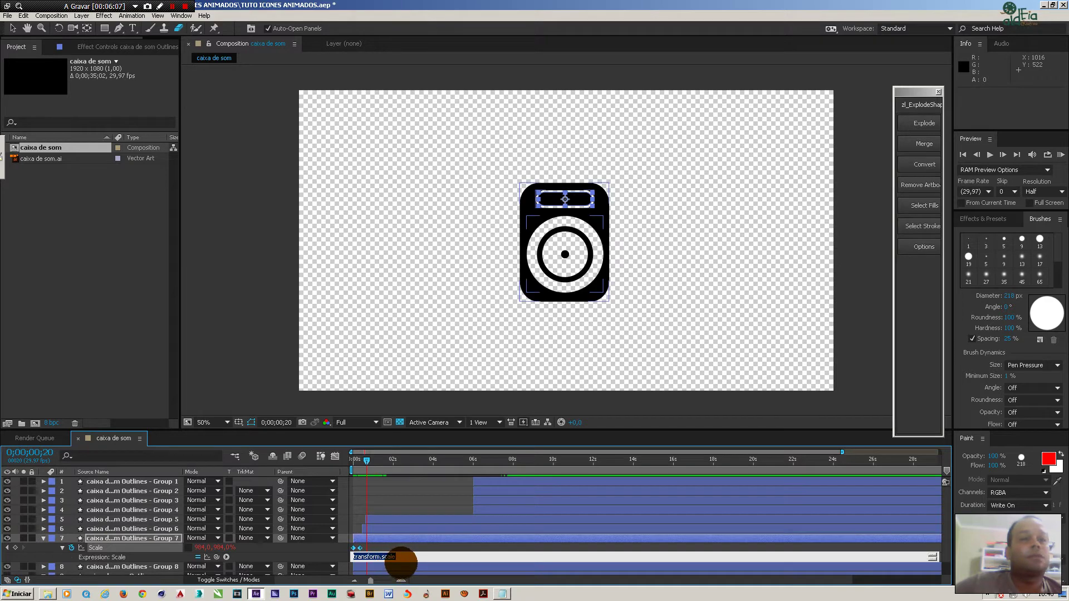
left_click(356, 519)
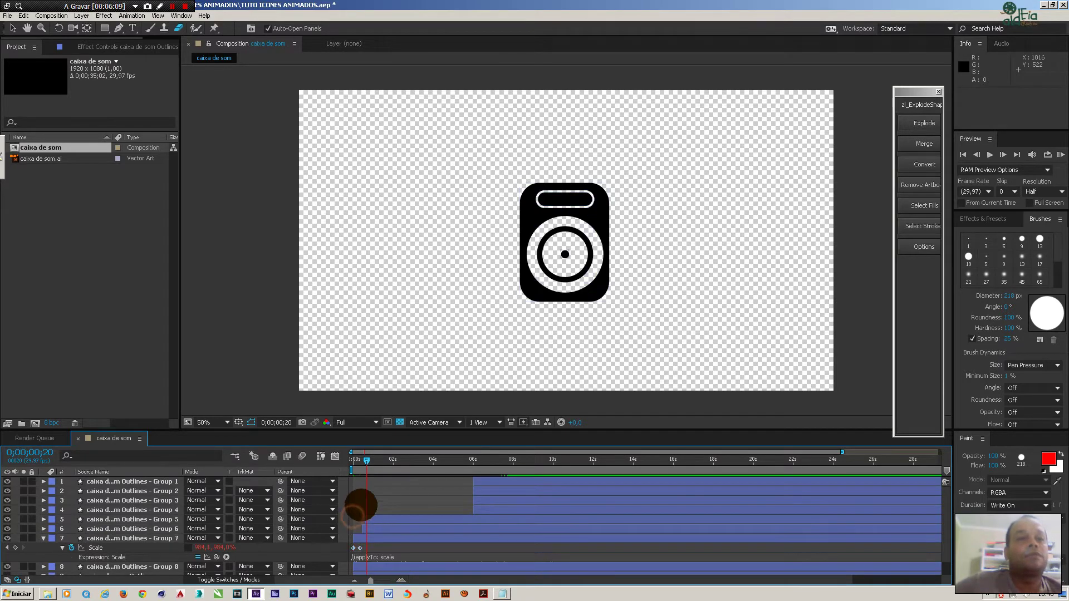
left_click(352, 461)
mouse_move(352, 461)
left_mouse_down()
mouse_move(379, 471)
mouse_move(346, 465)
left_mouse_up()
key("u")
key("u")
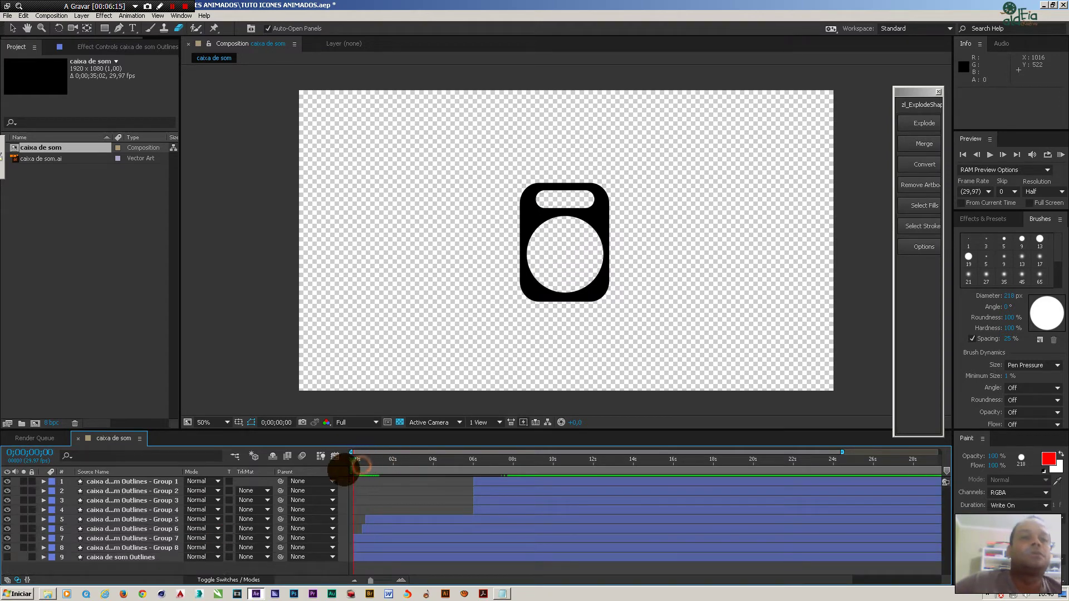
Delay Groups 5, 6 and 7 by 8 frames.
left_click(375, 533)
left_click(382, 518, "ctrl")
left_click(384, 537, "ctrl")
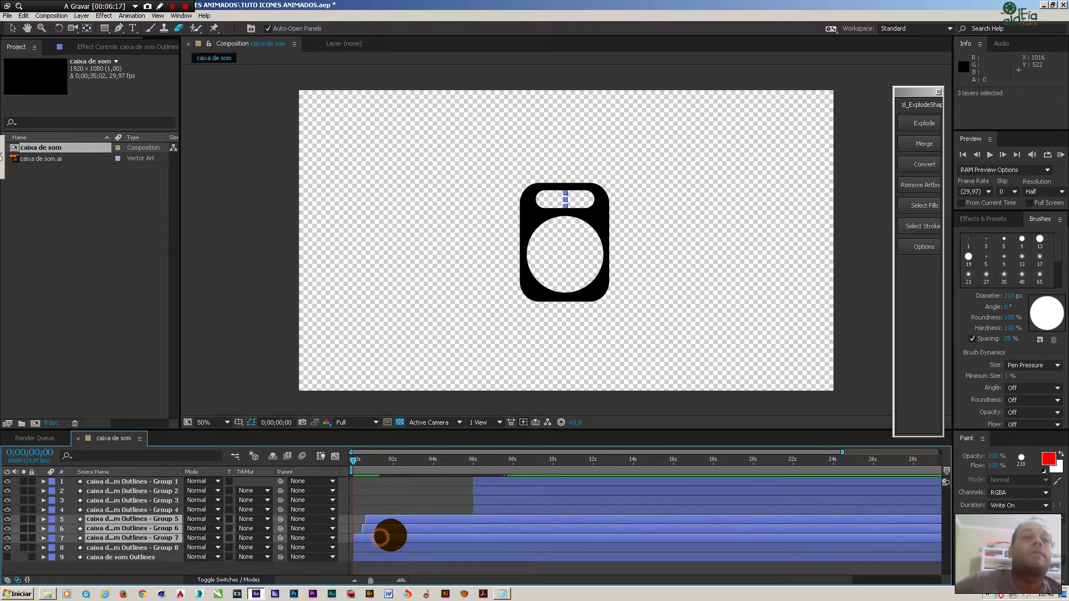
left_click_drag(384, 538, 389, 537)
Move Group 8's anchor point to the icon's bottom edge with Pan Behind.
left_click(387, 548)
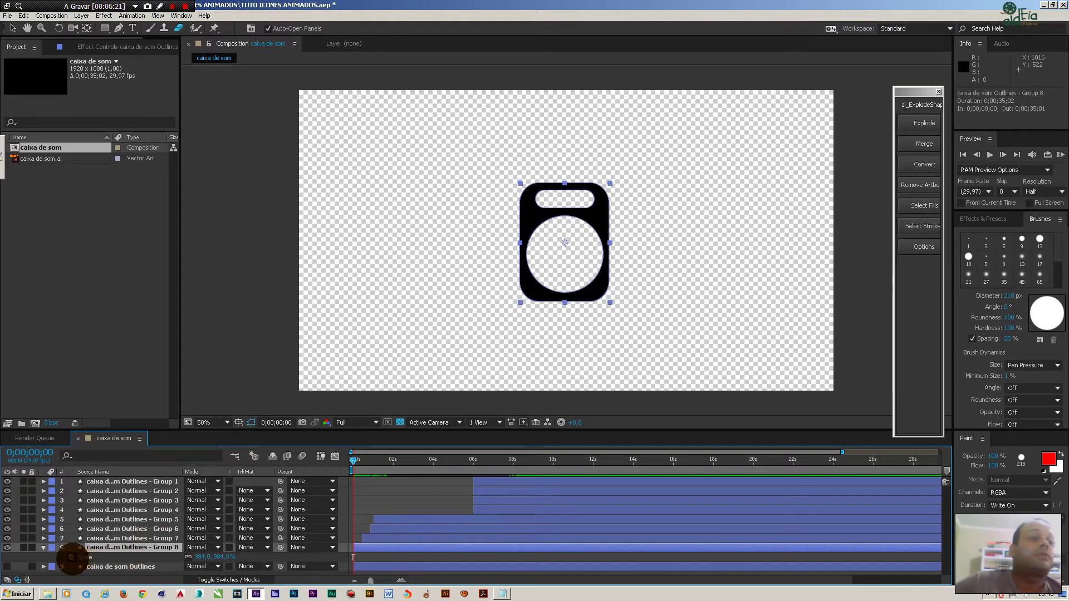
key("u")
key("ctrl+z")
key("y")
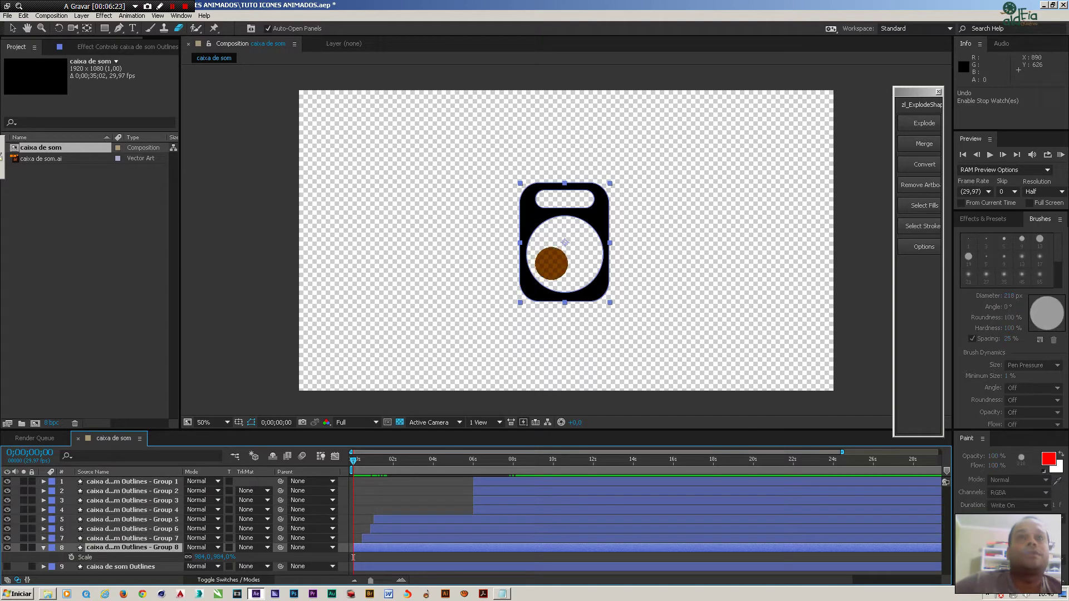
left_click_drag(565, 243, 561, 305)
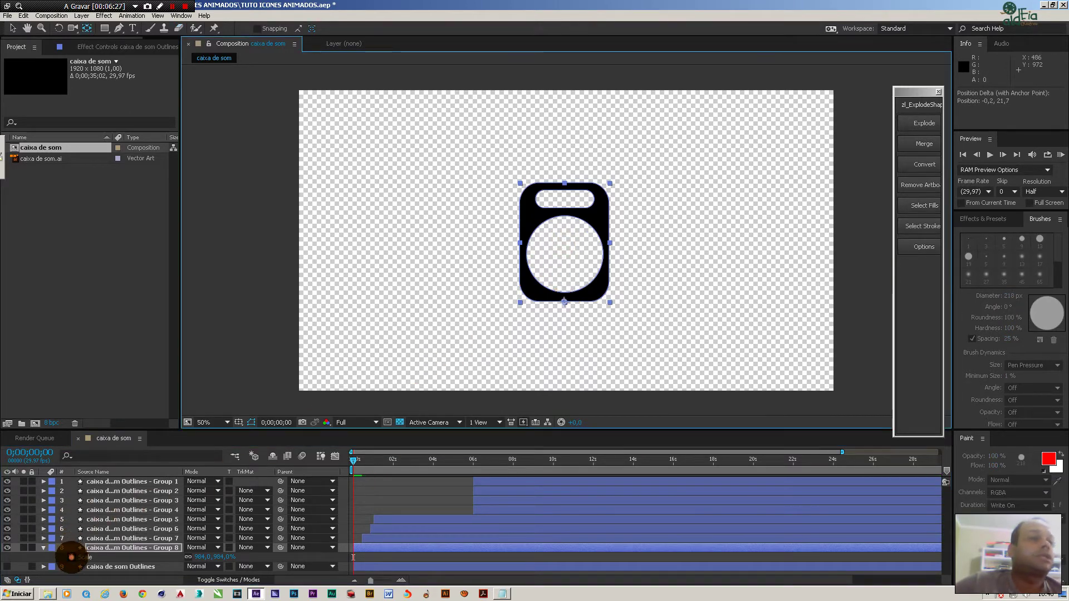
Keyframe Group 8's Scale from 0% height at frame 0 to full size at frame 12.
left_click(72, 557)
left_click_drag(353, 557, 359, 558)
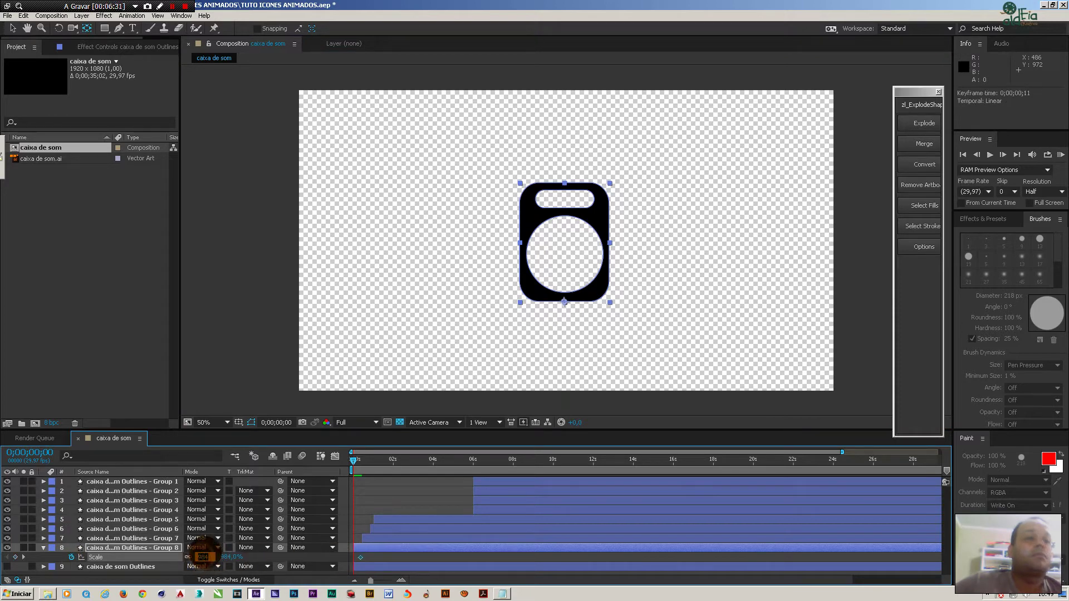
key("Return")
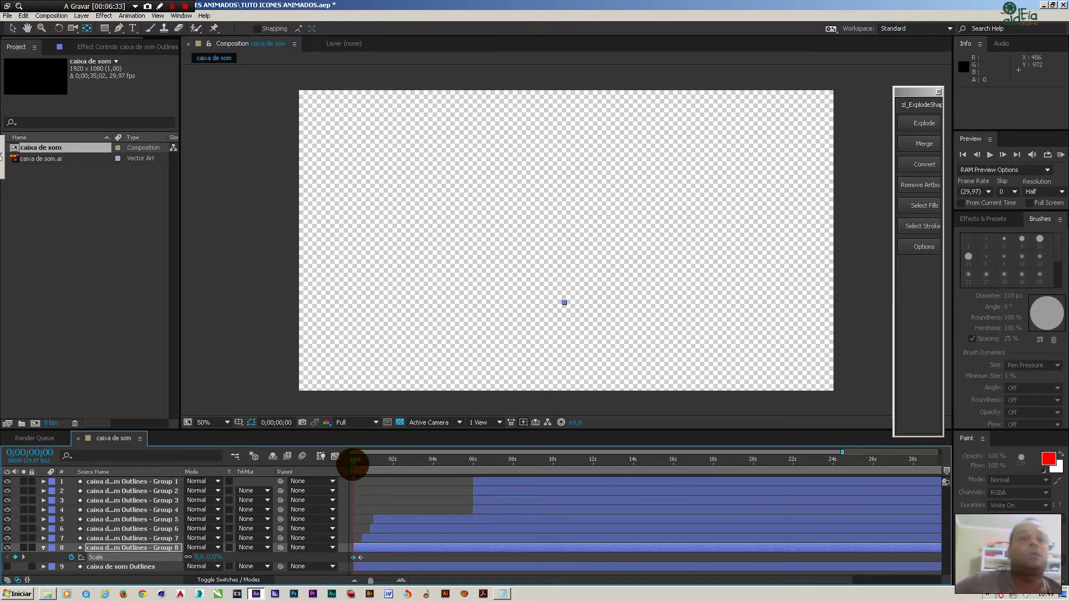
left_click_drag(353, 460, 361, 469)
key("ctrl+z")
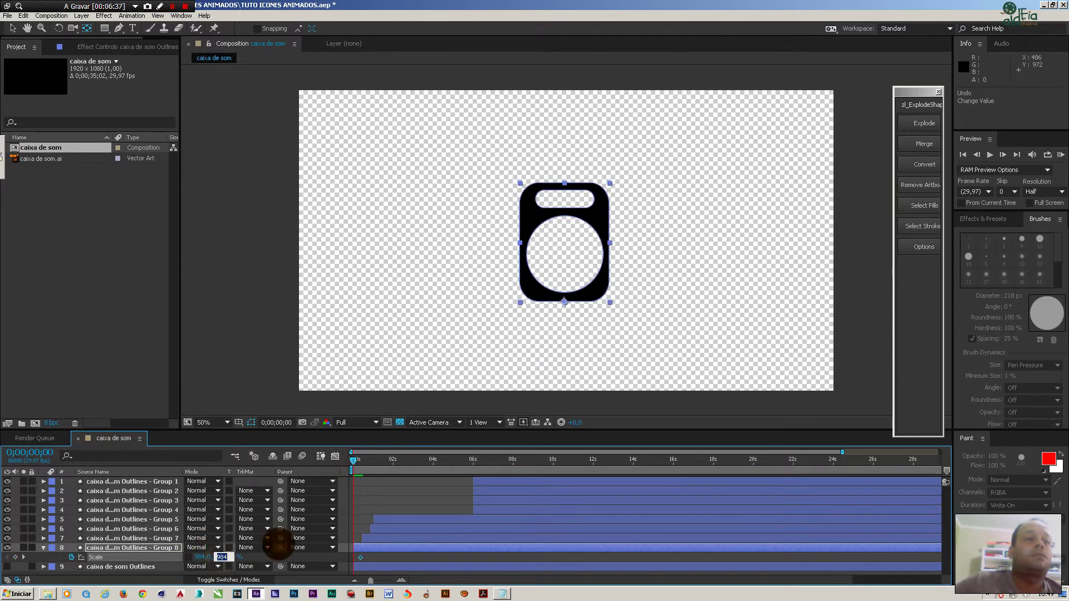
key("ctrl+shift+z")
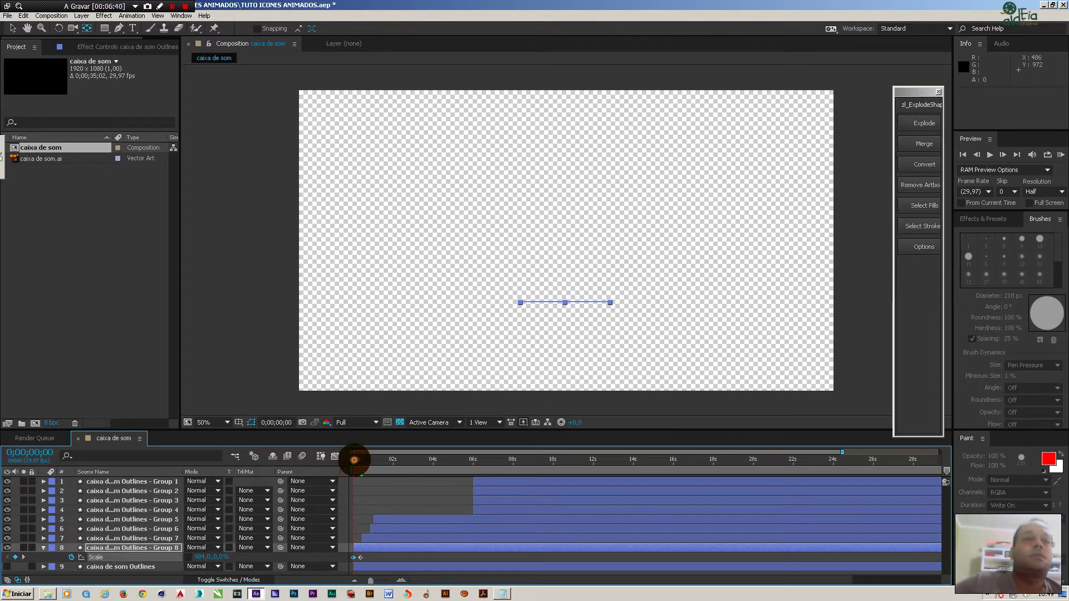
mouse_move(354, 460)
left_mouse_down()
mouse_move(363, 460)
mouse_move(352, 460)
left_mouse_up()
Paste the inertial-bounce expression from Notepad into Group 8's Scale and scrub to preview the overshoot.
left_click(503, 594)
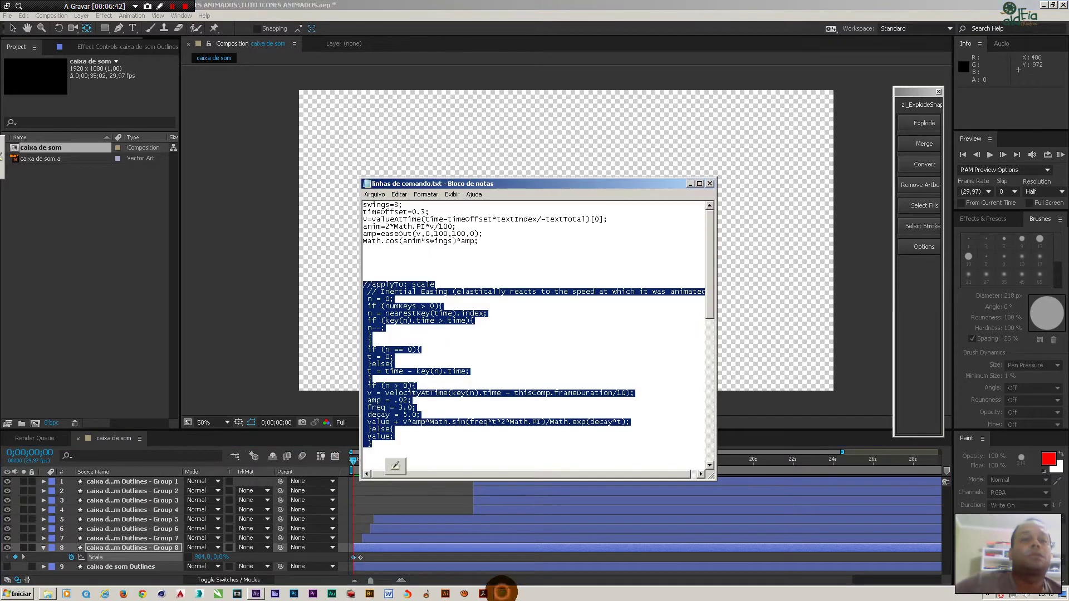
left_click(80, 557)
left_click(72, 557, "alt")
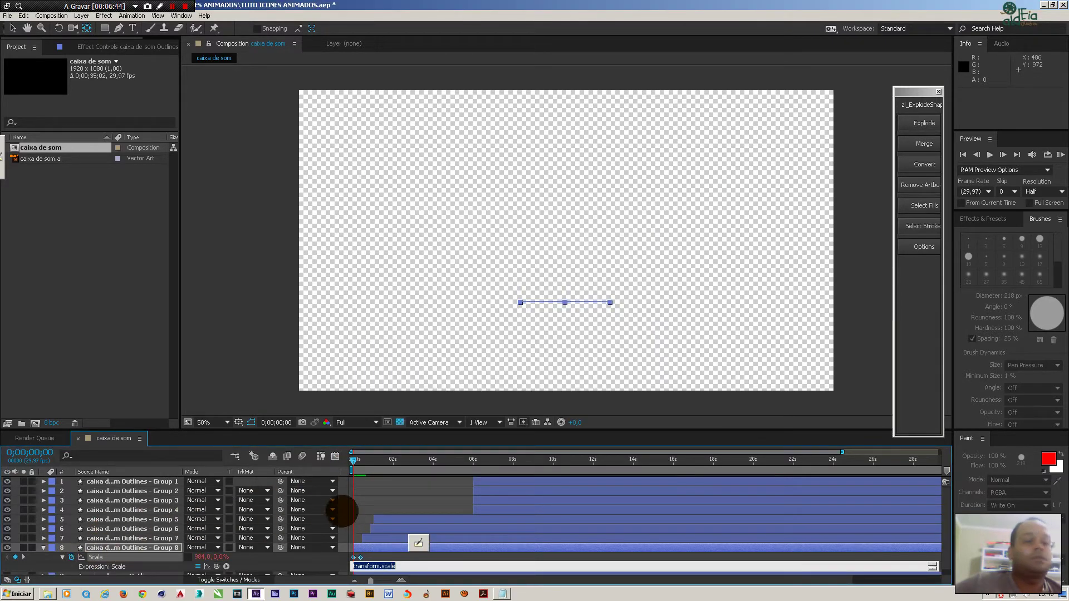
key("ctrl+v")
left_click(371, 497)
left_click_drag(353, 459, 367, 460)
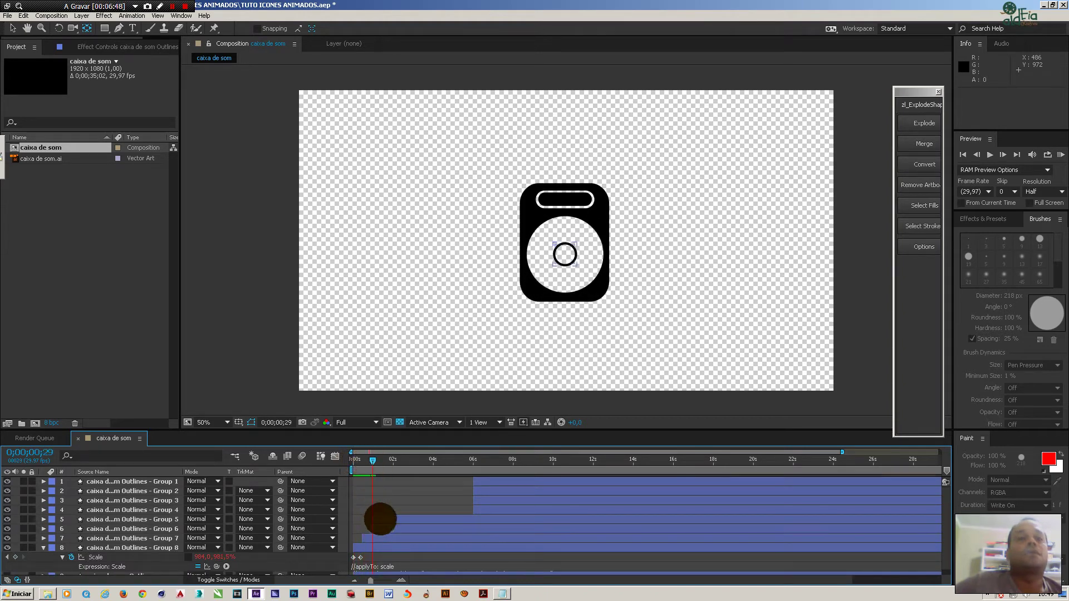
Select Groups 5–8 and scrub the early frames to check the staggered pop-in.
left_click(380, 519)
left_click(382, 526, "shift")
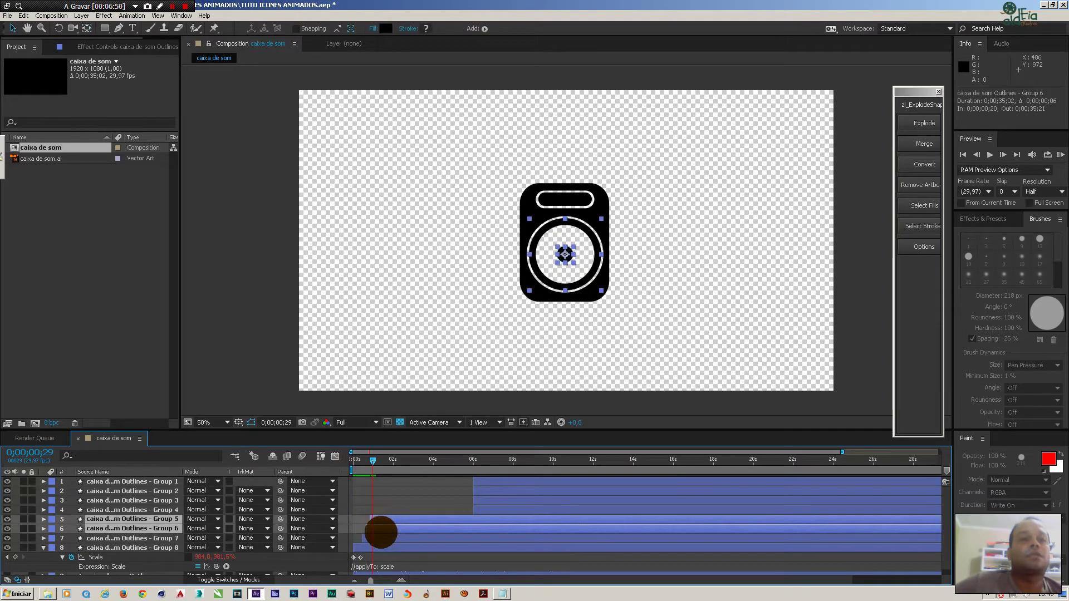
left_click(389, 536, "shift")
mouse_move(353, 466)
left_mouse_down()
mouse_move(375, 467)
mouse_move(362, 469)
left_mouse_up()
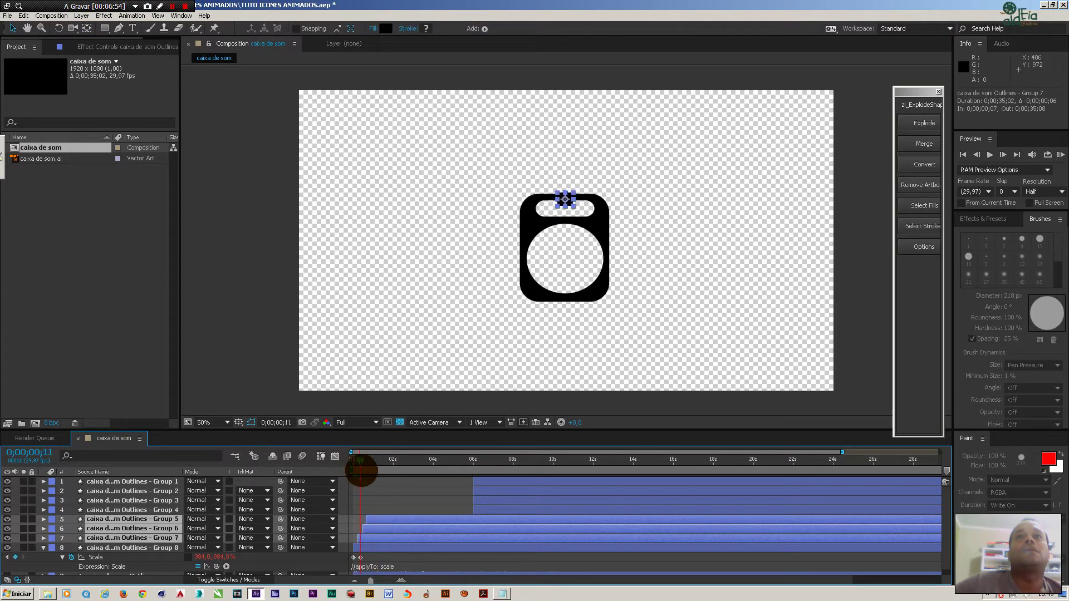
left_click(377, 510)
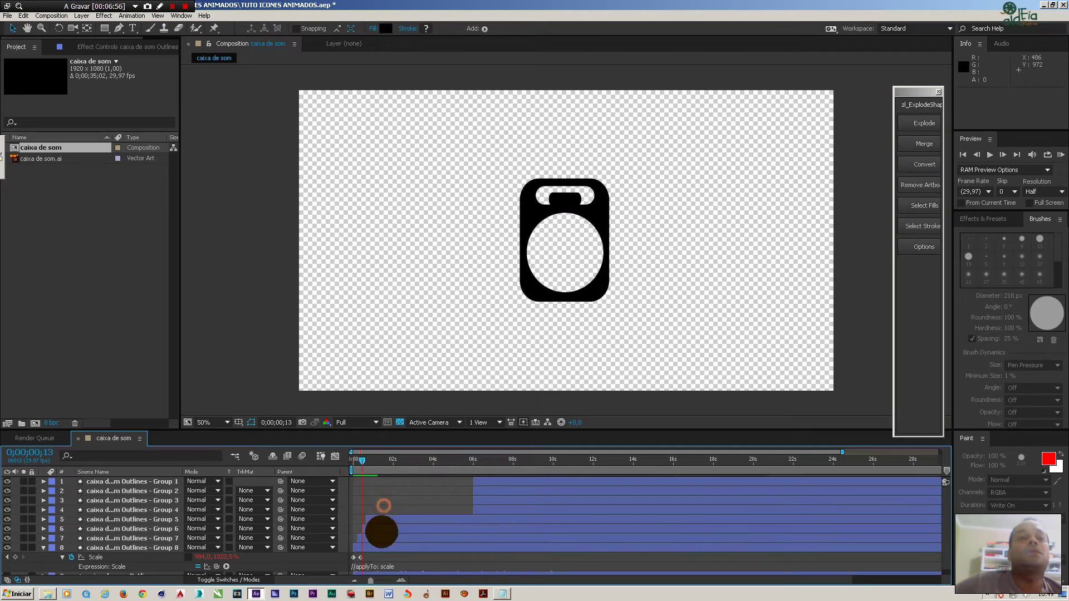
left_click(373, 548)
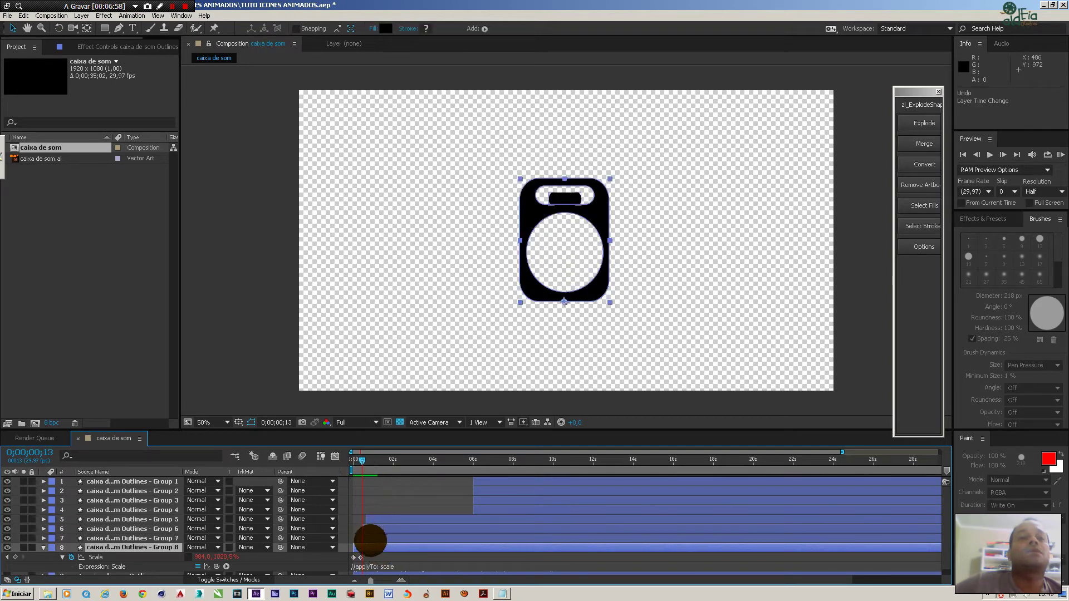
left_click(376, 539)
Scrub the later part of the animation and check where Groups 5 and 6 start.
left_click_drag(363, 465, 389, 462)
left_click(376, 518)
left_click(386, 528, "shift")
left_click(372, 516)
Move the four side-arc layers' bars from about 6 s to start near 1 s.
left_click(506, 481)
left_click(493, 508, "shift")
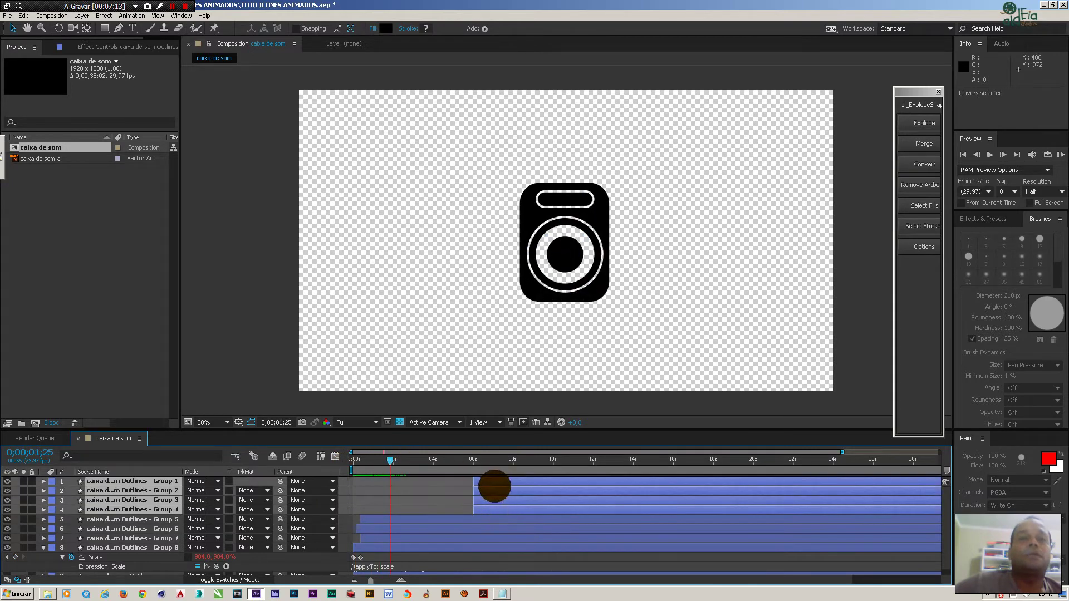
left_click_drag(494, 486, 361, 499)
left_click(487, 509, "shift")
Select the Group 1 arc layer and set the current time to frame 20.
left_click(357, 488)
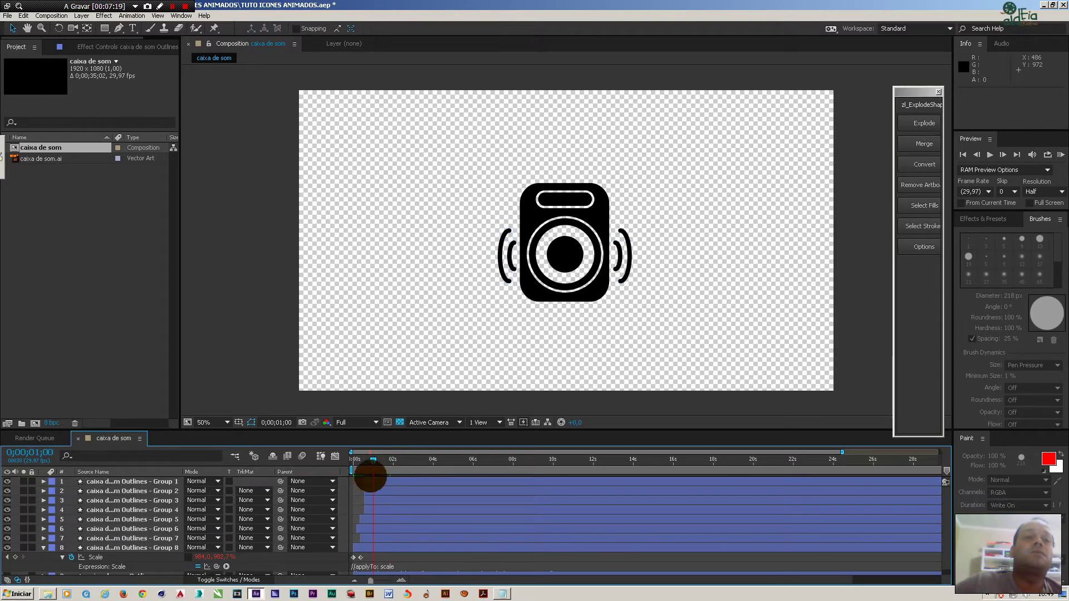
left_click(373, 479)
left_click(372, 465)
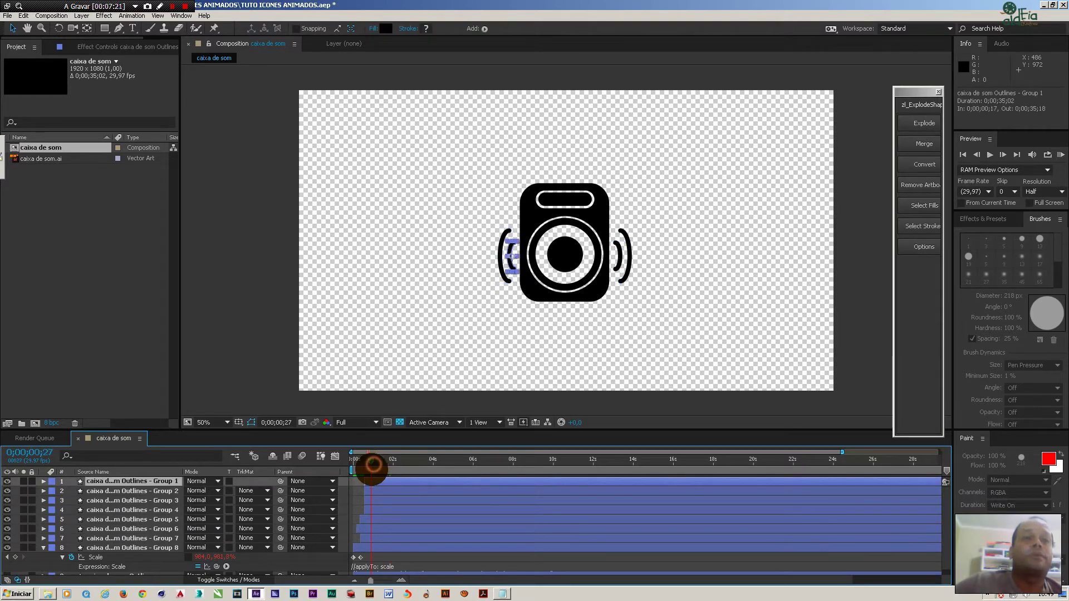
scroll(381, 473, "up", 4)
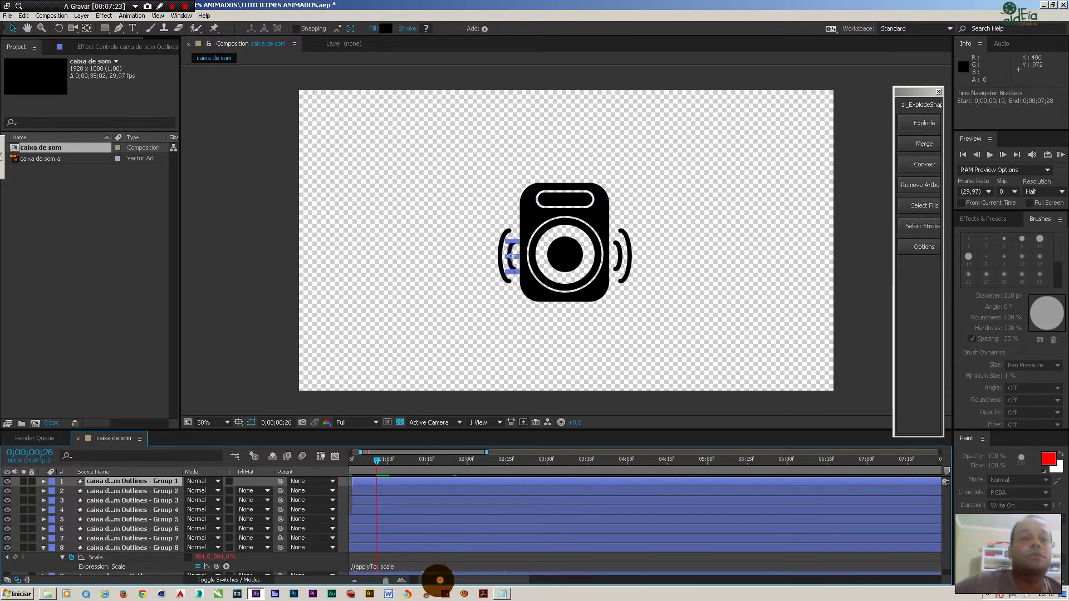
left_click(406, 459)
Try duplicating the four arc layers, undo it, and move Group 3 up under Group 1.
left_click(408, 506, "shift")
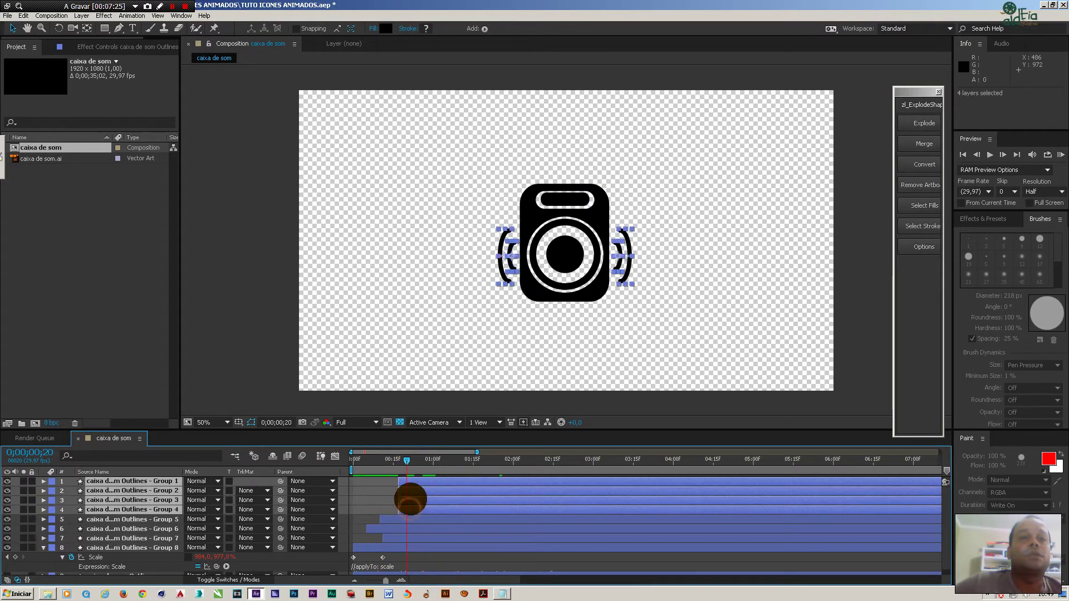
key("ctrl+d")
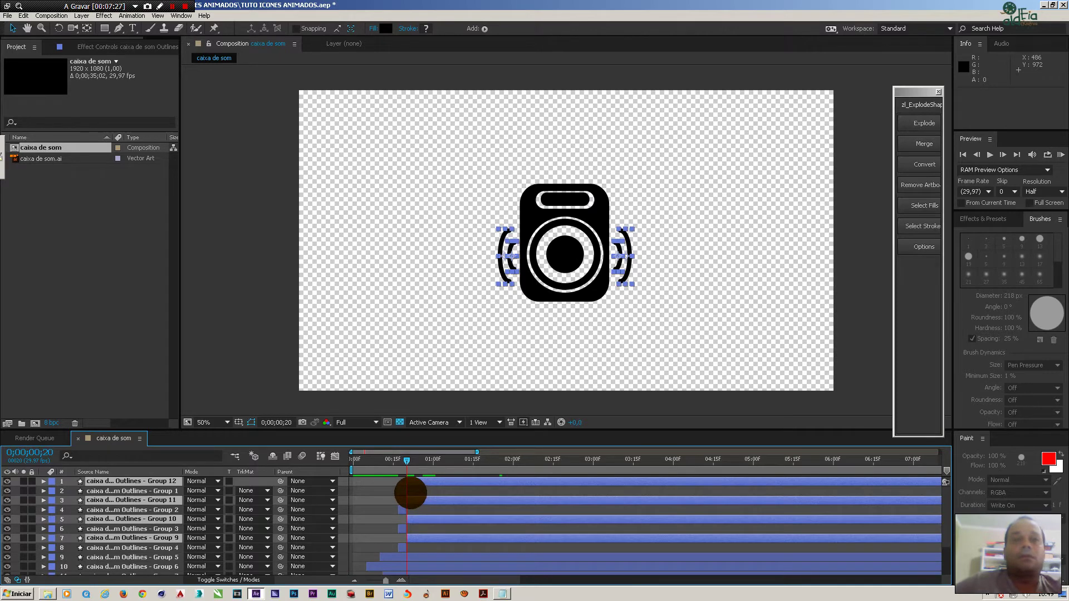
key("ctrl+z")
left_click(402, 480)
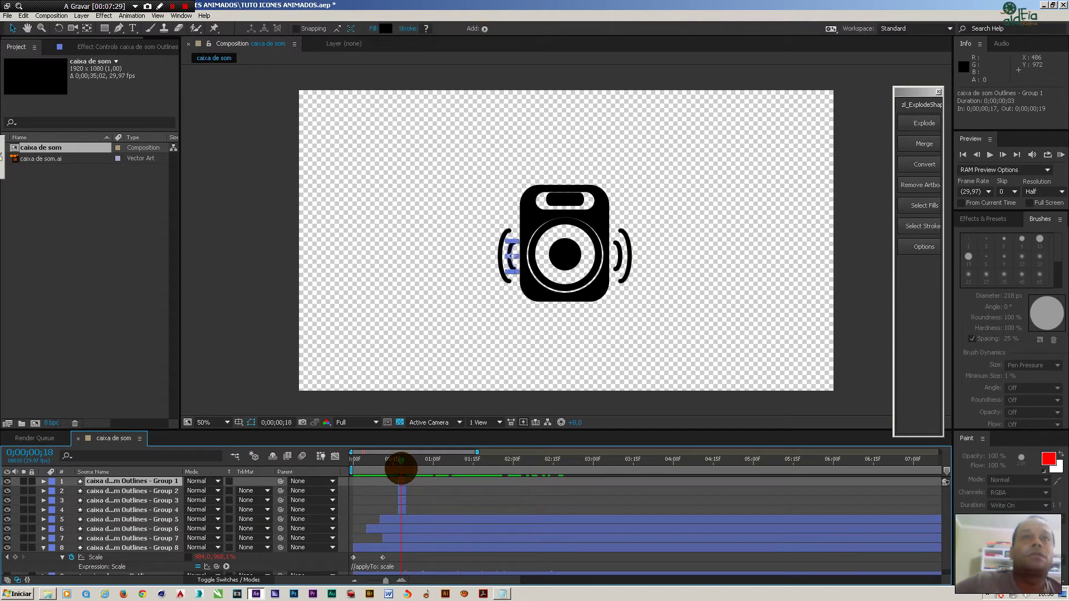
left_click(403, 491)
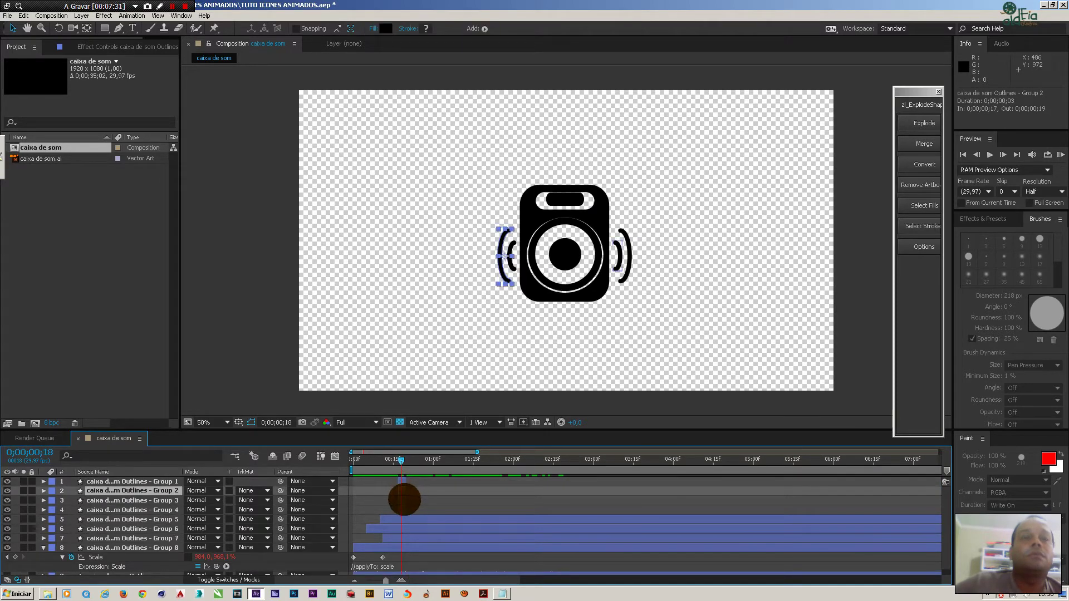
left_click(403, 500)
left_click_drag(127, 495, 139, 489)
Delay Group 2 and Group 4 by two frames and preview the staggered arcs.
left_click(403, 501)
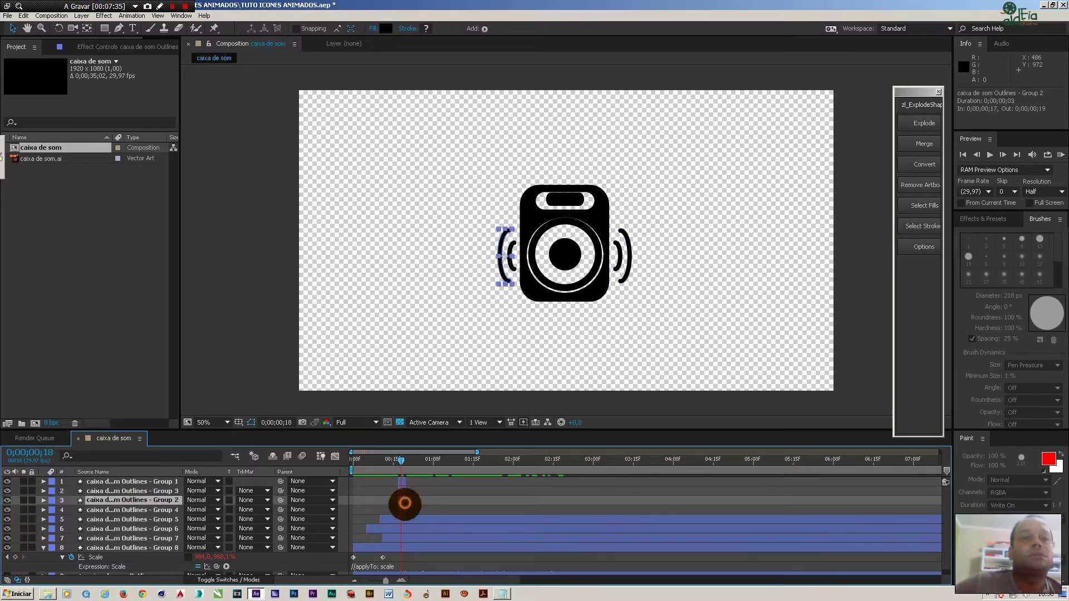
left_click(404, 509, "ctrl")
left_click_drag(401, 503, 407, 504)
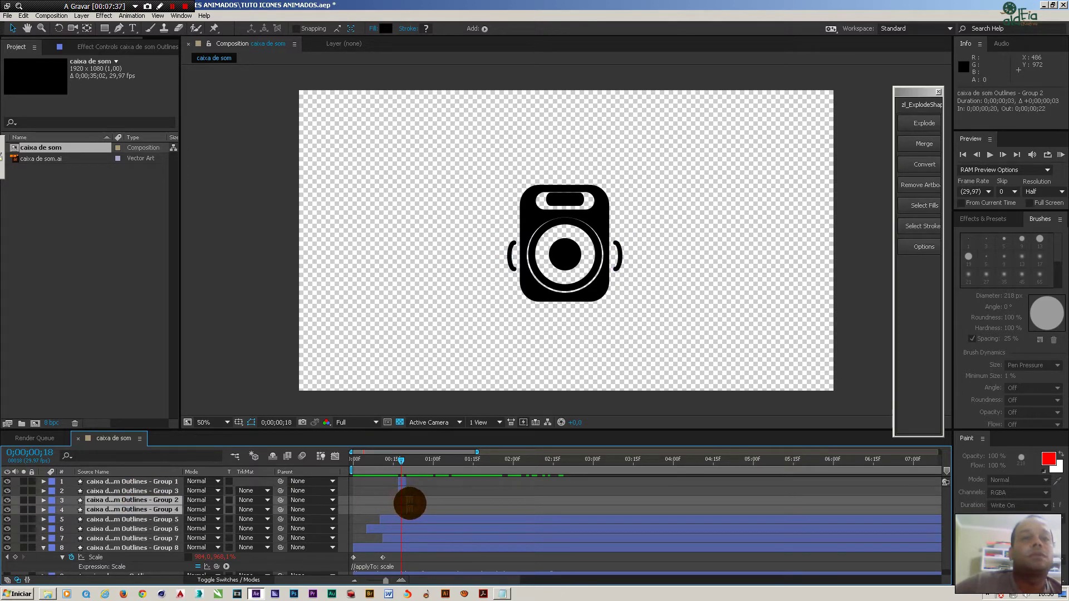
left_click_drag(404, 467, 414, 471)
Paste copies of Group 1 and Group 3 and preview the arc animation.
left_click(404, 481)
left_click(401, 491, "ctrl")
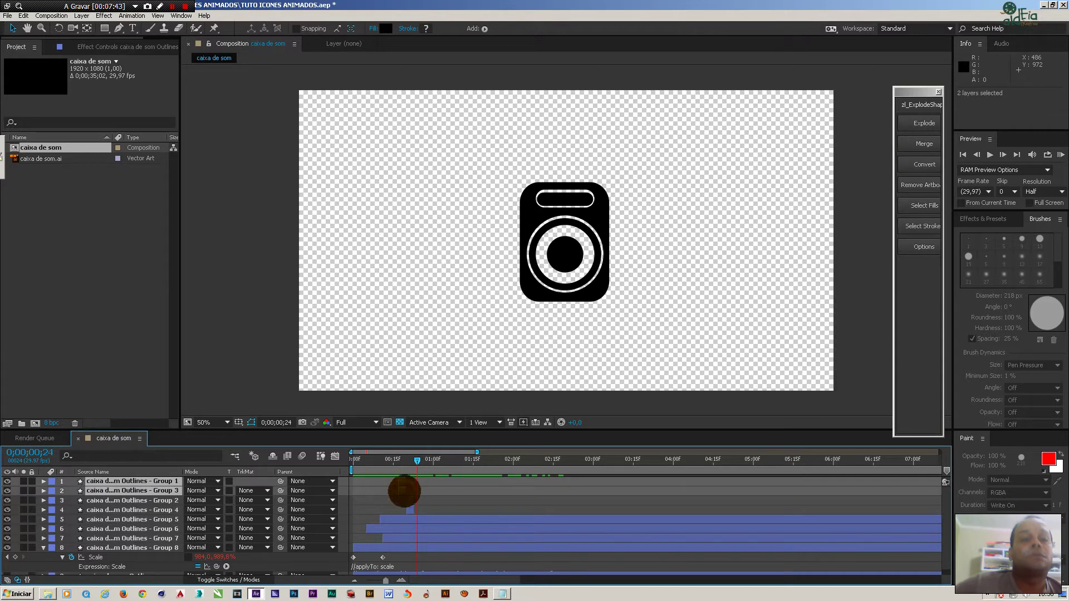
key("ctrl+v")
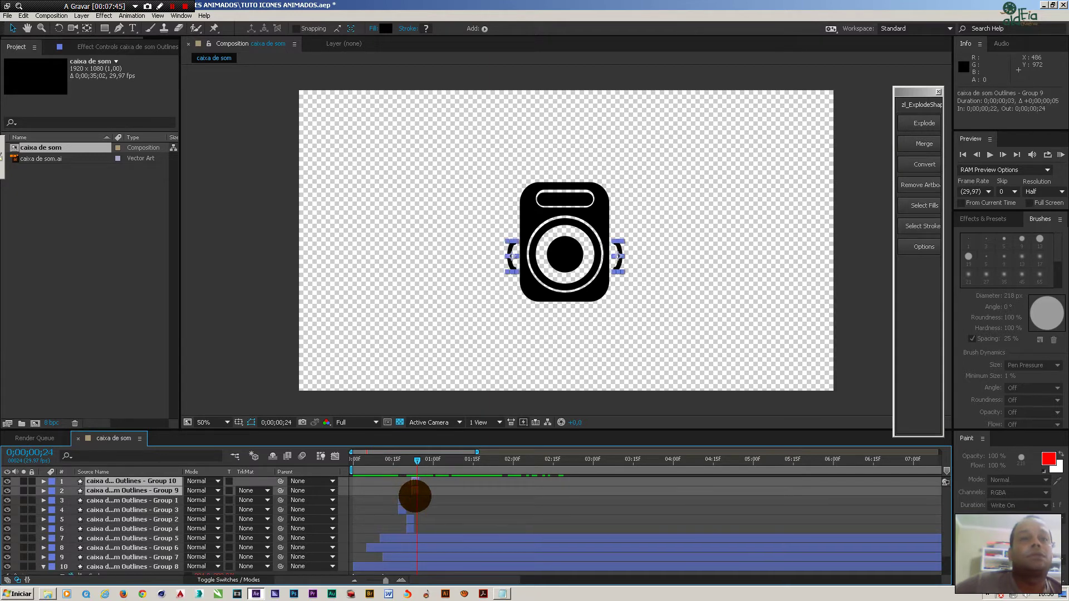
left_click_drag(402, 467, 432, 474)
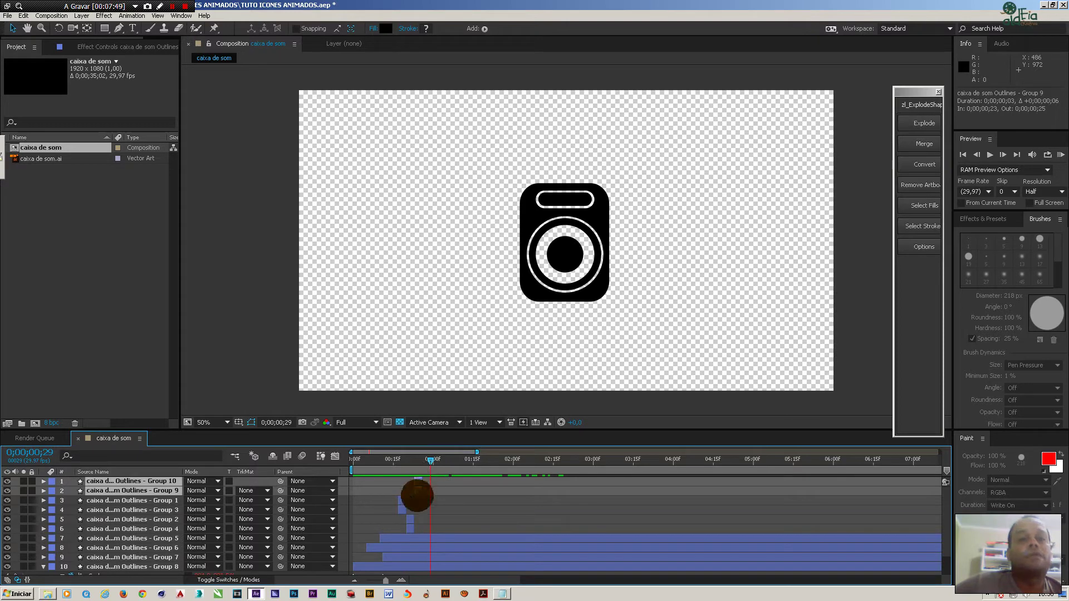
Paste copies of Group 2 and Group 4, shift the pasted arc layers later, and check them.
left_click(410, 519)
left_click(412, 528, "ctrl")
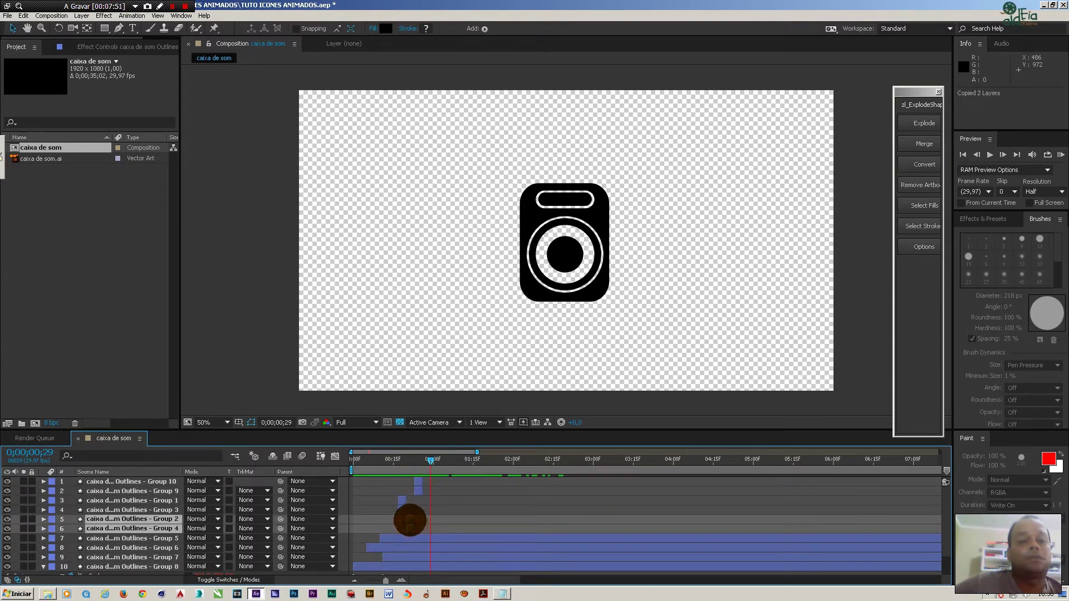
key("ctrl+v")
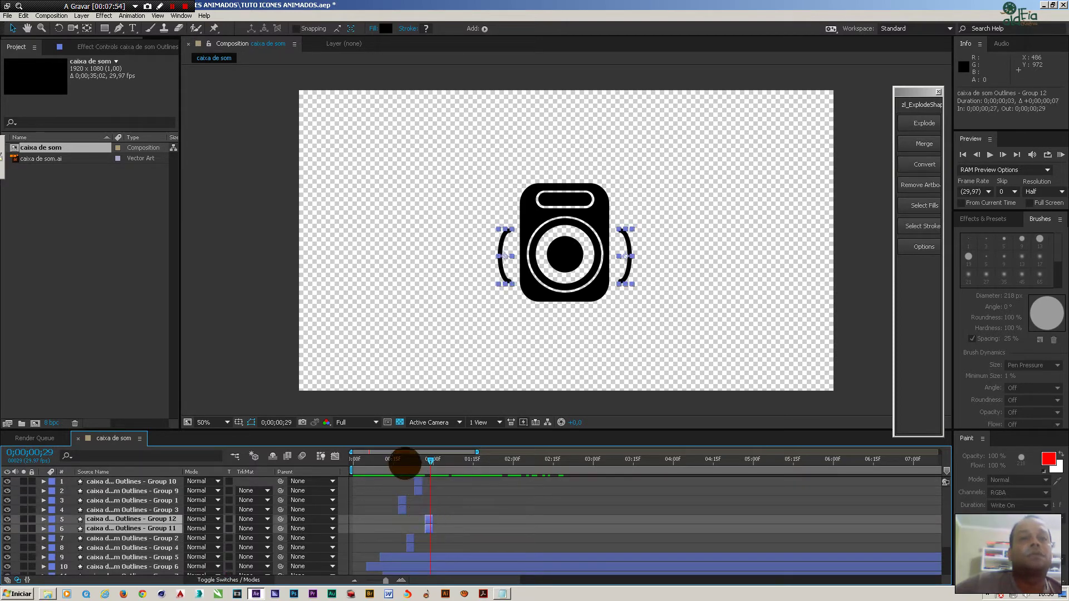
left_click_drag(405, 462, 421, 477)
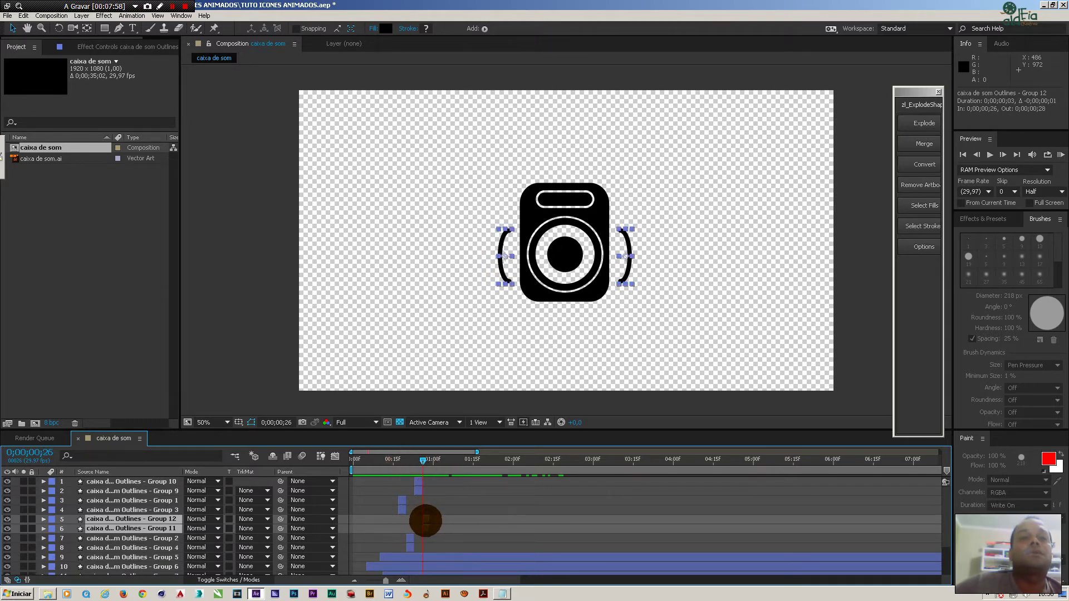
key("ctrl+v")
left_click_drag(427, 519, 436, 521)
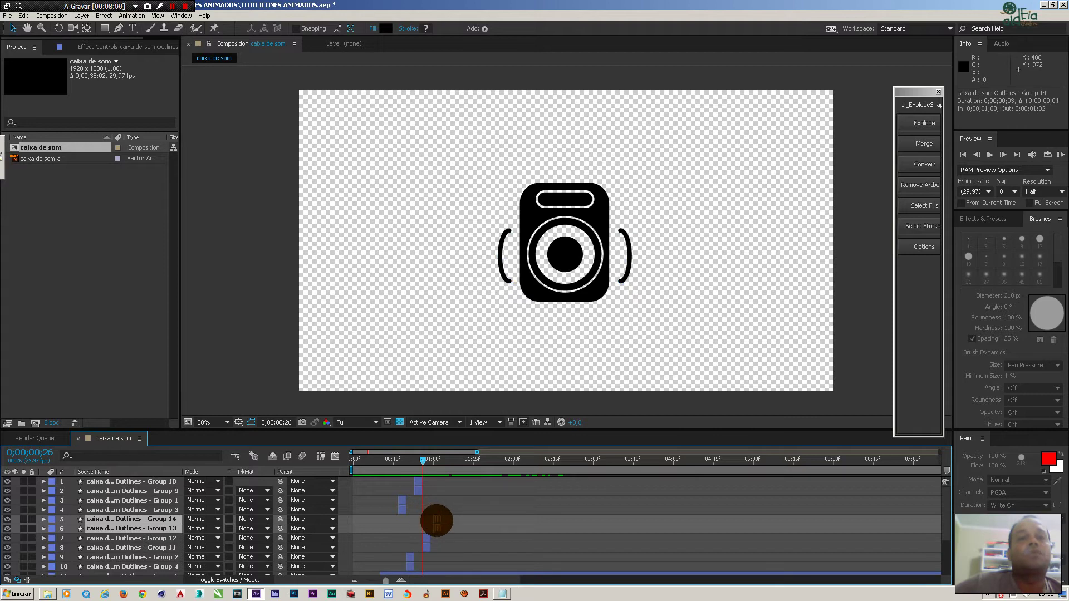
left_click_drag(420, 460, 442, 474)
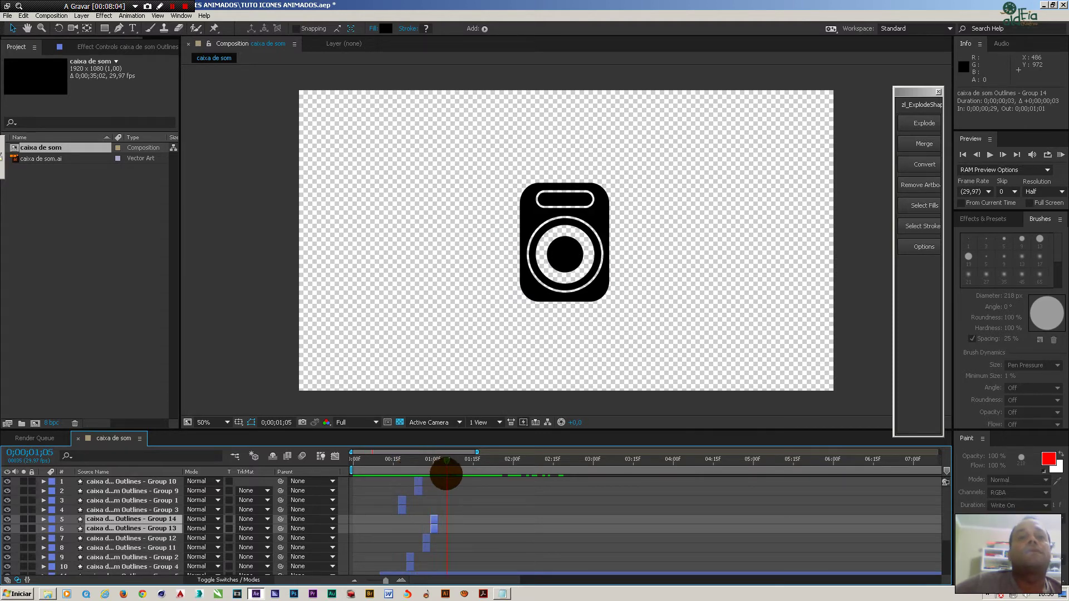
left_click(420, 483)
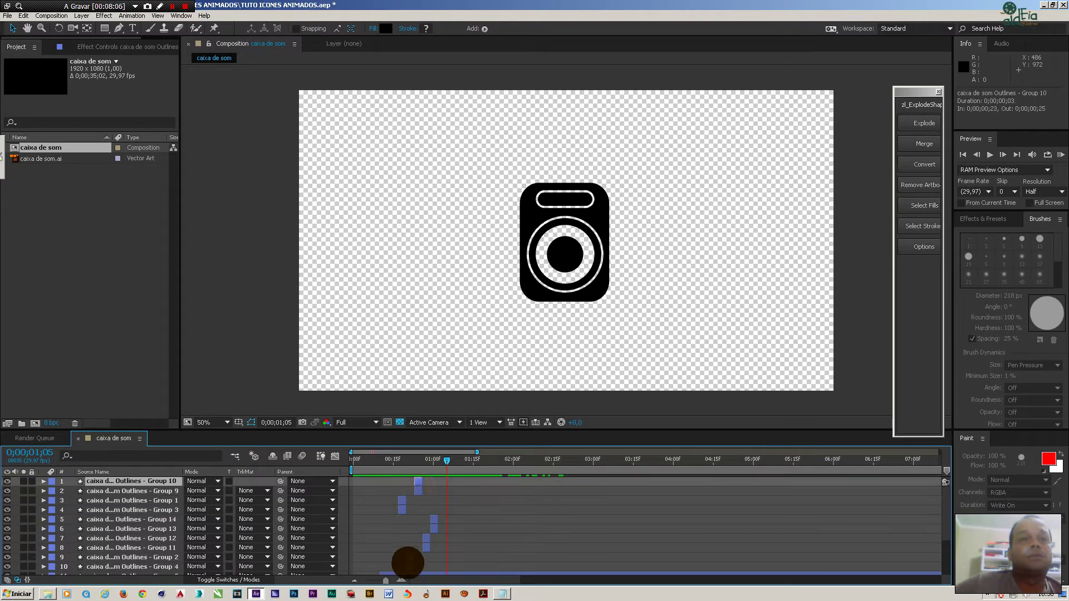
Paste a duplicate set of all ten layers as Groups 15–24, shift them later, and preview.
key("ctrl+a")
key("ctrl+v")
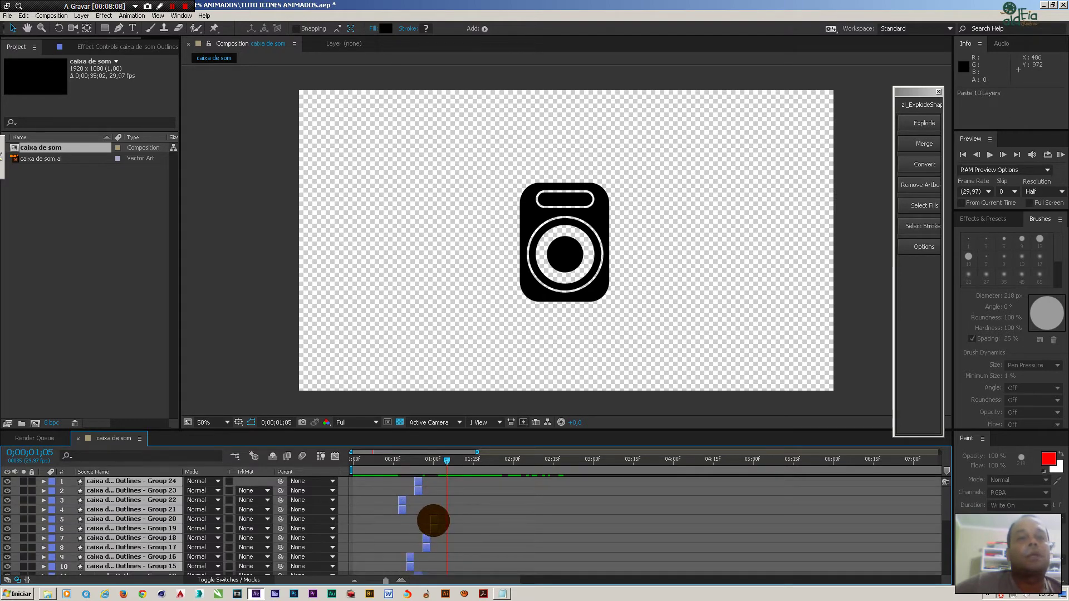
scroll(439, 480, "down", 3)
left_click_drag(427, 499, 457, 507)
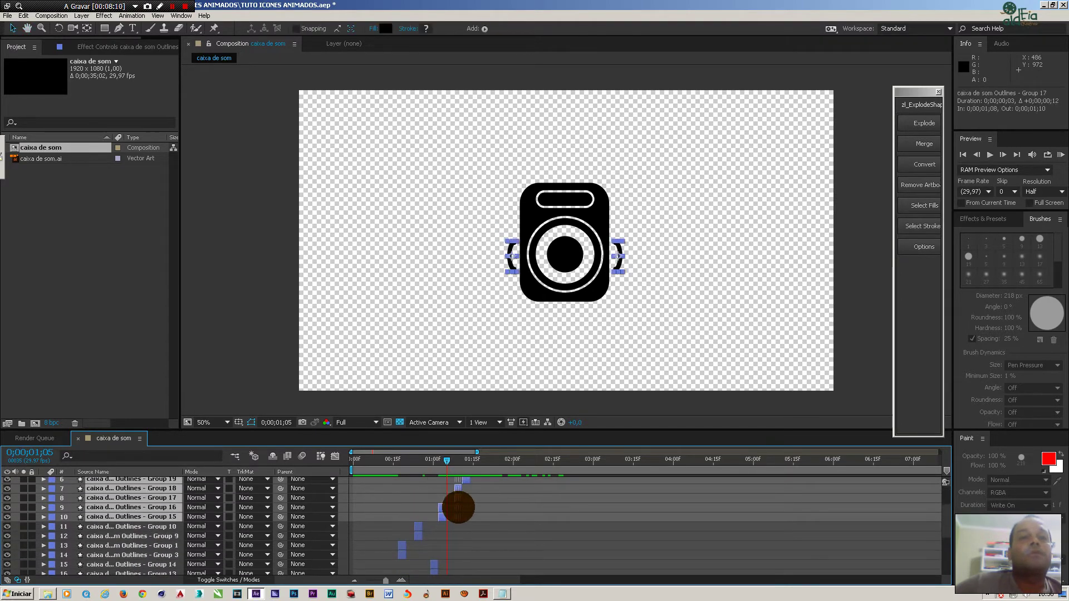
left_click_drag(433, 459, 471, 472)
key("space")
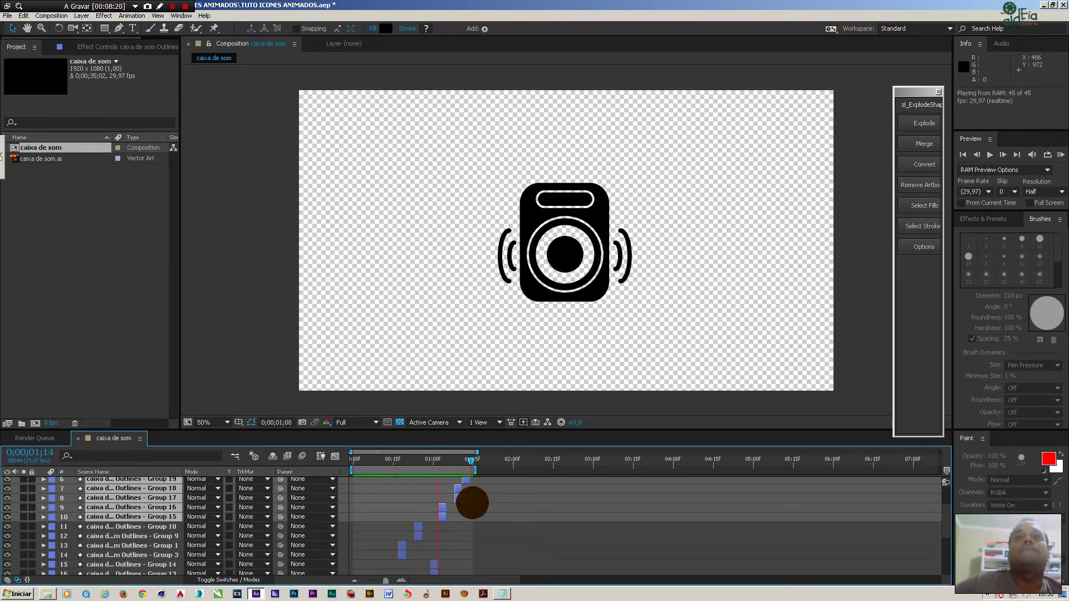
Paste a duplicate of all twenty speaker layers and shift the new bars later in time.
key("space")
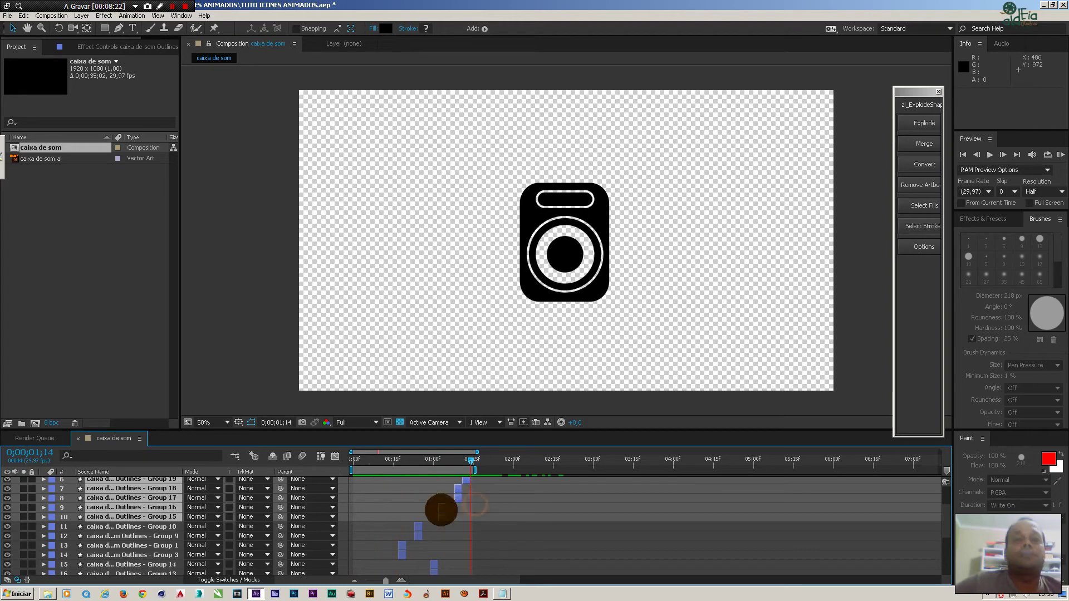
scroll(451, 514, "down", 5)
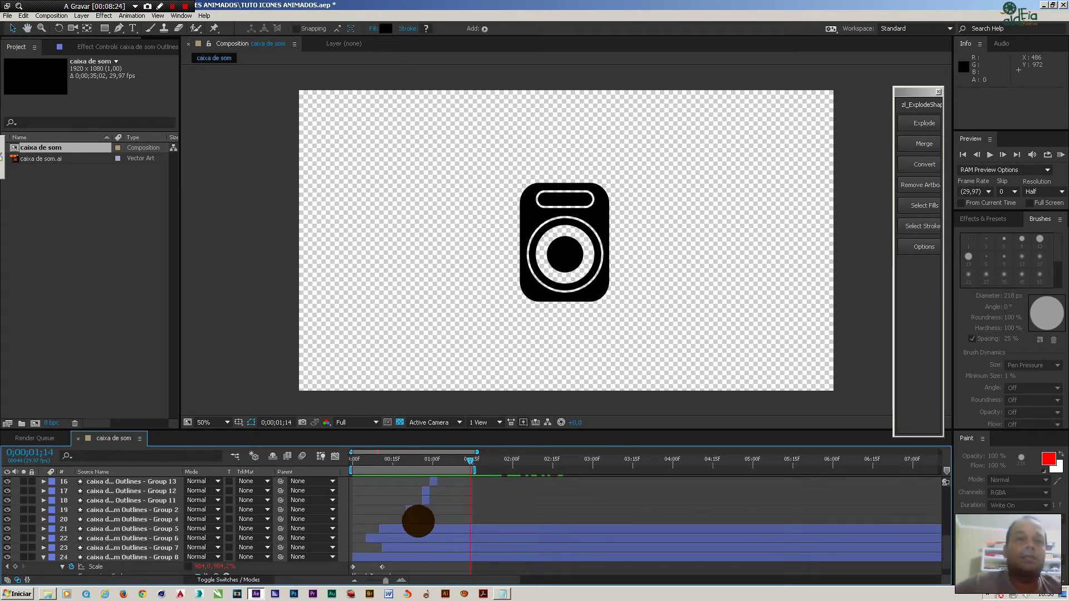
key("ctrl+a")
key("ctrl+v")
scroll(454, 510, "up", 5)
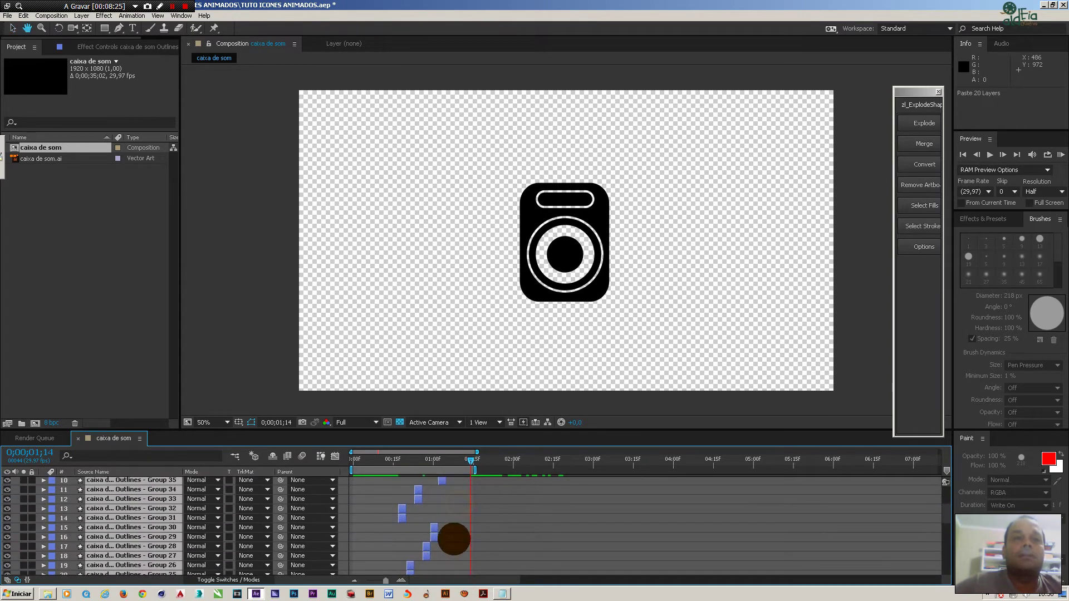
left_click_drag(466, 509, 530, 510)
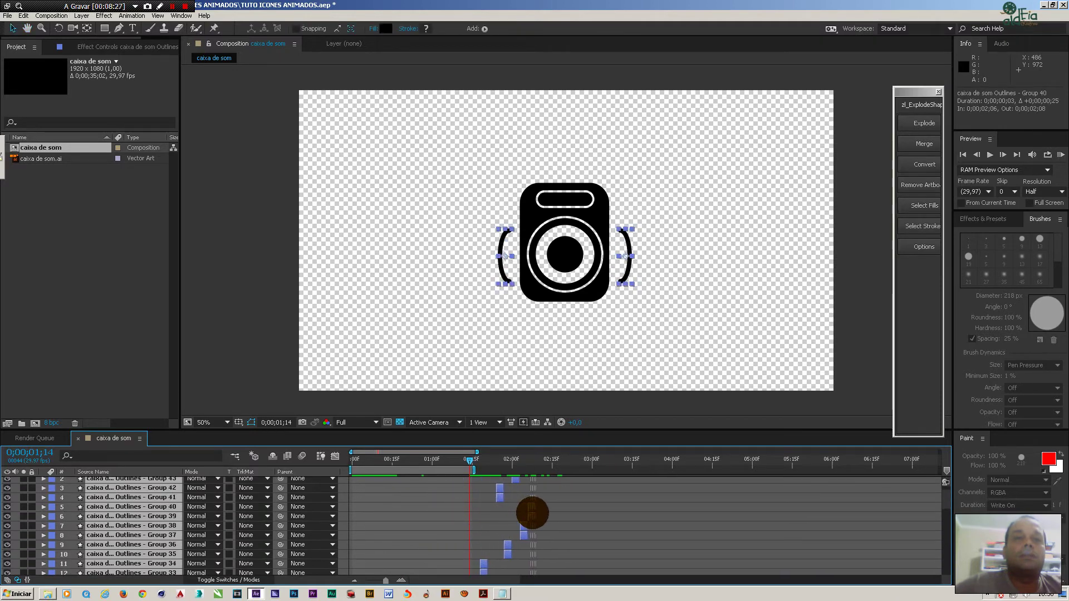
scroll(515, 517, "down", 5)
scroll(476, 529, "down", 1)
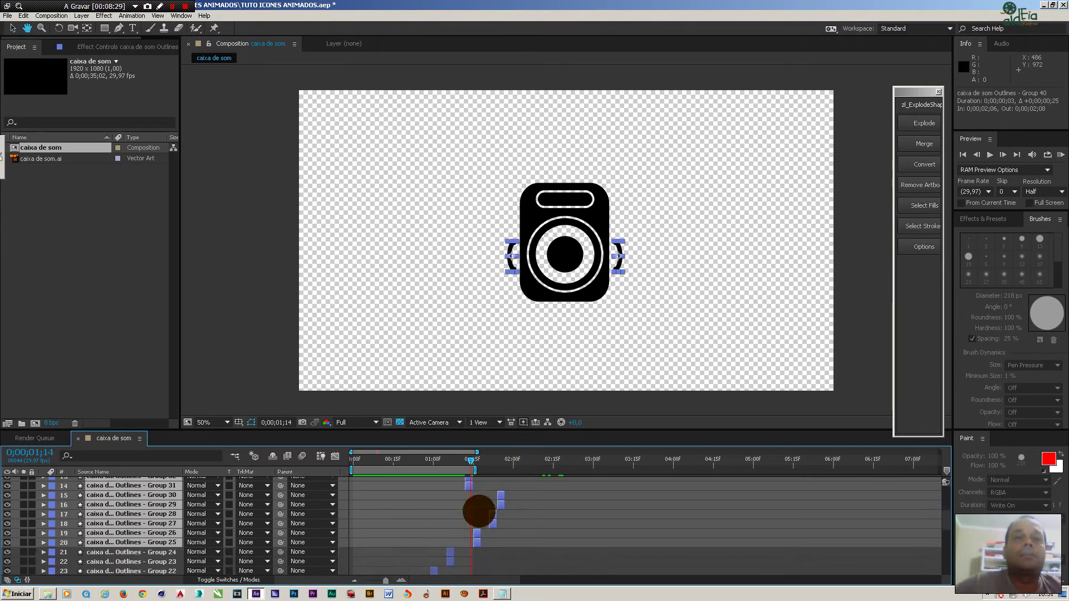
left_click_drag(471, 461, 525, 488)
scroll(508, 562, "up", 5)
scroll(522, 492, "up", 1)
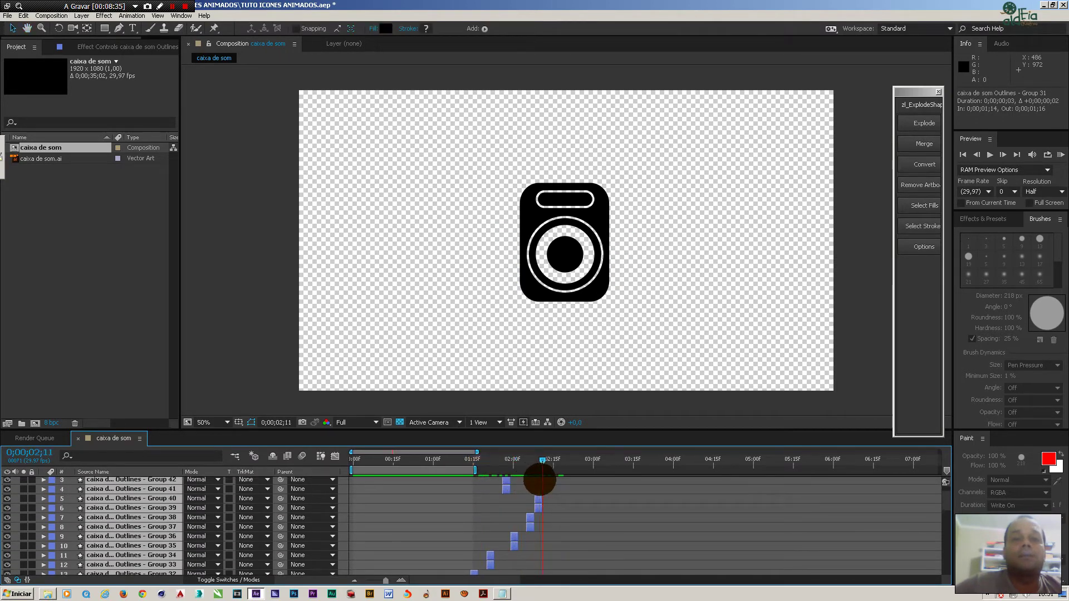
RAM-preview the longer sound-wave animation, stop it, and clear the project selection.
key("KP_0")
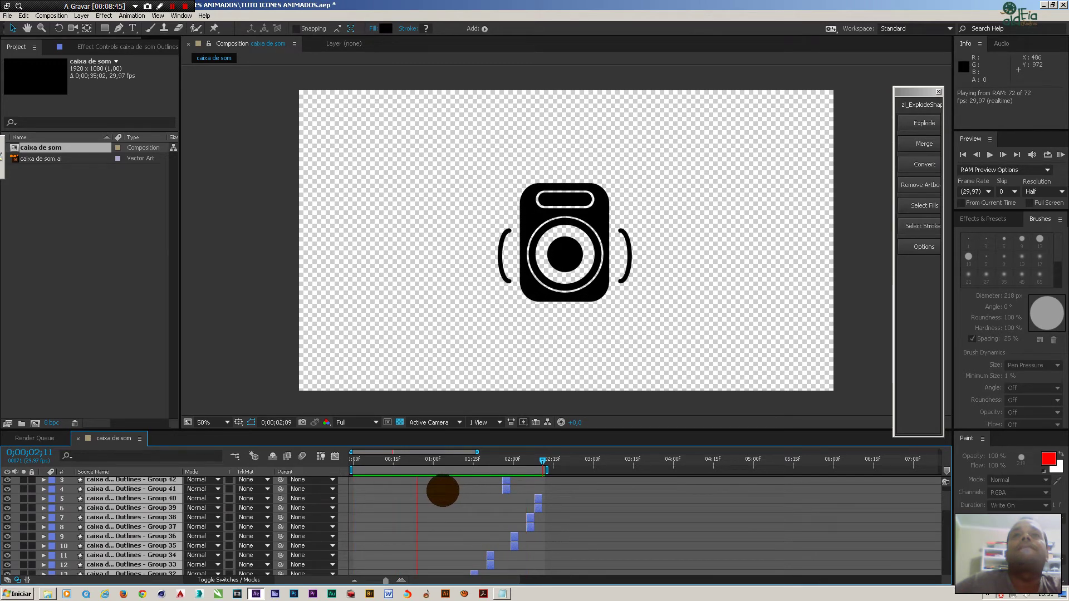
left_click(465, 499)
scroll(456, 512, "down", 10)
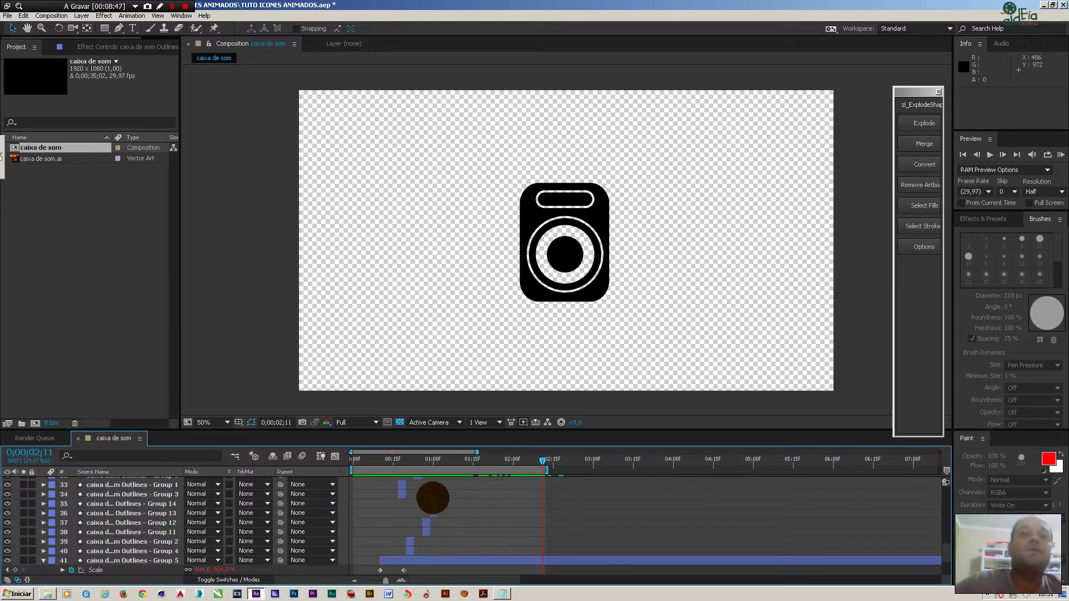
left_click(68, 309)
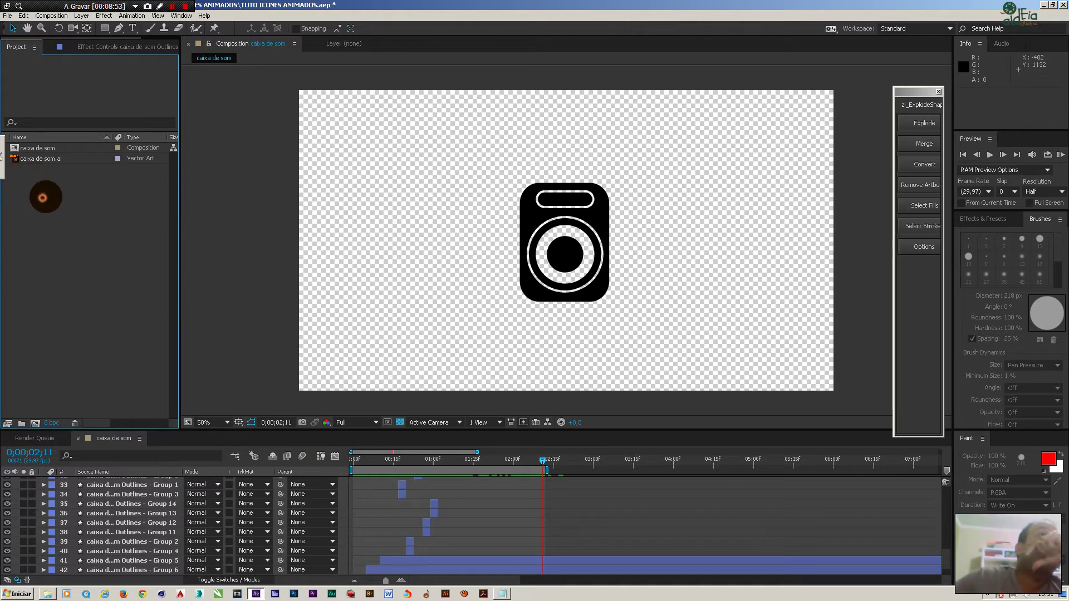
Nest the caixa de som composition into a new comp, caixa de som 2.
left_click(47, 147)
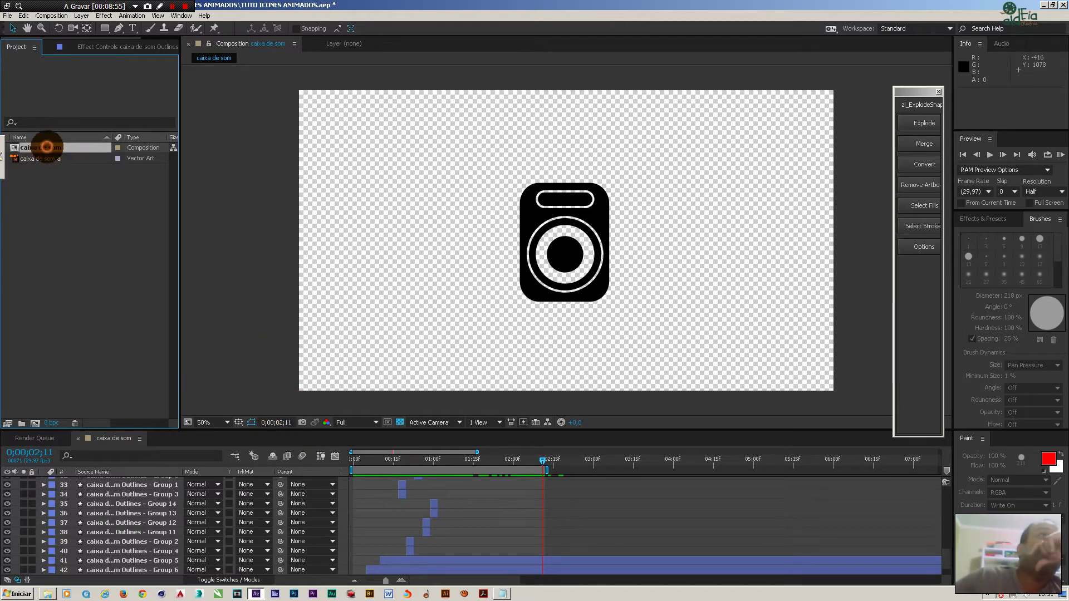
left_click_drag(47, 147, 35, 418)
left_click_drag(354, 459, 420, 460)
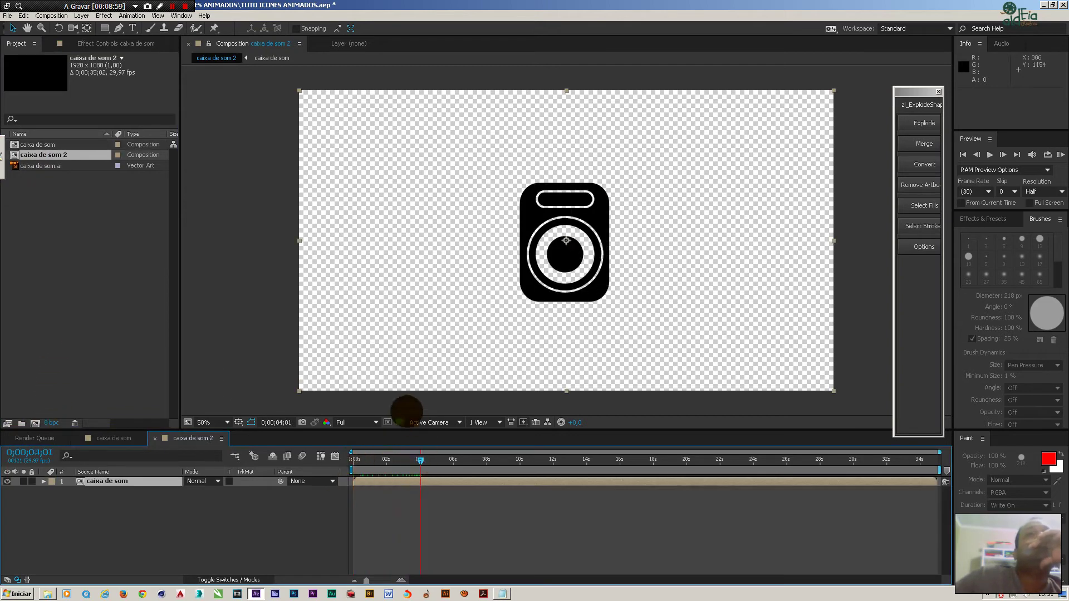
Apply Effect > Generate > Fill to the speaker layer with a dark green colour.
left_click(103, 16)
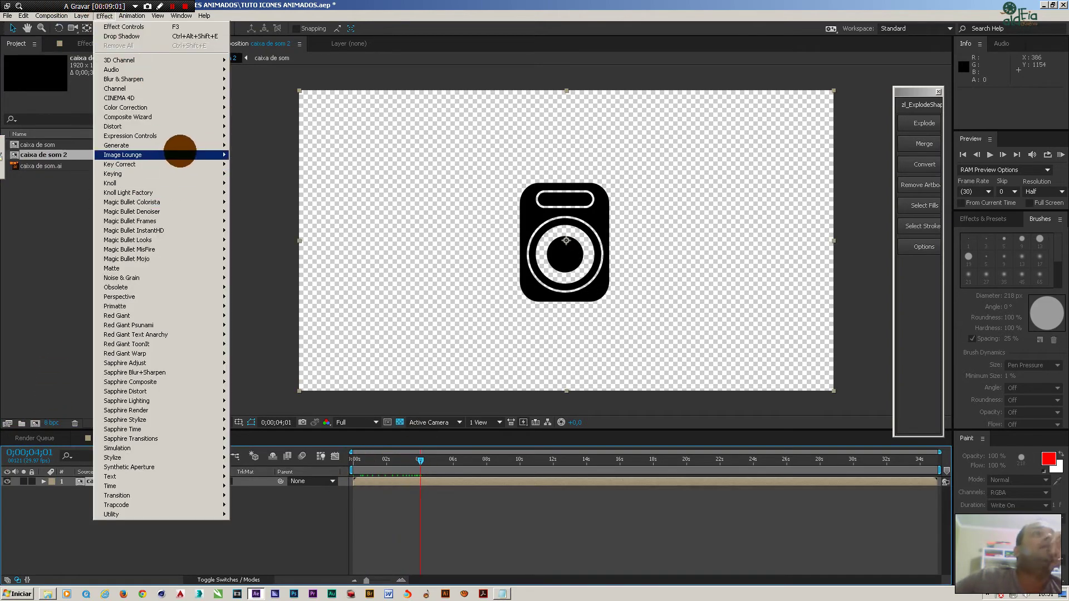
mouse_move(184, 145)
left_click(248, 287)
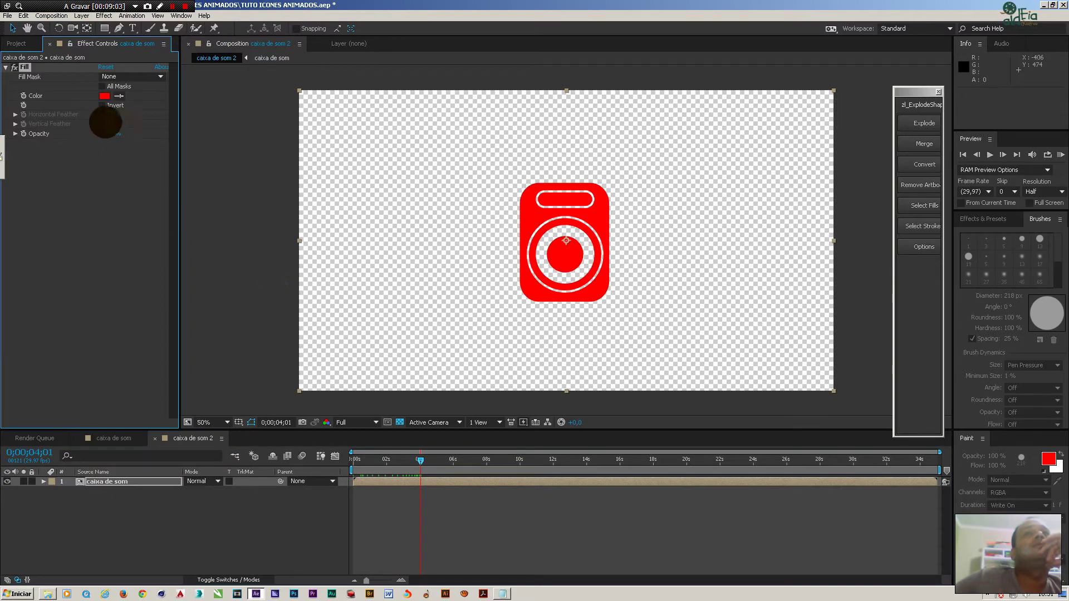
left_click(104, 96)
left_click(838, 339)
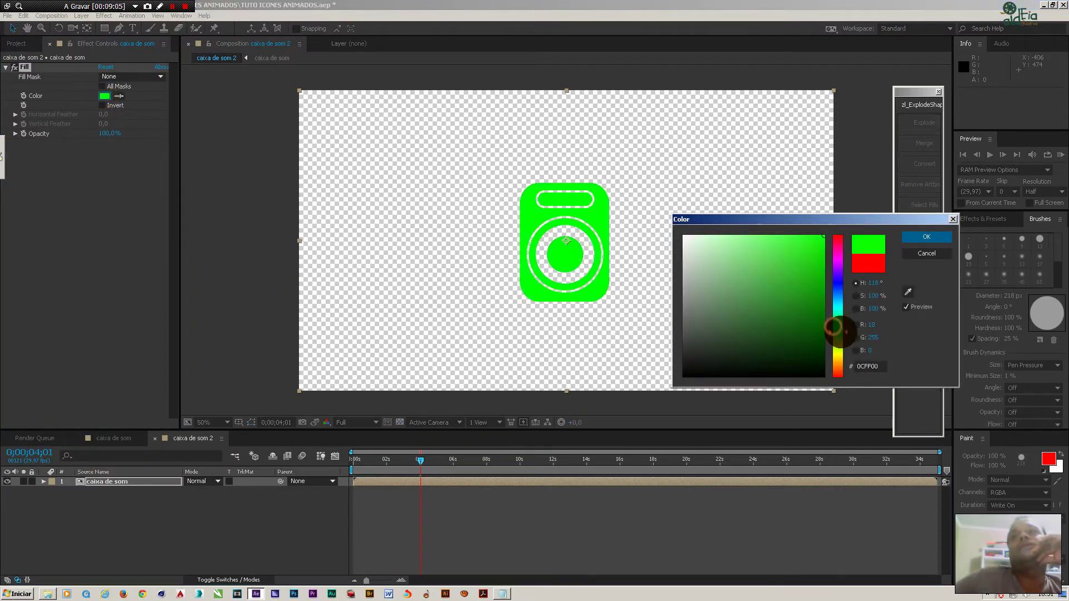
left_click(784, 323)
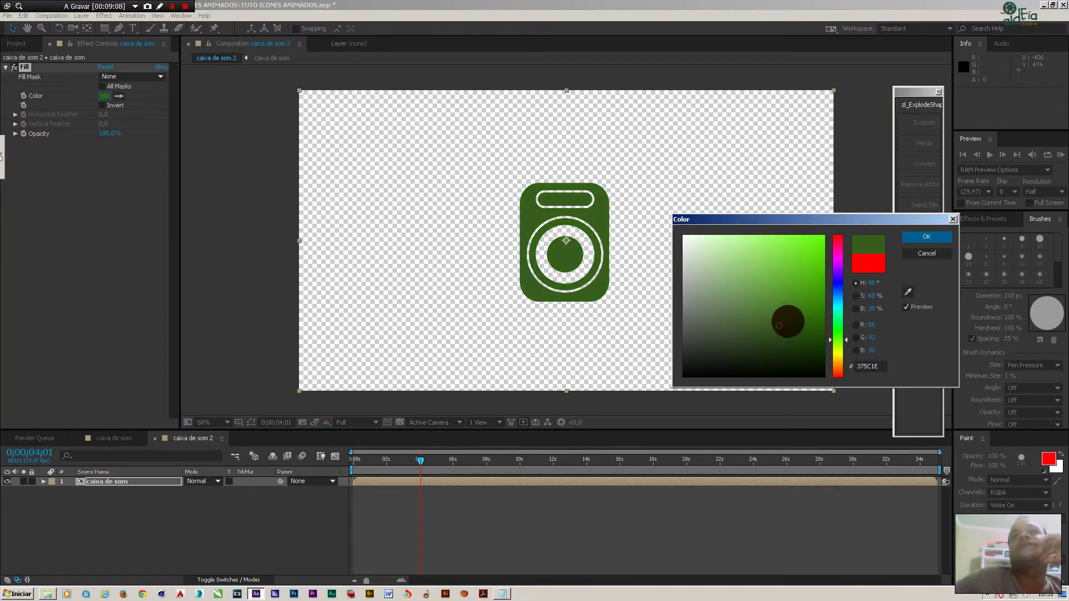
left_click(918, 237)
Preview the animation from the start against a black background.
left_click(477, 497)
left_click(354, 460)
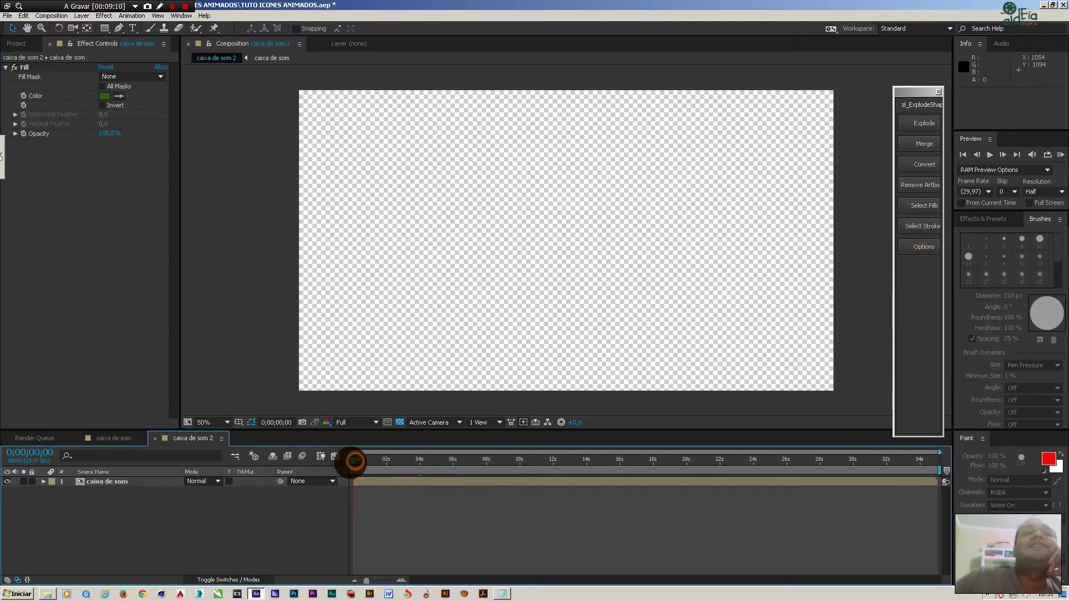
left_click_drag(354, 461, 381, 461)
left_click(399, 422)
Change the Fill colour to white and review the white arcs animating.
left_click(104, 95)
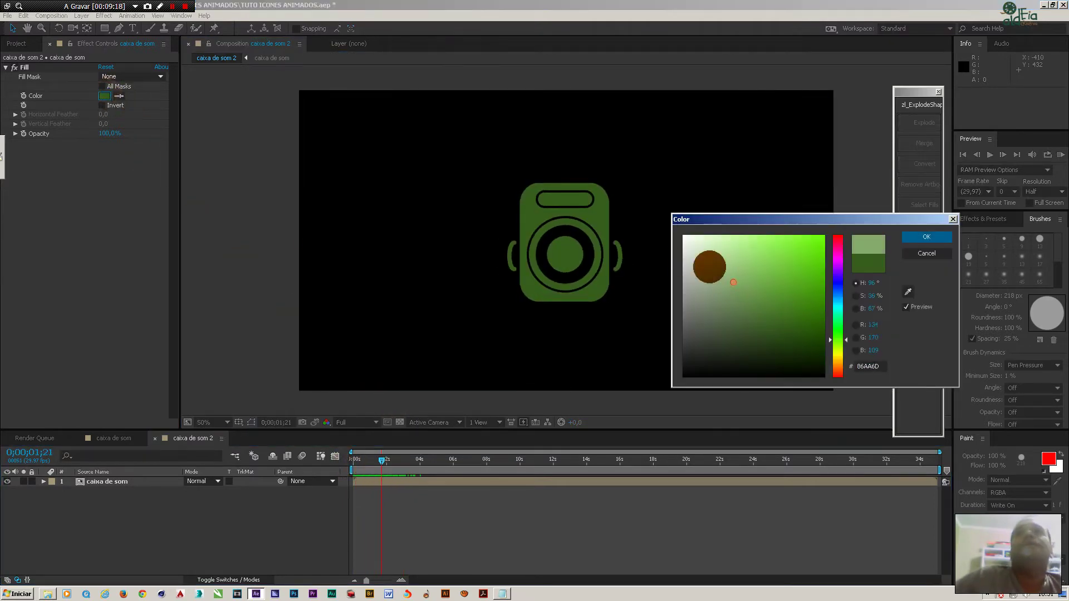
left_click_drag(709, 266, 683, 234)
left_click(926, 236)
left_click(352, 462)
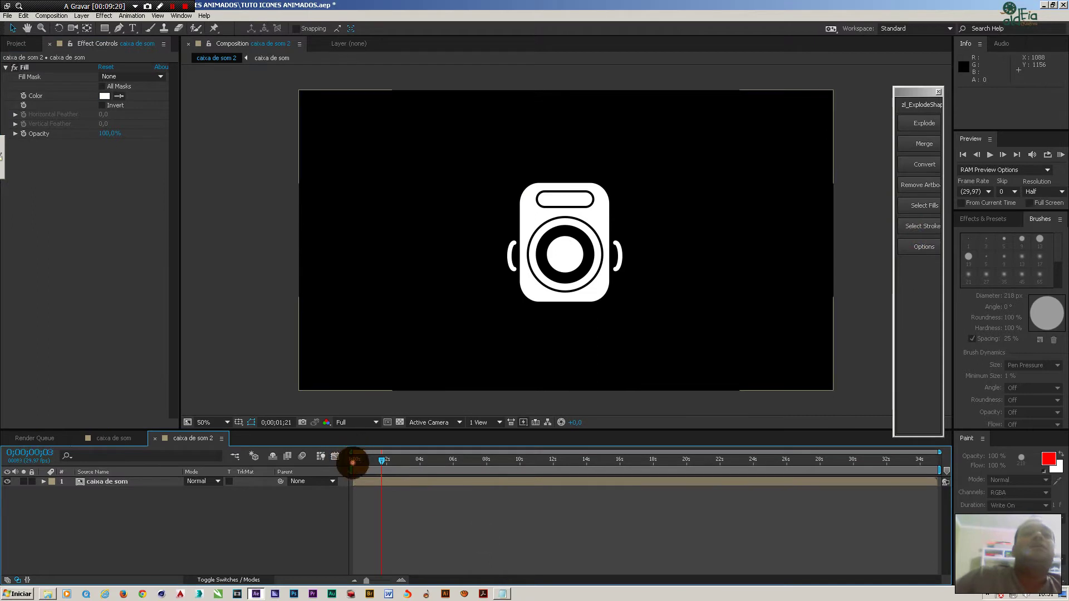
left_click_drag(352, 463, 399, 475)
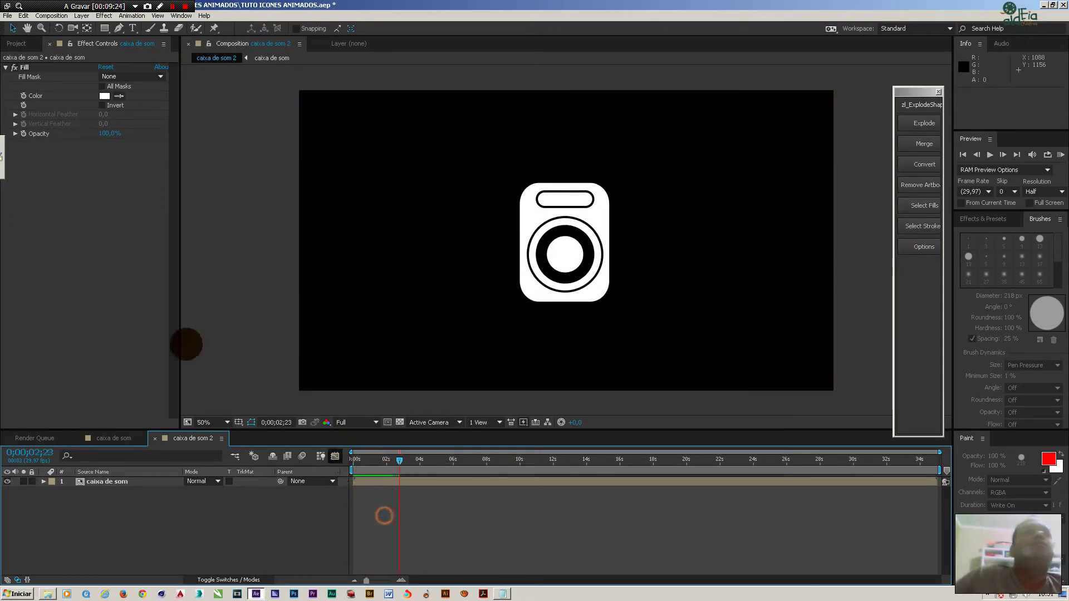
left_click(17, 43)
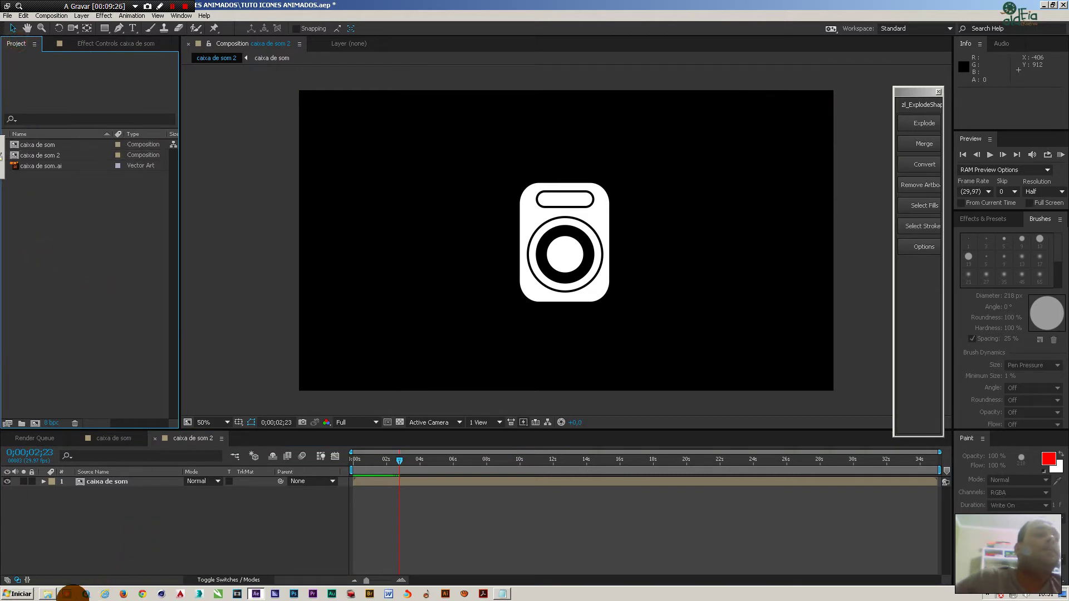
left_click(49, 592)
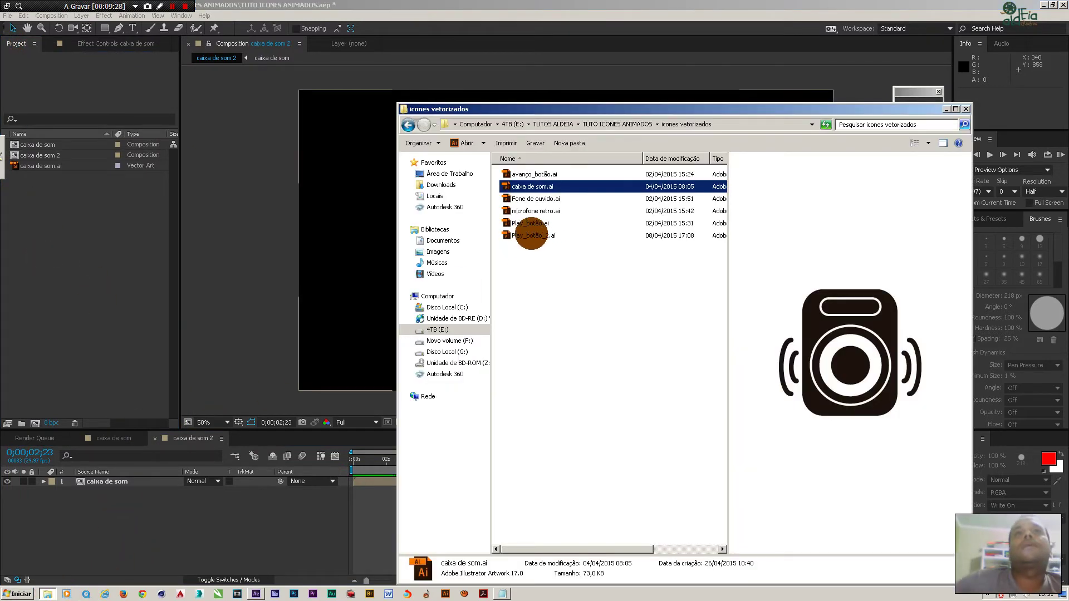
Compare Play_botão.ai with Play_botão_2.ai and import Play_botão.ai into the project.
left_click(531, 235)
left_click(535, 222)
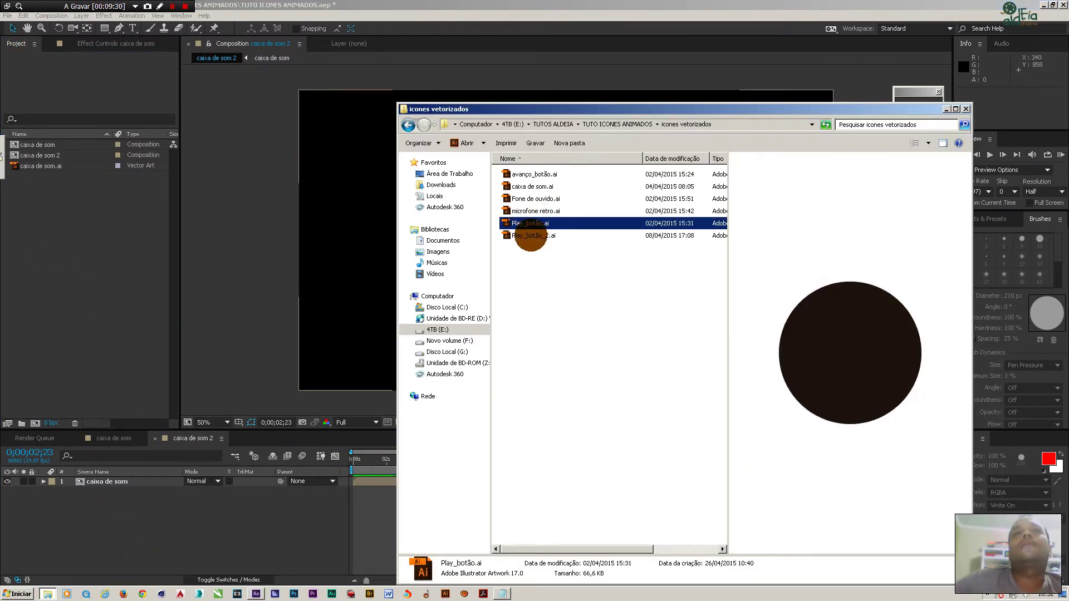
left_click(532, 235)
left_click(534, 223)
left_click(531, 236)
left_click(534, 223)
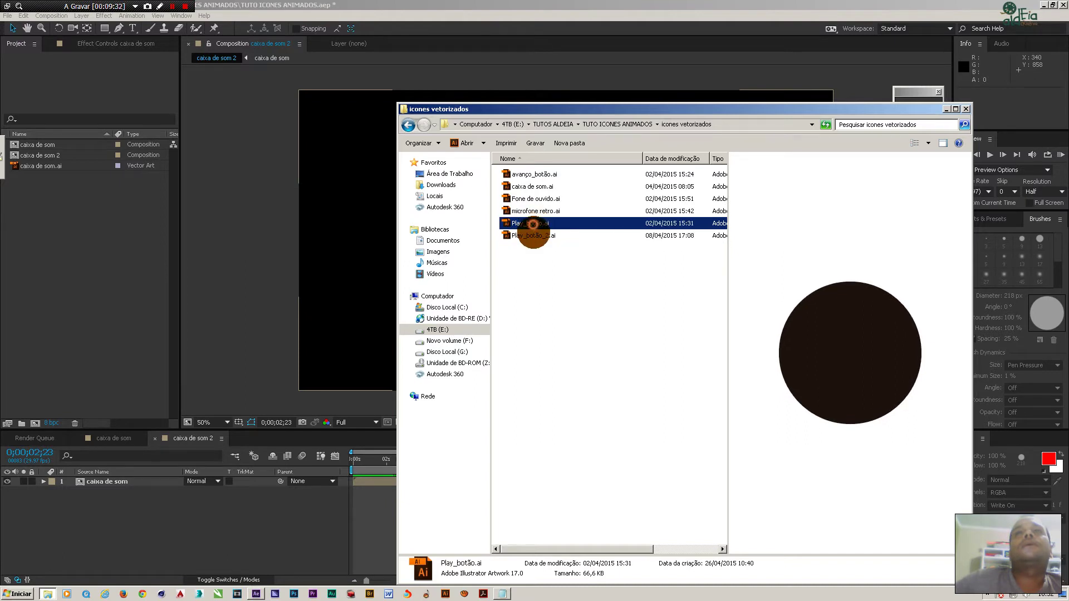
left_click(530, 235)
left_click_drag(533, 224, 39, 173)
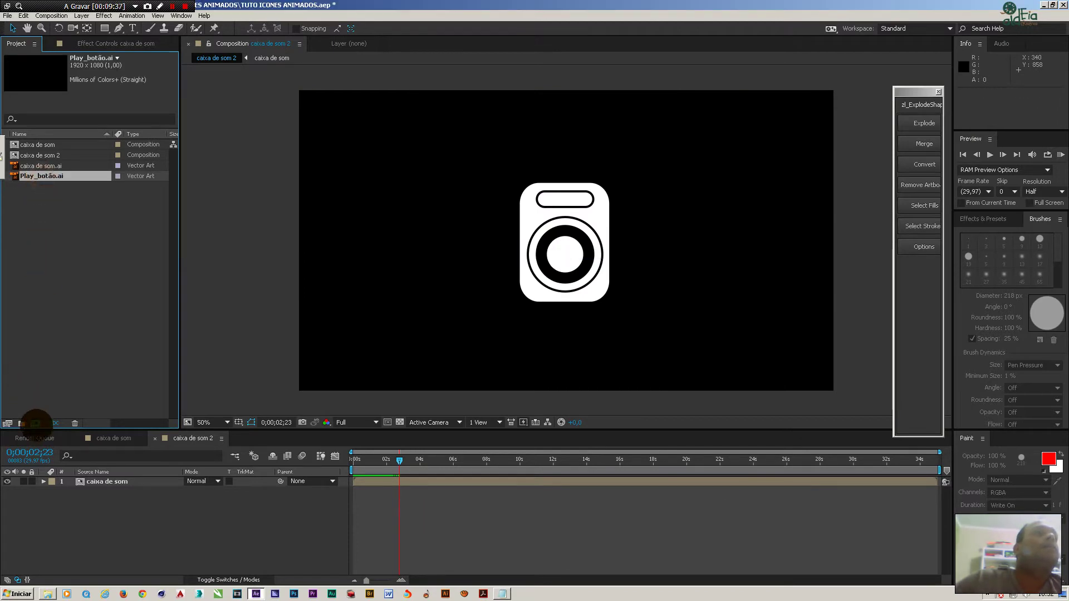
Create a Play_botão composition from the file and show transparency behind the circle.
left_click_drag(36, 423, 35, 423)
left_click_drag(365, 460, 415, 461)
left_click(400, 422)
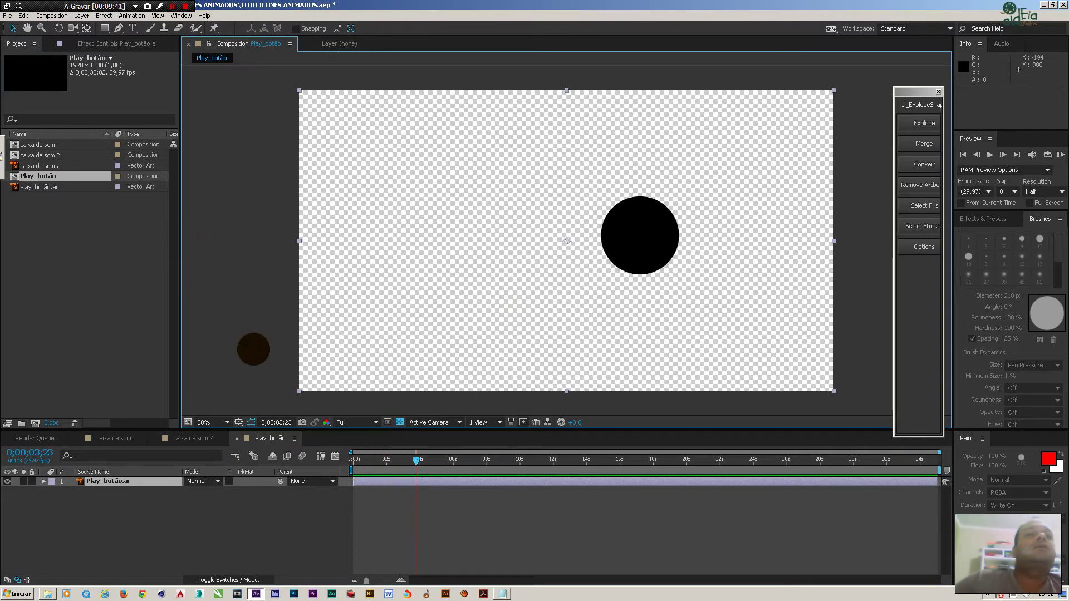
Try converting the vector layer to a layered comp, then undo it.
right_click(381, 481)
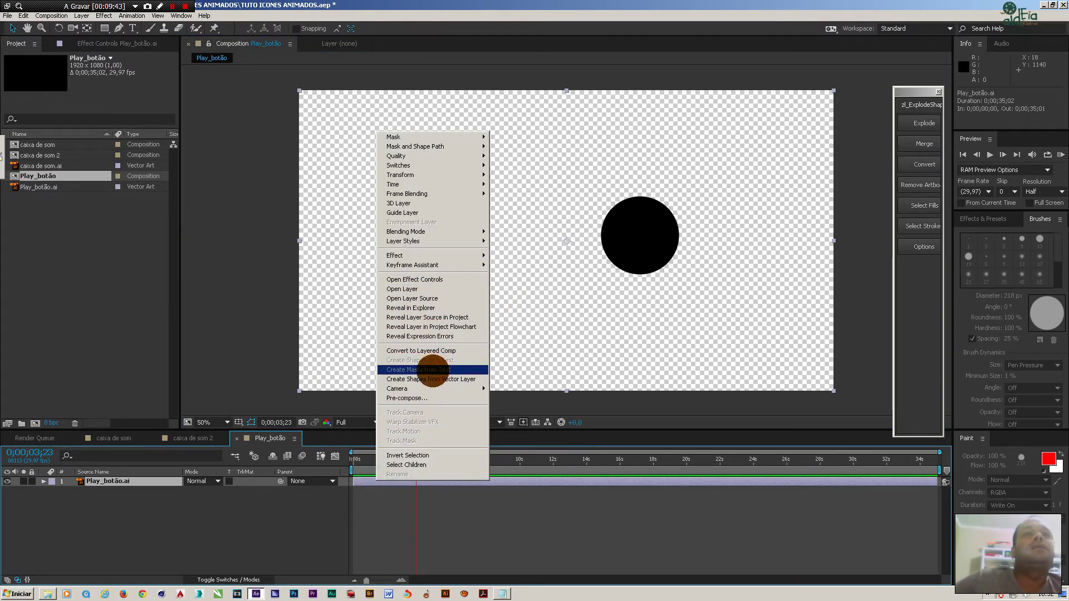
left_click(439, 352)
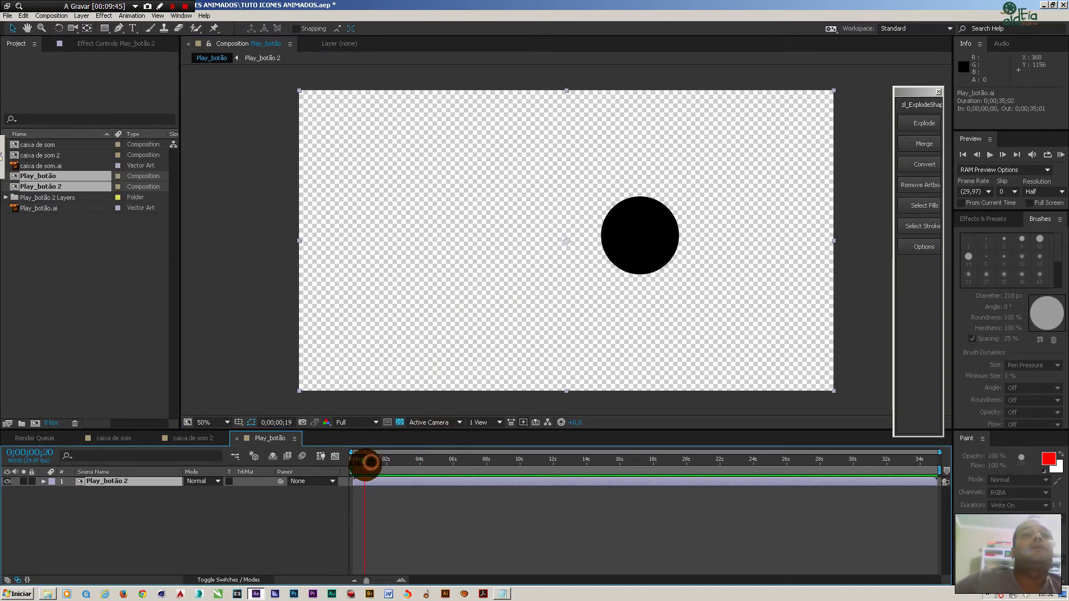
left_click_drag(368, 462, 403, 464)
key("ctrl+z")
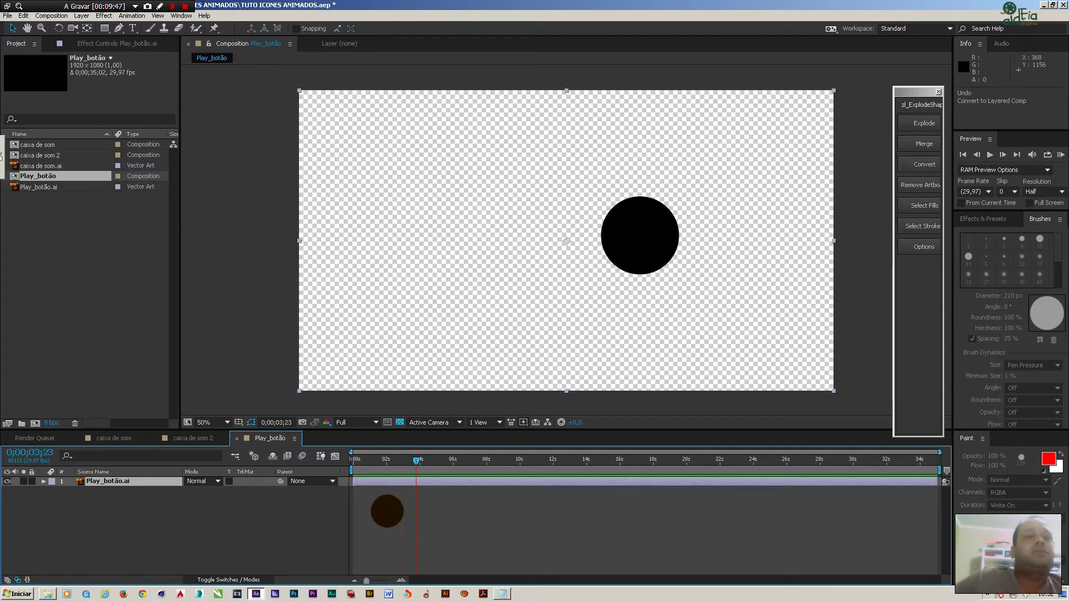
Create shapes from the vector layer and delete the original .ai layer.
right_click(393, 481)
left_click(446, 383)
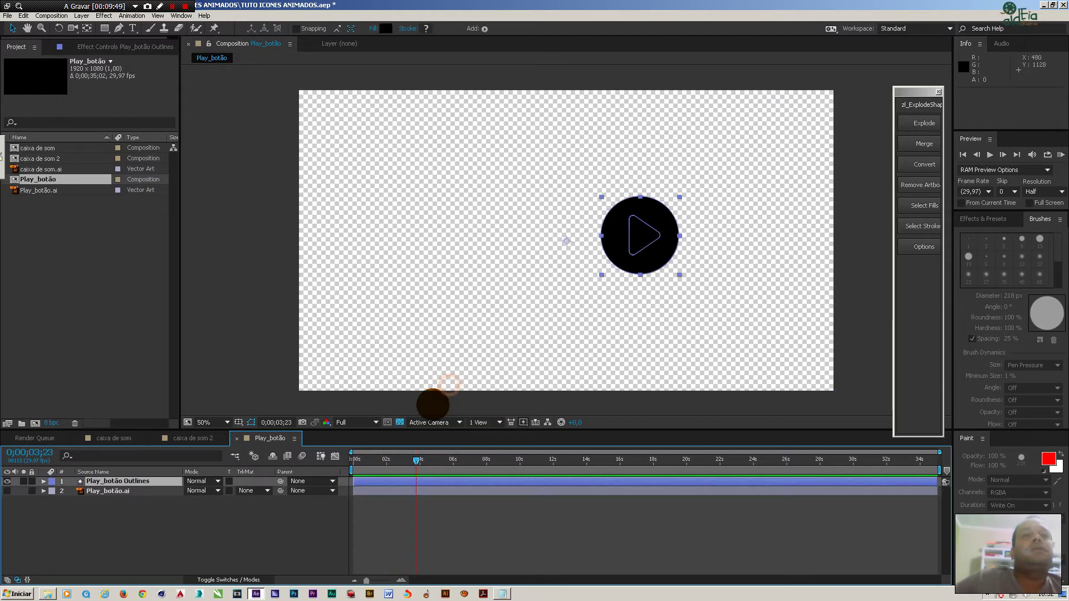
left_click(415, 490)
key("Delete")
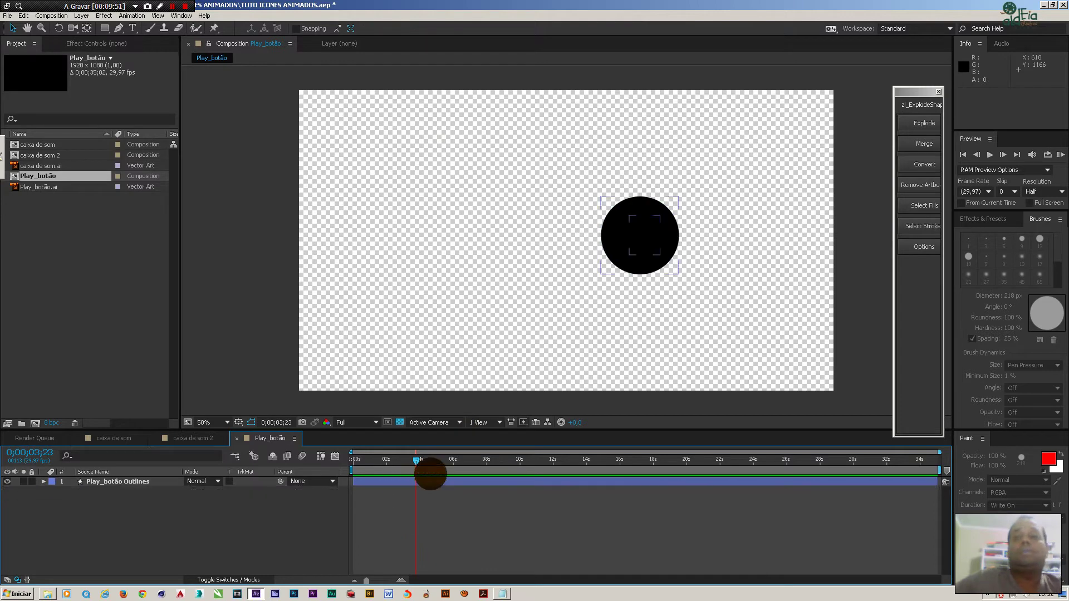
Move the Play_botão Outlines circle to the comp centre using the title/action safe guides.
left_click(628, 239)
left_click_drag(638, 238, 566, 247)
key("apostrophe")
left_click(429, 520)
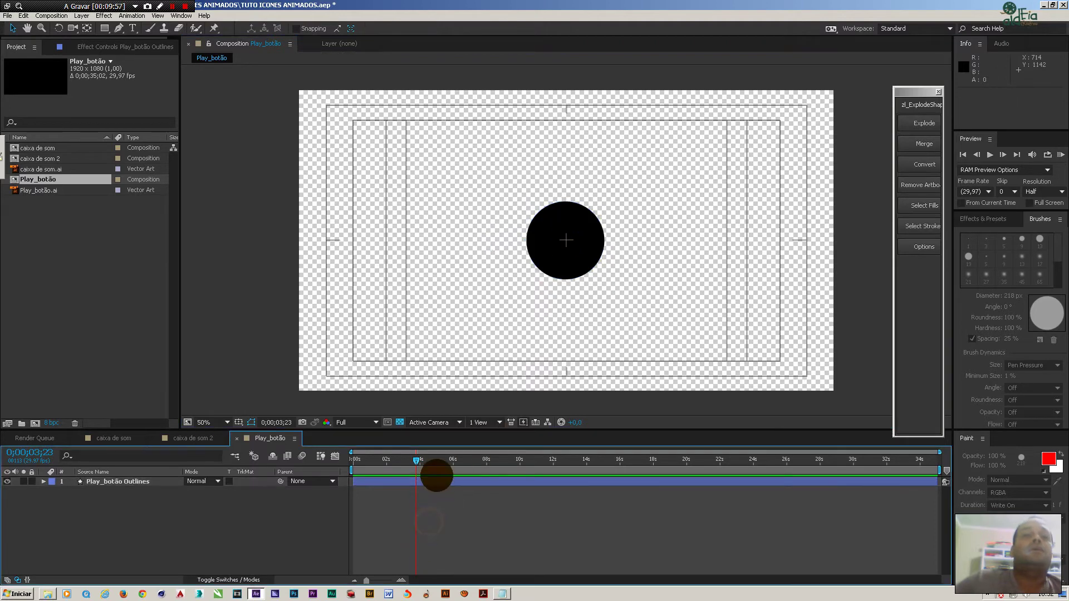
left_click(436, 481)
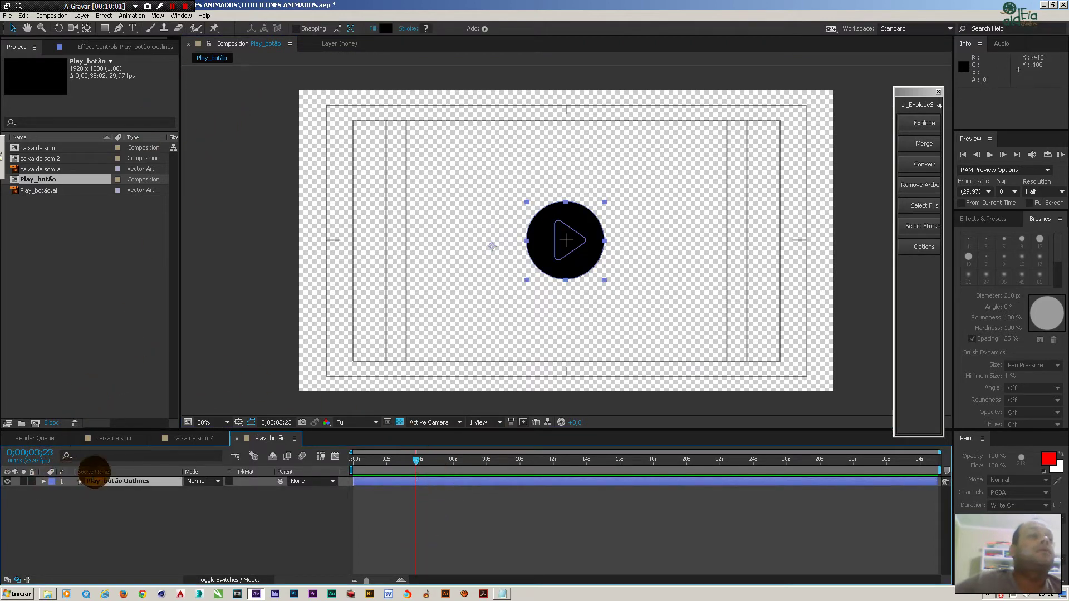
Explode Play_botão Outlines into separate Group 1 (triangle) and Group 2 (circle) layers.
left_click(922, 124)
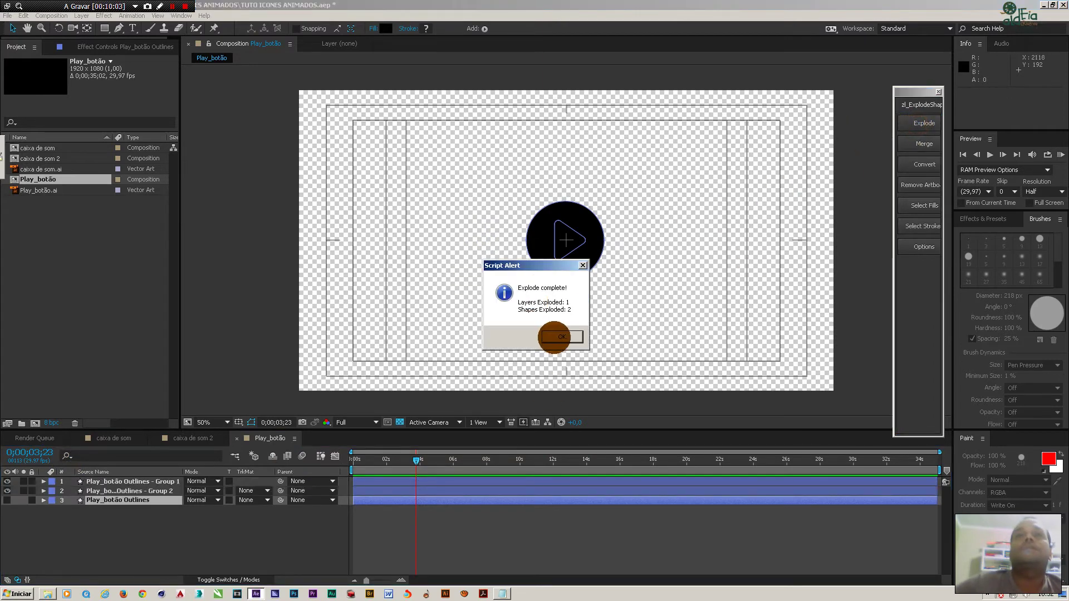
left_click(551, 336)
left_click(372, 518)
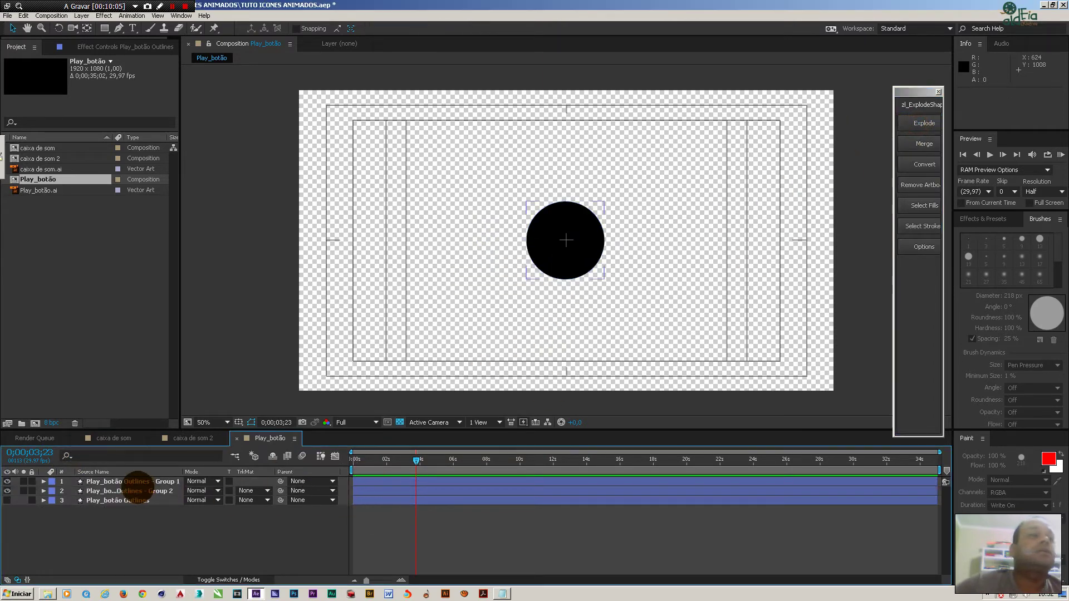
left_click(133, 482)
left_click(134, 500)
left_click(373, 482)
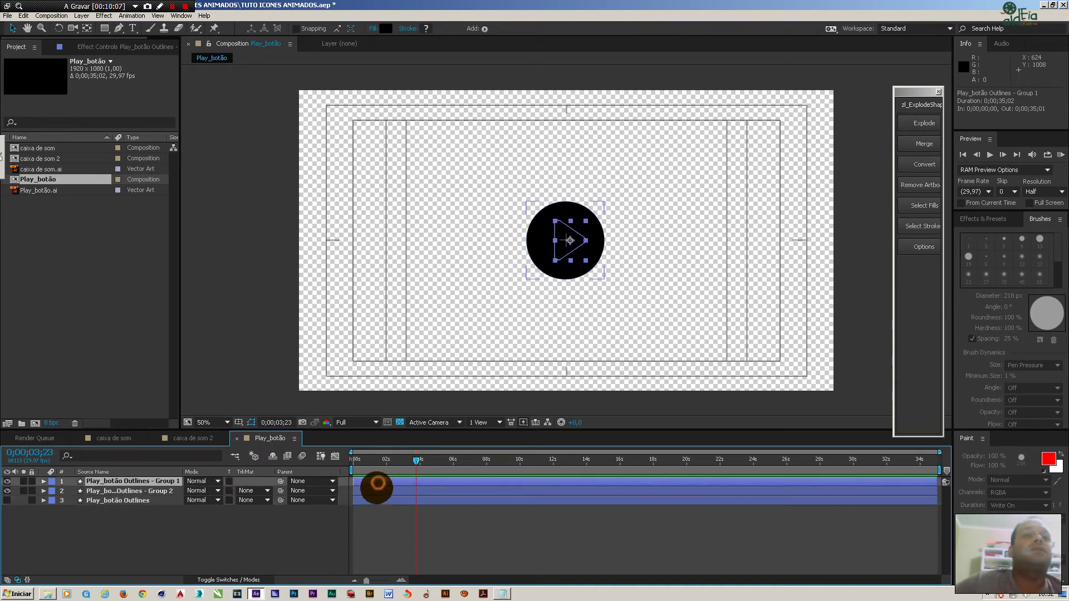
left_click(378, 491)
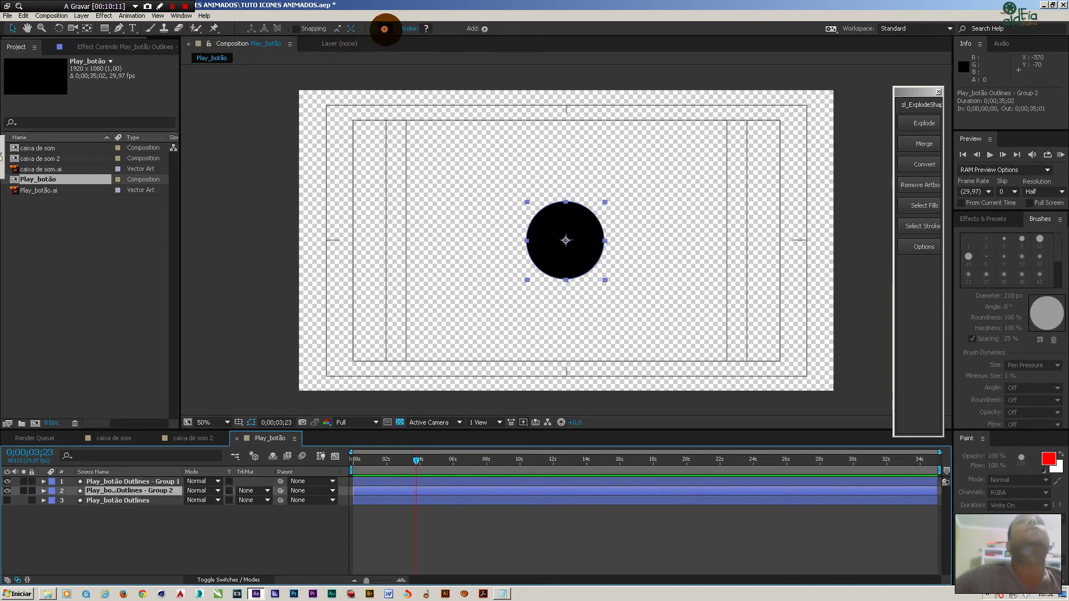
Remove the fill from the Group 2 circle.
left_click(384, 29)
left_click(915, 252)
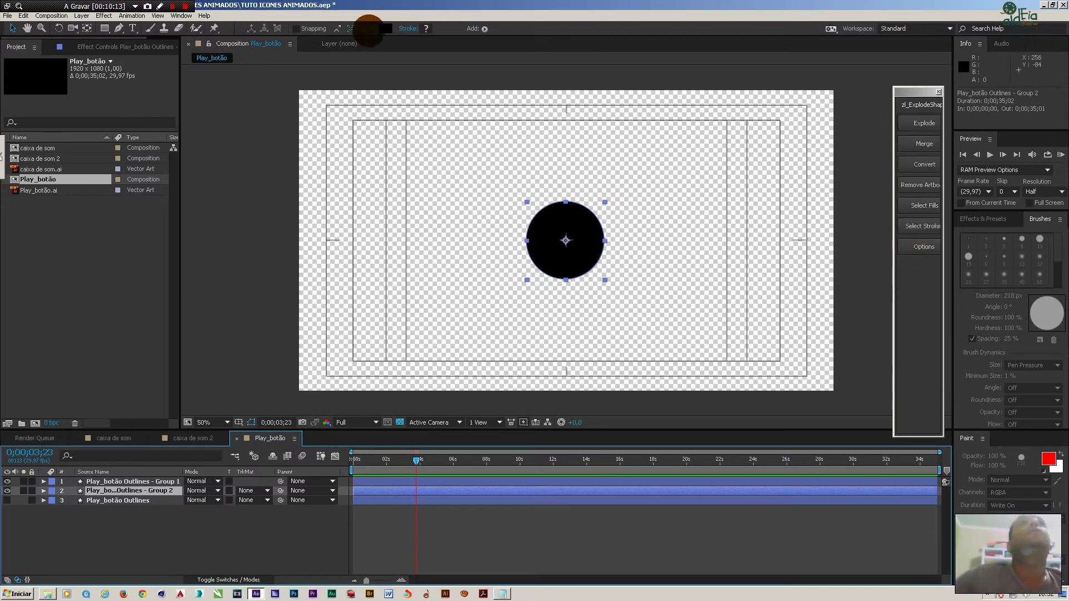
left_click(368, 29)
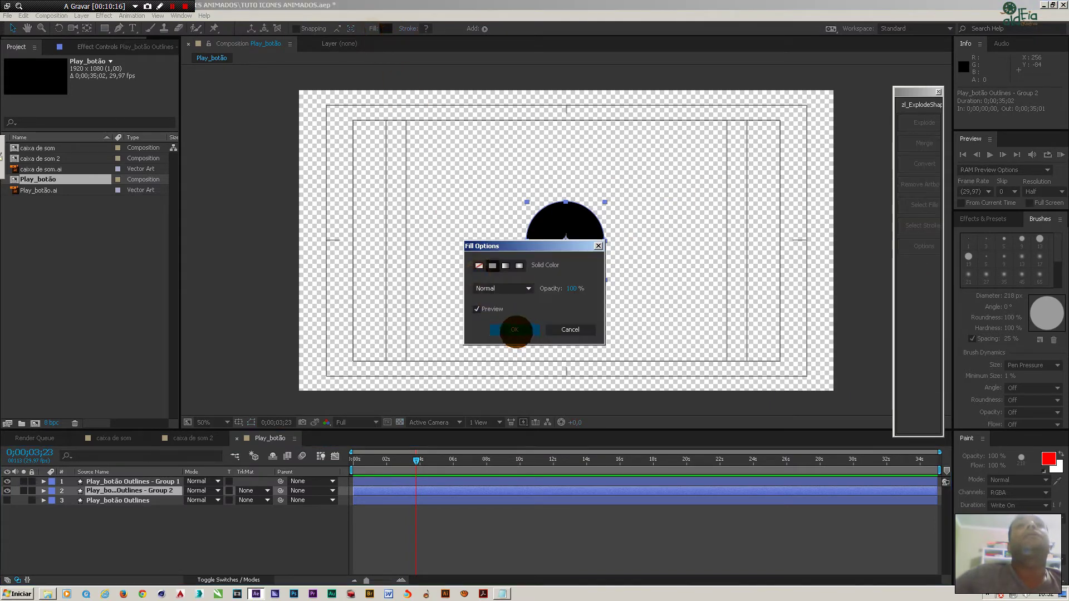
left_click(515, 330)
left_click(384, 28)
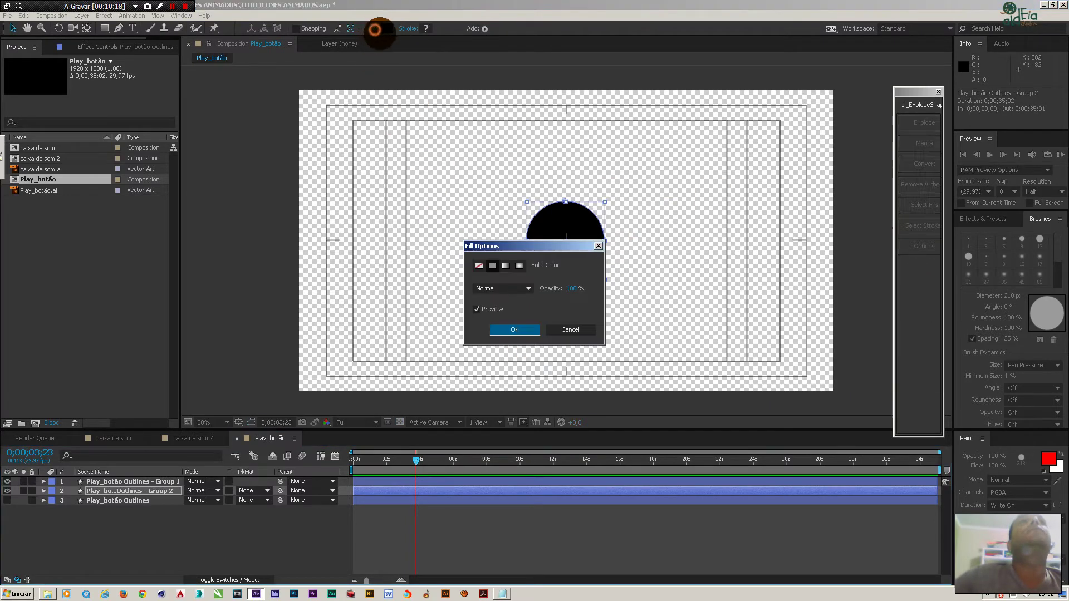
left_click(478, 265)
left_click(515, 329)
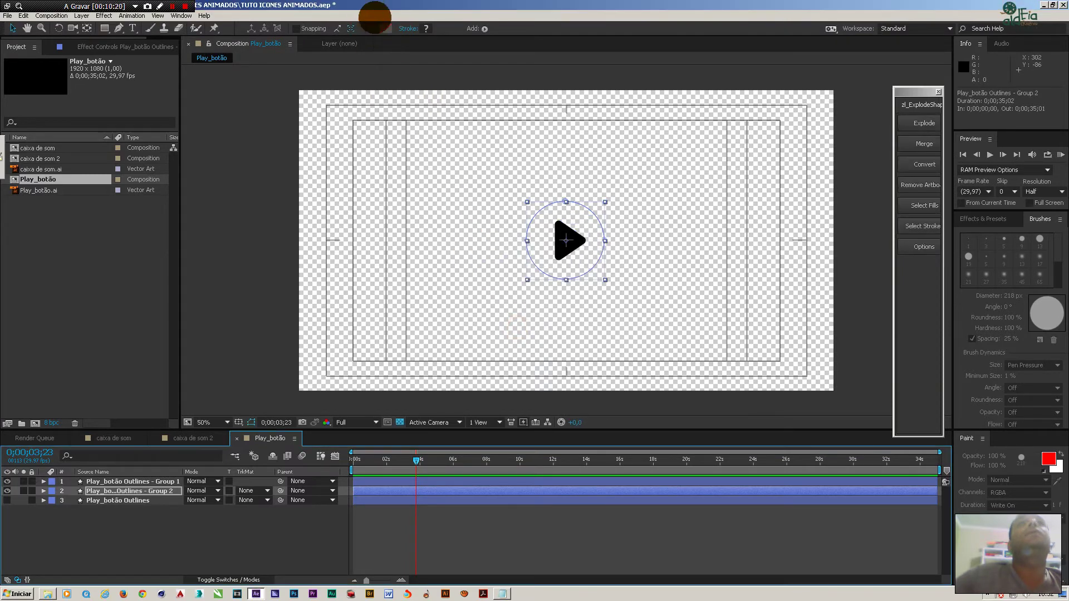
Try giving the circle a white stroke colour through the stroke options.
left_click(409, 28)
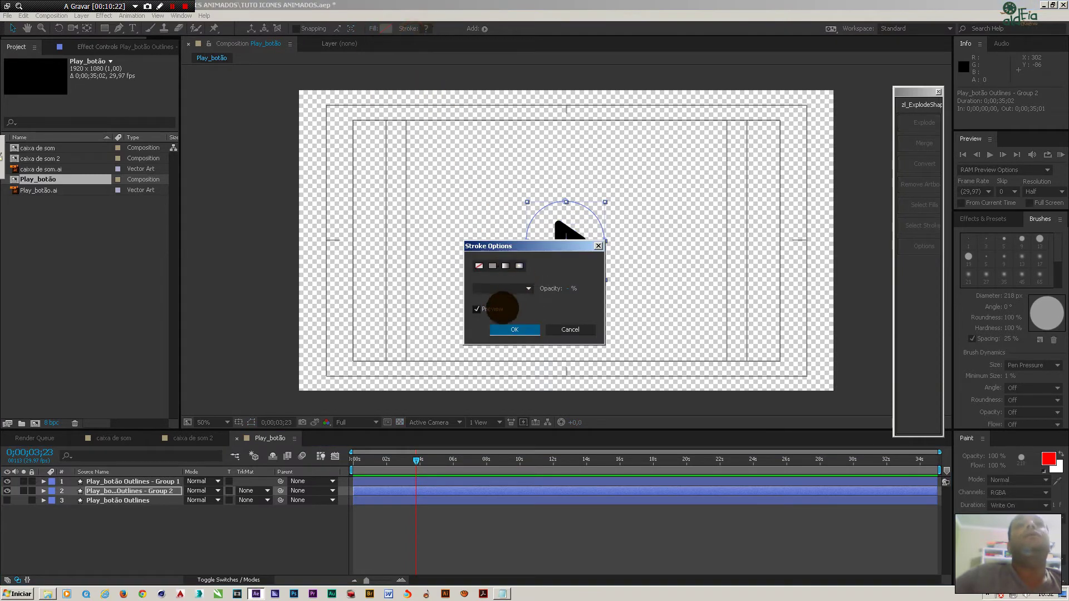
left_click(510, 329)
left_click(425, 29)
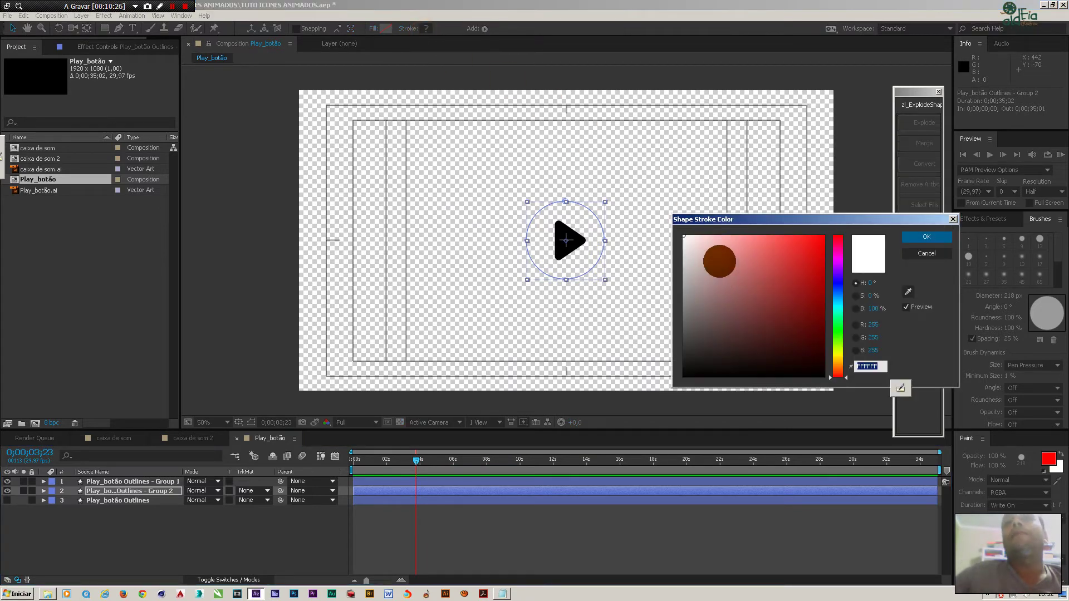
left_click(926, 237)
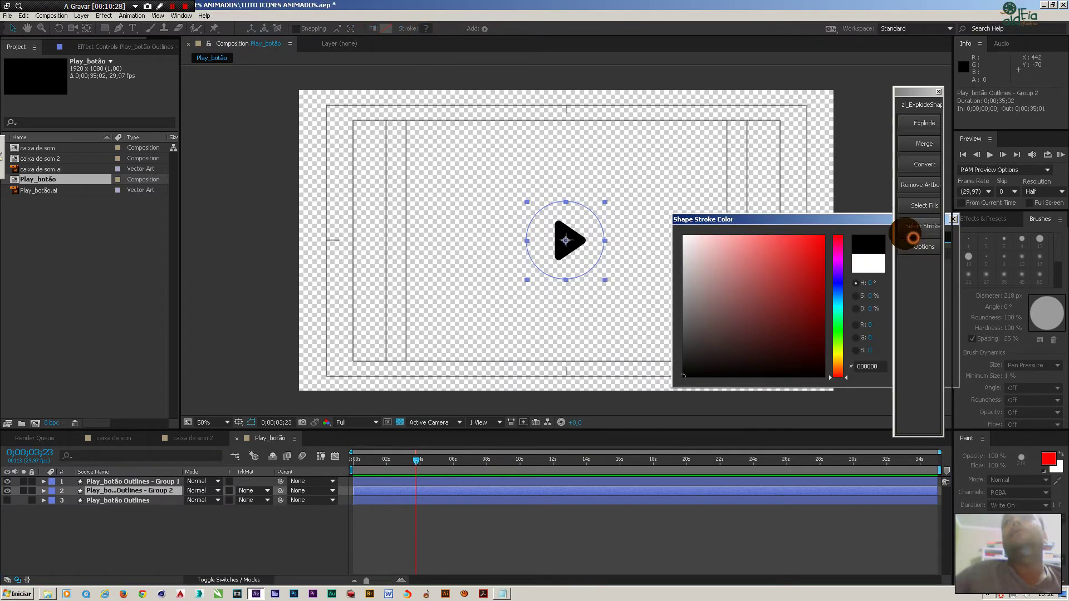
left_click(426, 28)
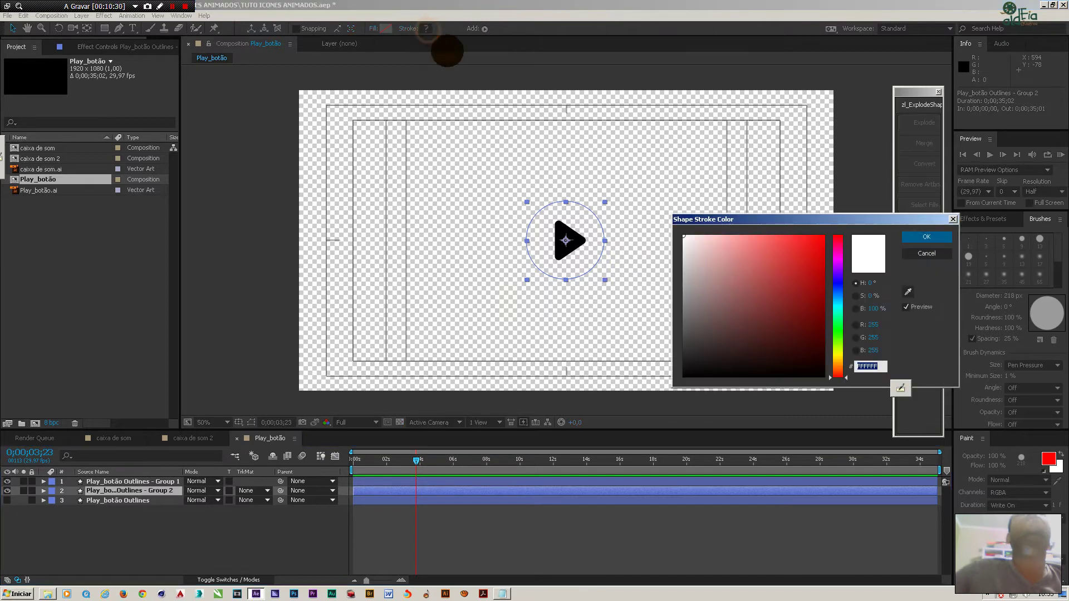
left_click(926, 237)
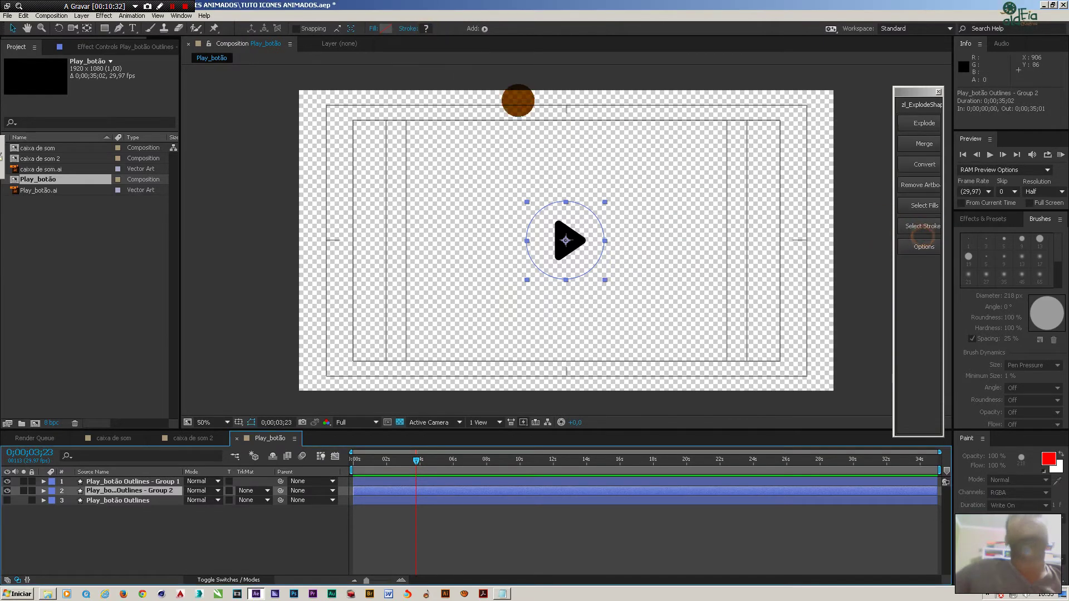
left_click(410, 28)
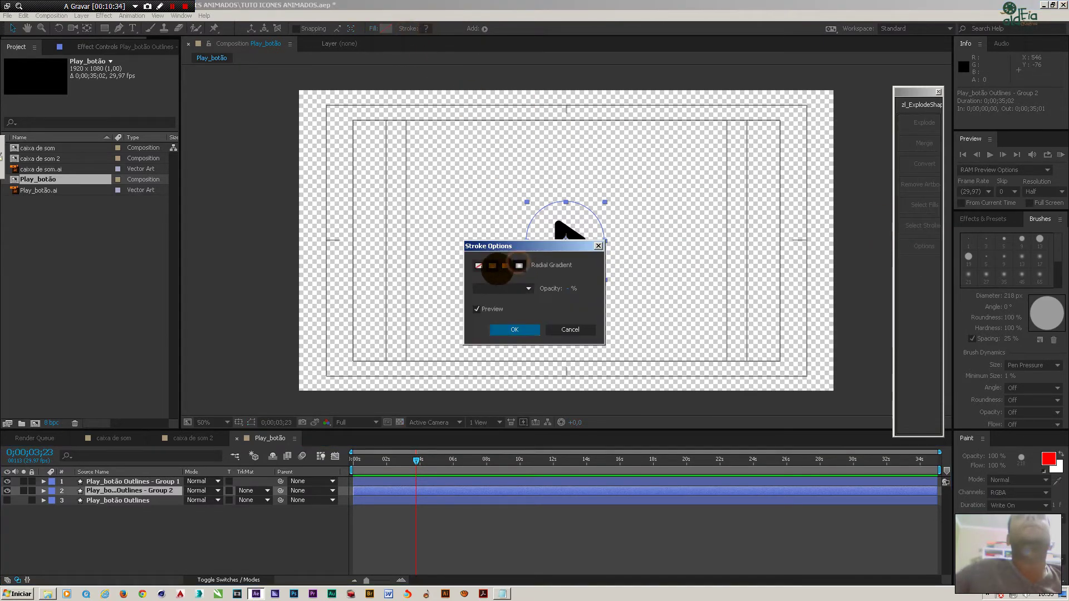
left_click(523, 329)
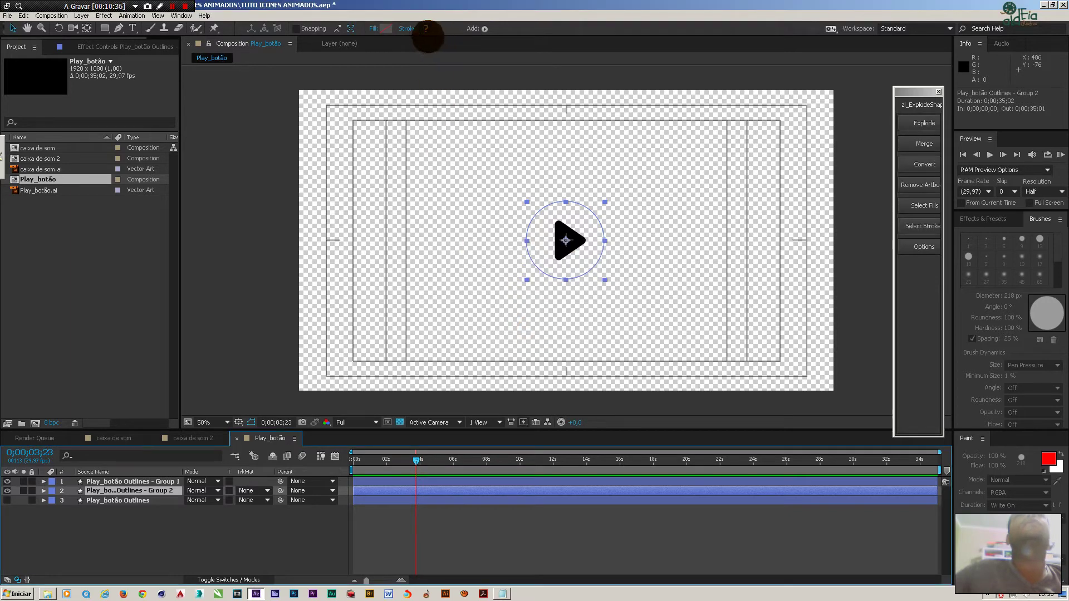
left_click(408, 28)
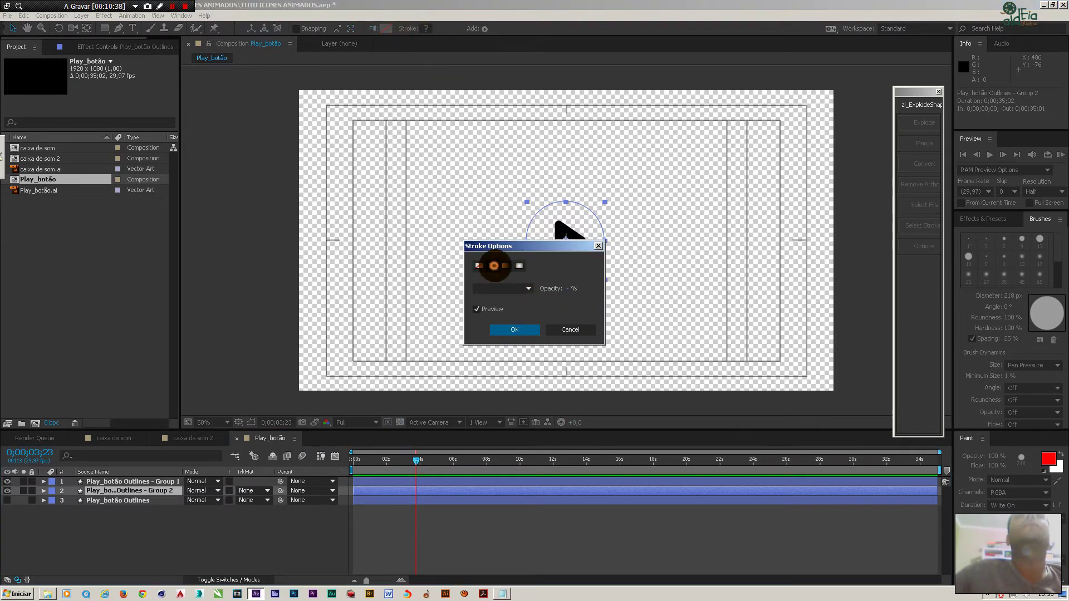
left_click(514, 329)
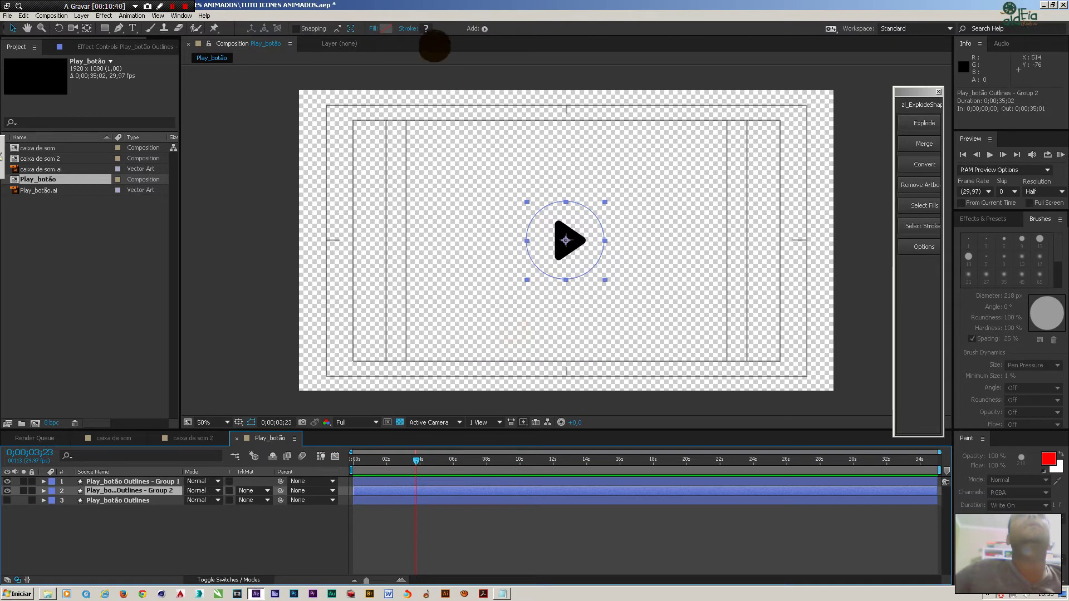
left_click(426, 29)
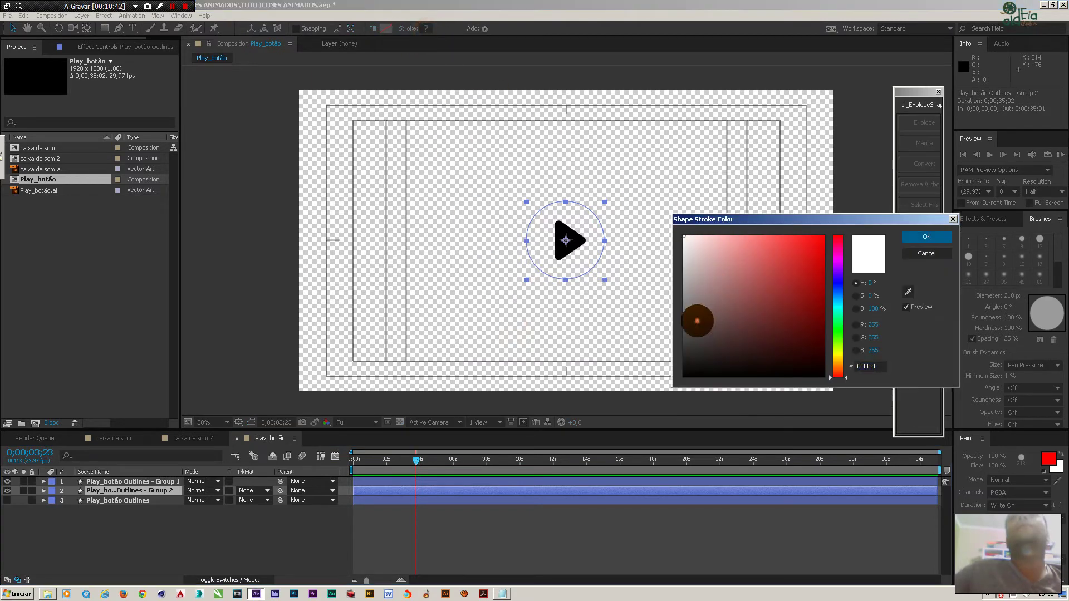
left_click(907, 236)
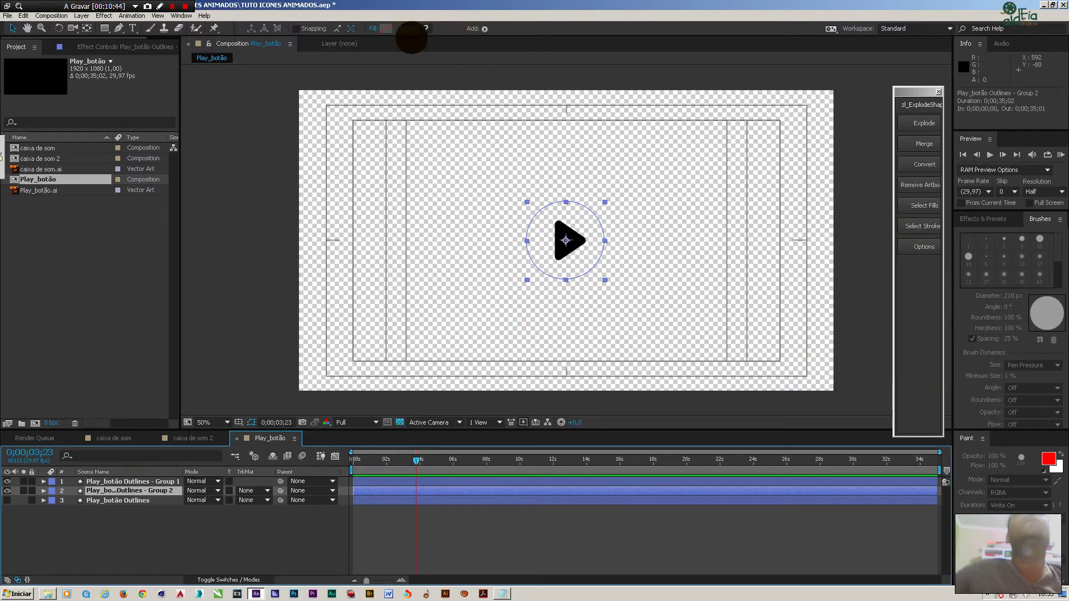
Set the circle's stroke to Solid Color with Normal blending mode.
left_click(408, 28)
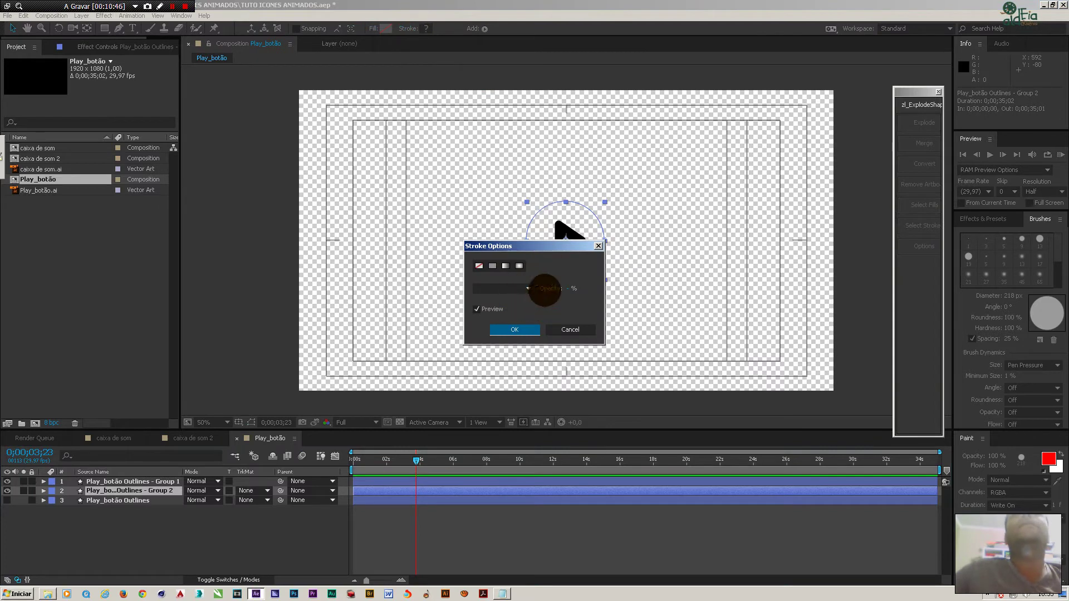
left_click(529, 288)
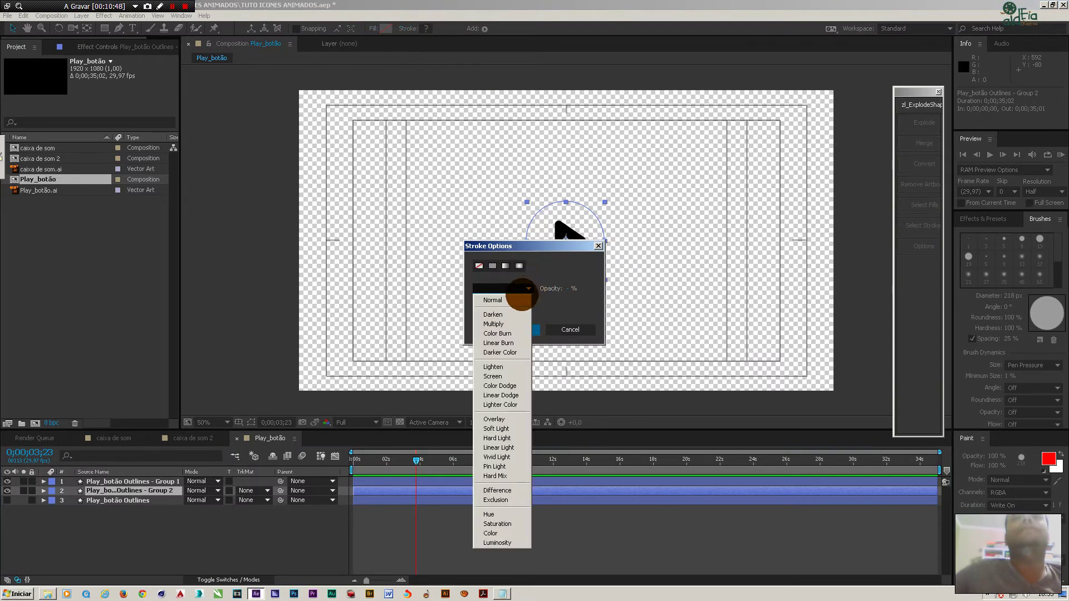
left_click(516, 298)
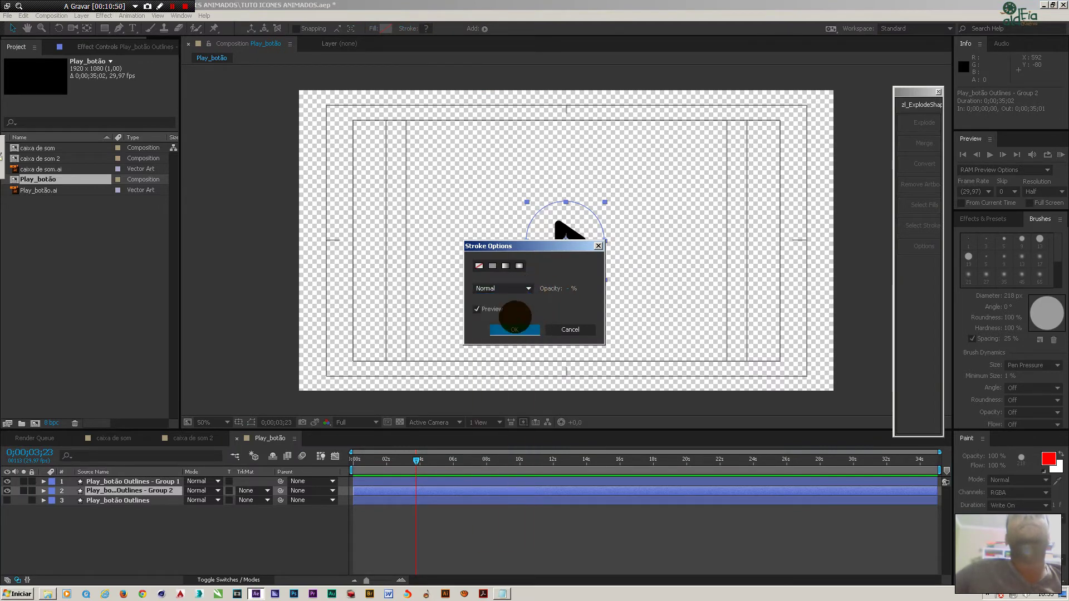
left_click(490, 266)
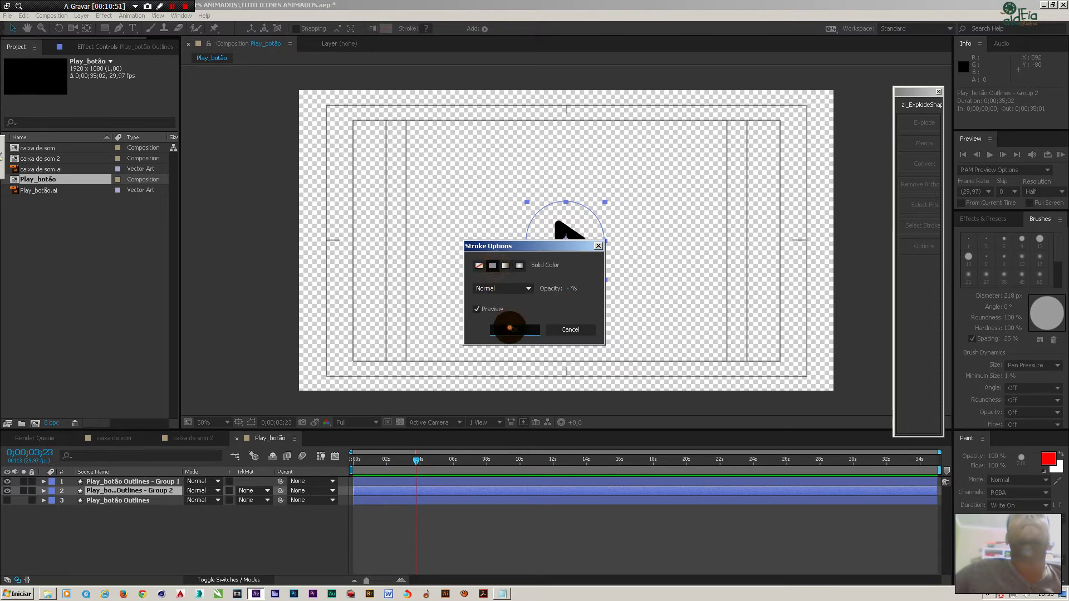
left_click(507, 329)
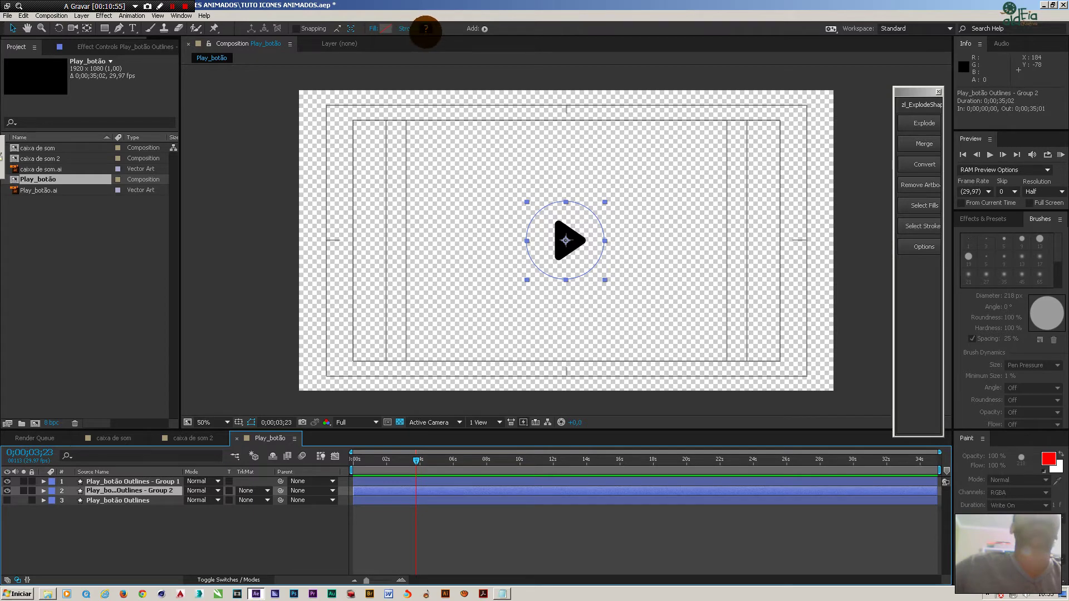
left_click(426, 28)
left_click(722, 279)
left_click(924, 234)
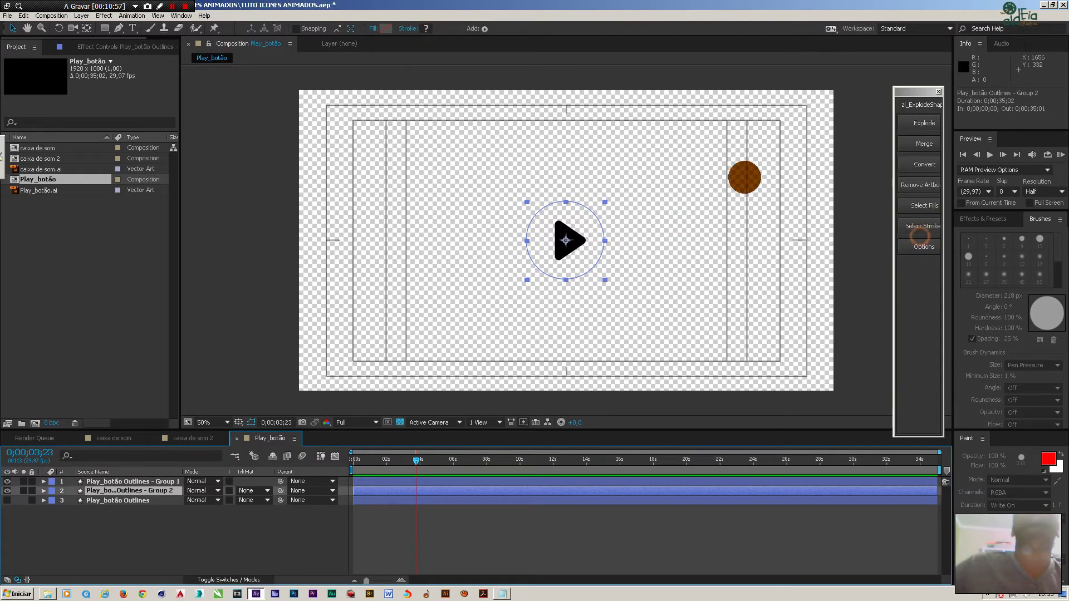
left_click(408, 29)
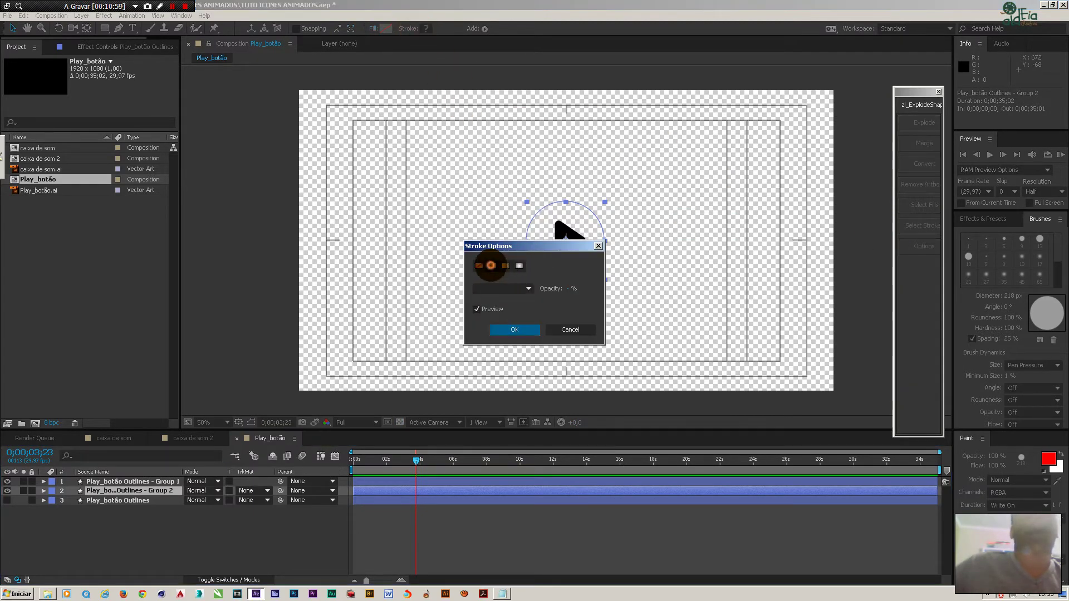
left_click(518, 329)
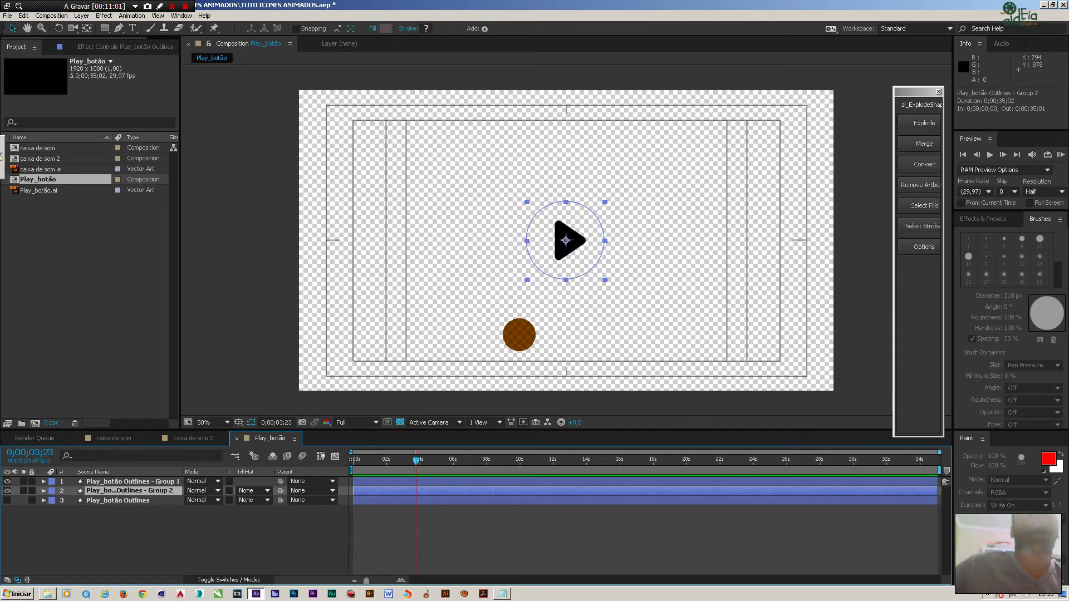
Add Stroke 1 to Group 2's Contents in black at 11 px, forming a ring.
left_click(44, 490)
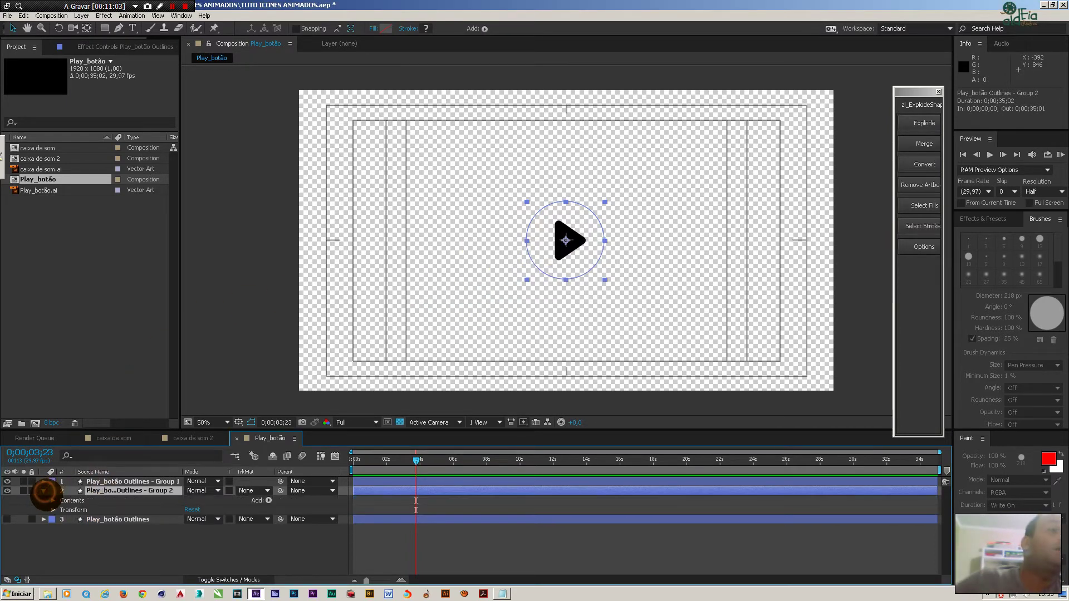
left_click(53, 500)
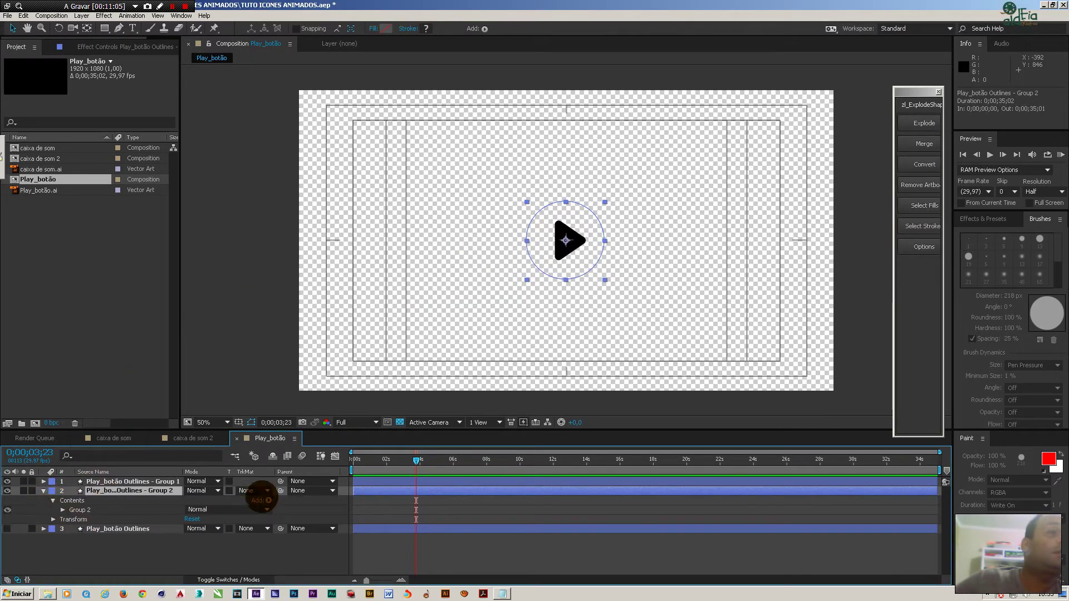
left_click(268, 500)
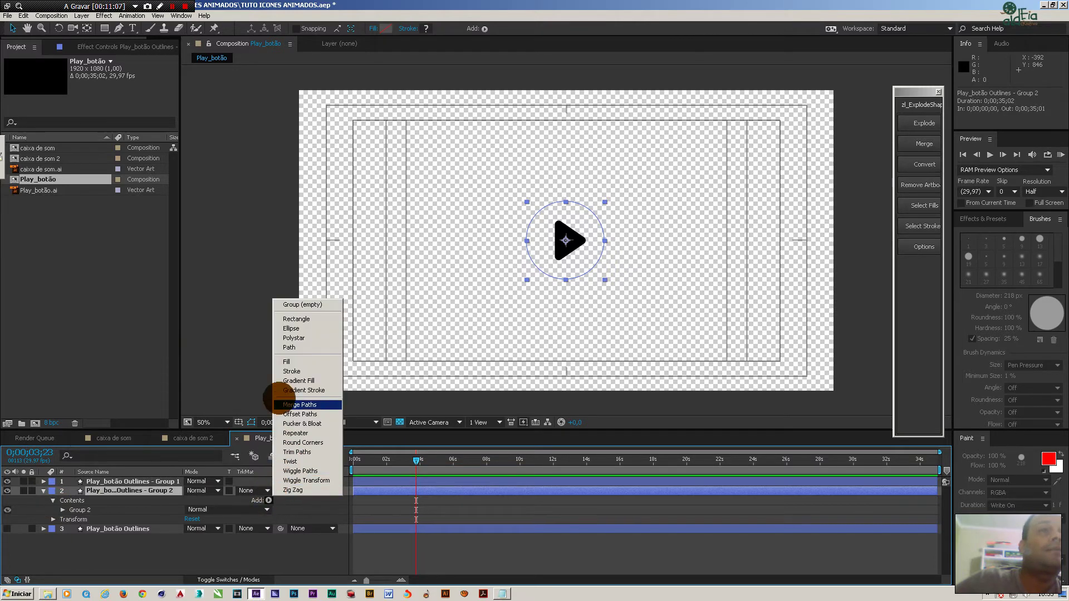
left_click(291, 371)
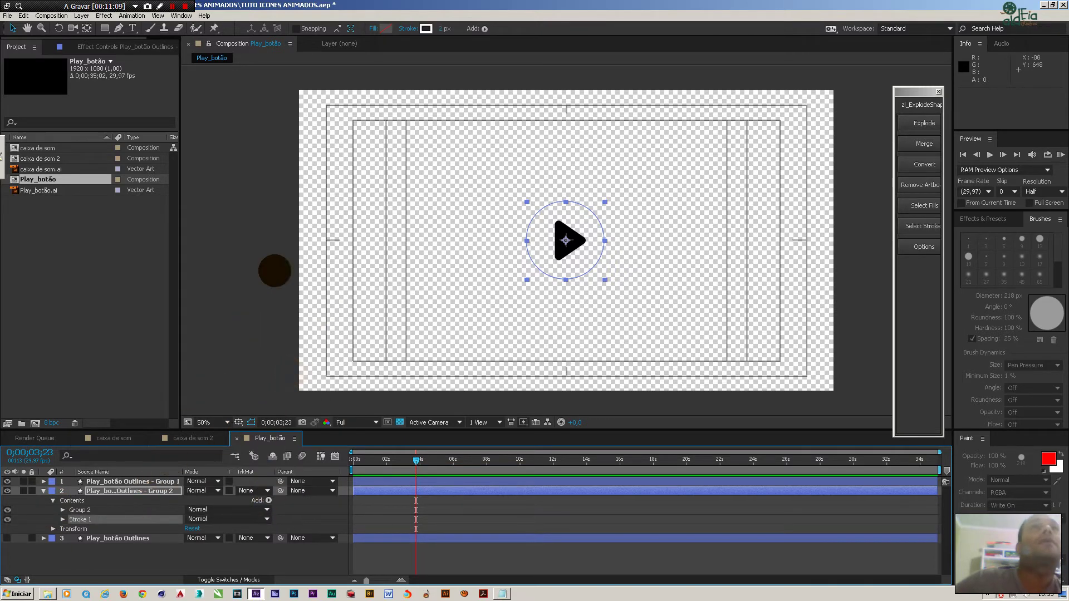
left_click(424, 28)
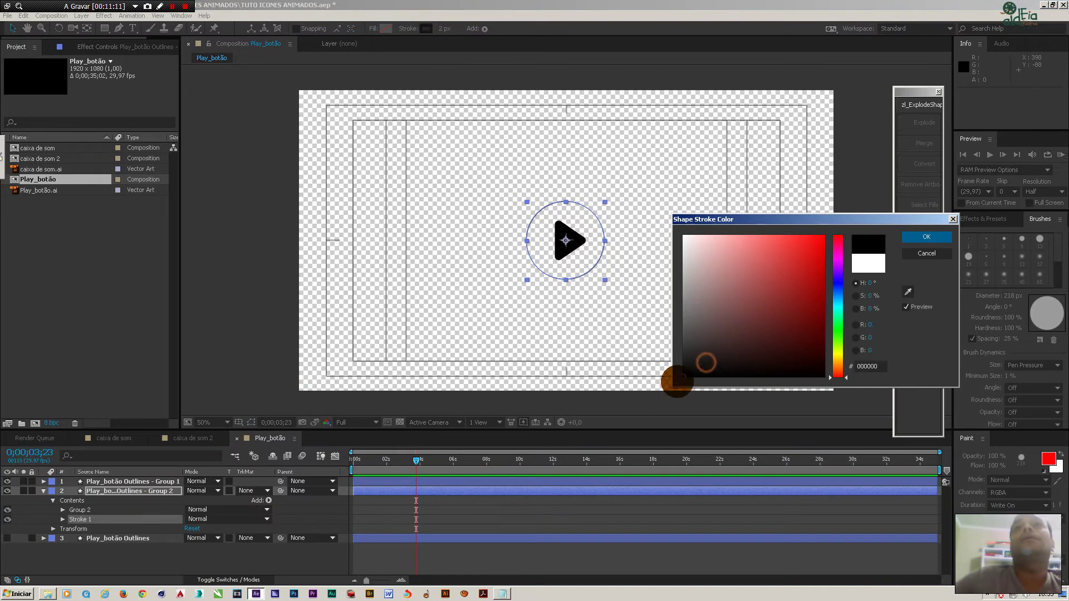
left_click(920, 241)
key("Return")
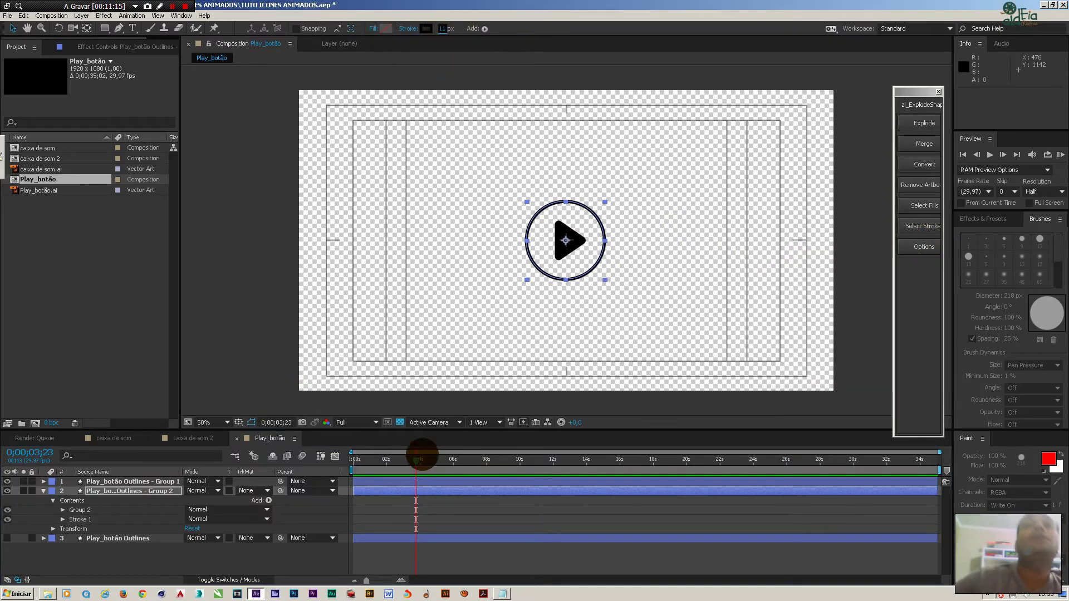
left_click(424, 511)
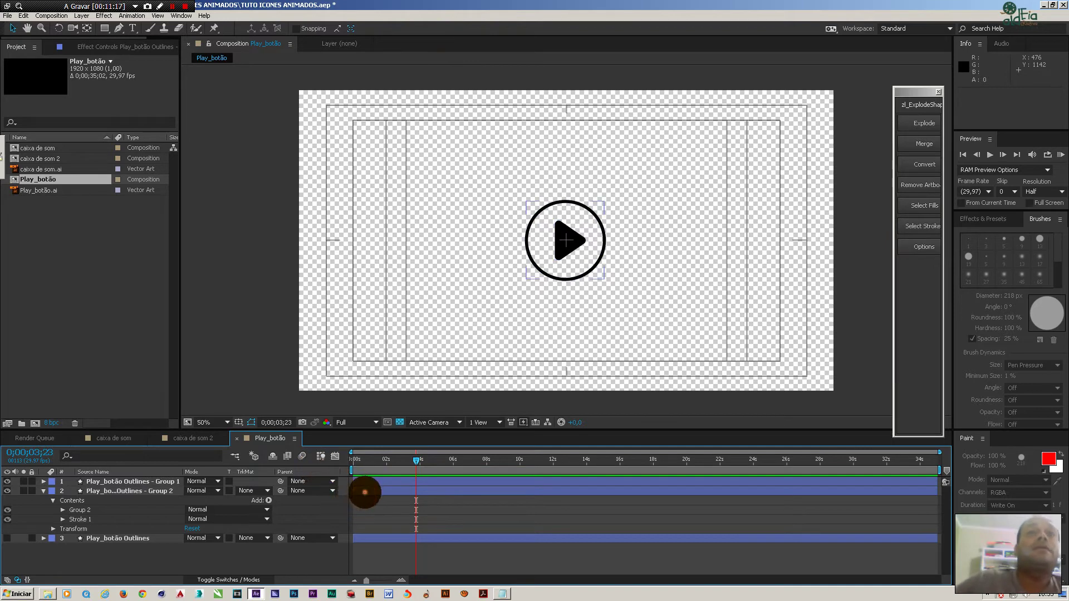
left_click(365, 492)
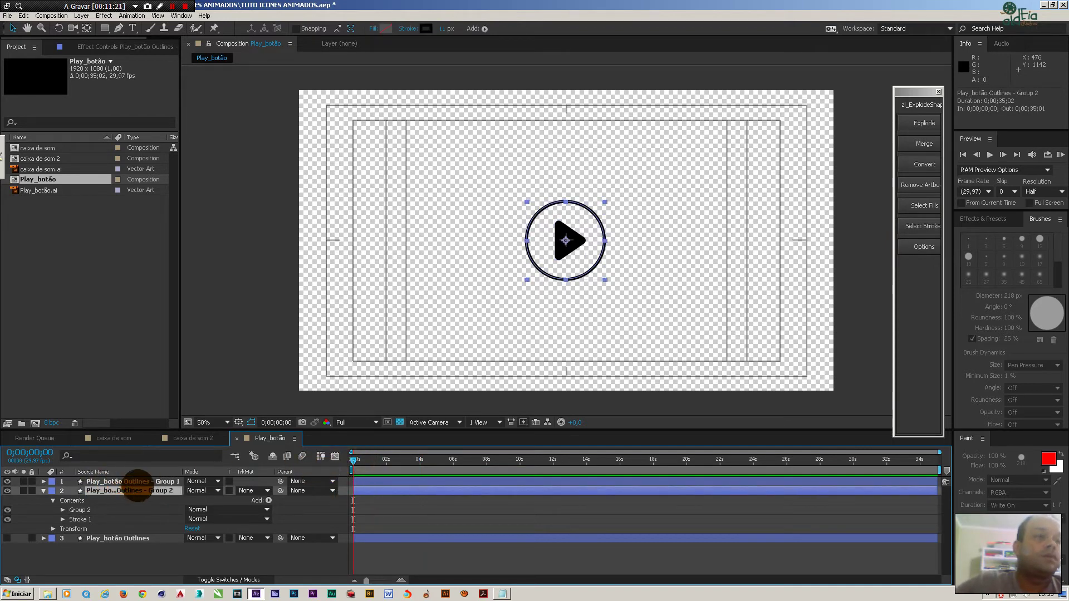
Try a Linear Wipe on the ring, adjusting Transition Completion, then delete it.
left_click(104, 16)
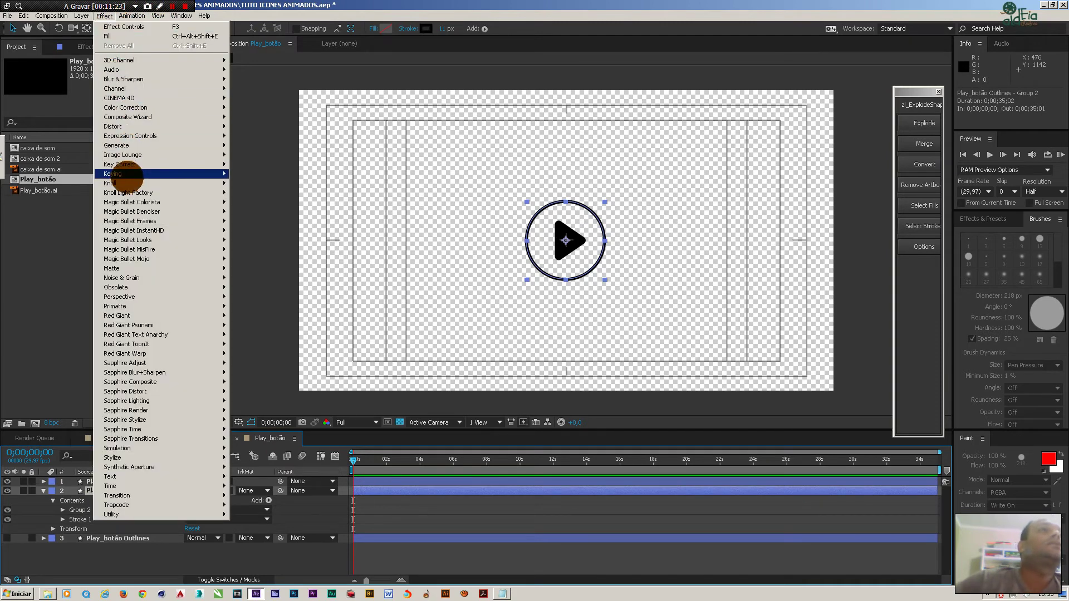
mouse_move(198, 495)
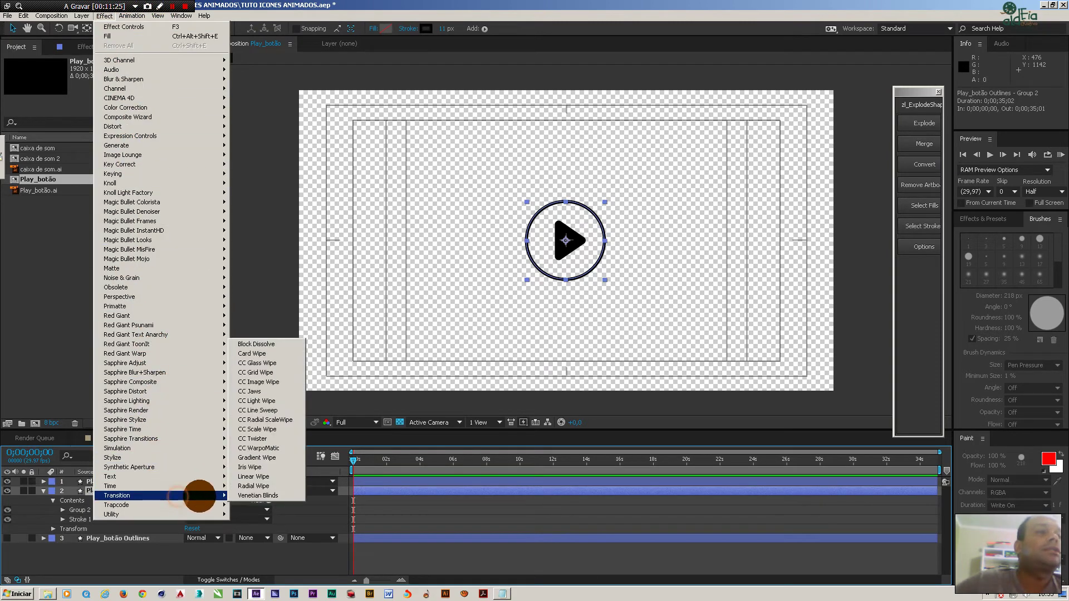
left_click(269, 477)
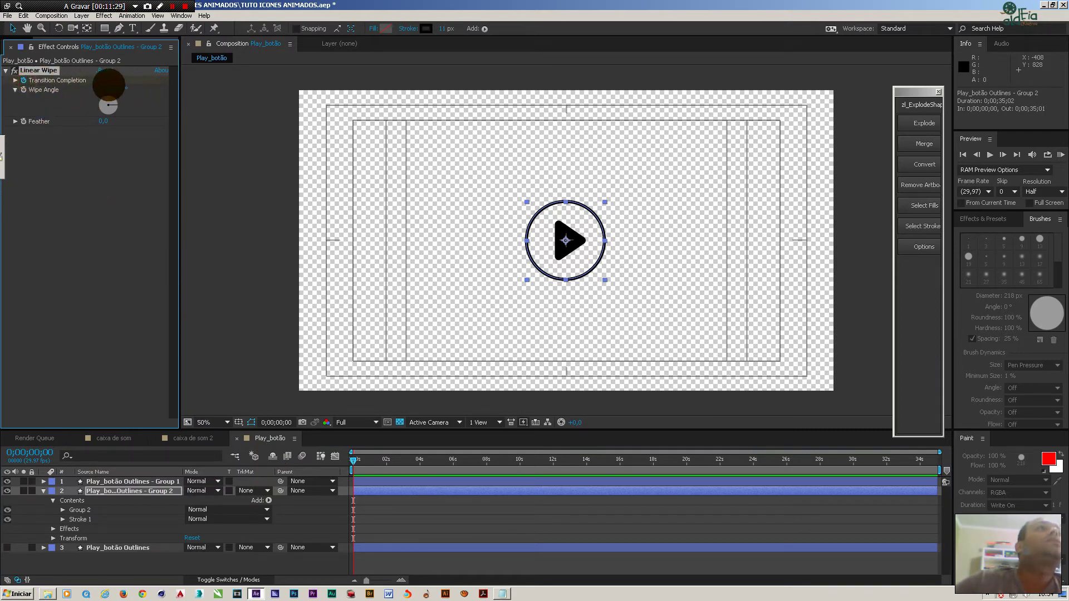
key("u")
left_click_drag(354, 509, 368, 509)
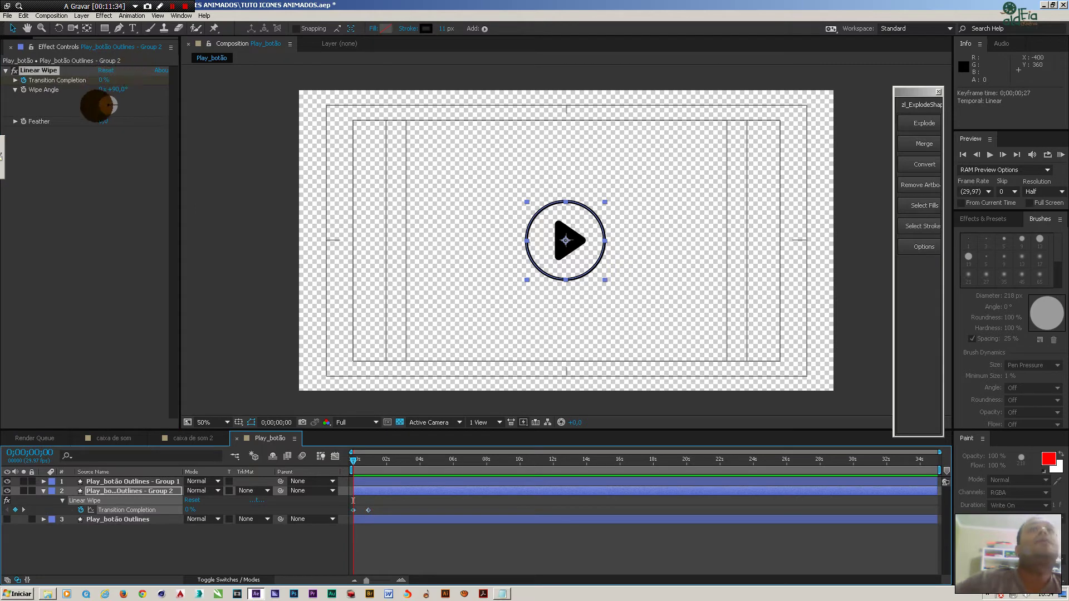
left_click_drag(104, 79, 109, 67)
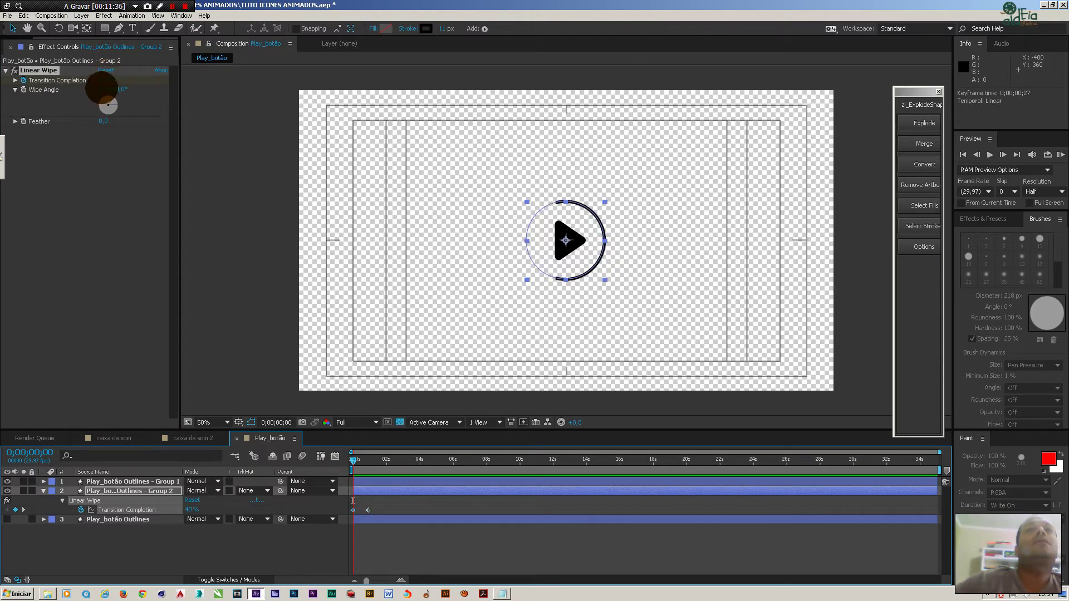
left_click(53, 71)
key("Delete")
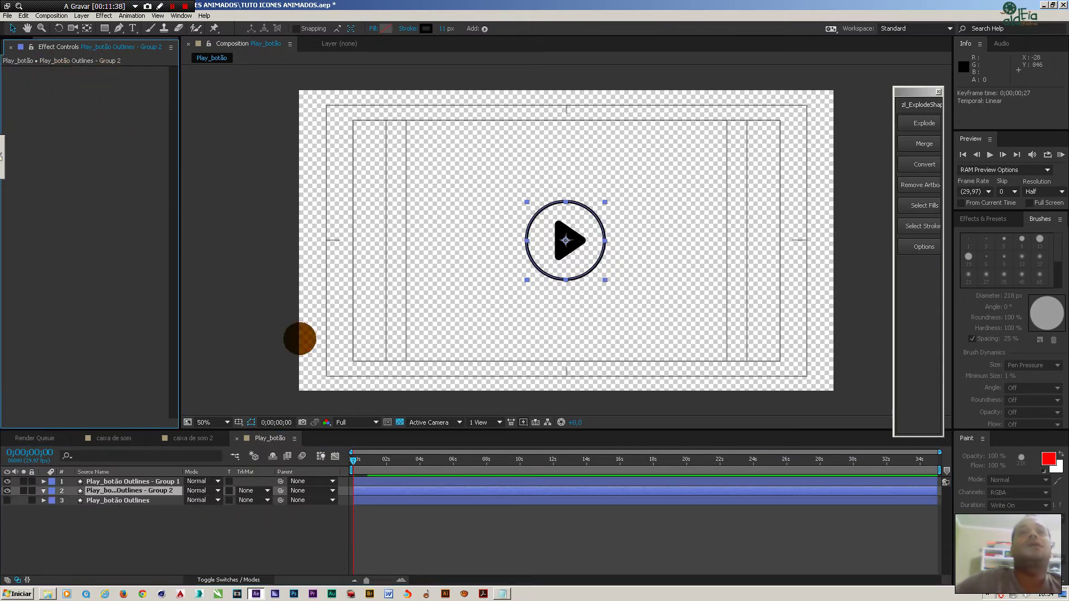
Try an Iris Wipe on the ring, undo it, and return to Effect > Transition.
left_click(105, 16)
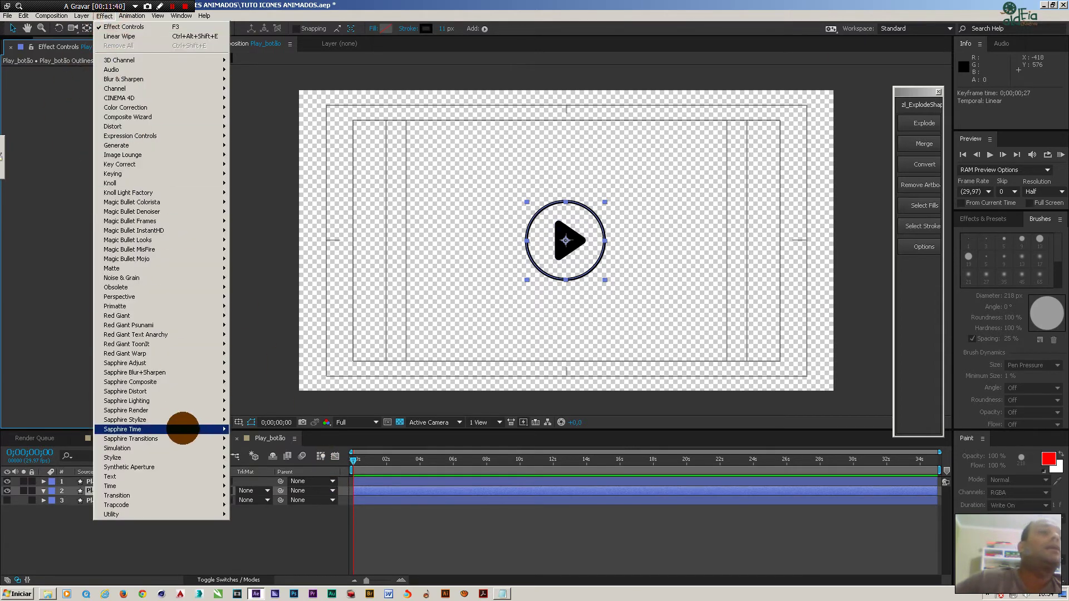
mouse_move(172, 495)
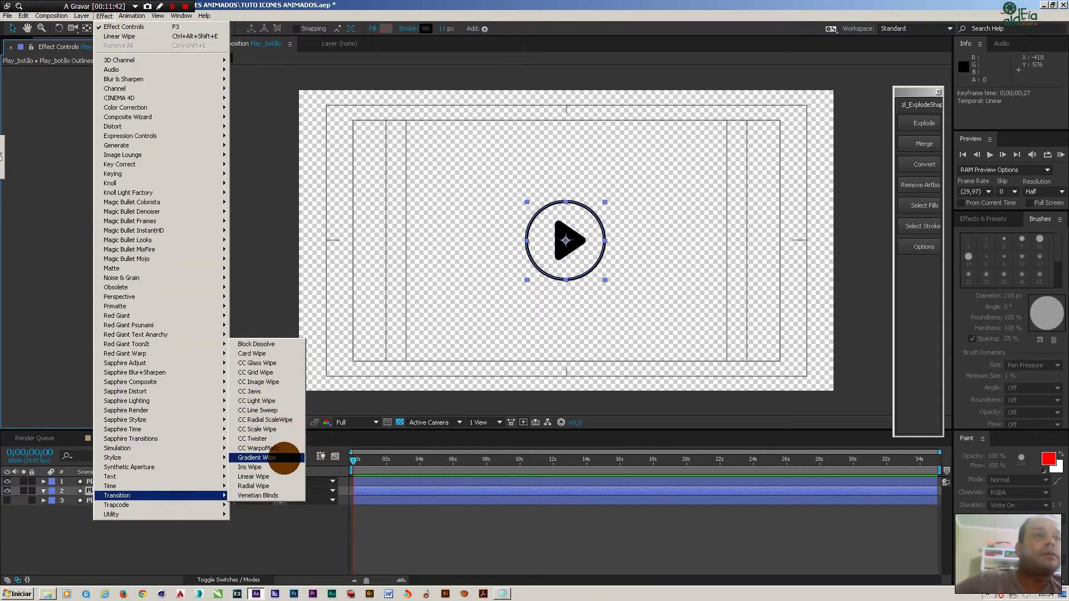
left_click(279, 468)
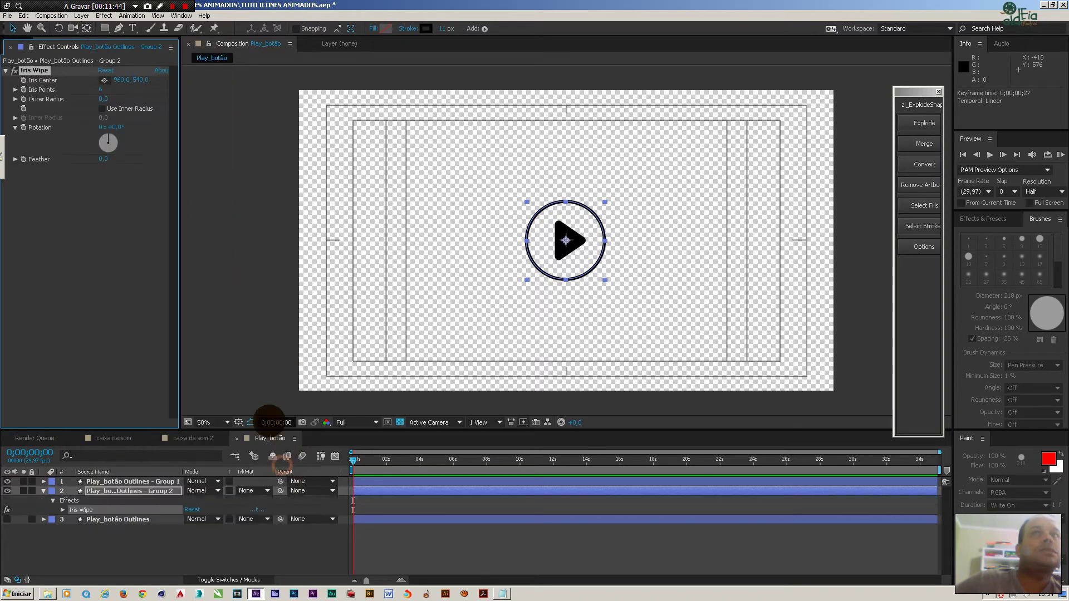
key("ctrl+z")
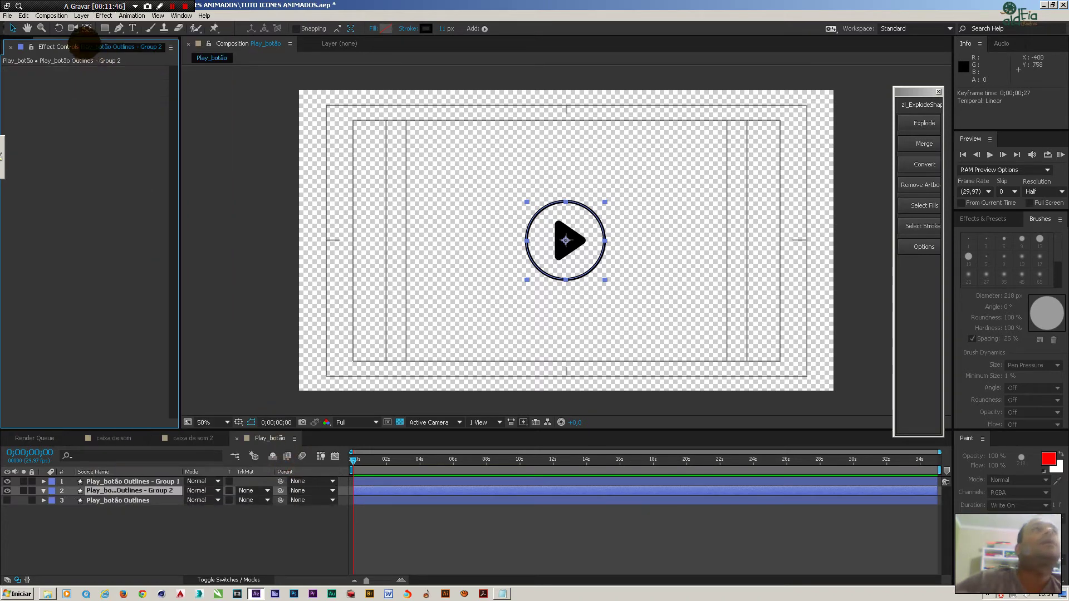
left_click(104, 16)
mouse_move(171, 495)
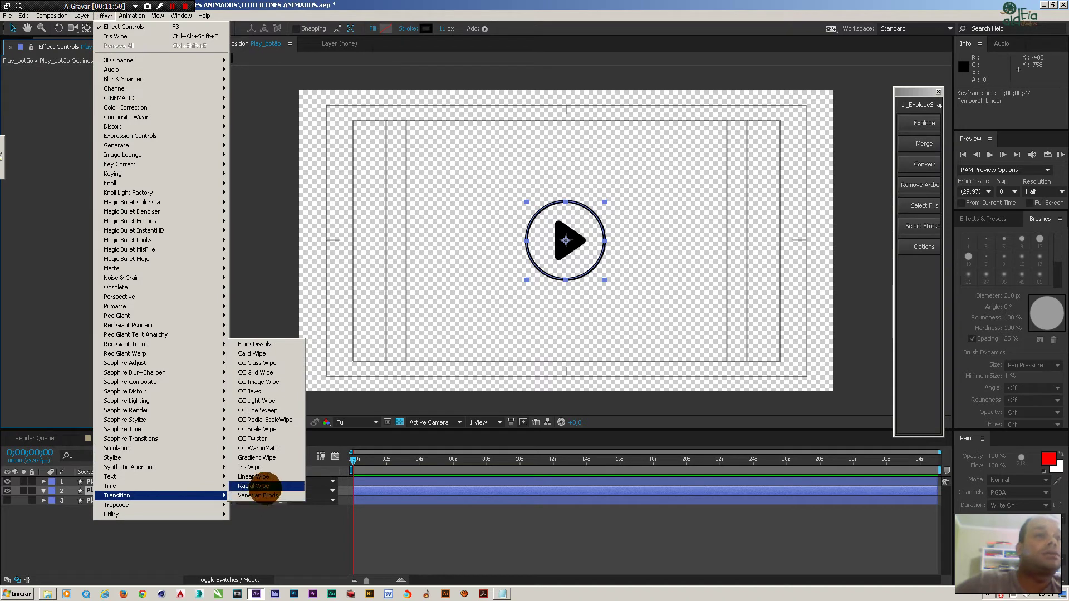
Apply a counterclockwise Radial Wipe to the ring and keyframe Transition Completion at 100% at the start.
left_click(255, 485)
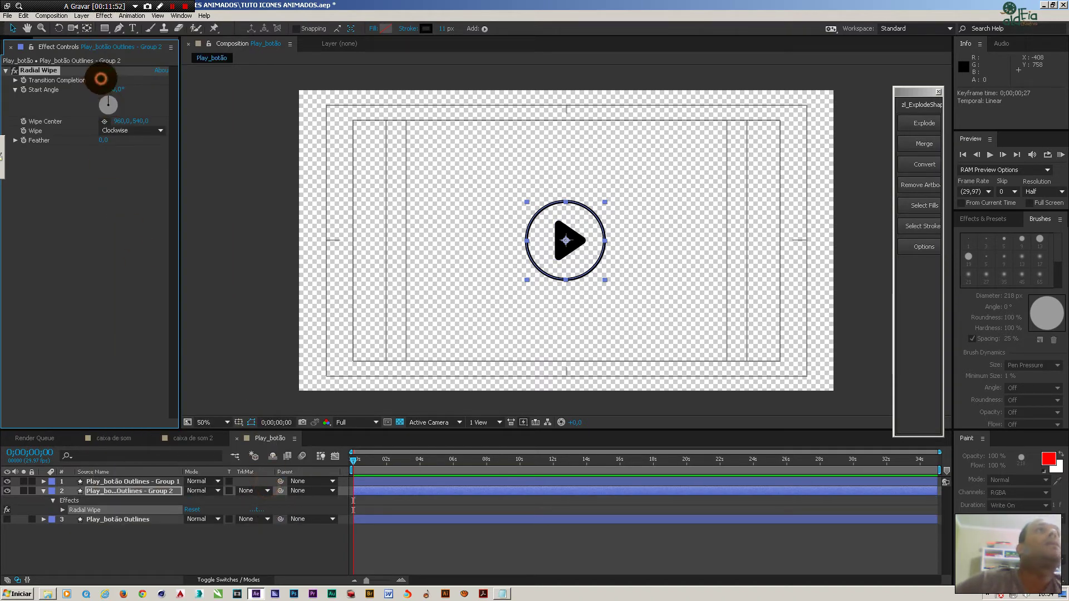
left_click_drag(100, 60, 108, 108)
left_click(130, 130)
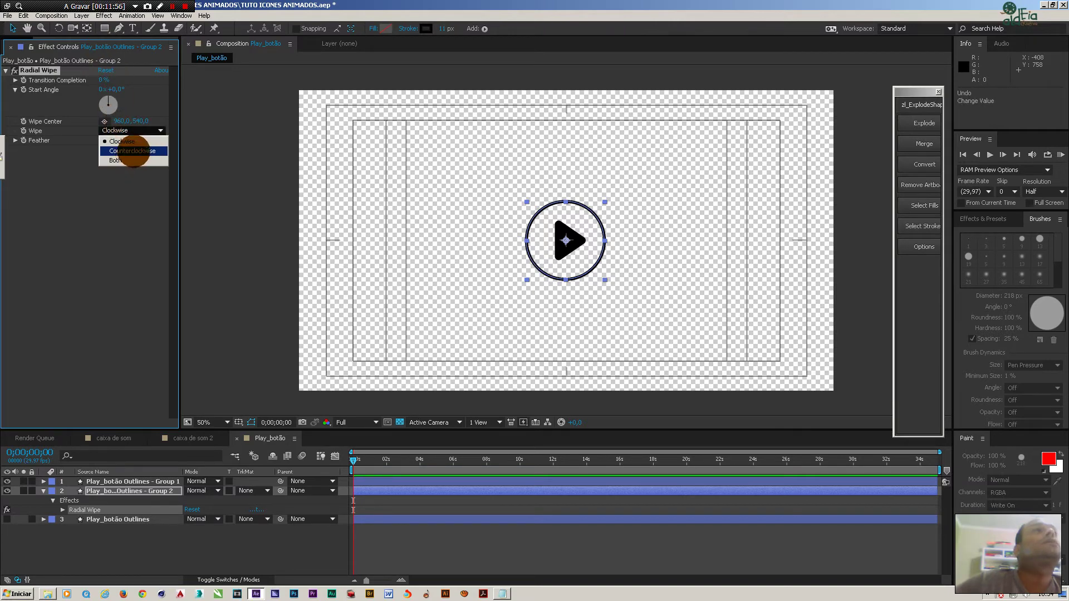
left_click(133, 151)
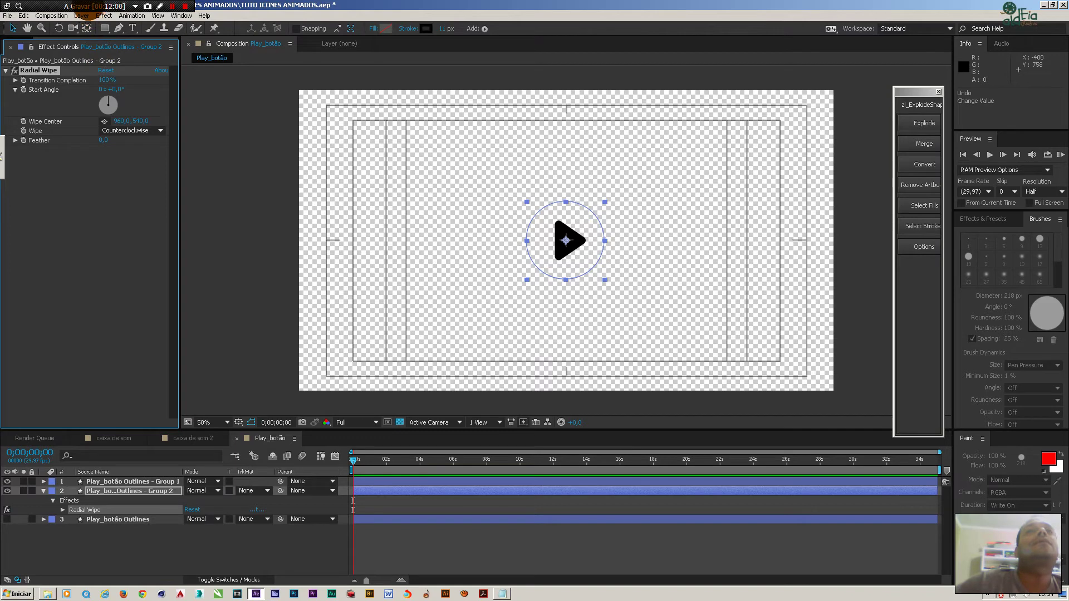
left_click(23, 79)
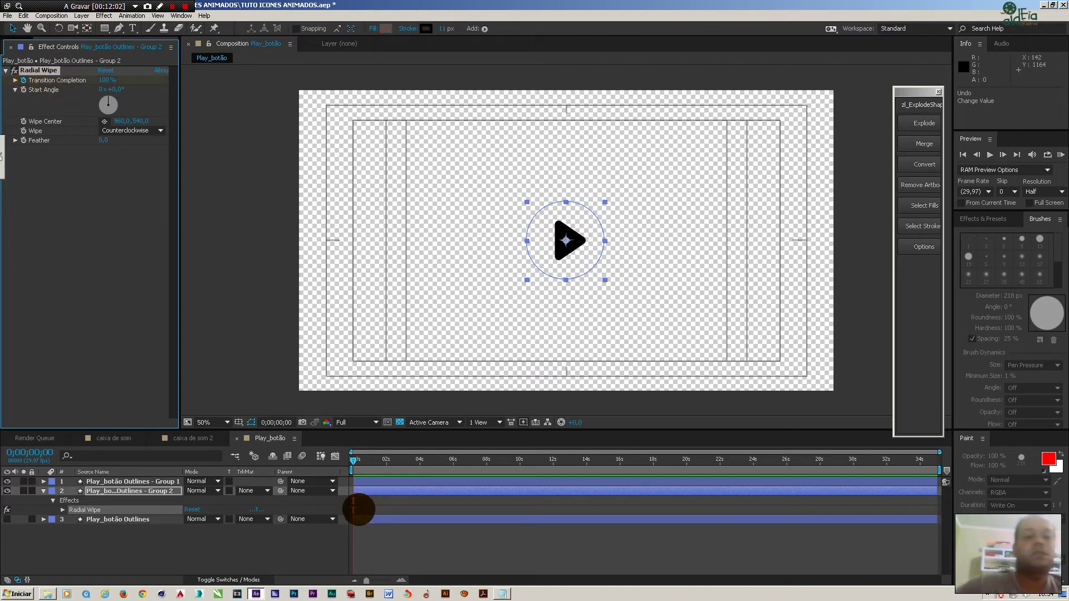
Keyframe Transition Completion at 0% at 0;00;00;23 and scrub to check the ring draws in.
key("u")
left_click(361, 491)
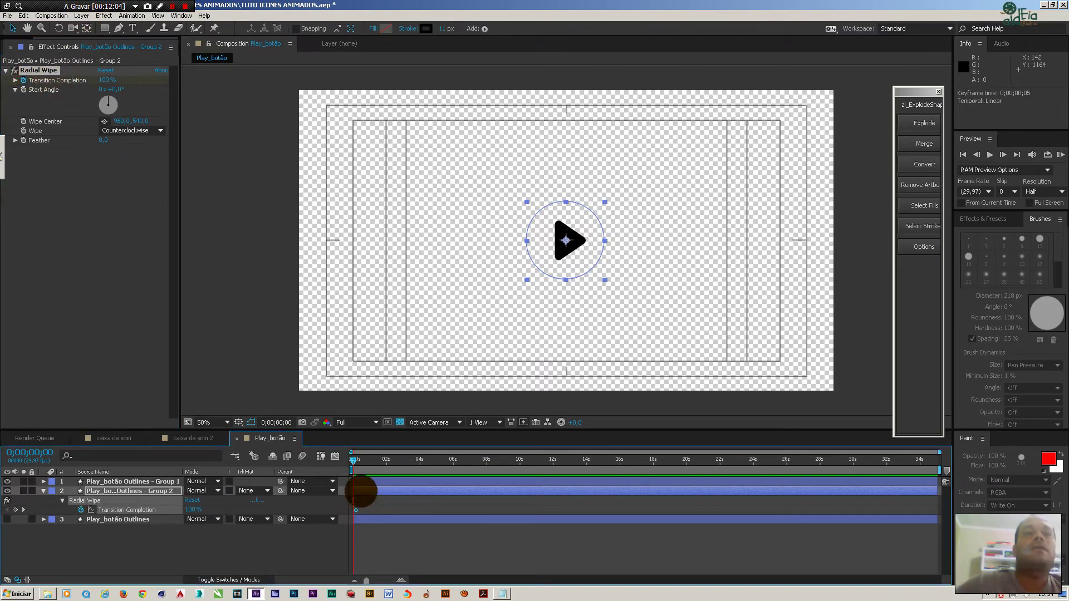
left_click(366, 460)
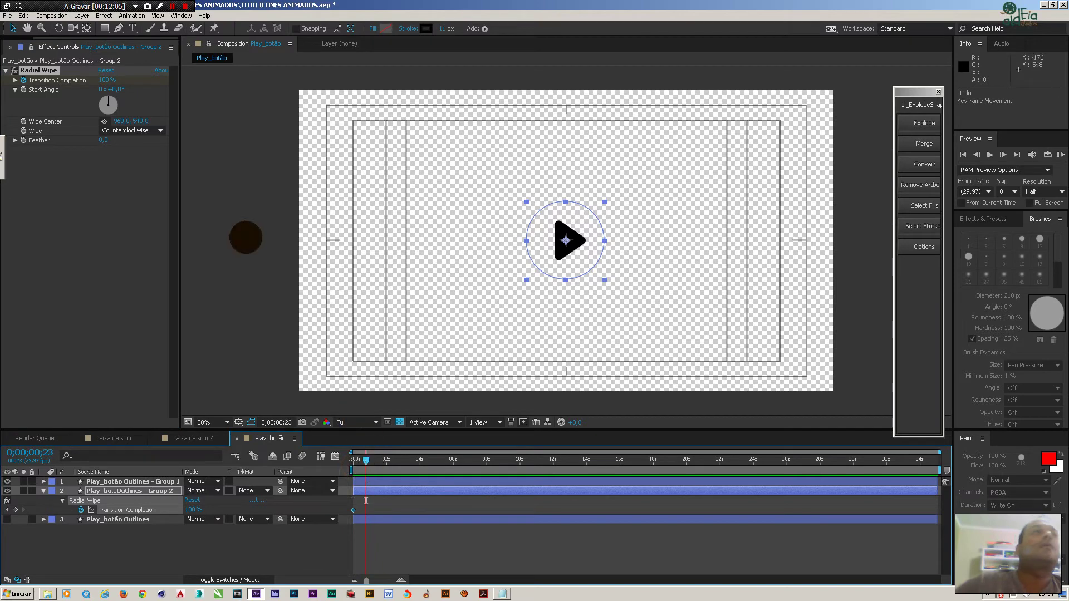
left_click_drag(105, 80, 86, 224)
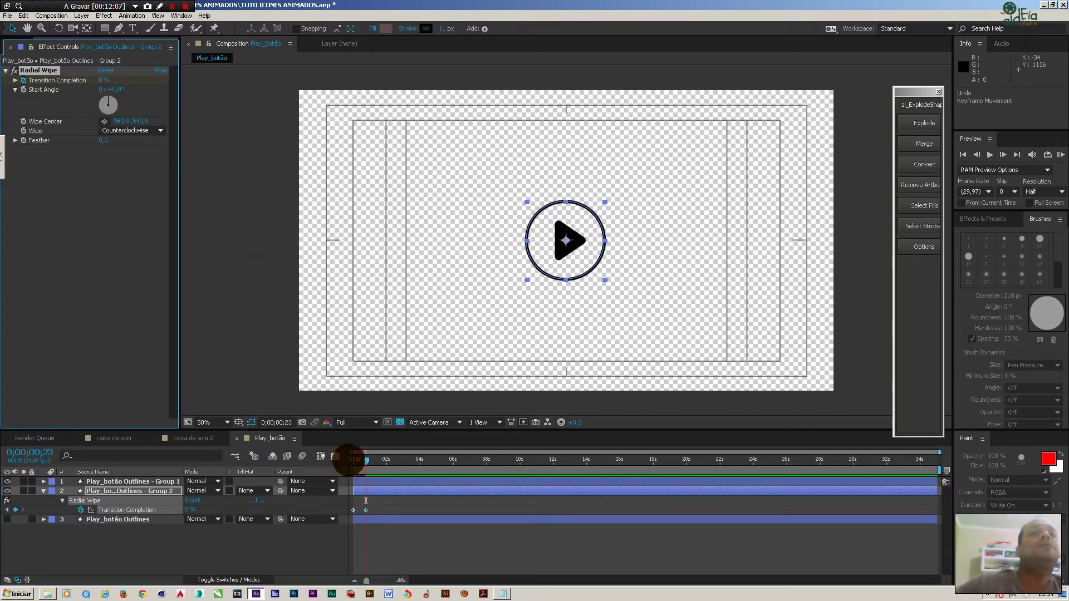
left_click(352, 459)
mouse_move(372, 465)
left_mouse_down()
mouse_move(353, 465)
mouse_move(370, 468)
left_mouse_up()
left_click(365, 482)
left_click(371, 492)
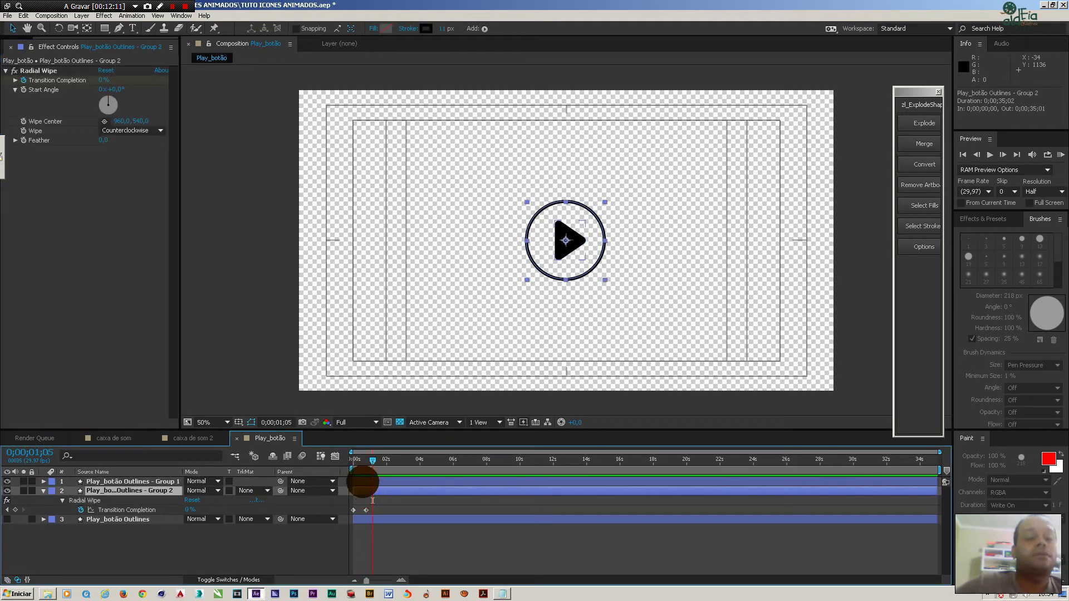
left_click(364, 481)
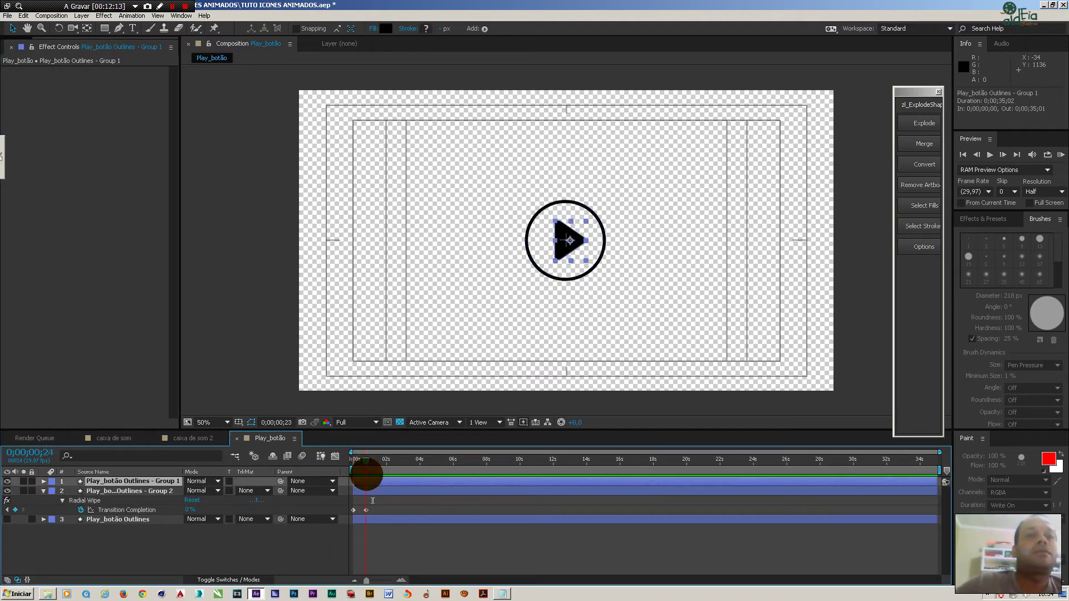
Keyframe the triangle's Position to slide in from the left to the circle's centre by frame 23.
key("p")
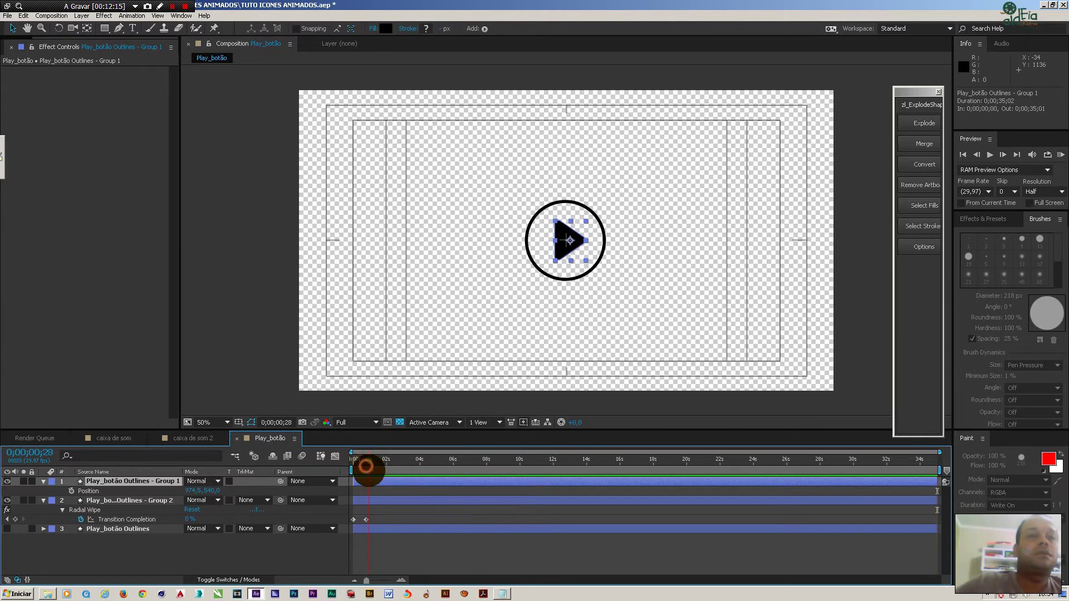
left_click(71, 491)
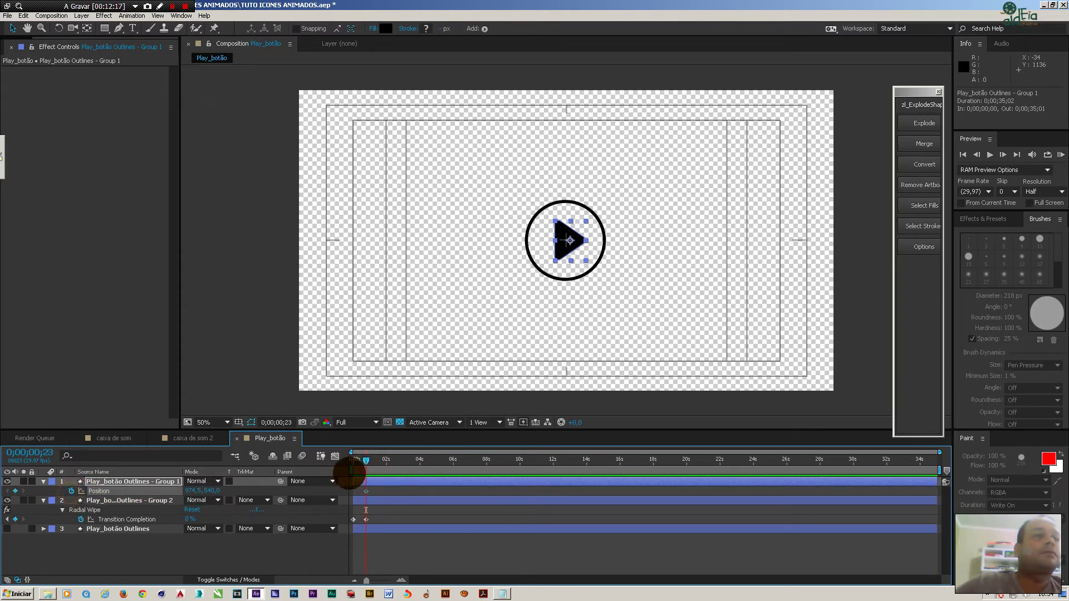
left_click_drag(361, 462, 334, 468)
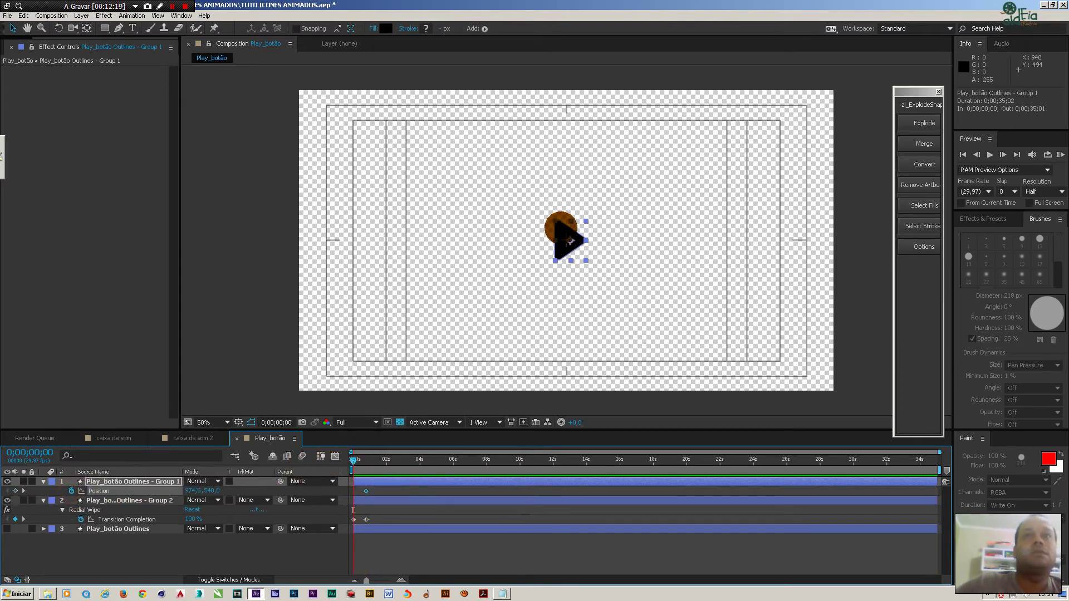
left_click_drag(565, 234, 473, 231)
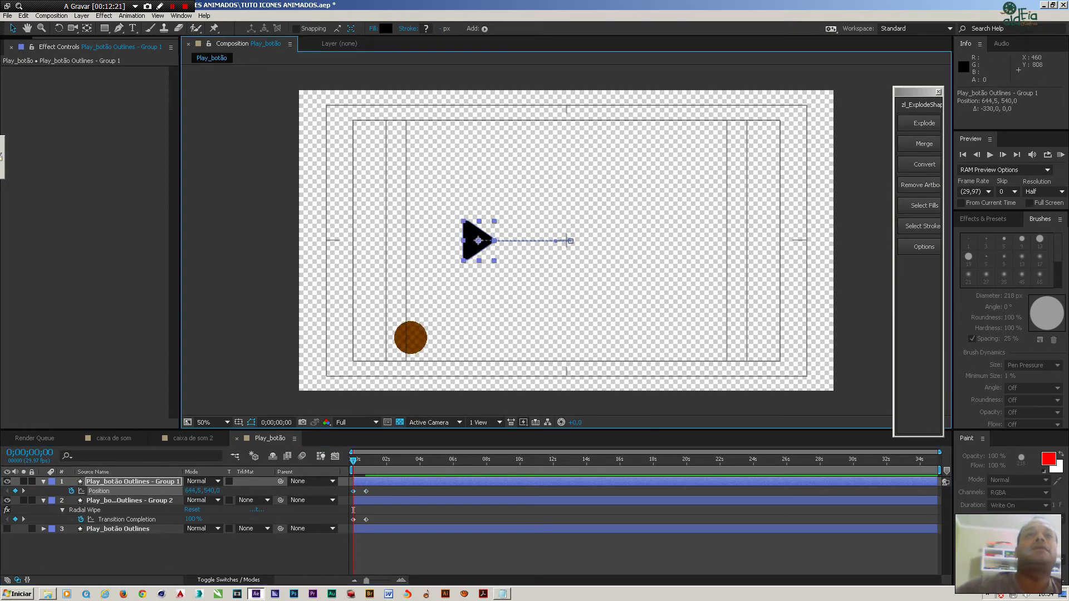
Copy the inertial bounce expression from Notepad and start a Position expression on the triangle.
left_click(498, 591)
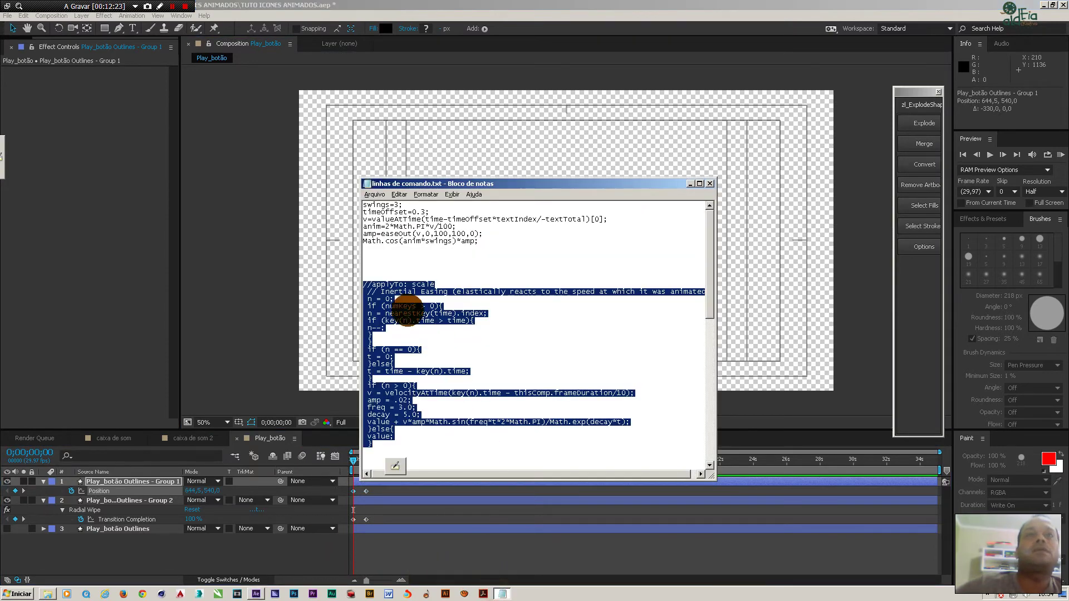
scroll(417, 300, "down", 6)
left_click_drag(370, 346, 390, 383)
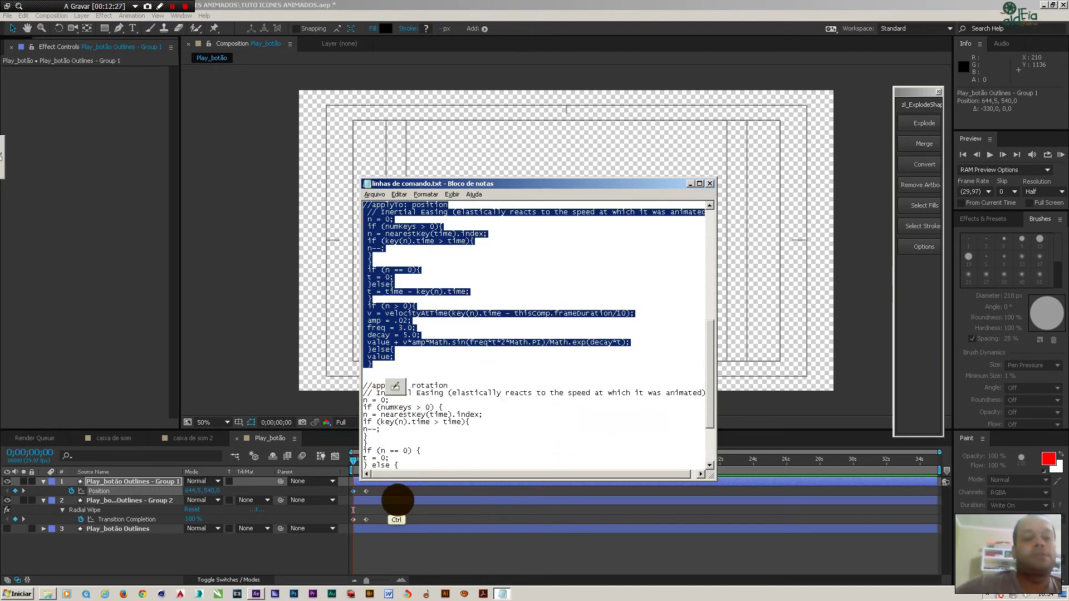
left_click(397, 504)
left_click(71, 490, "alt")
Paste the bounce expression into the triangle's Position and scrub the slide-in.
key("ctrl+v")
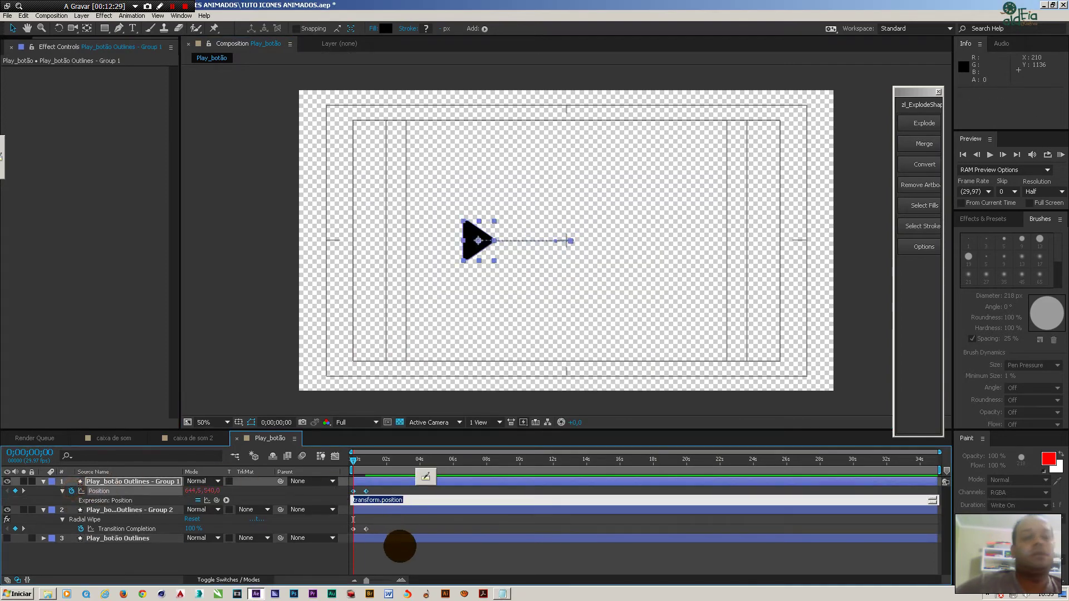
left_click(404, 556)
left_click_drag(354, 451, 380, 519)
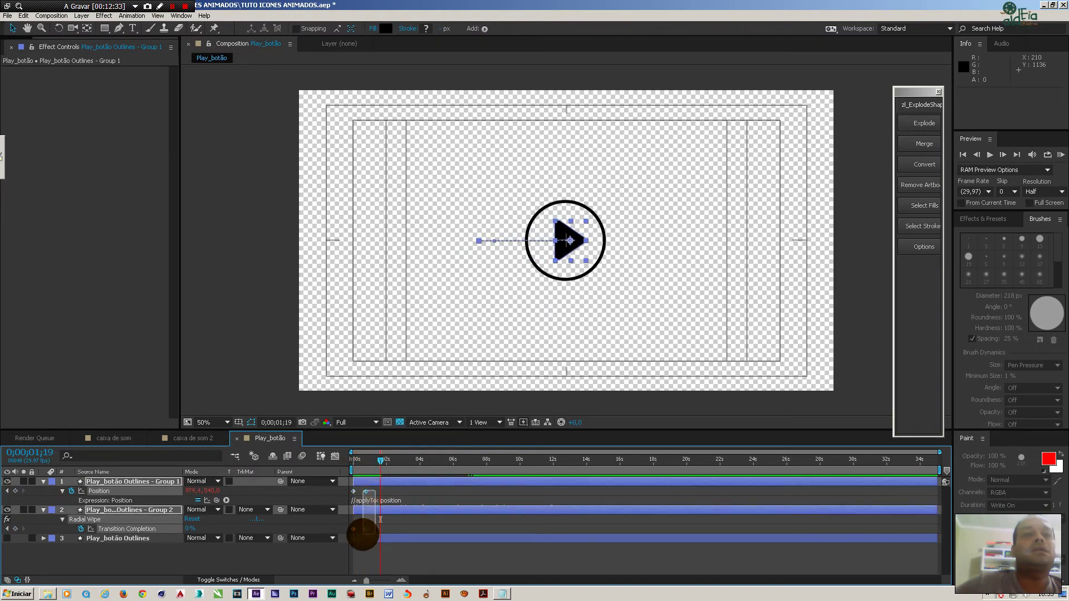
left_click(364, 532)
key("u")
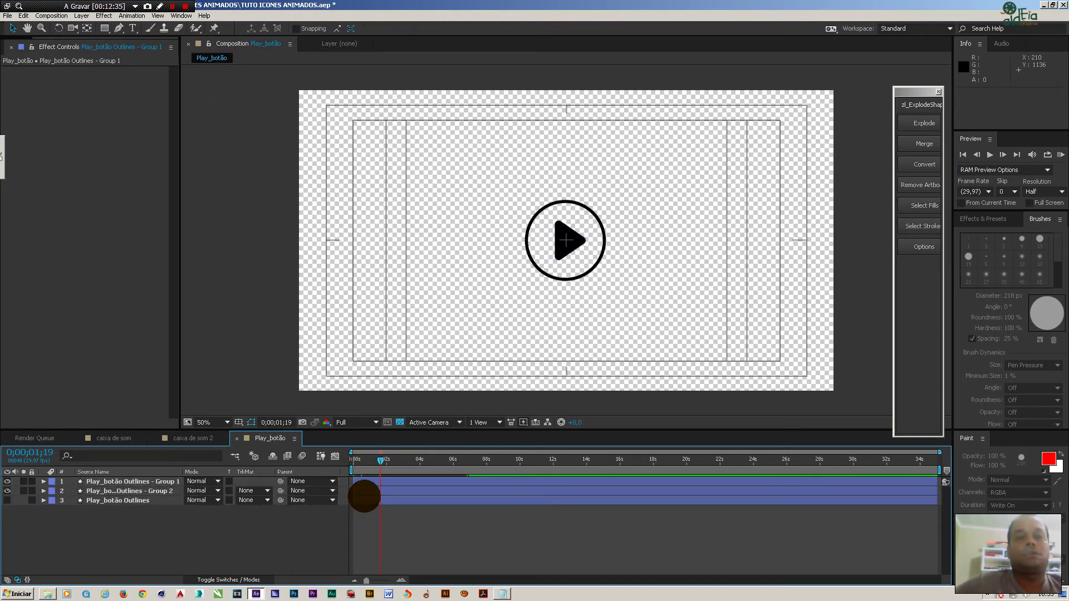
End the work area at 0;00;01;19 and RAM-preview the circle and triangle intro.
key("n")
key("KP_0")
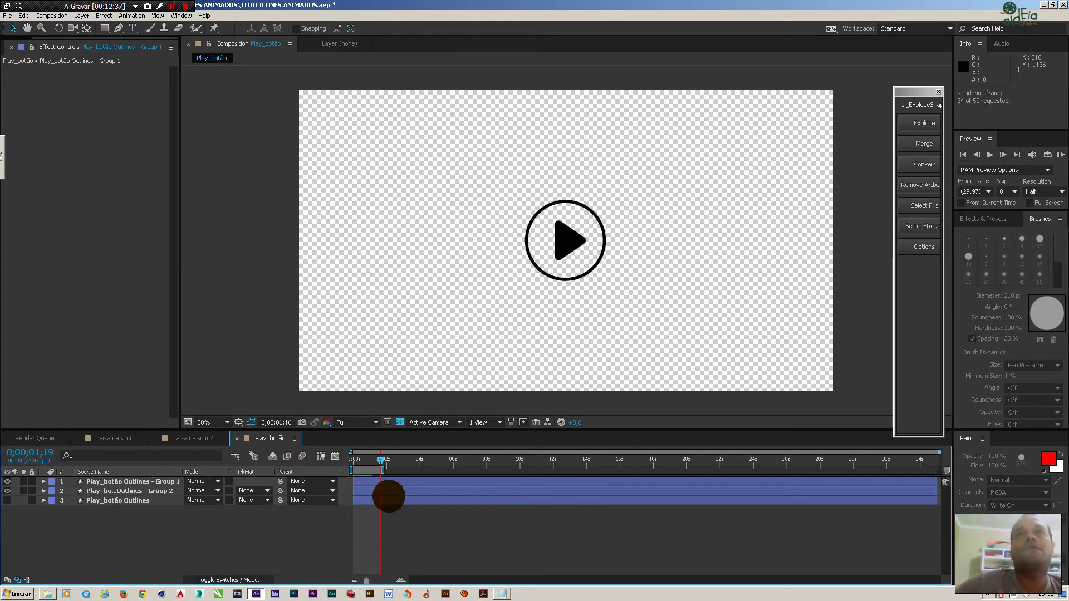
left_click(375, 546)
left_click(375, 482)
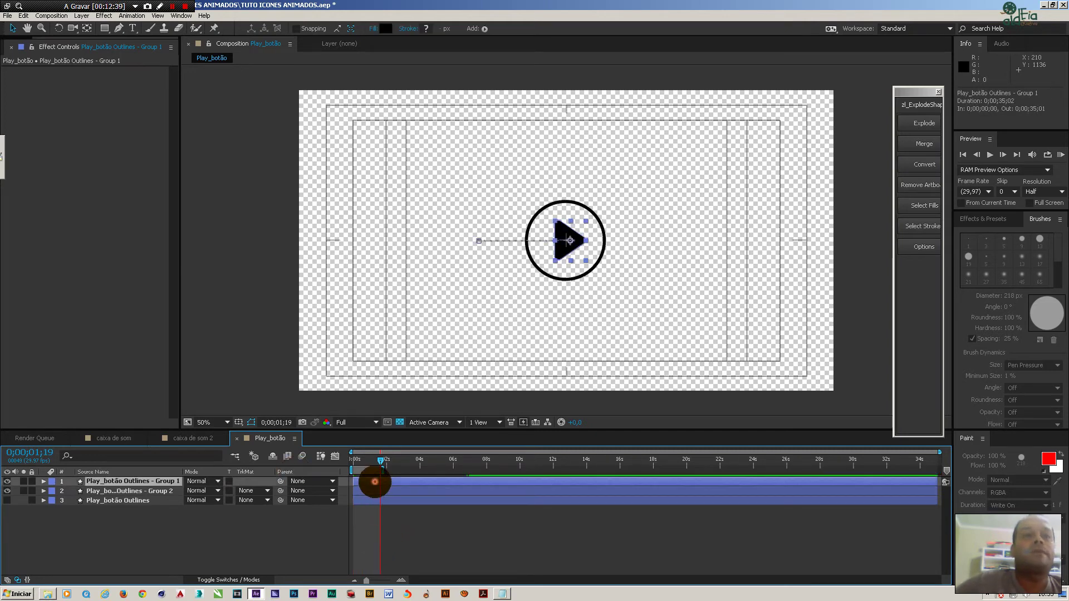
key("u")
left_click(359, 492)
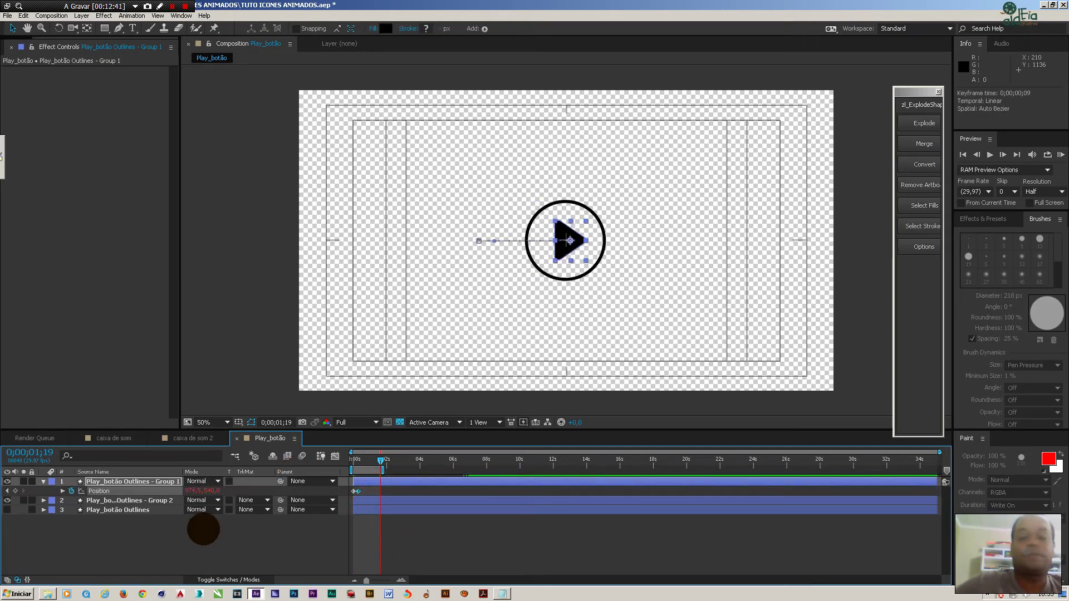
key("KP_0")
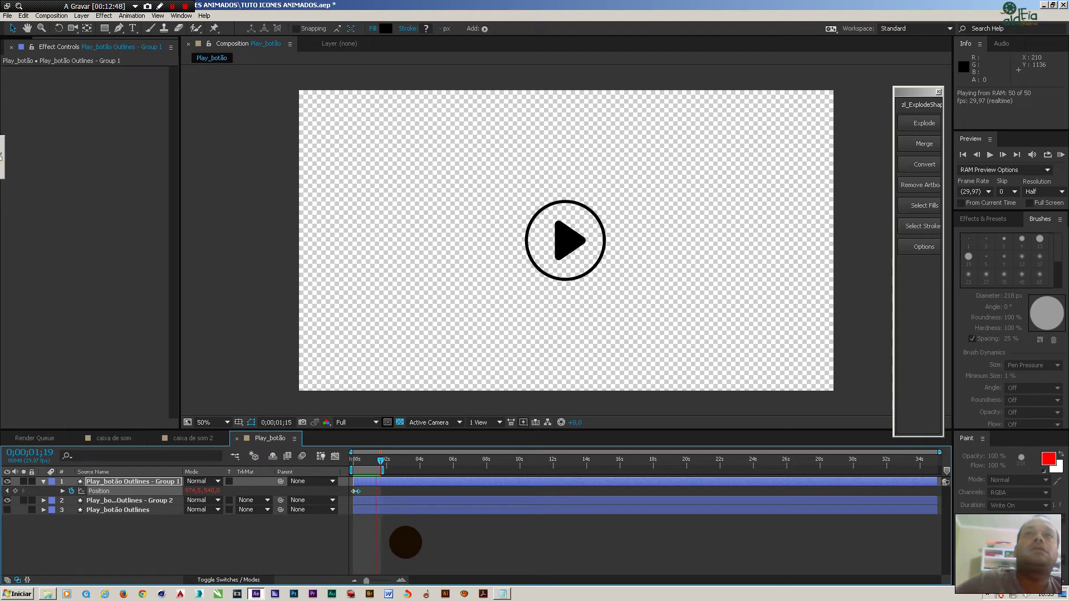
key("space")
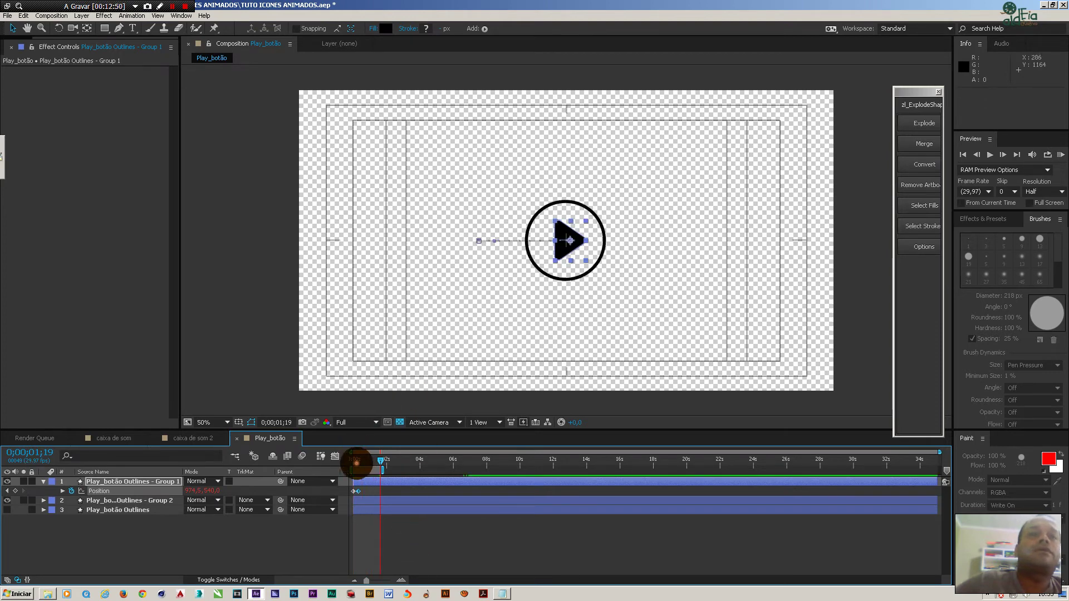
left_click_drag(353, 458, 352, 465)
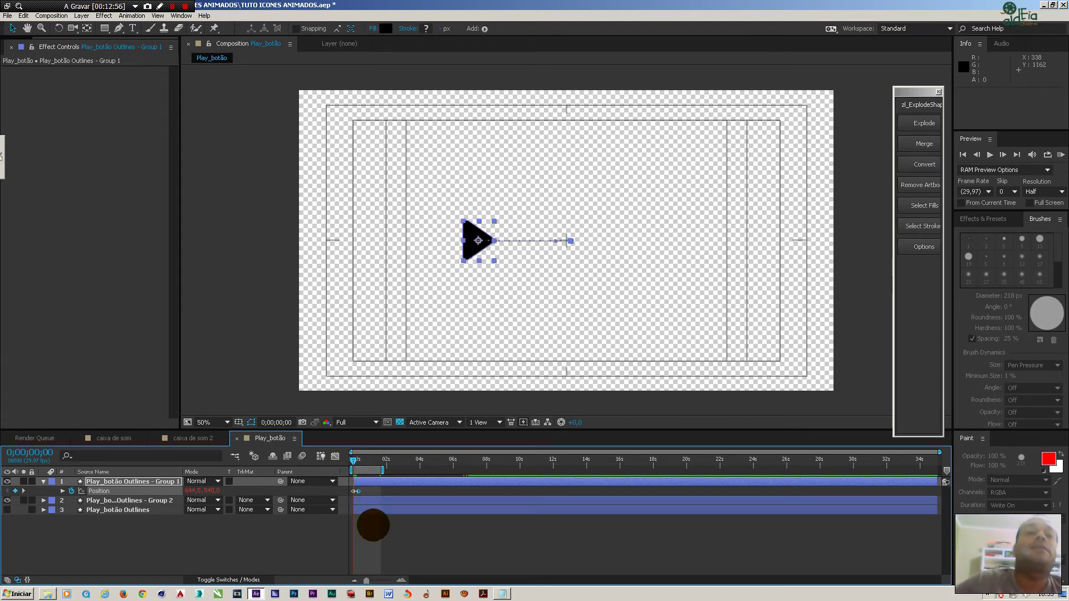
left_click(376, 520)
left_click(377, 504)
Duplicate the ring as Group 3, move it to the top, and give it a Solid Color fill.
key("ctrl+d")
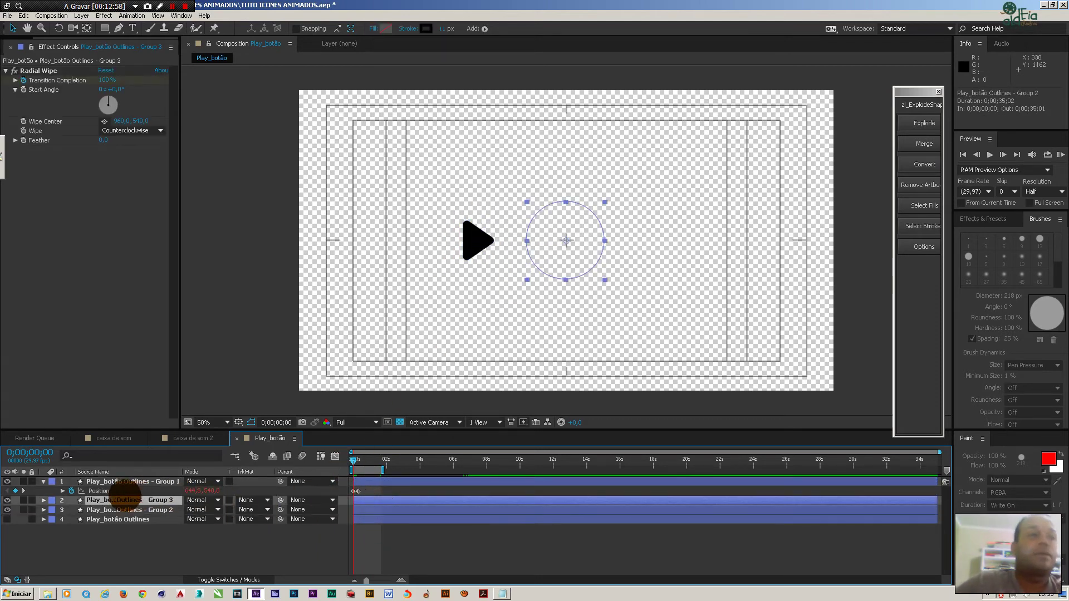
left_click_drag(116, 500, 124, 479)
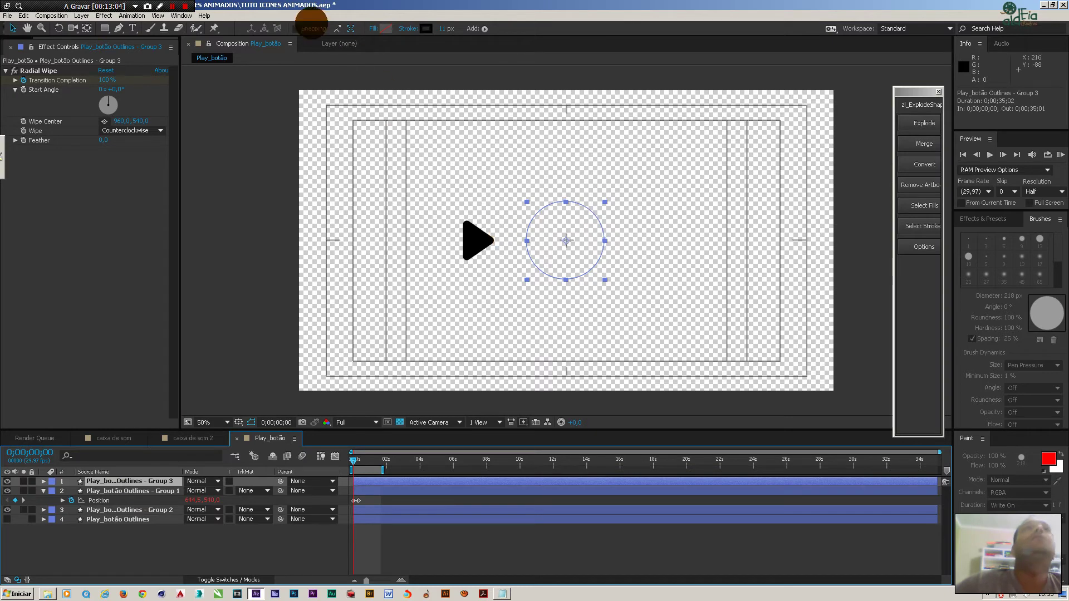
left_click(373, 28)
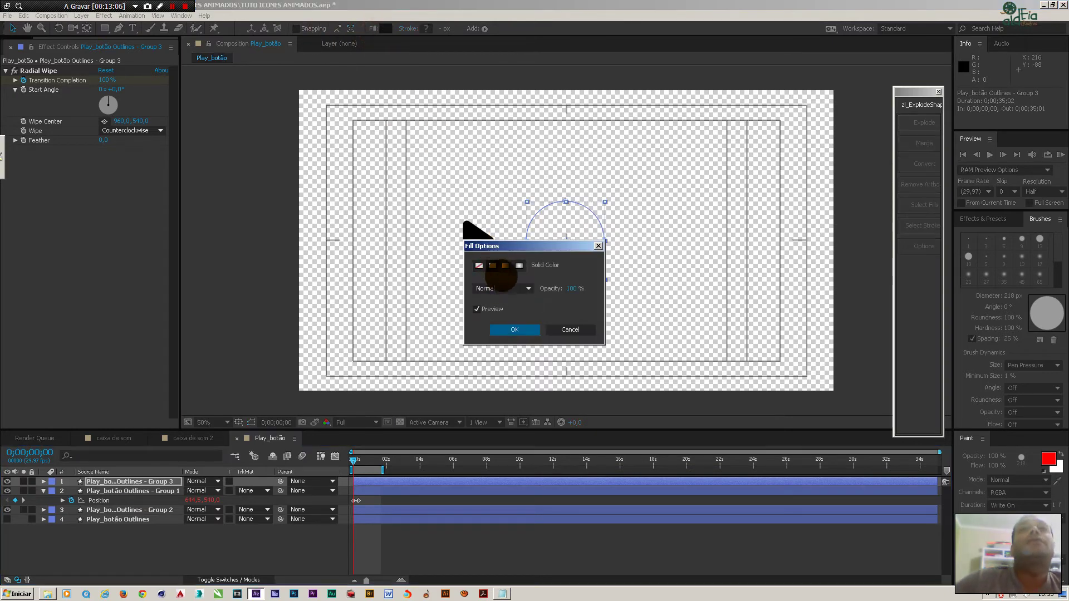
left_click(514, 329)
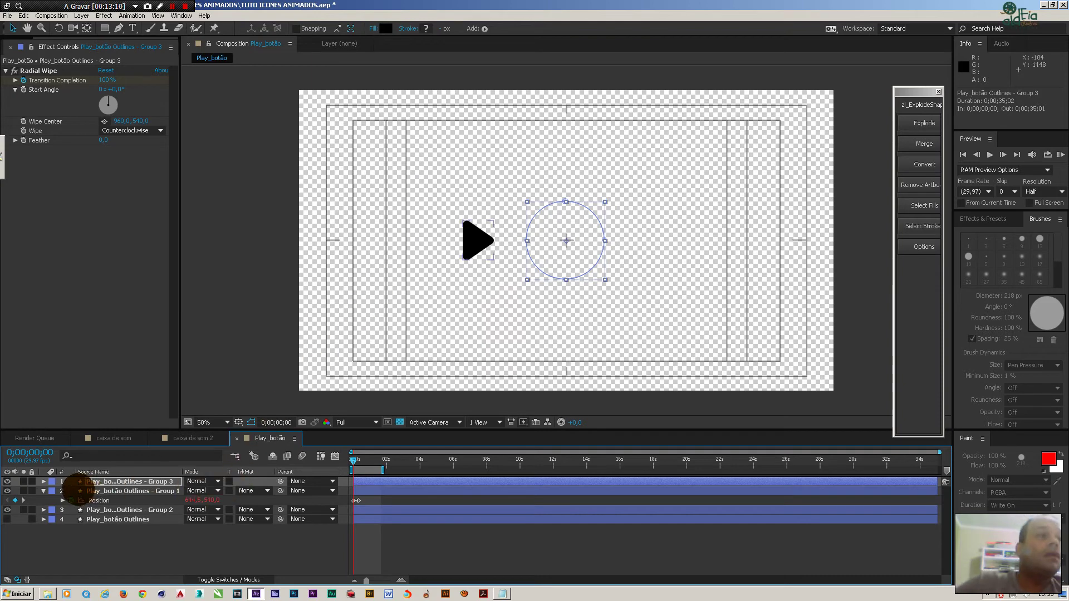
Set Group 3's fill colour to black (000000).
left_click(362, 552)
left_click(362, 483)
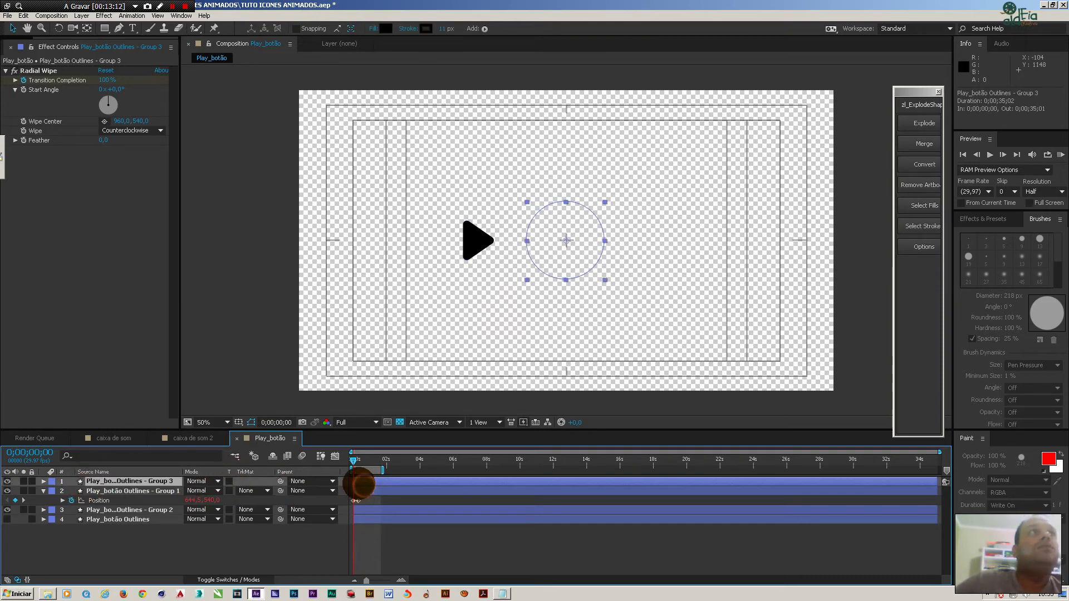
left_click(385, 29)
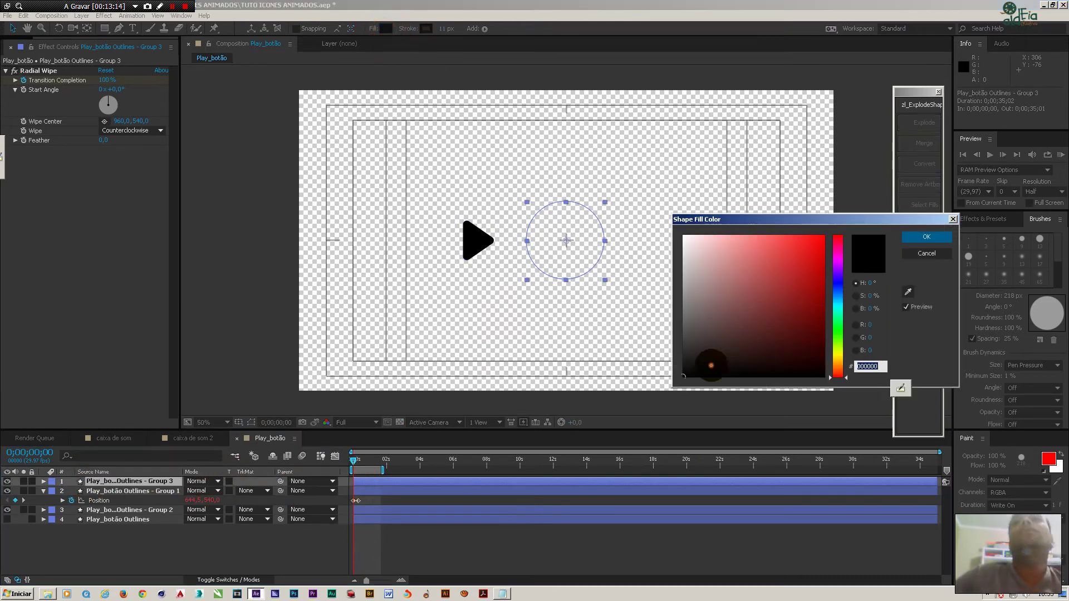
left_click(926, 236)
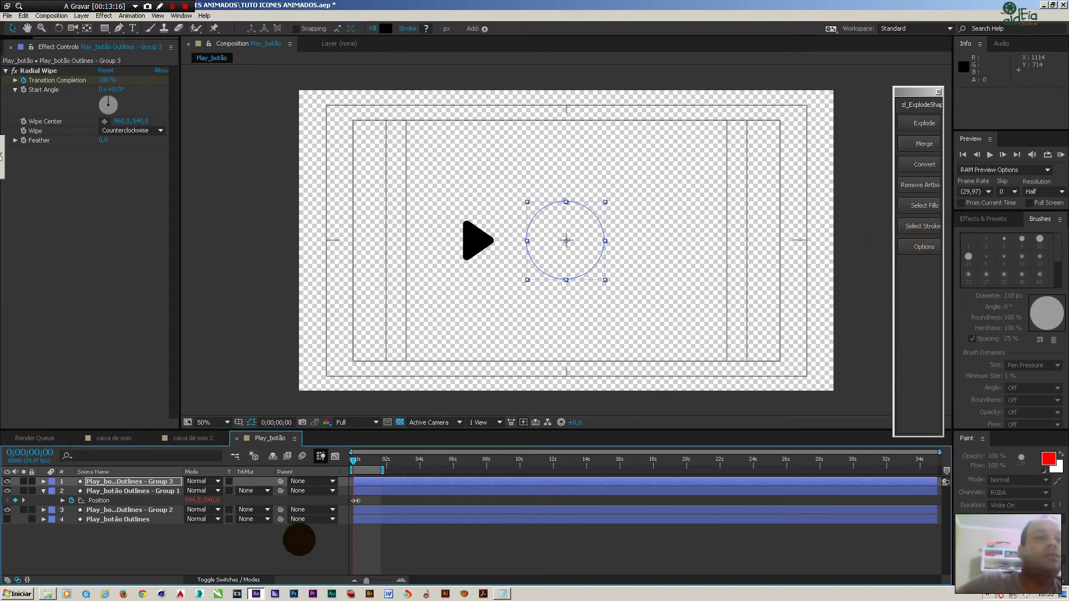
left_click(305, 547)
left_click(356, 491)
left_click(253, 490)
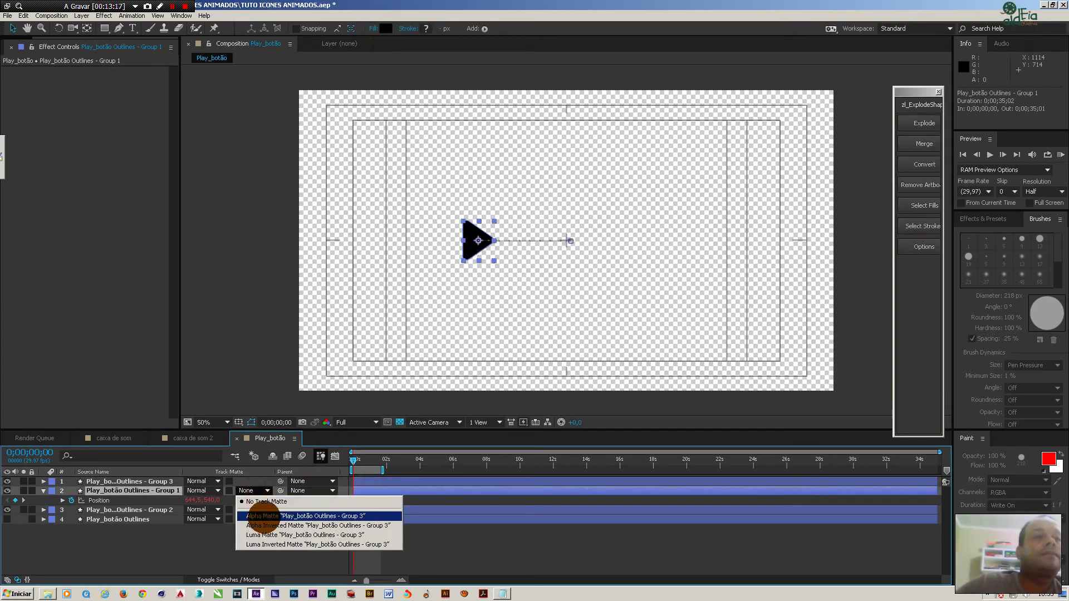
Set Group 1's track matte to Alpha Matte 'Play_botão Outlines - Group 3' and scrub to check.
left_click(258, 508)
left_click_drag(356, 461, 363, 461)
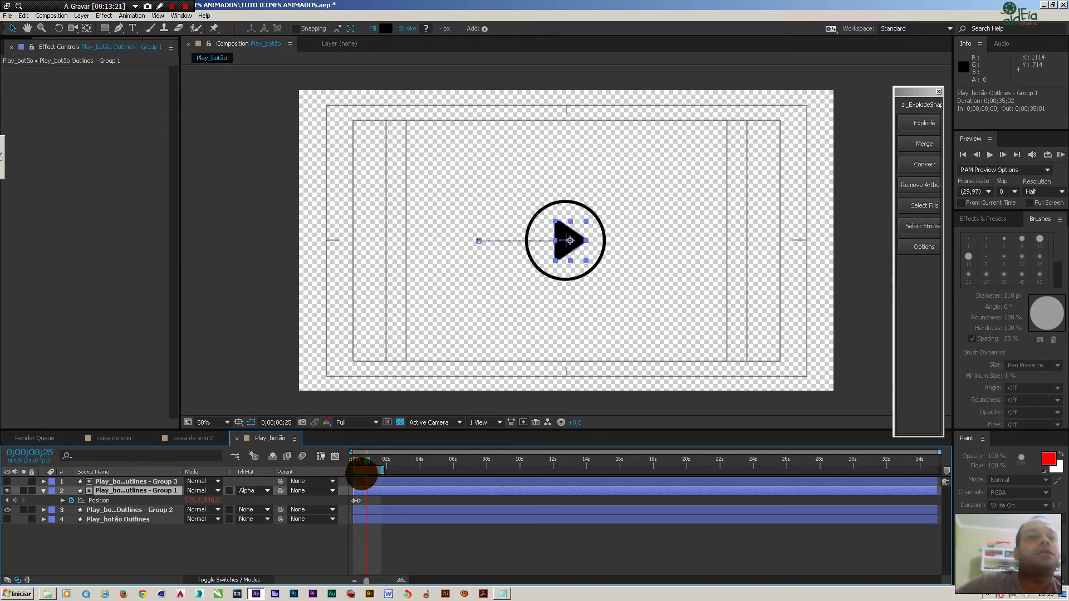
left_click(125, 111)
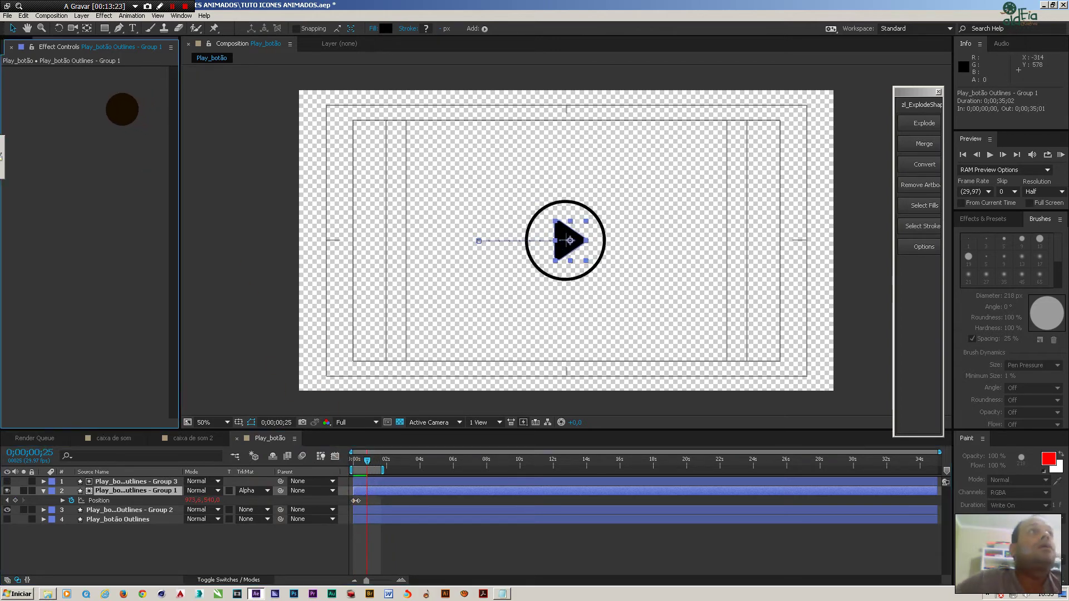
Delete the Radial Wipe from Group 3 and return to the start of the timeline.
left_click(386, 501)
left_click(389, 482)
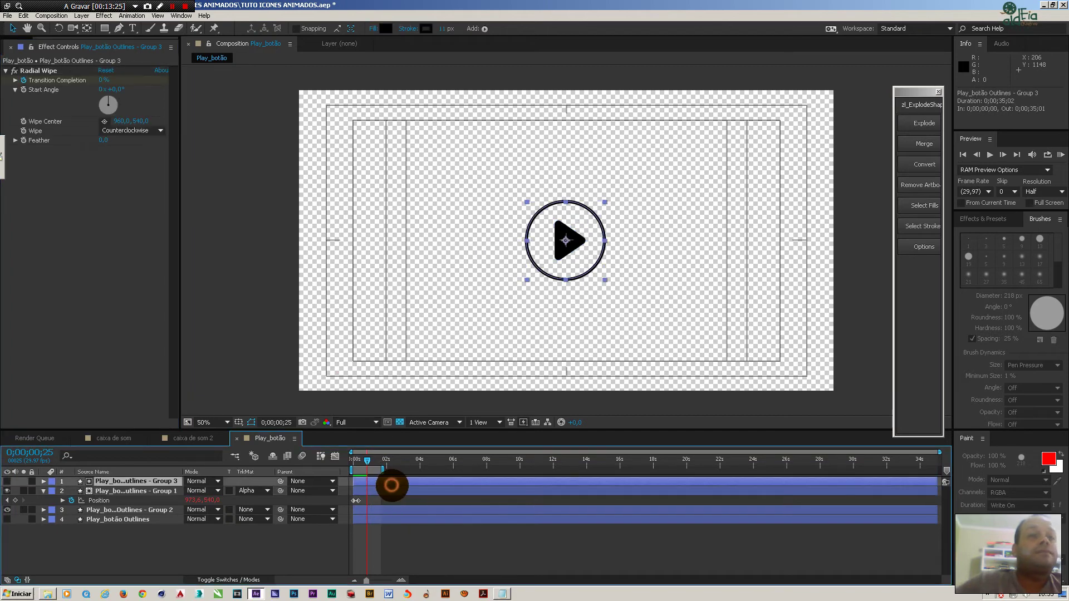
left_click(39, 71)
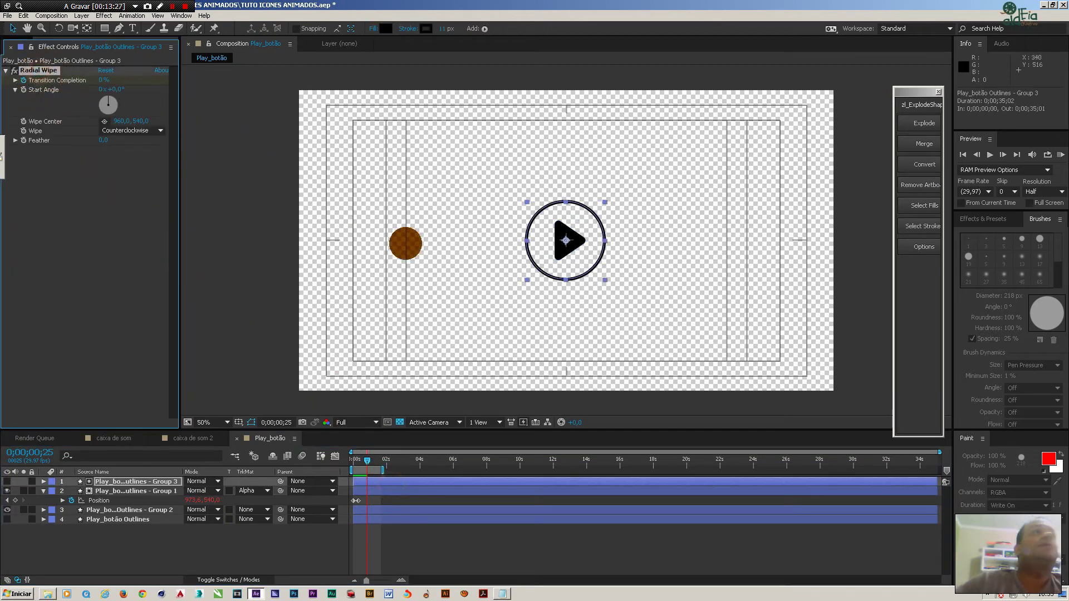
key("Delete")
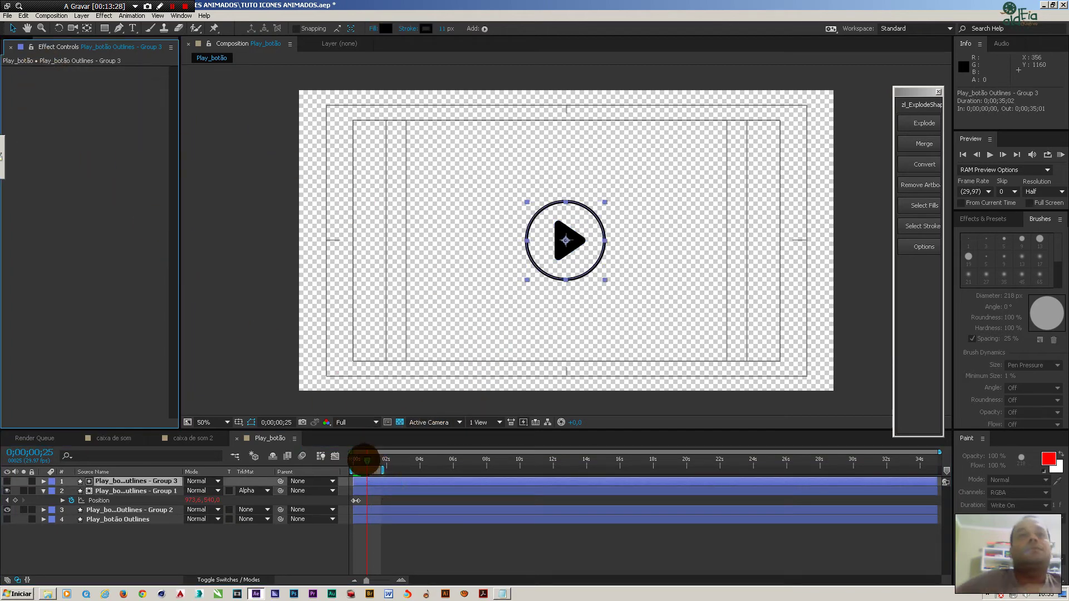
left_click(346, 460)
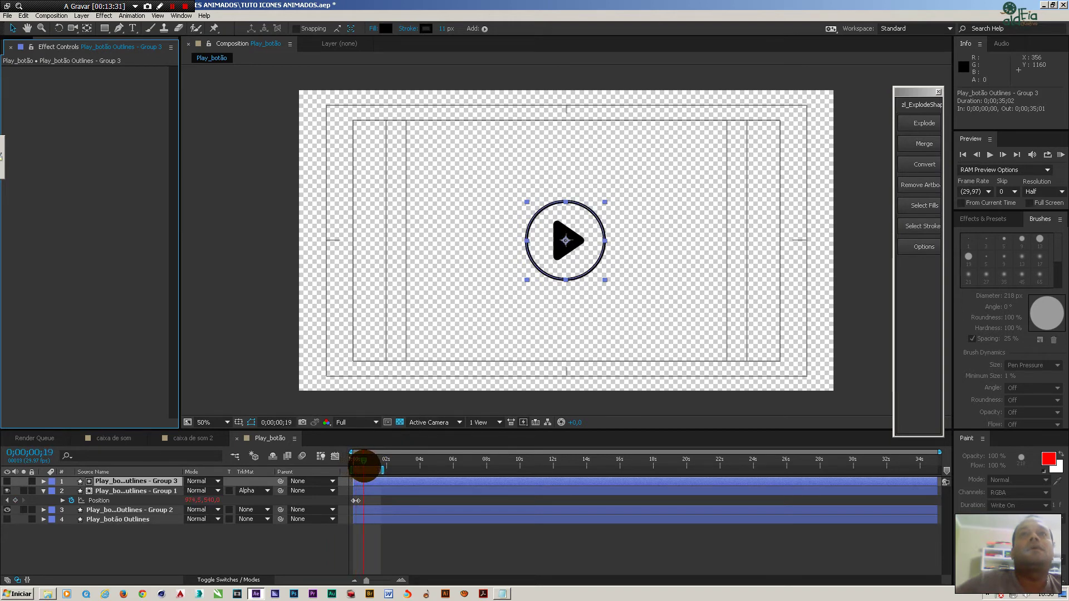
RAM-preview the finished play-button animation, then show the Project panel item list.
key("KP_0")
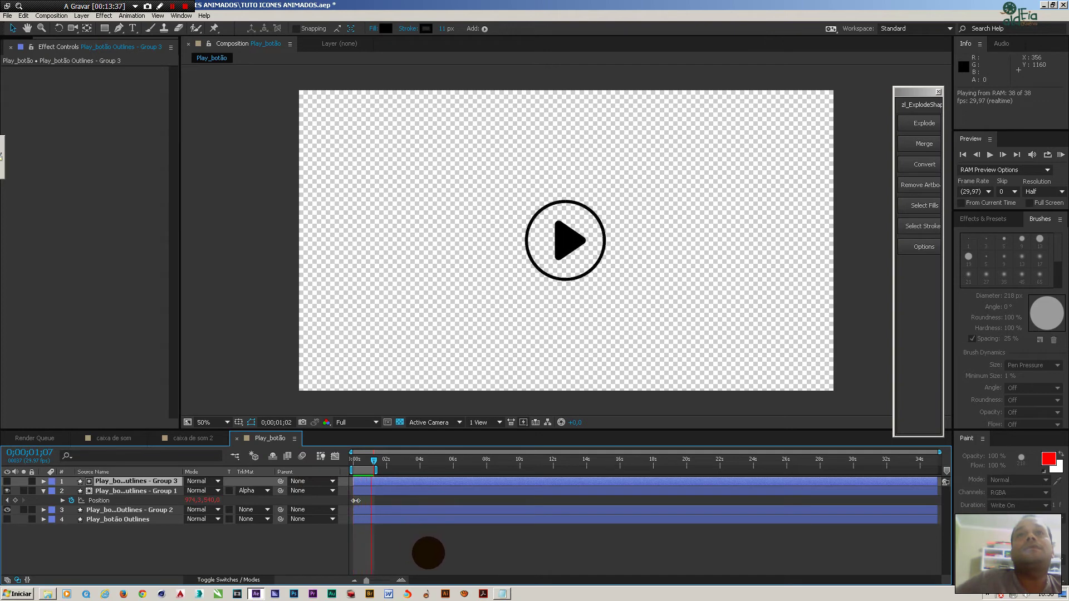
mouse_move(364, 469)
left_mouse_down()
mouse_move(355, 466)
mouse_move(378, 466)
left_mouse_up()
left_click(397, 543)
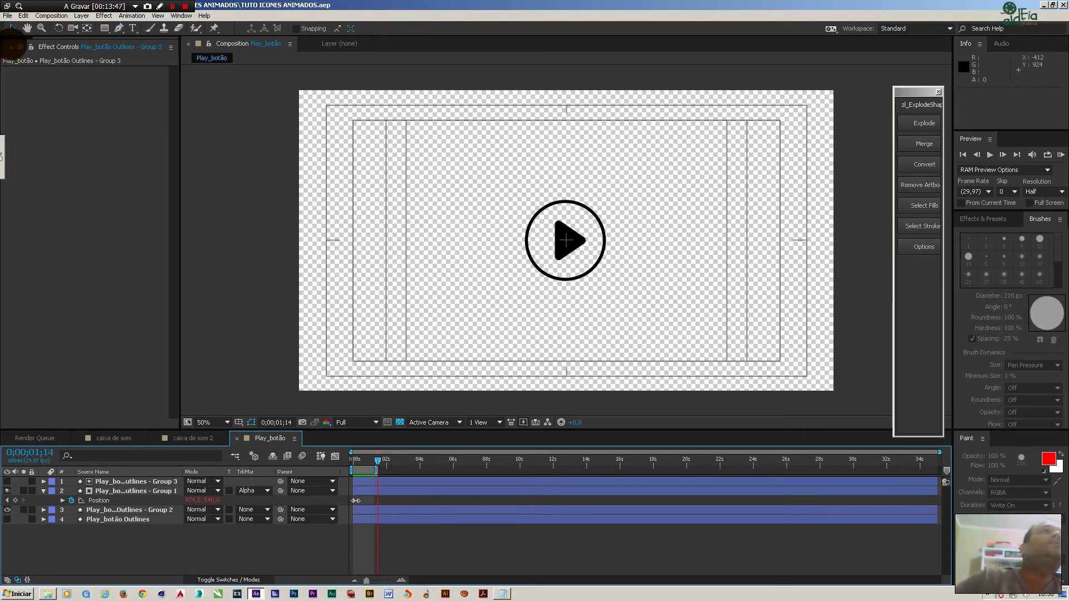
left_click(16, 47)
Nest Play_botão in a new Play_botão 2 composition and scrub to 0;00;03;09.
left_click(52, 281)
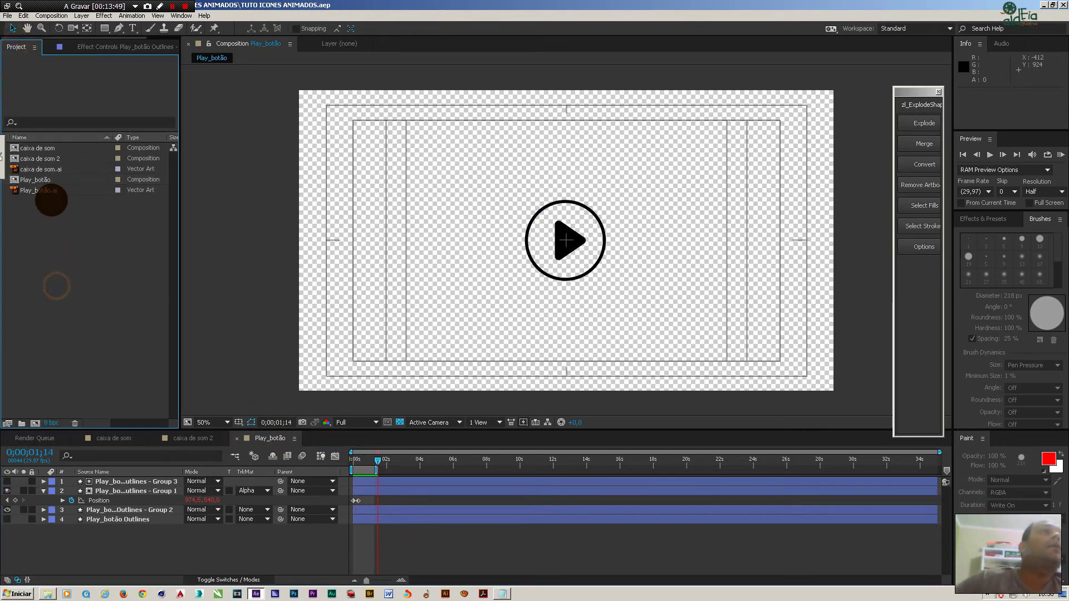
left_click(43, 179)
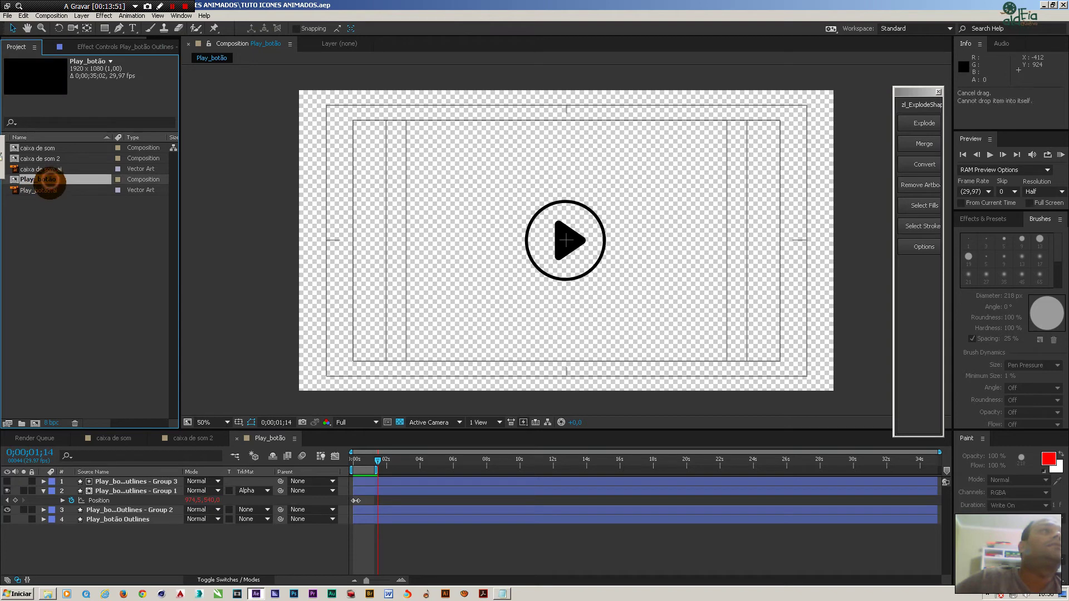
left_click_drag(49, 181, 35, 423)
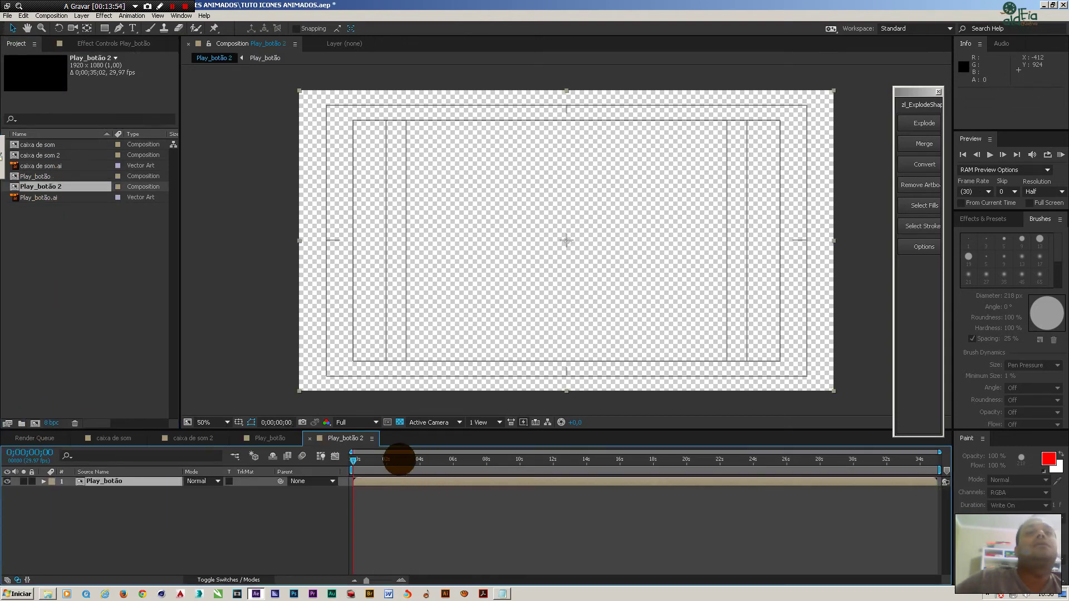
left_click_drag(399, 460, 408, 460)
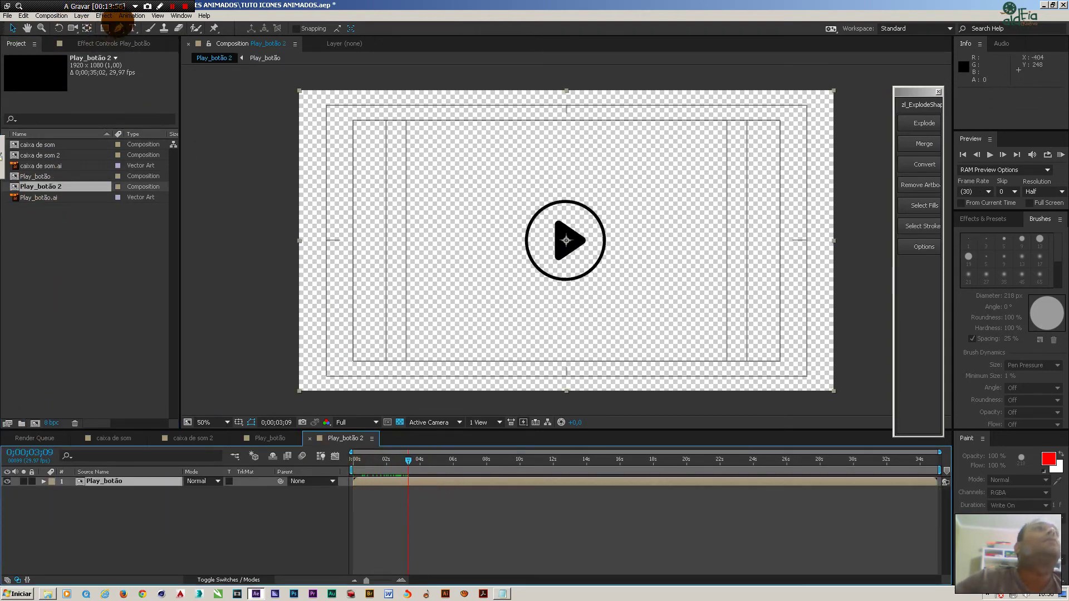
left_click(105, 16)
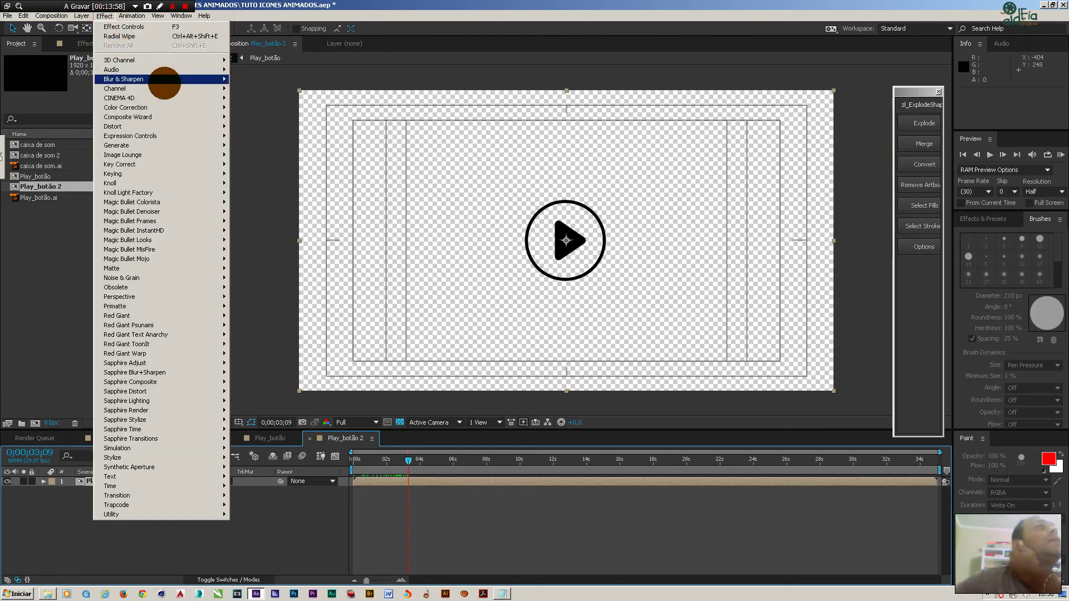
Apply a Generate > Fill effect coloured orange D85100 to the play icon and preview the animation.
mouse_move(189, 108)
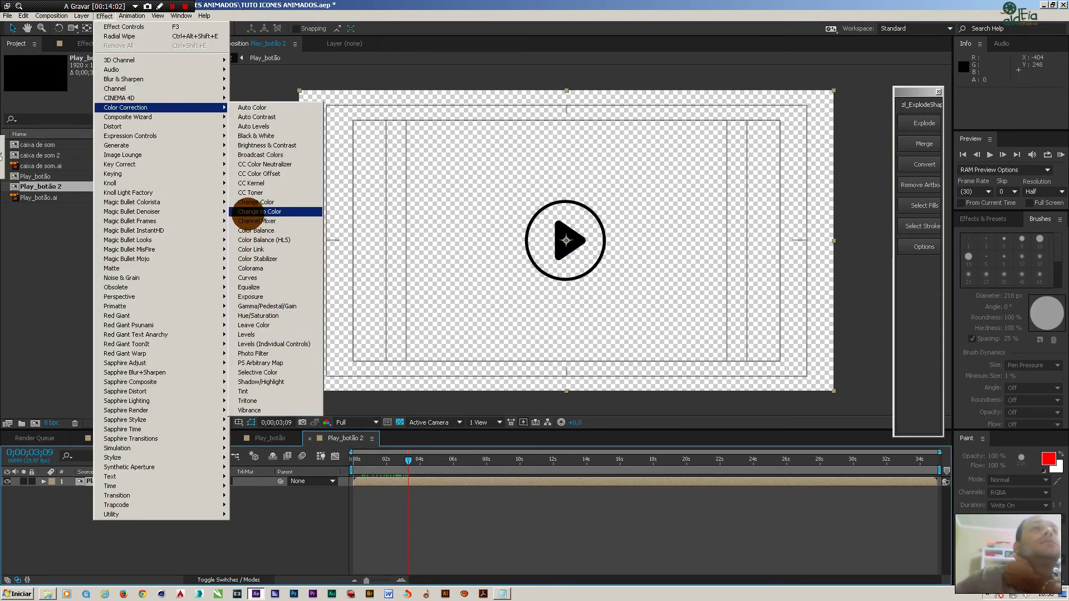
mouse_move(164, 149)
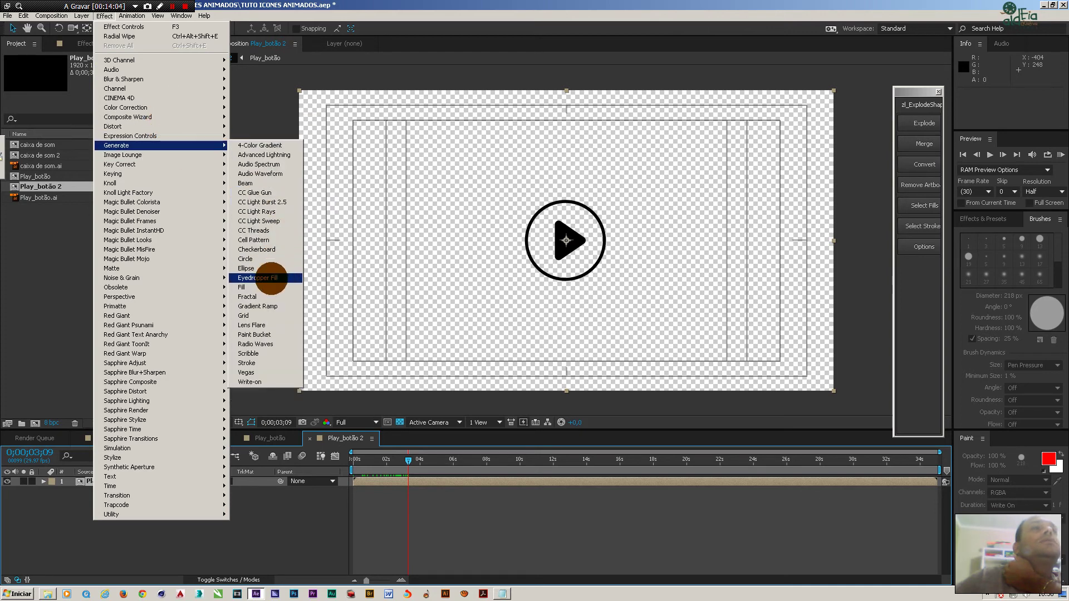
left_click(269, 274)
left_click(105, 96)
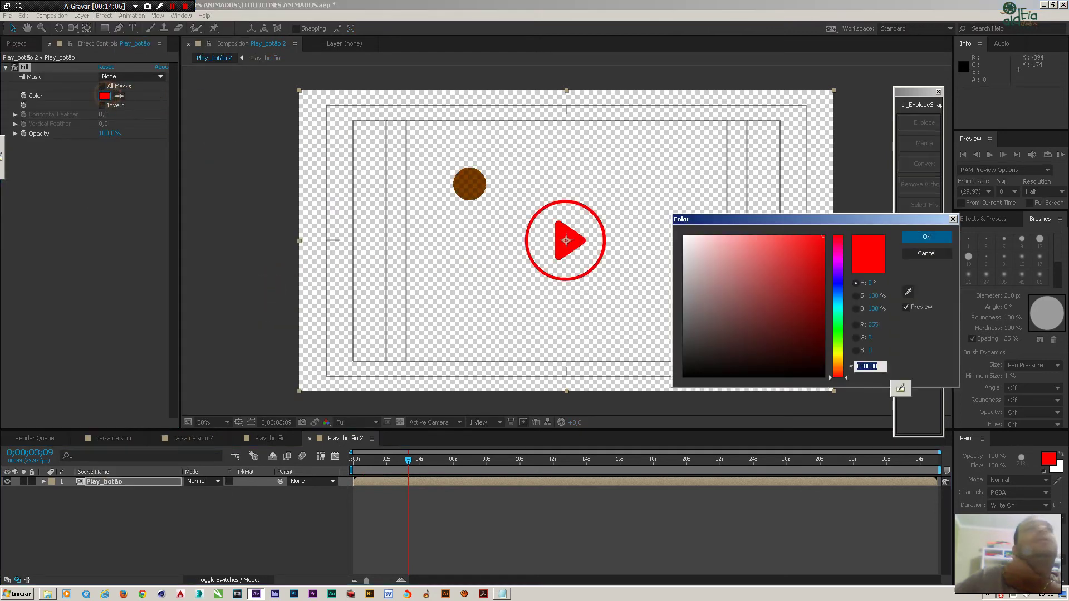
left_click(836, 365)
left_click_drag(774, 312, 828, 251)
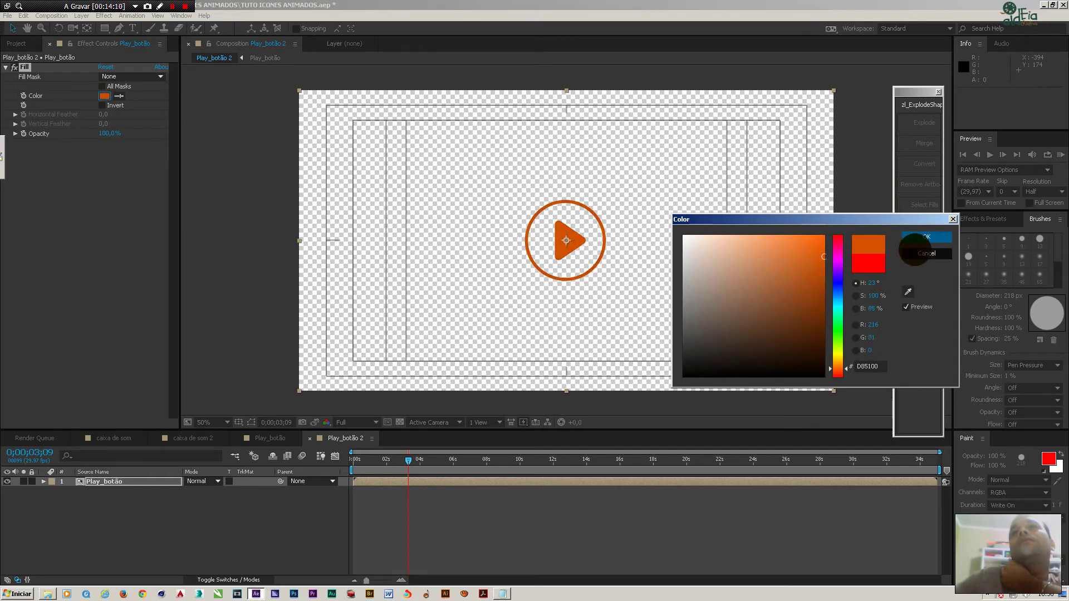
left_click(924, 238)
key("space")
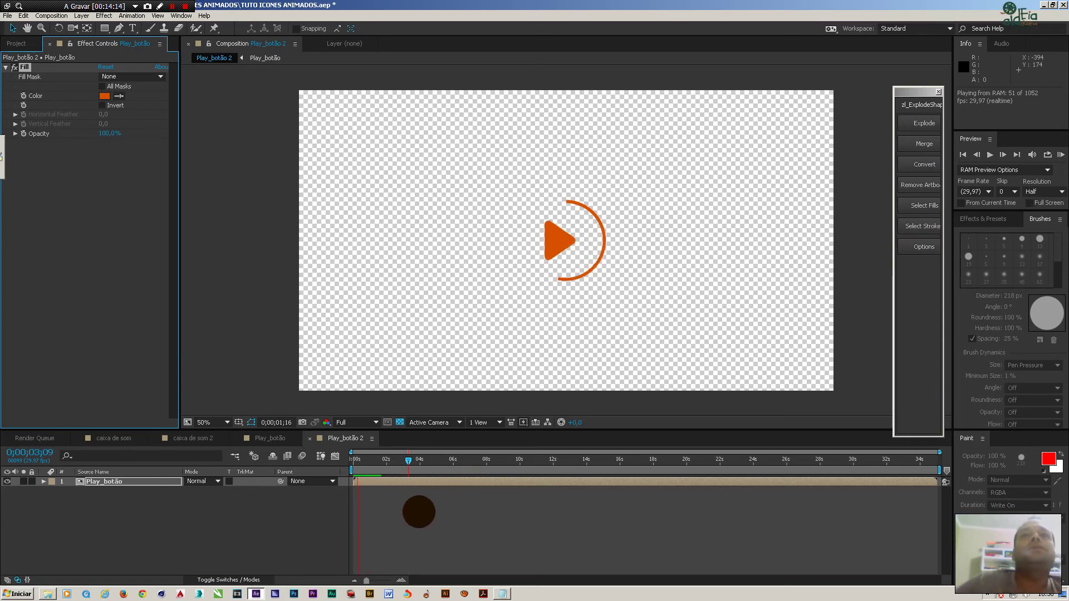
key("space")
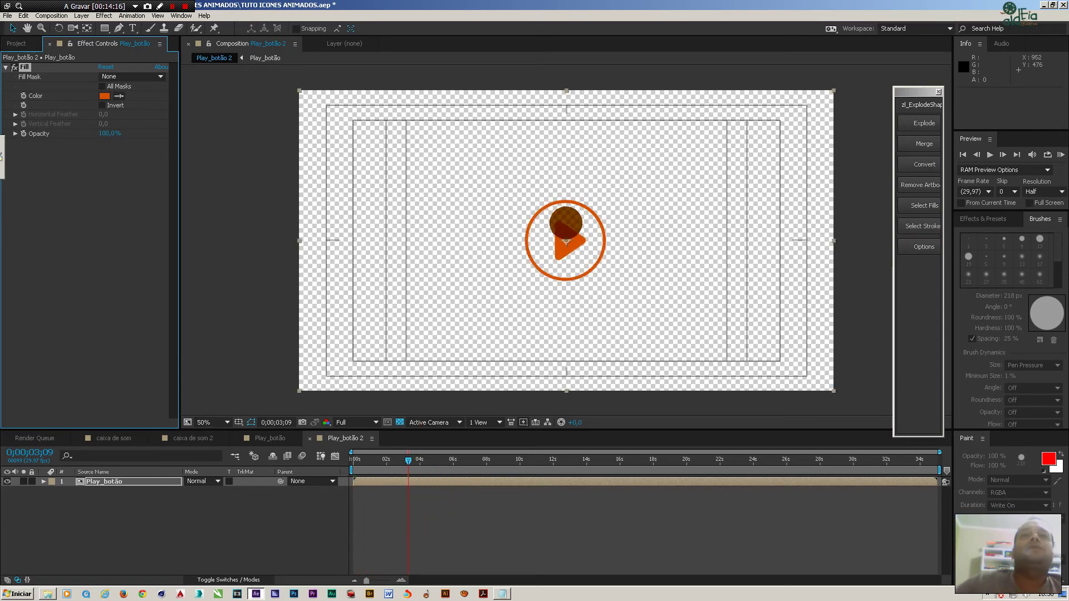
Add a 1920×1080 Black Solid 1 layer above the icon and start a Pen mask on it.
left_click(417, 511)
right_click(428, 507)
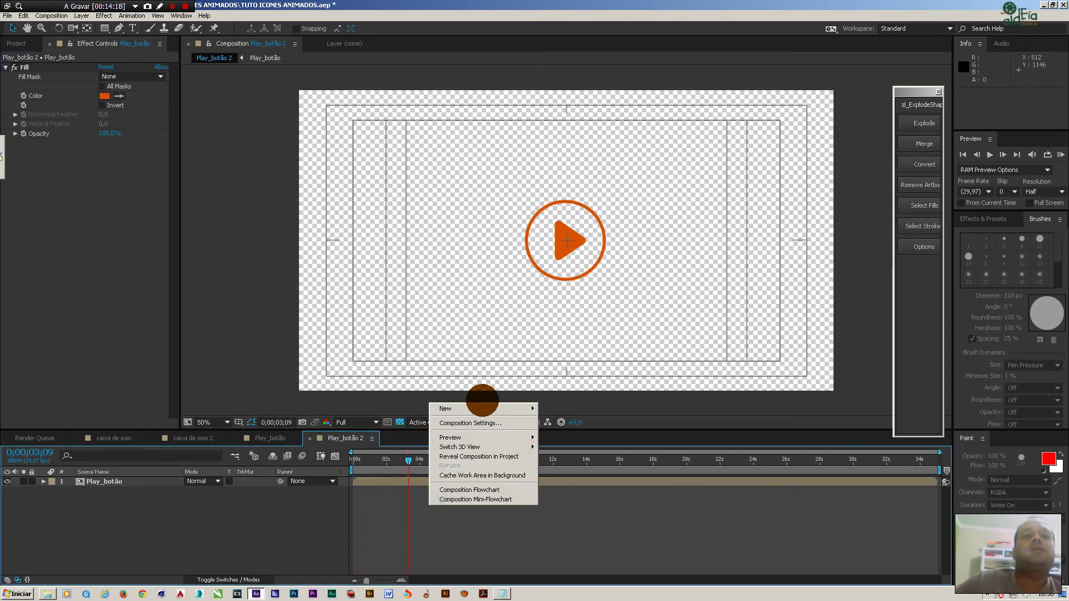
mouse_move(477, 408)
left_click(562, 433)
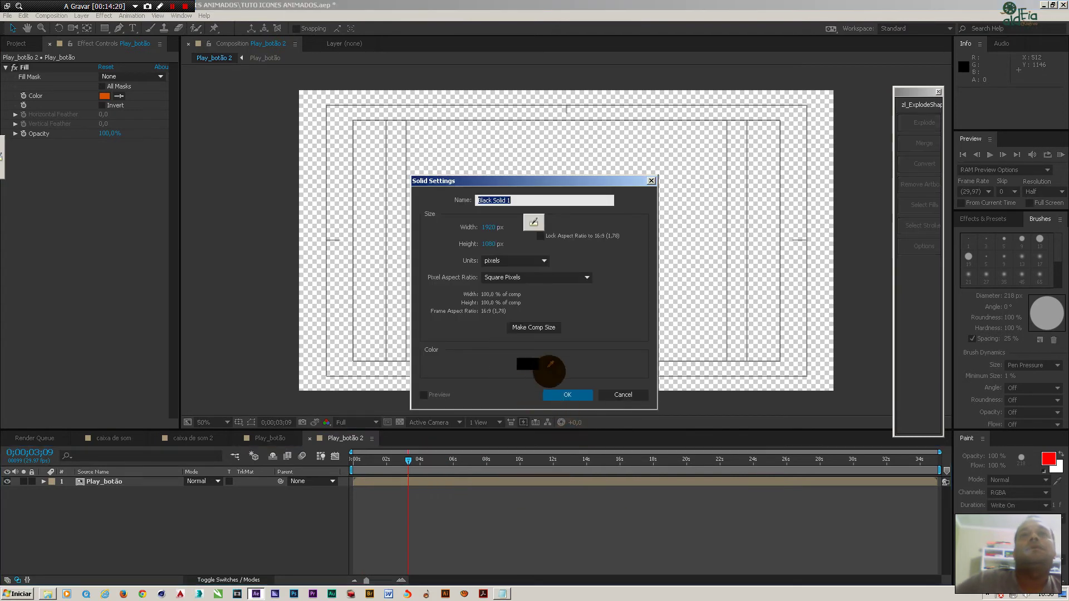
left_click(563, 394)
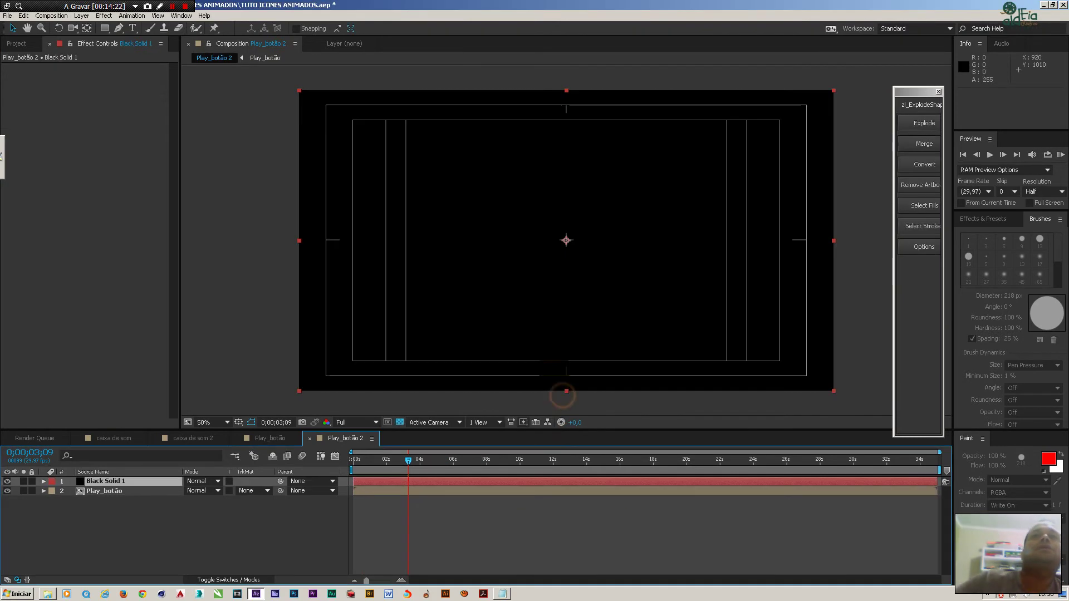
left_click(119, 28)
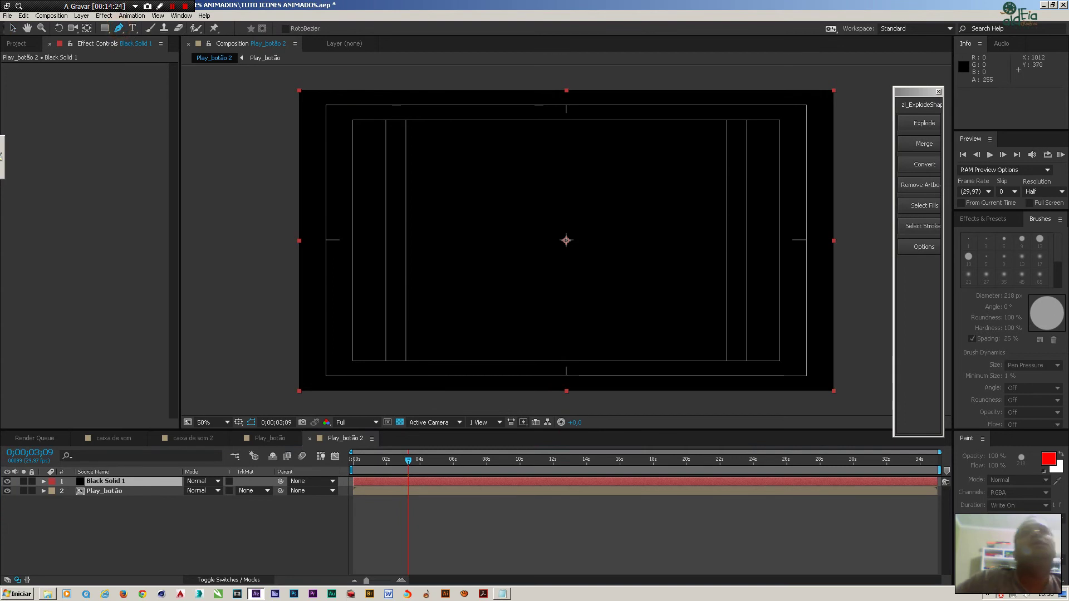
left_click(586, 180)
Draw three short line masks on Black Solid 1 and shorten the lowest line toward the centre.
left_click(469, 480)
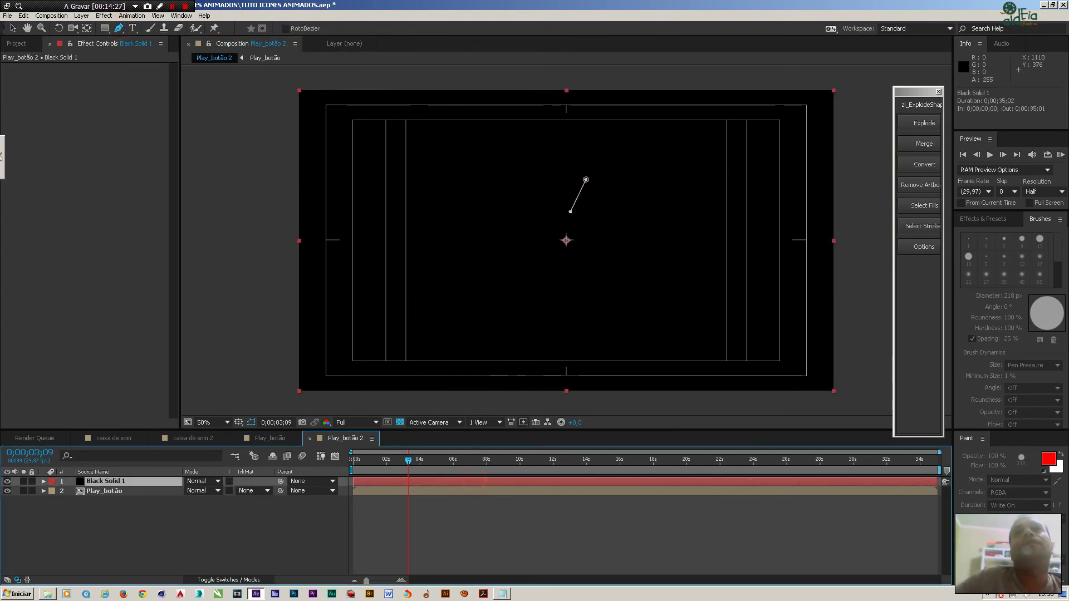
left_click(582, 224)
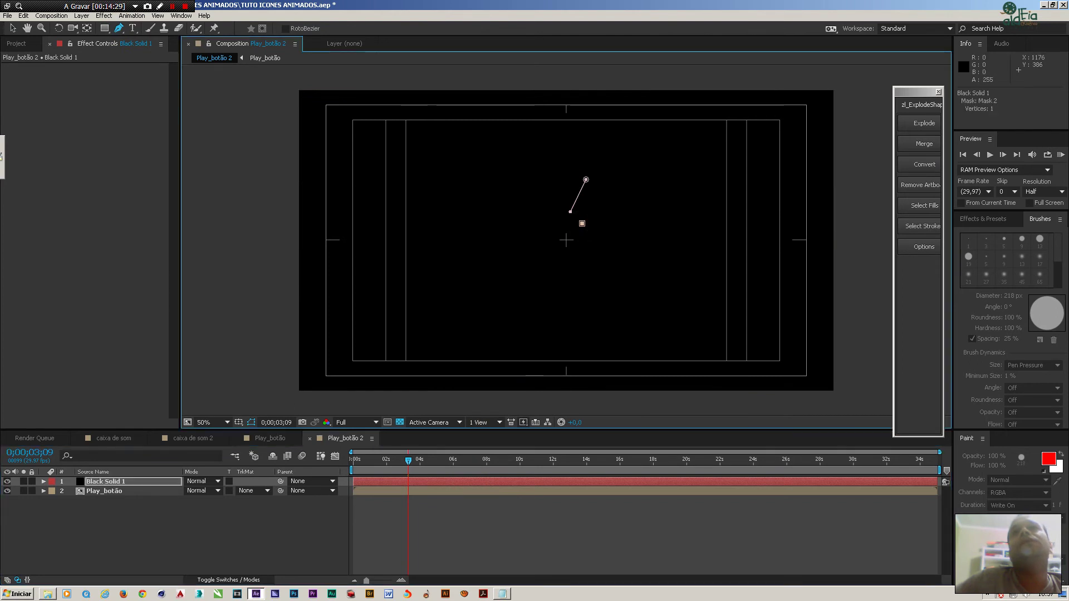
left_click(466, 515)
left_click(475, 466)
left_click(475, 480)
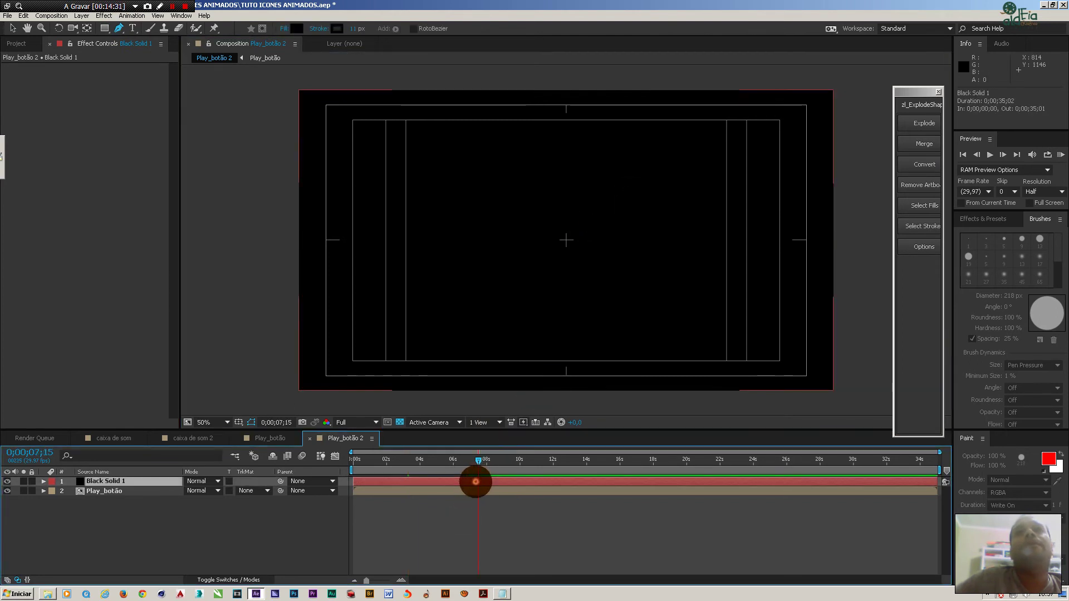
left_click(583, 242)
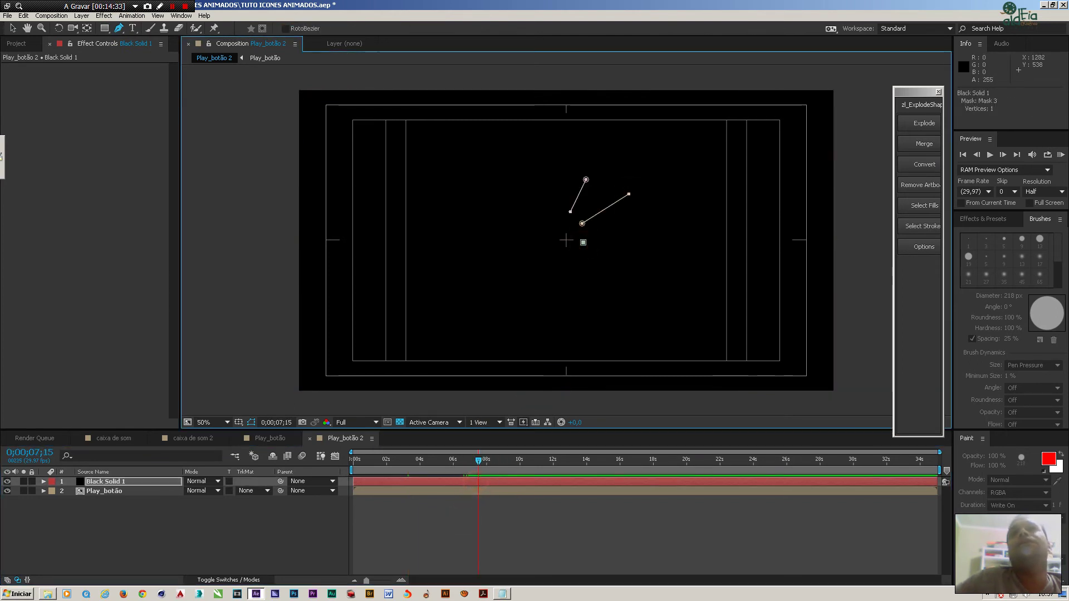
left_click(657, 239)
left_click(479, 520)
left_click(496, 480)
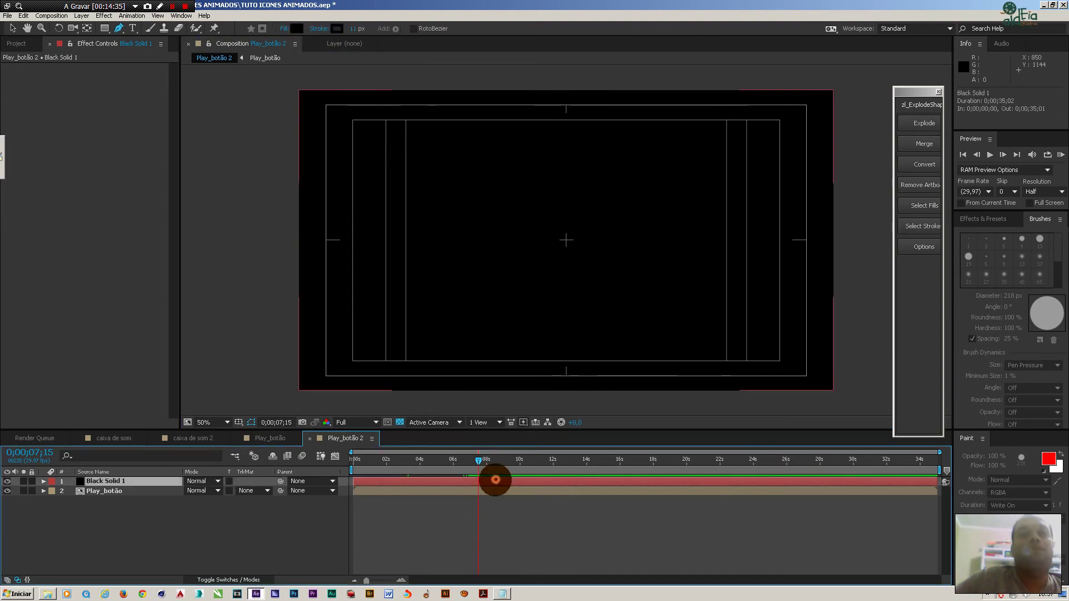
left_click(586, 180)
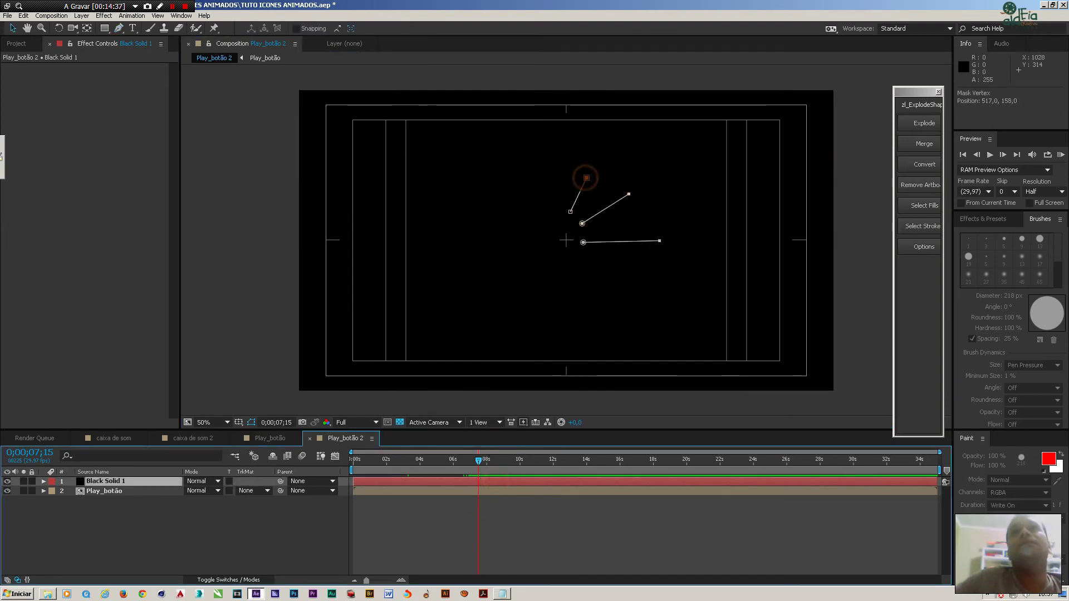
left_click_drag(657, 241, 630, 253)
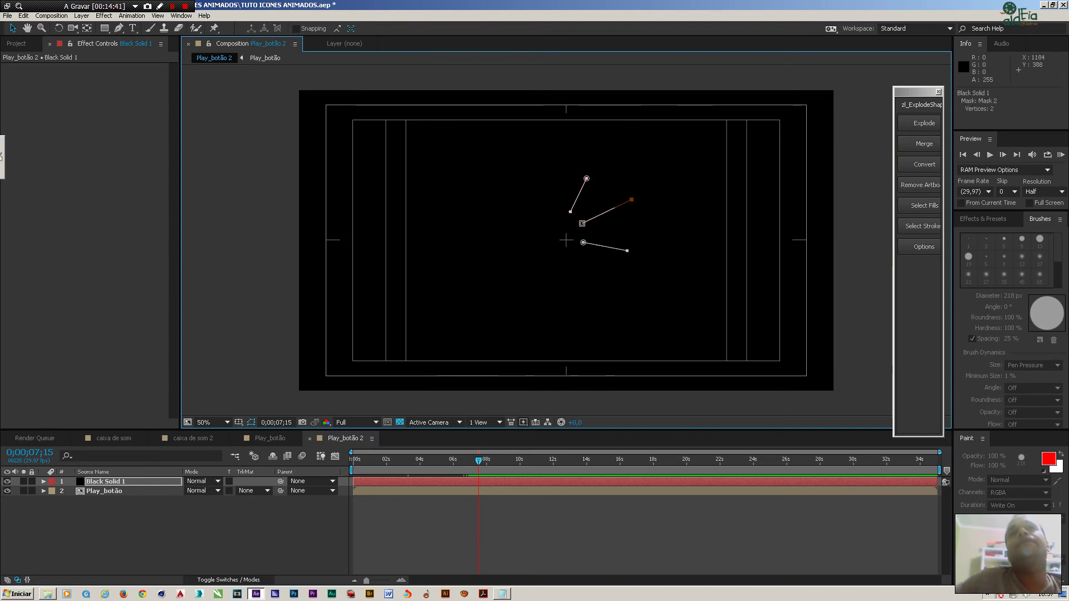
left_click(480, 482)
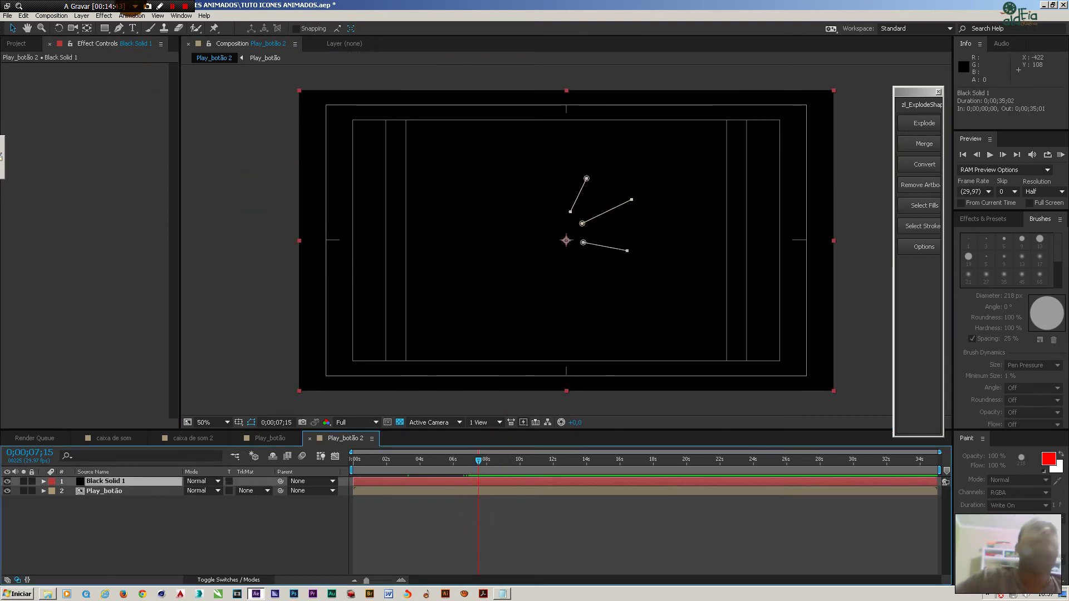
Apply a Generate > Stroke effect to Black Solid 1, tracing Mask 1 in white.
left_click(105, 16)
mouse_move(189, 147)
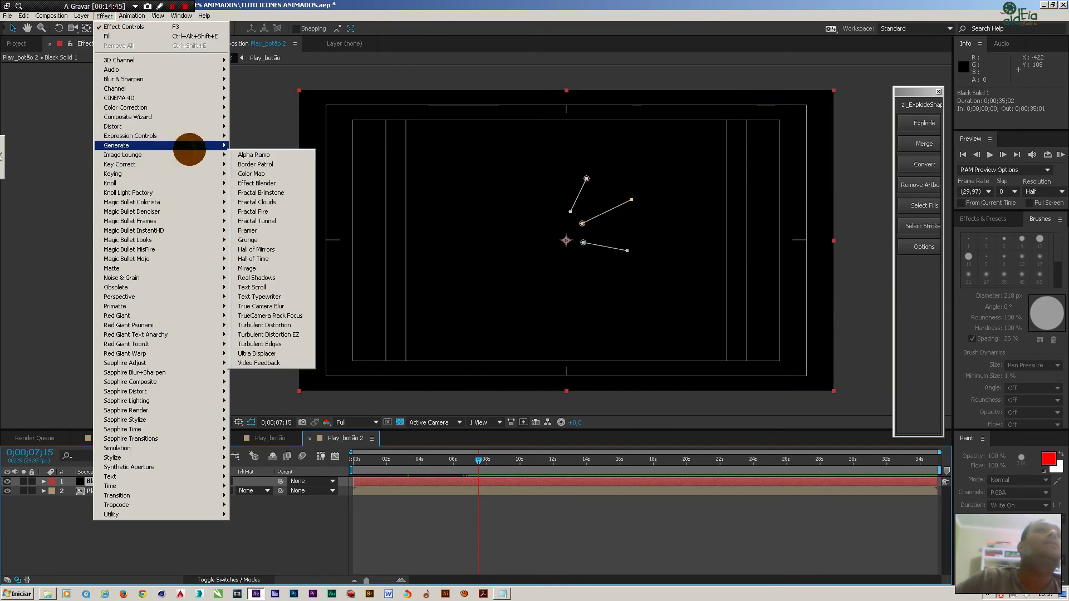
left_click(269, 362)
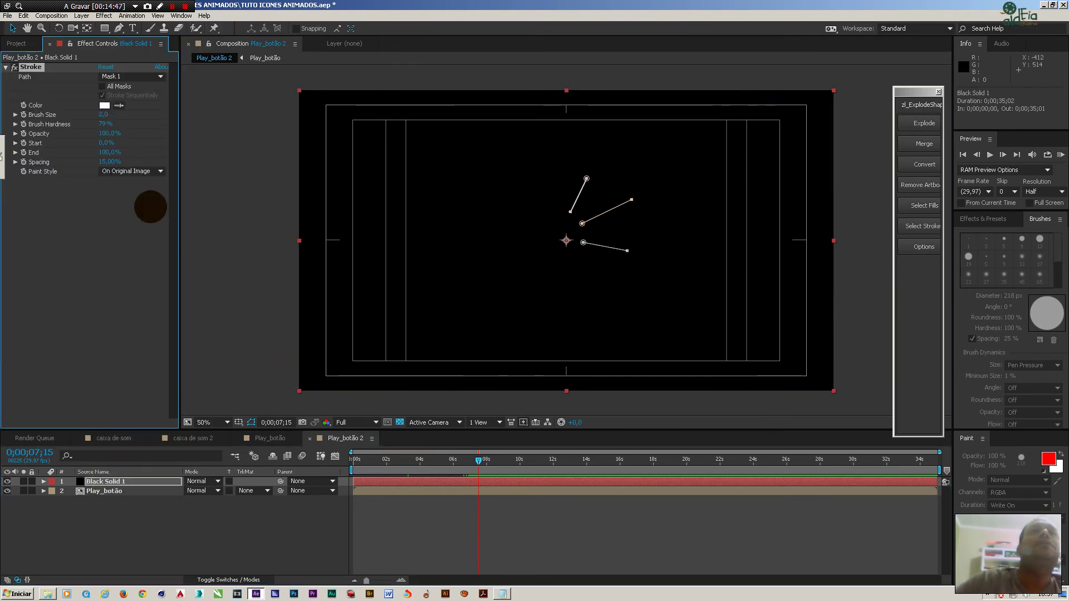
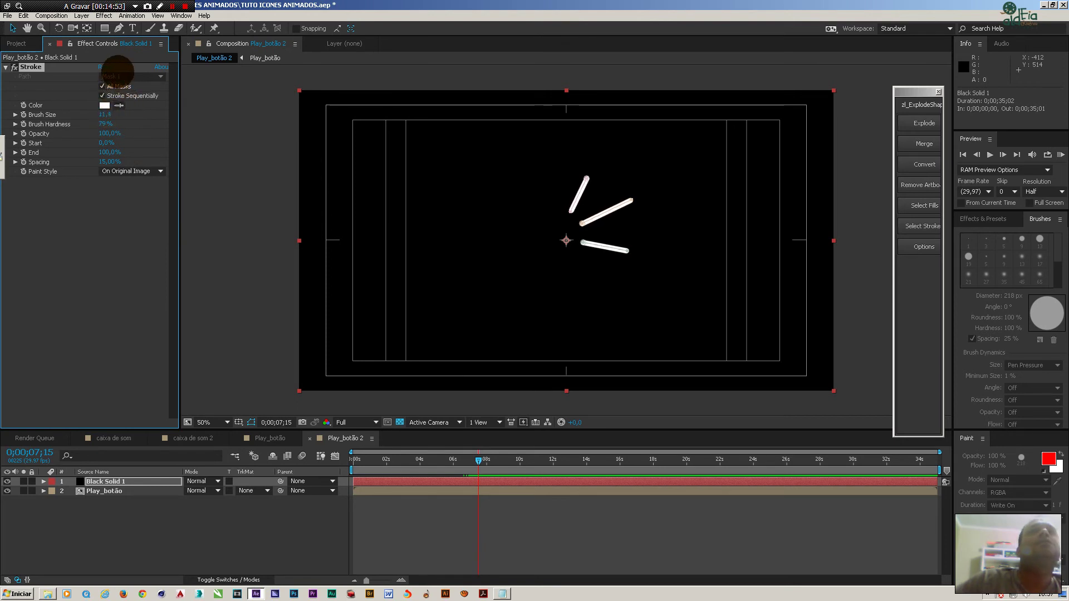
Paint the Stroke On Transparent, rotate the burst masks about 13°, and show a black background.
left_click(133, 171)
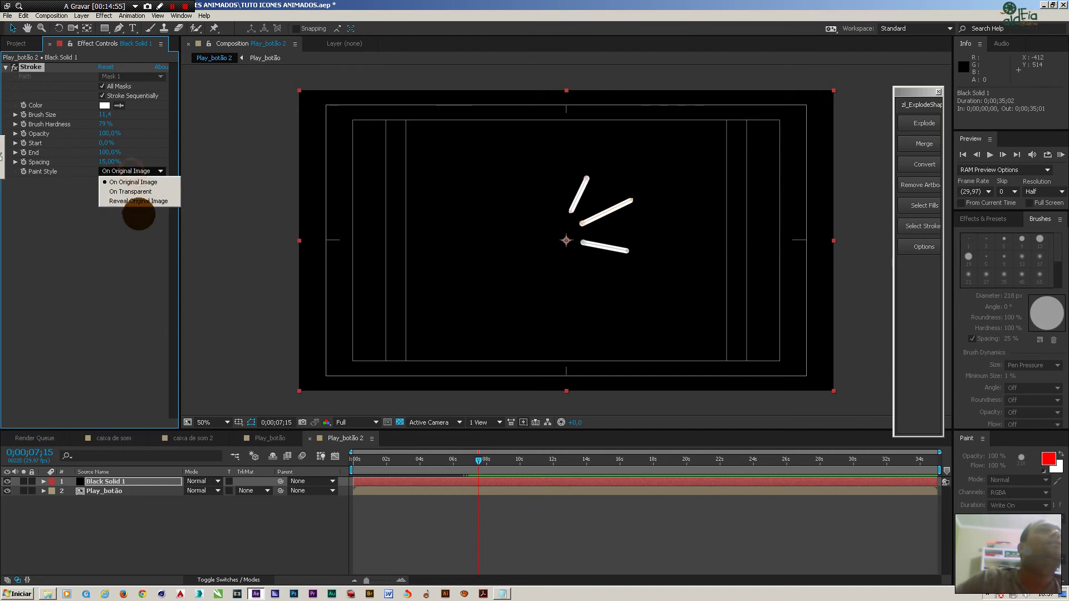
left_click(139, 192)
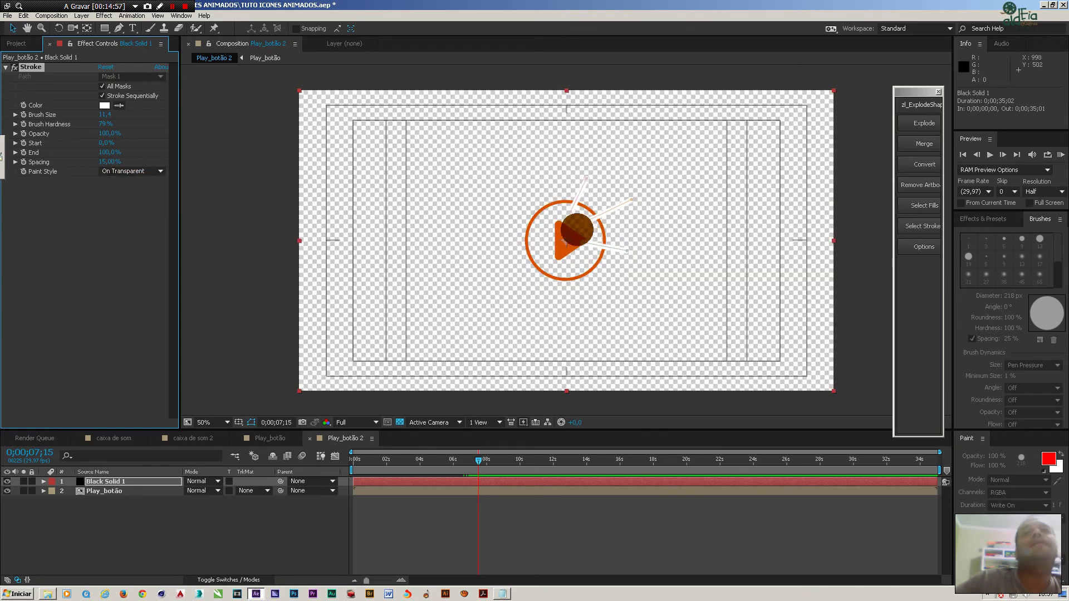
left_click_drag(545, 162, 674, 235)
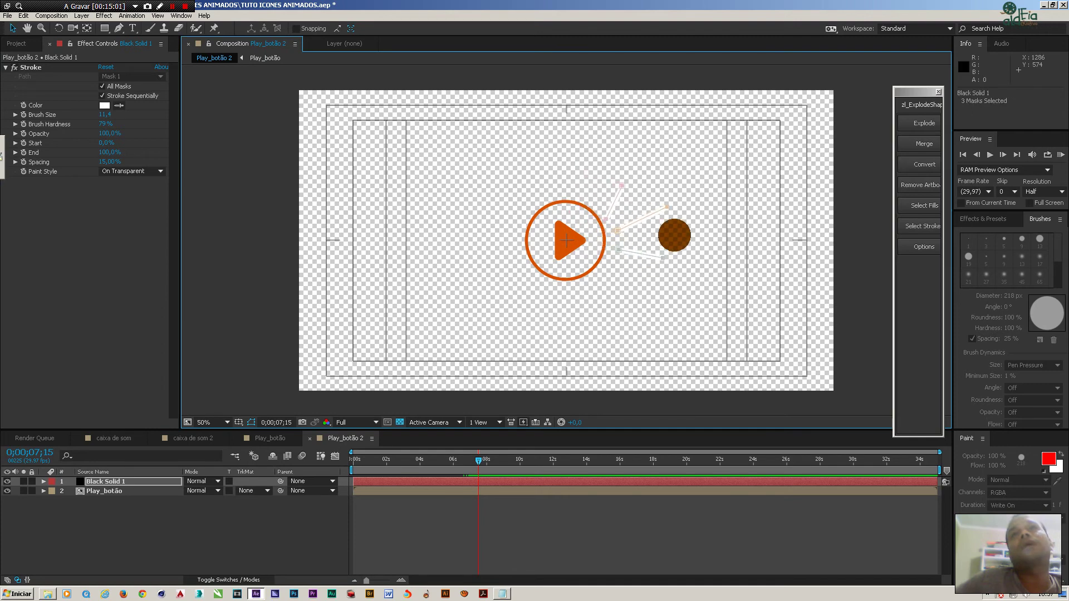
key("ctrl+t")
left_click_drag(684, 194, 651, 217)
double_click(654, 221)
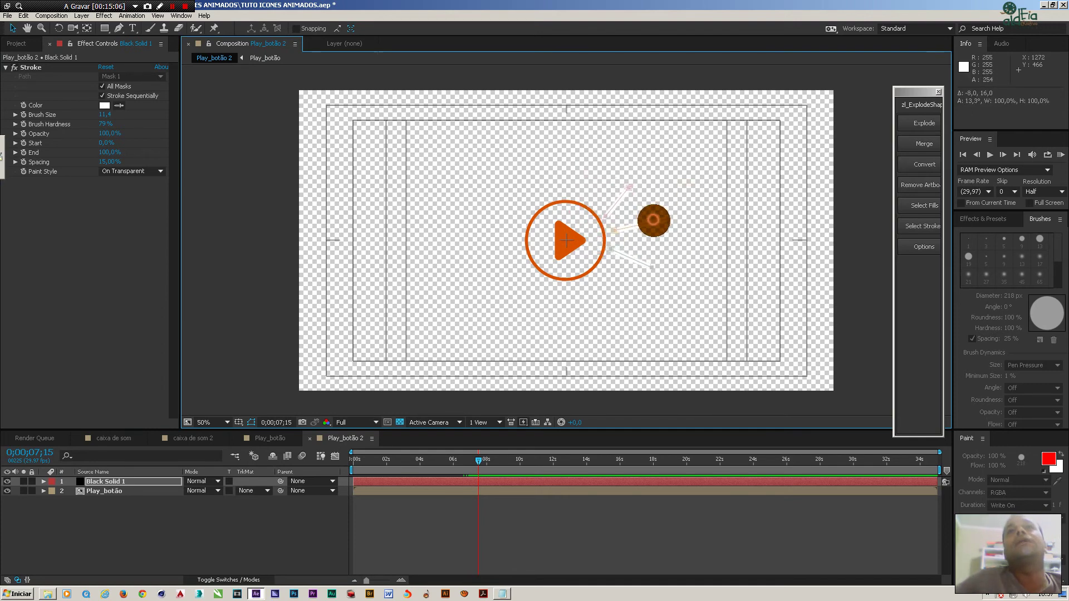
left_click(502, 482)
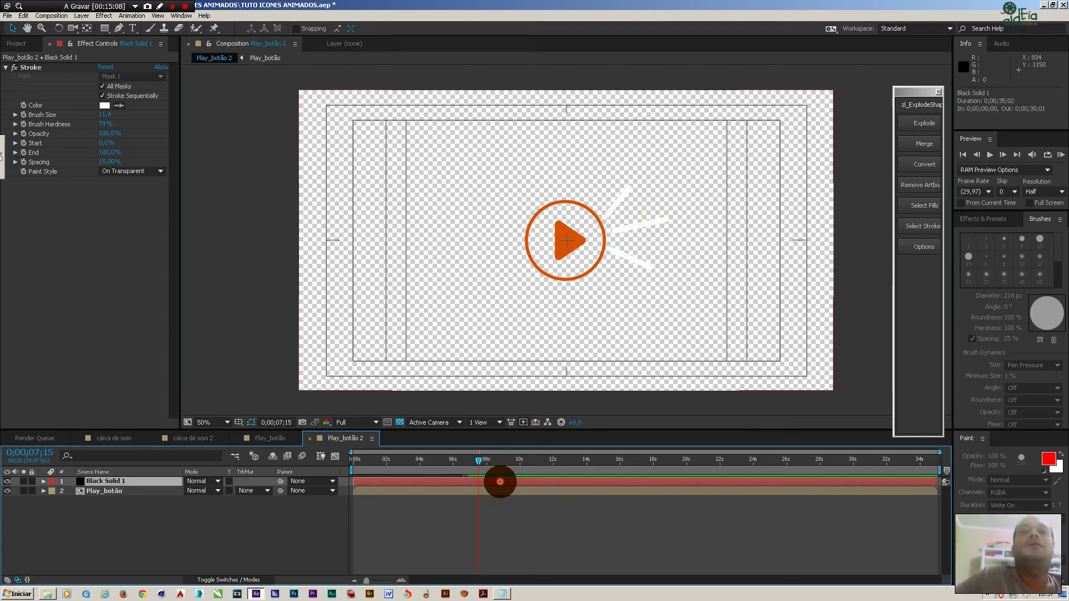
left_click(400, 422)
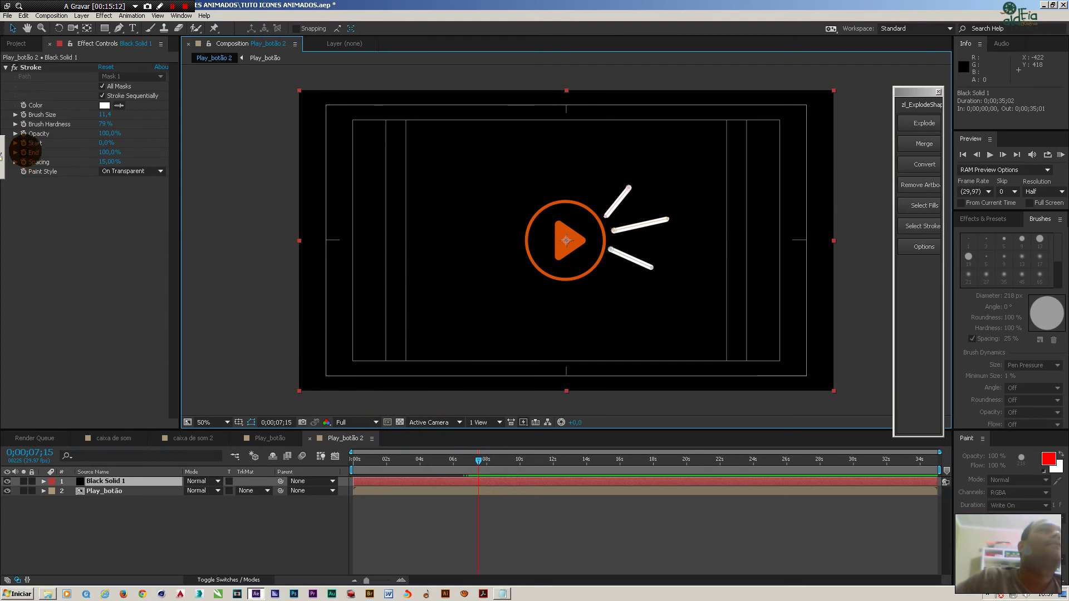
Move the Stroke Start/End keyframes to 0;00;01;04 and shift the layer 17 frames later.
left_click(24, 152)
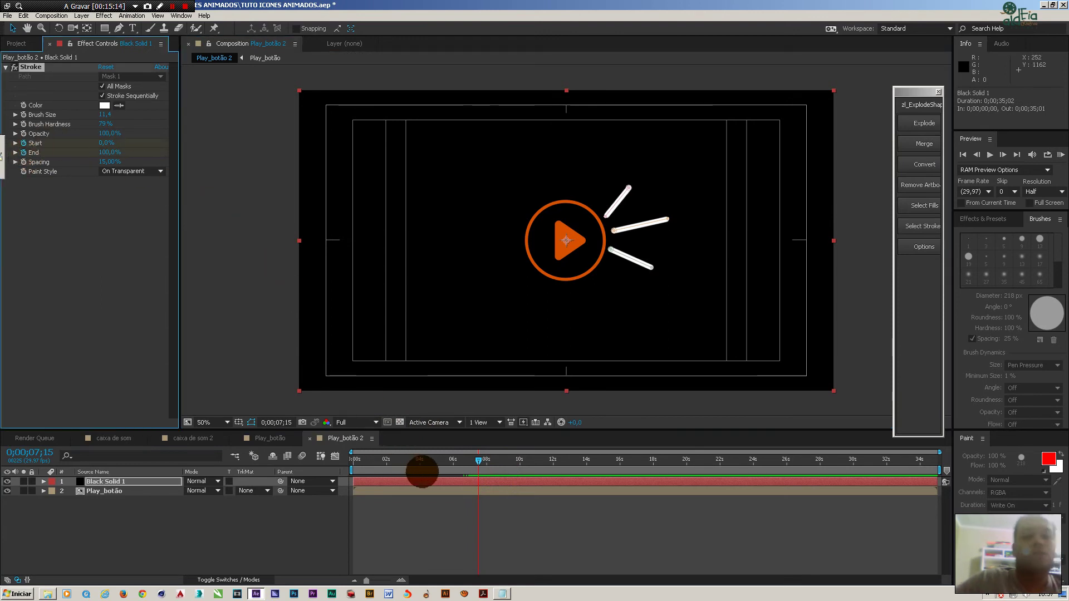
key("u")
left_click_drag(470, 505, 374, 519)
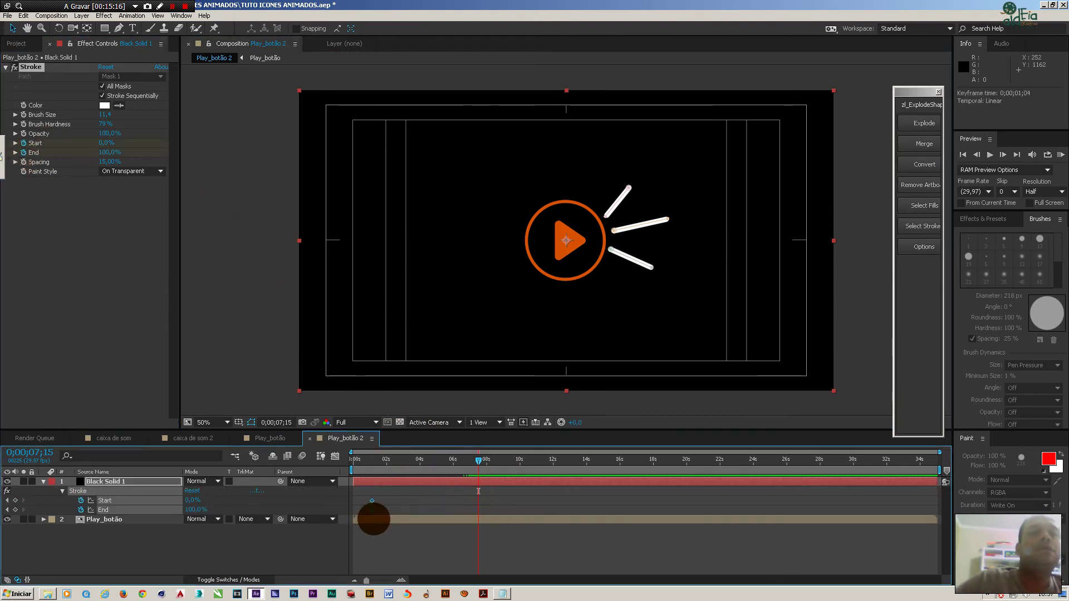
left_click(365, 461)
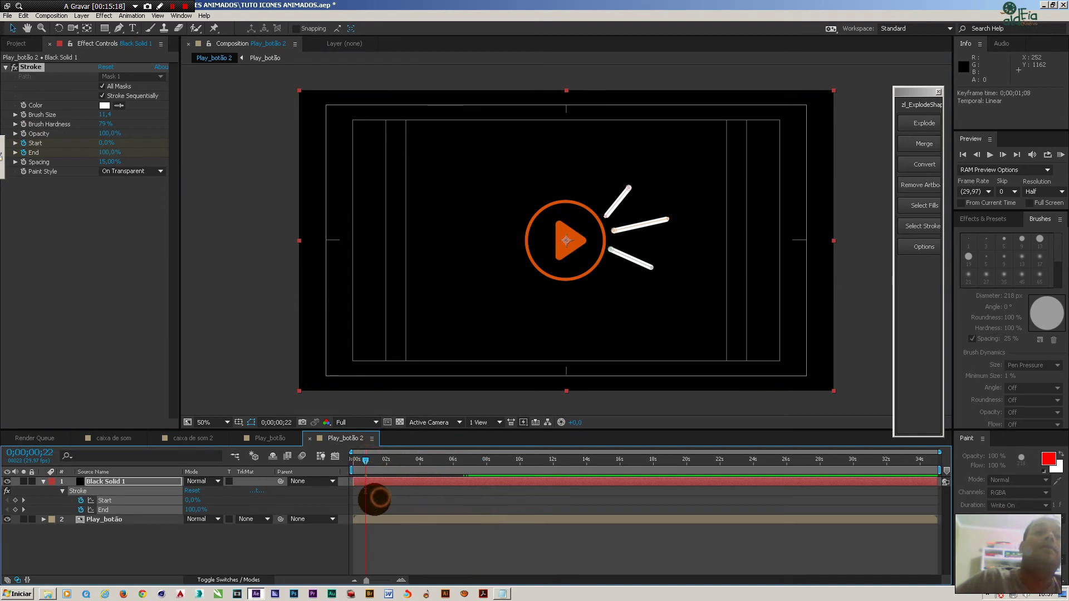
left_click_drag(366, 481, 384, 515)
Keyframe the Stroke End to 0% at 0;00;00;07.
left_click(357, 462)
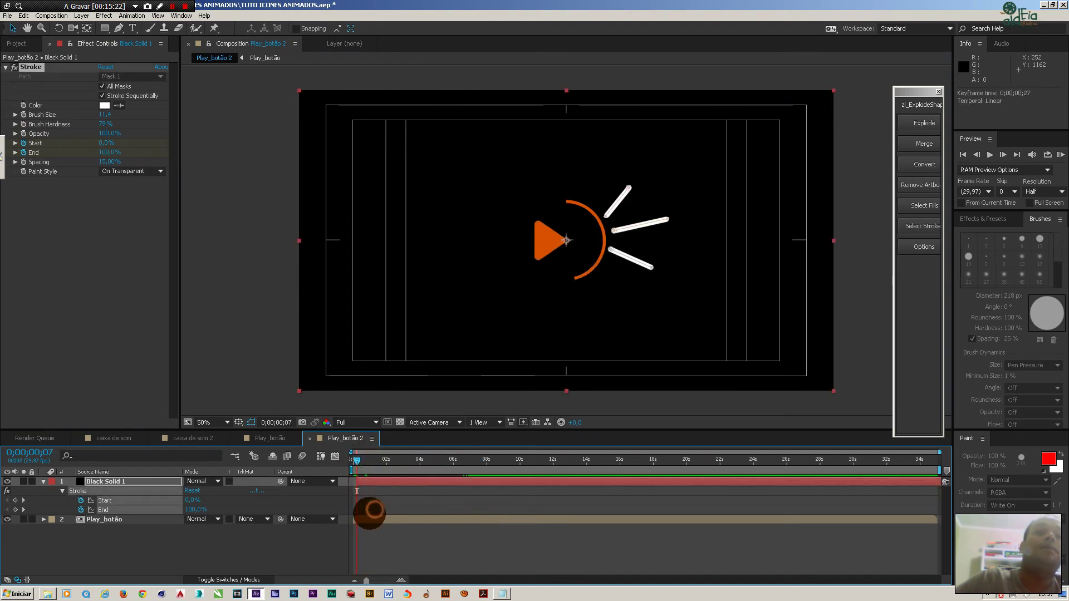
left_click(370, 480)
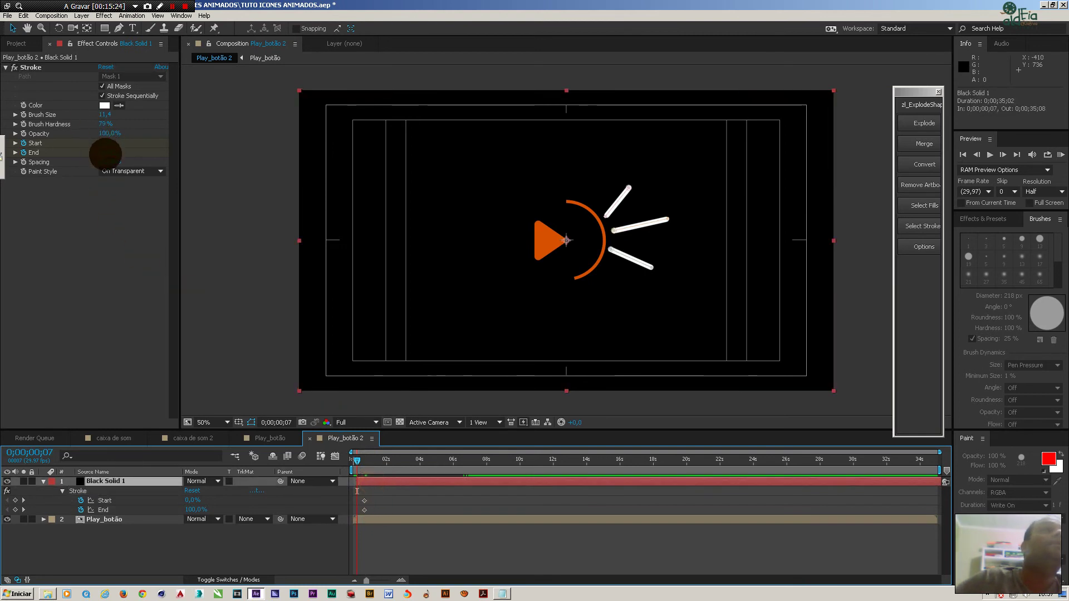
left_click_drag(105, 153, 90, 209)
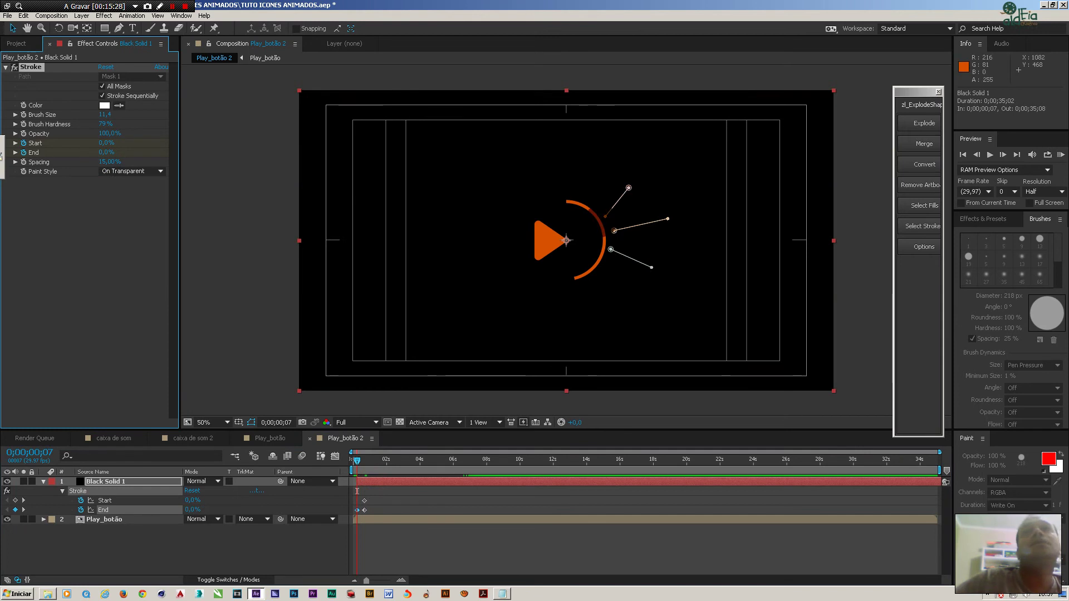
Set each mask's first vertex at its inner end, play it back, and disable Stroke Sequentially.
right_click(600, 221)
mouse_move(668, 227)
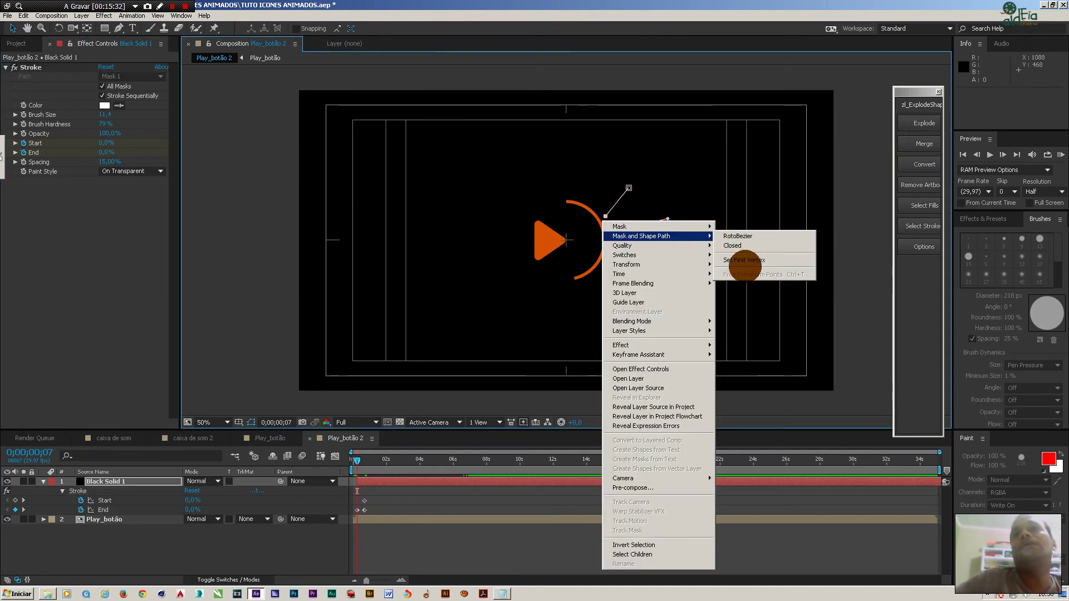
left_click(744, 260)
mouse_move(350, 458)
left_mouse_down()
mouse_move(364, 462)
mouse_move(346, 461)
left_mouse_up()
key("space")
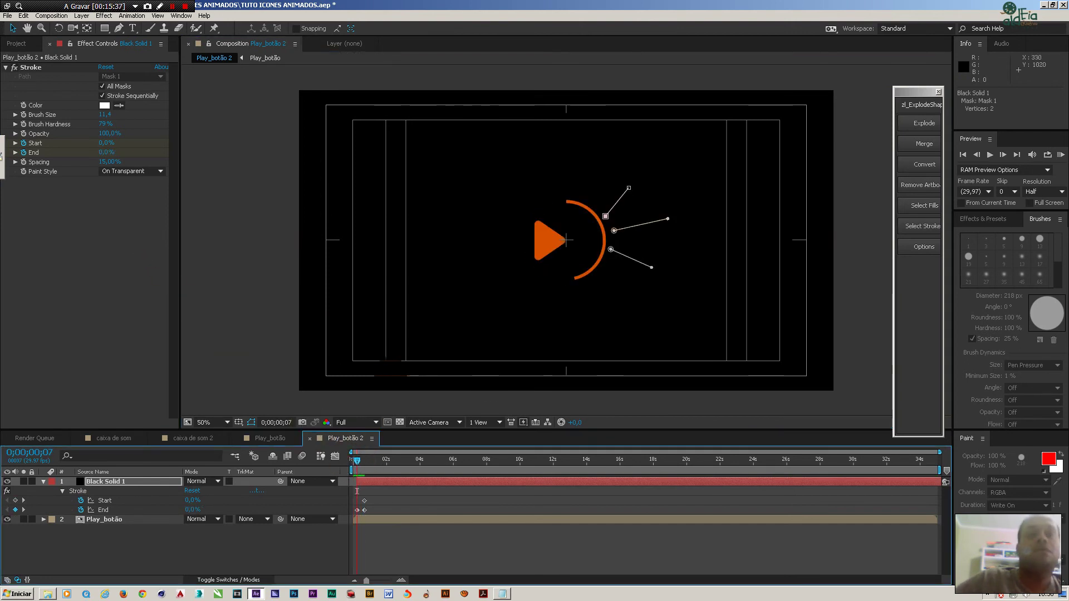
left_click(114, 95)
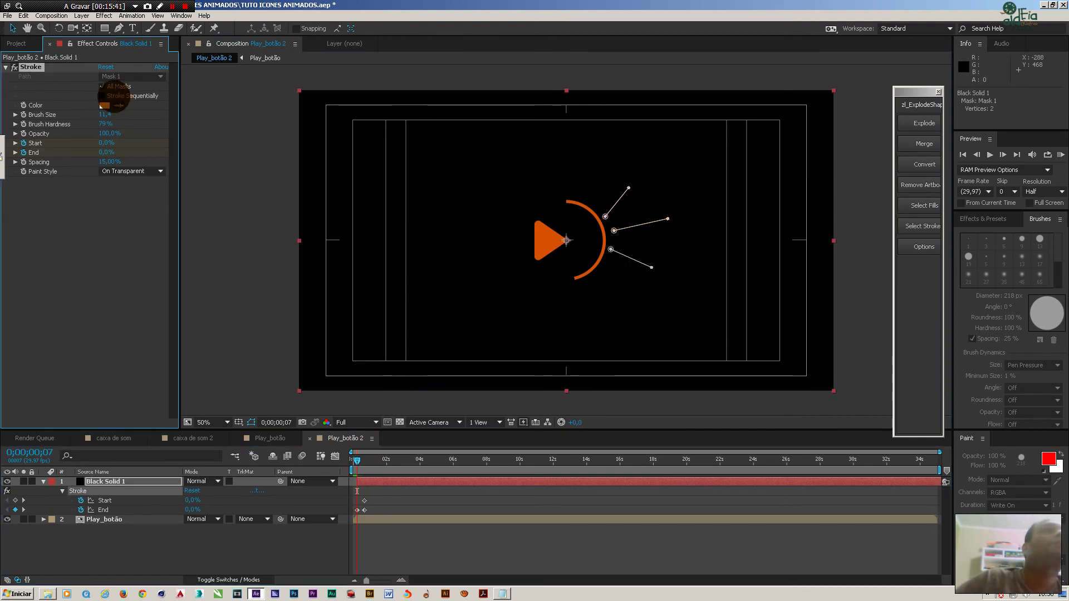
Keyframe the Stroke Start up to 100% at 0;00;01;04 so the lines erase.
left_click(361, 460)
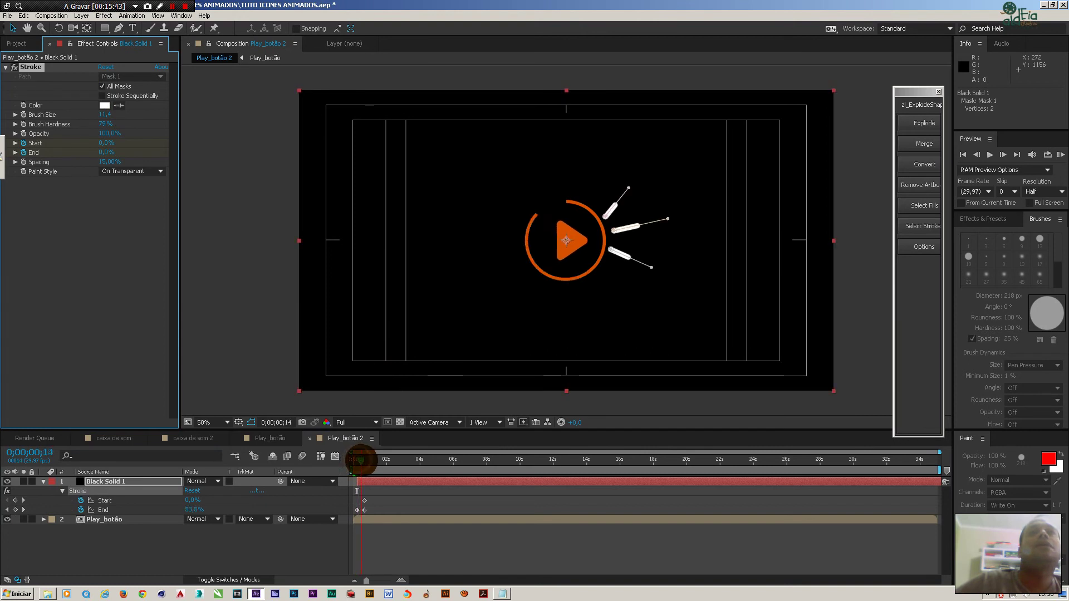
left_click_drag(365, 460, 372, 460)
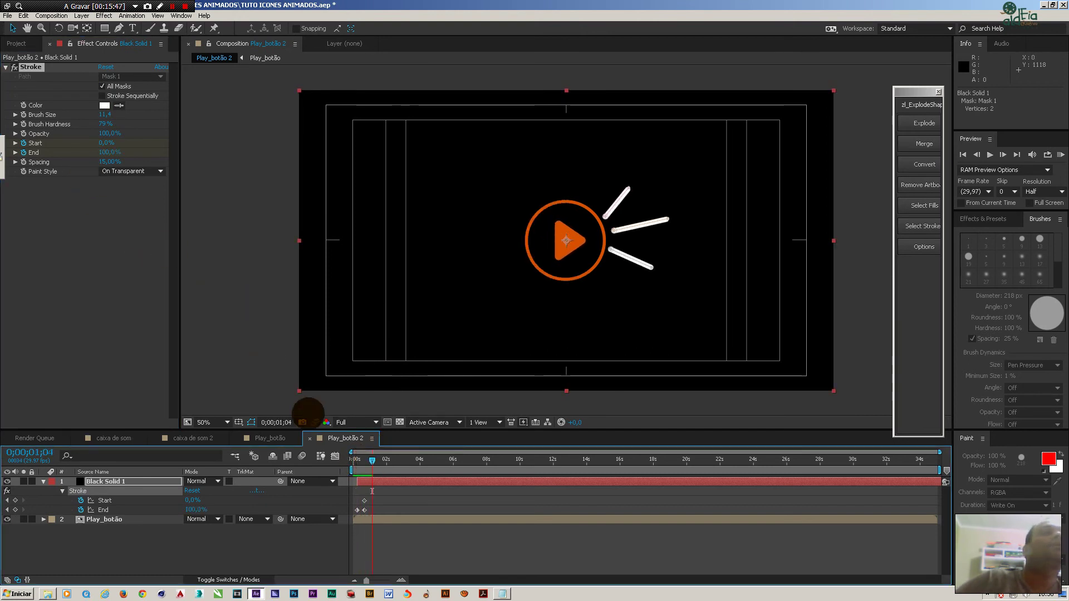
left_click_drag(107, 144, 114, 120)
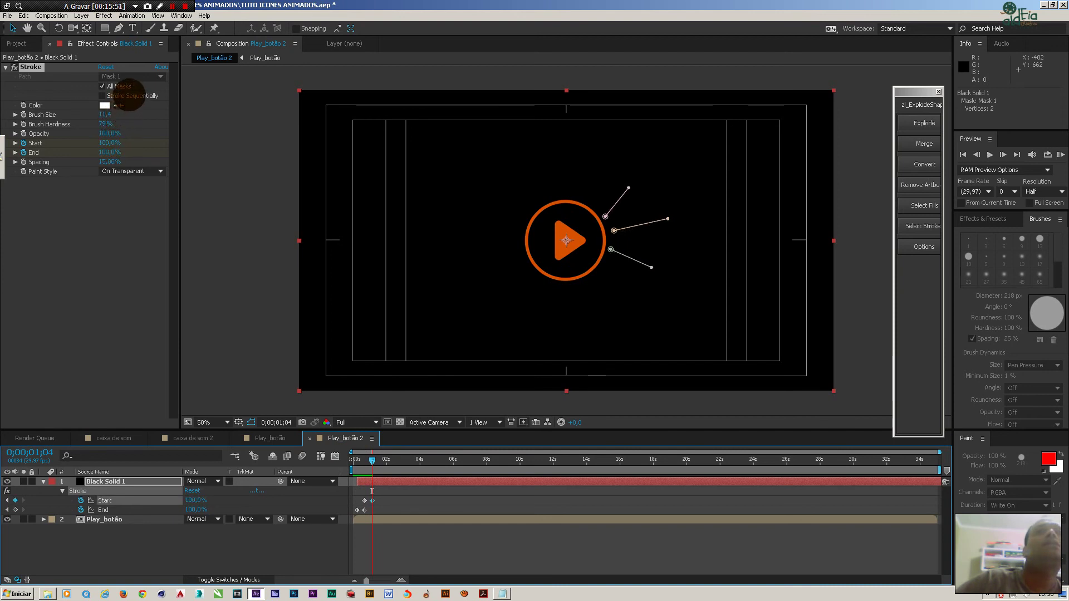
RAM-preview the burst animation twice with the layer deselected.
left_click(390, 497)
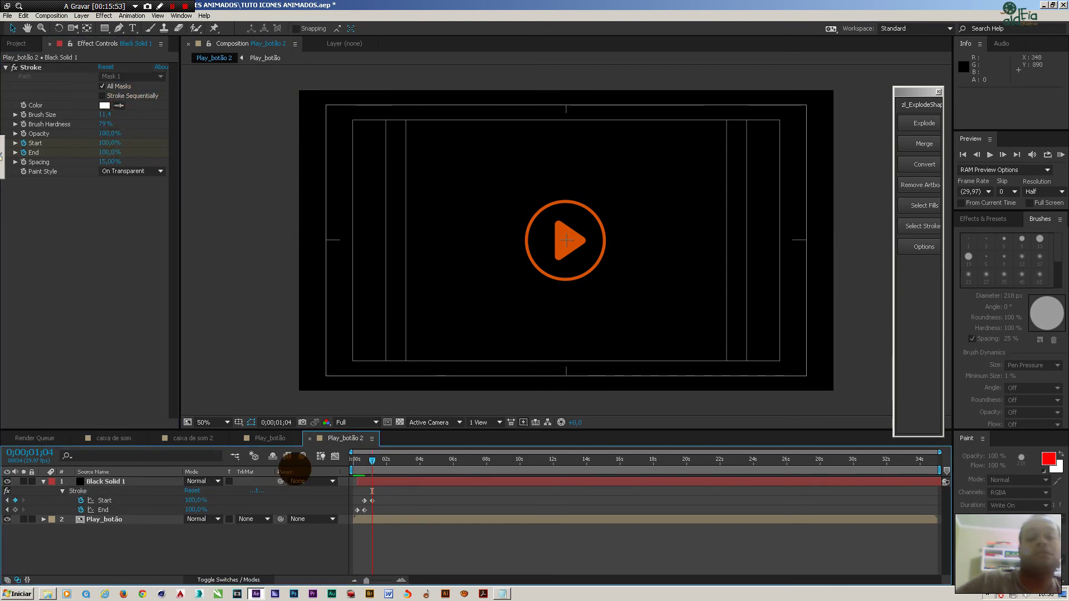
key("KP_0")
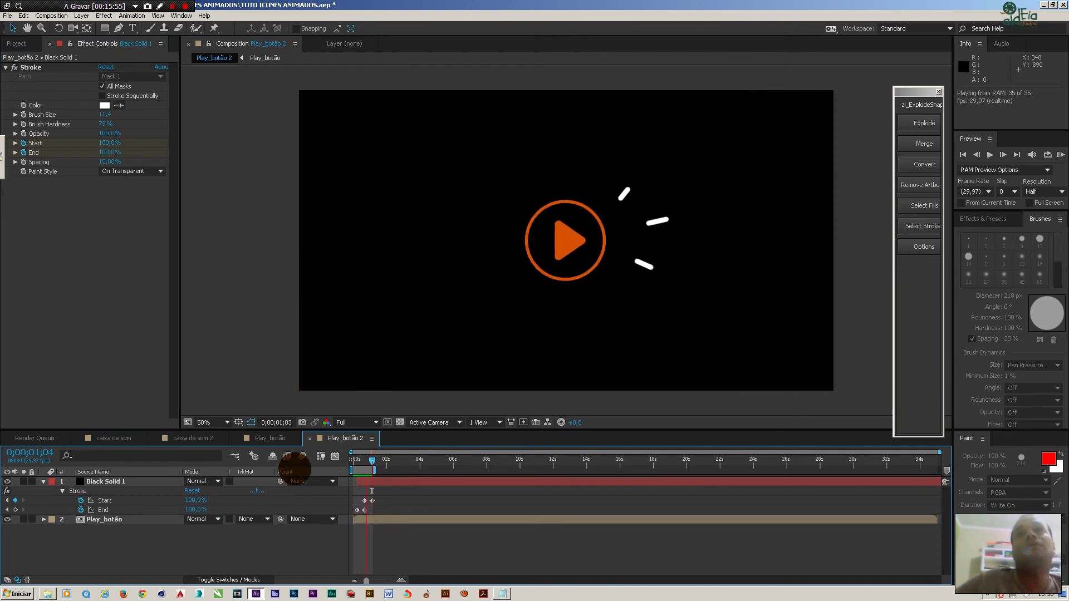
left_click_drag(386, 489, 346, 508)
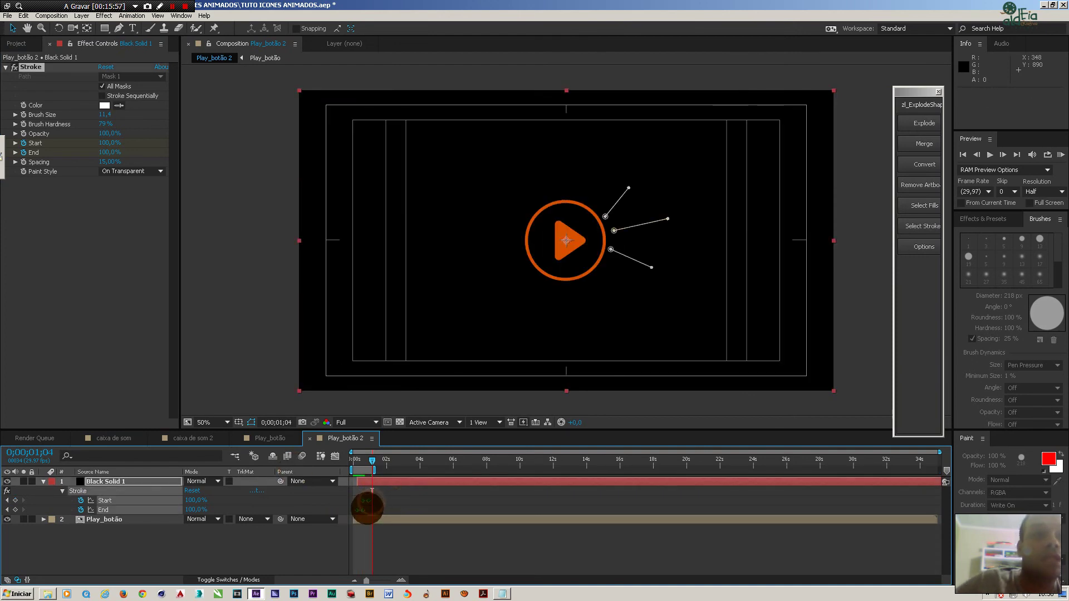
key("KP_0")
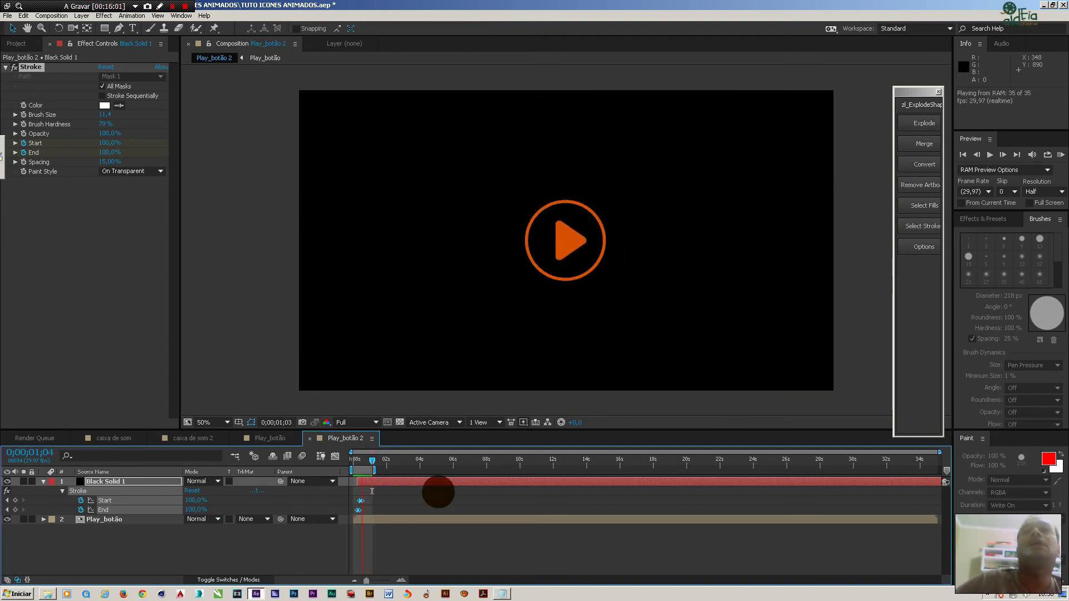
left_click(437, 496)
Free-transform the lower burst line, moving it down and left.
left_click(399, 483)
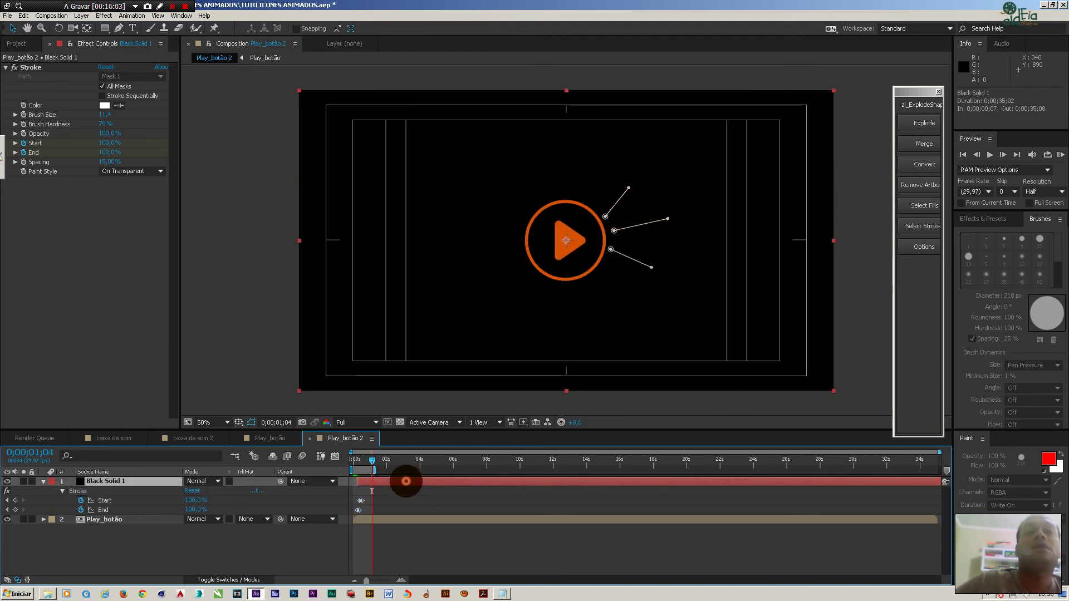
double_click(611, 249)
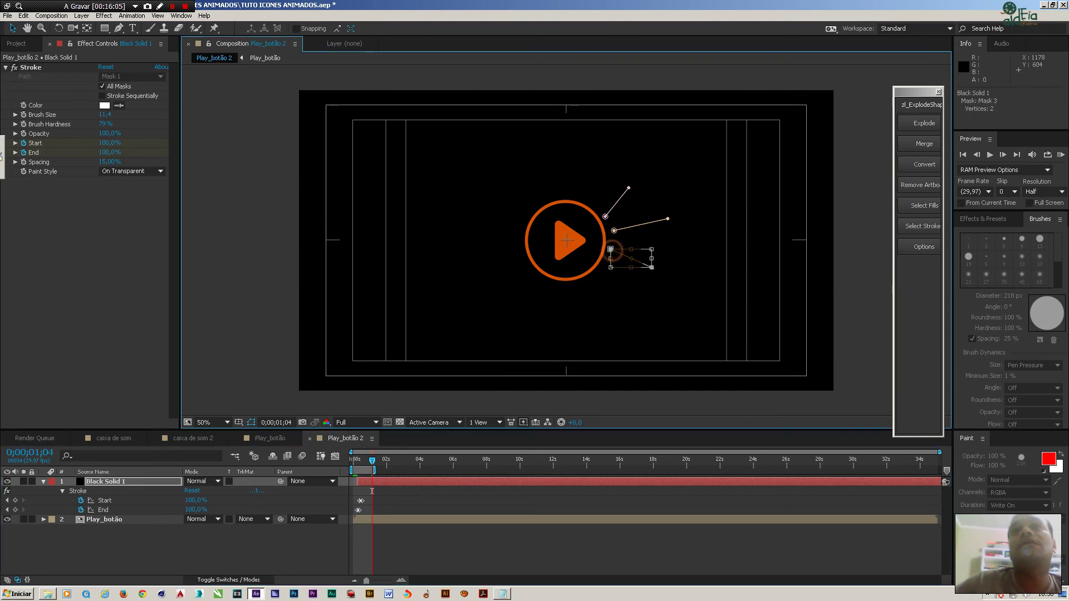
left_click_drag(627, 258, 625, 274)
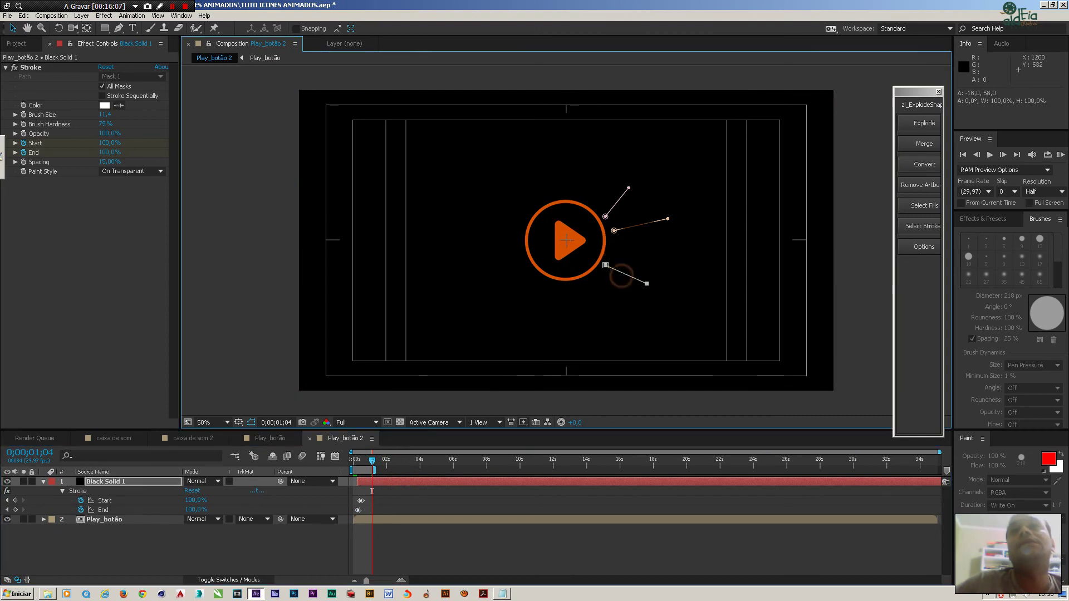
double_click(629, 228)
left_click(682, 213)
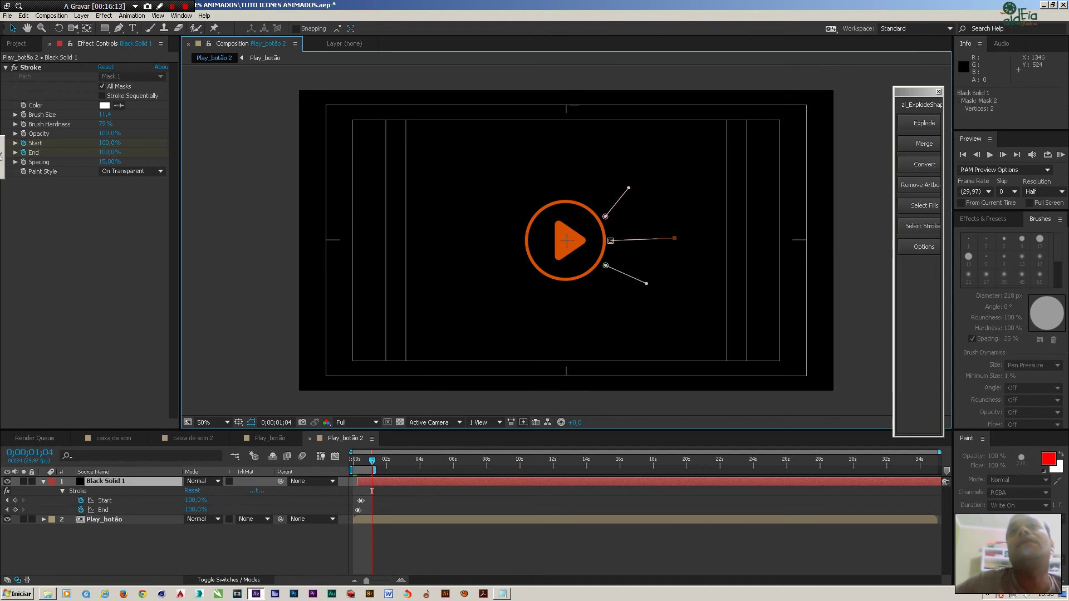
Drag the upper burst line's outer endpoint farther outward.
double_click(630, 188)
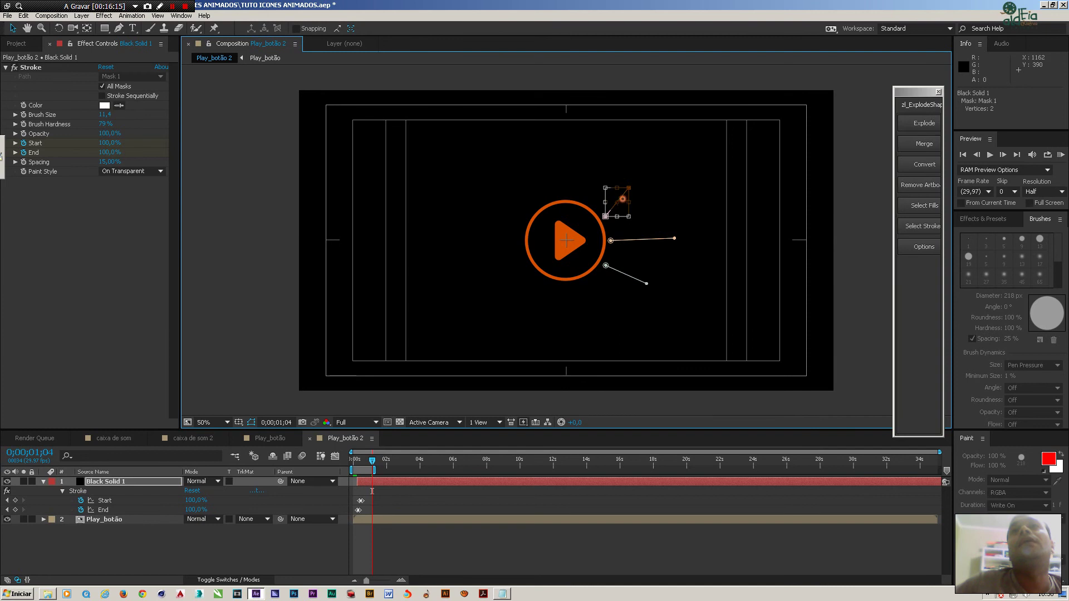
left_click(630, 186)
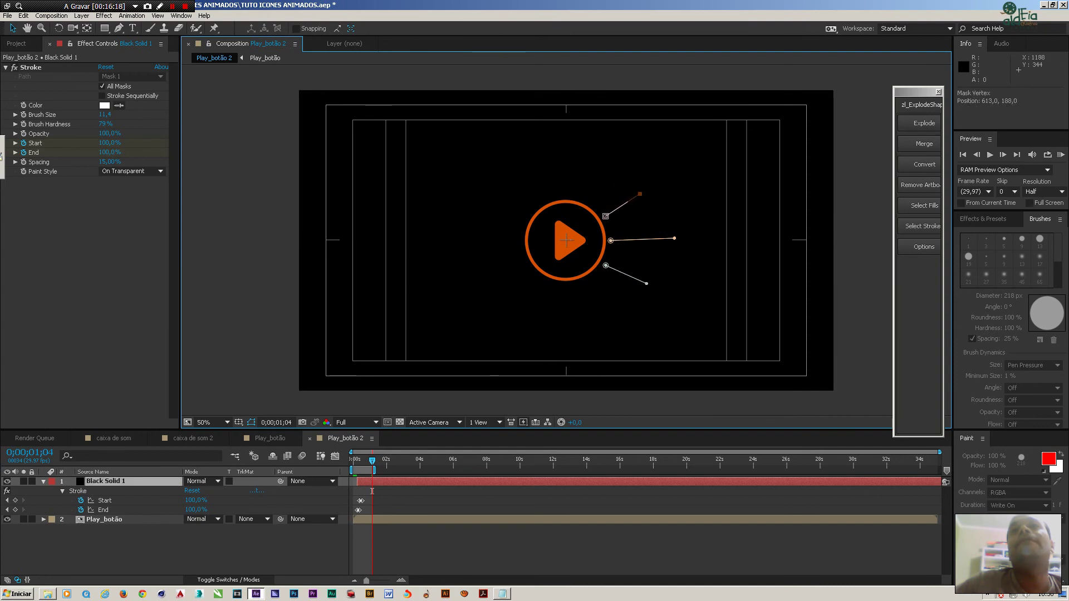
left_click(623, 205)
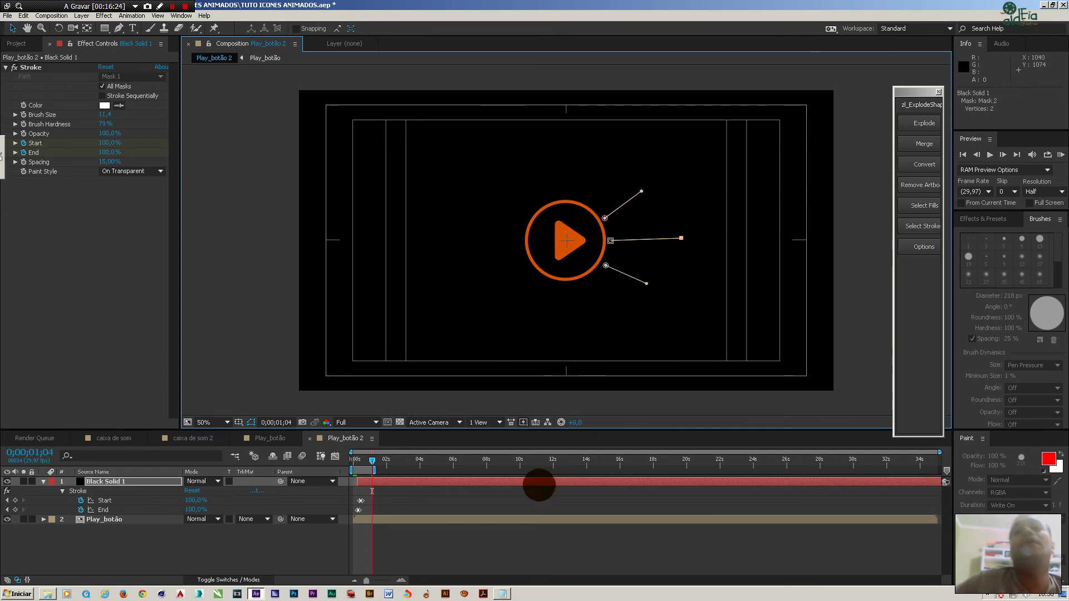
RAM-preview the repositioned burst lines and reselect the burst-line solid.
key("KP_0")
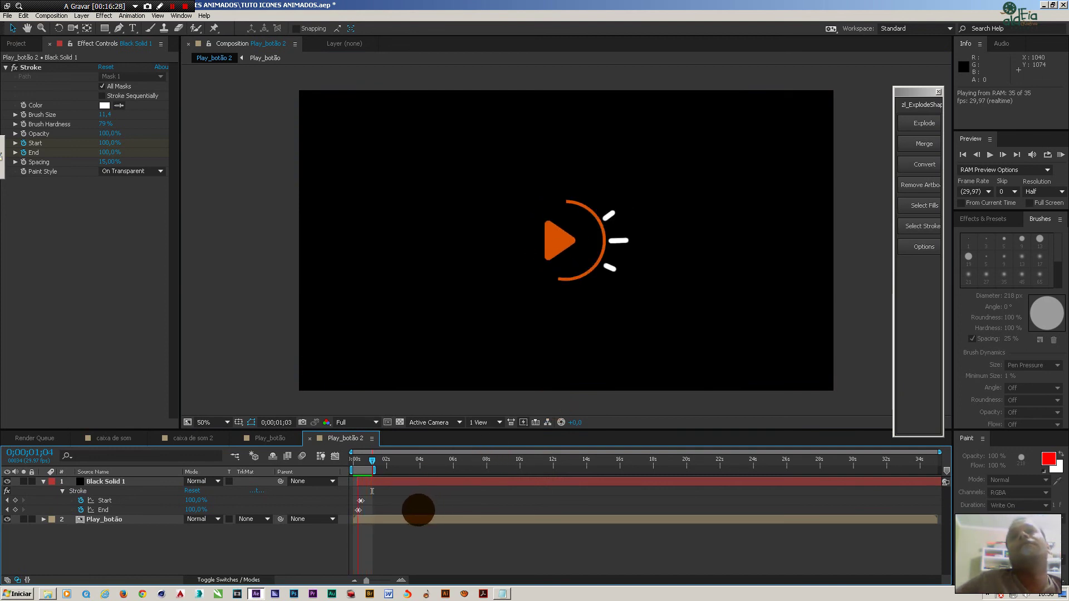
left_click(419, 482)
left_click(419, 482)
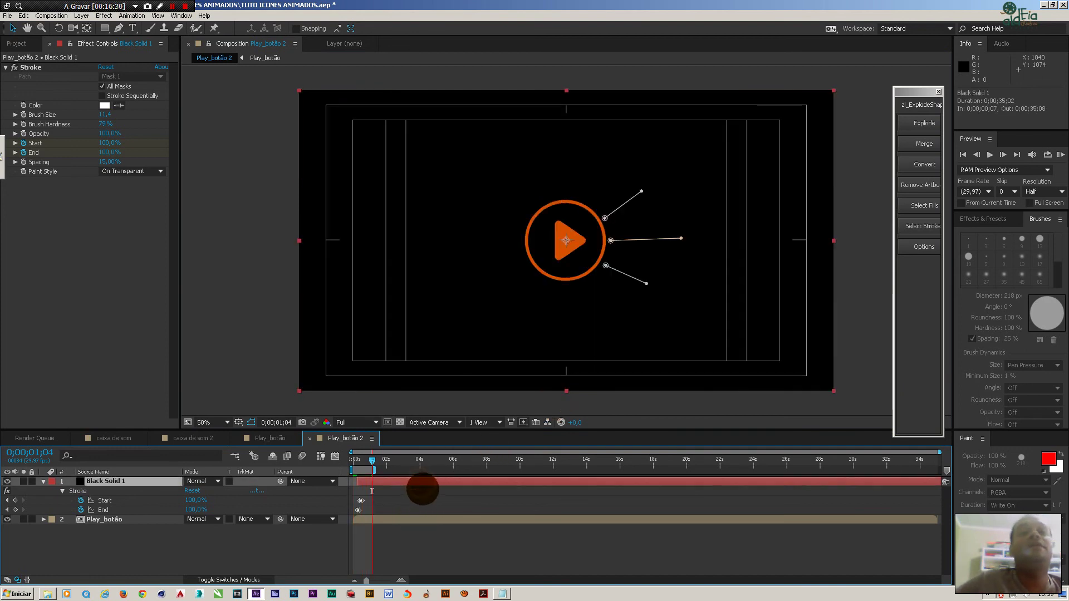
left_click(411, 554)
left_click(423, 482)
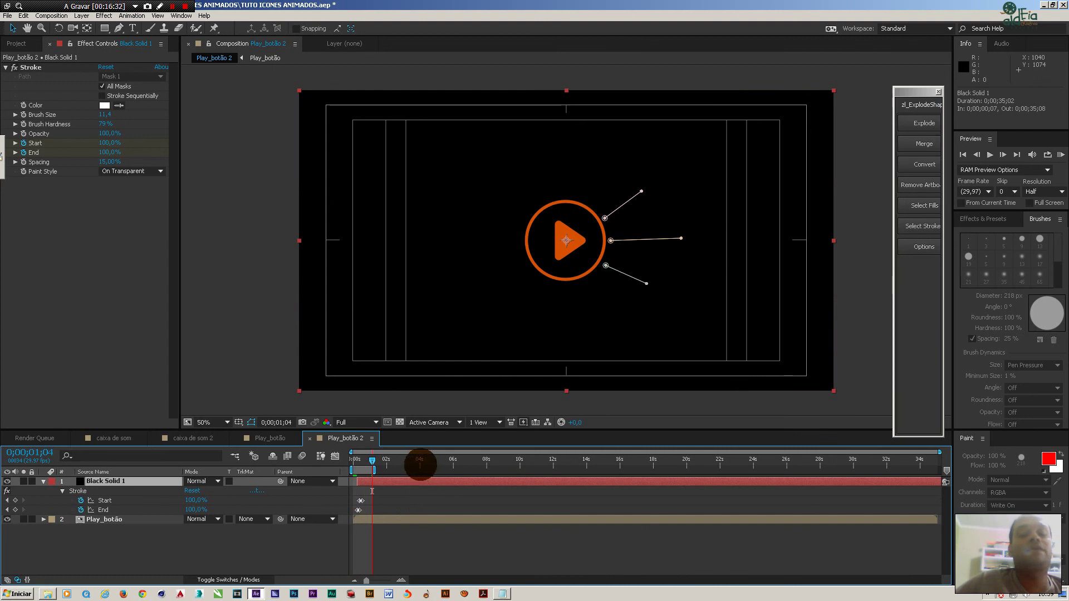
Duplicate Black Solid 1 with Scale -100,100% to mirror the burst, and preview it.
key("ctrl+d")
key("s")
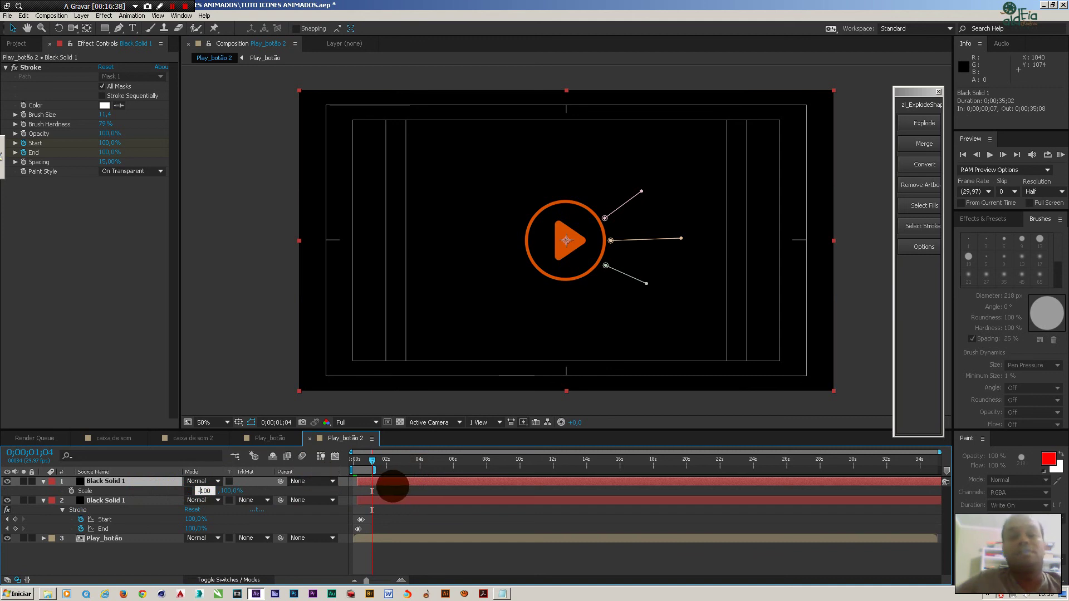
left_click(414, 513)
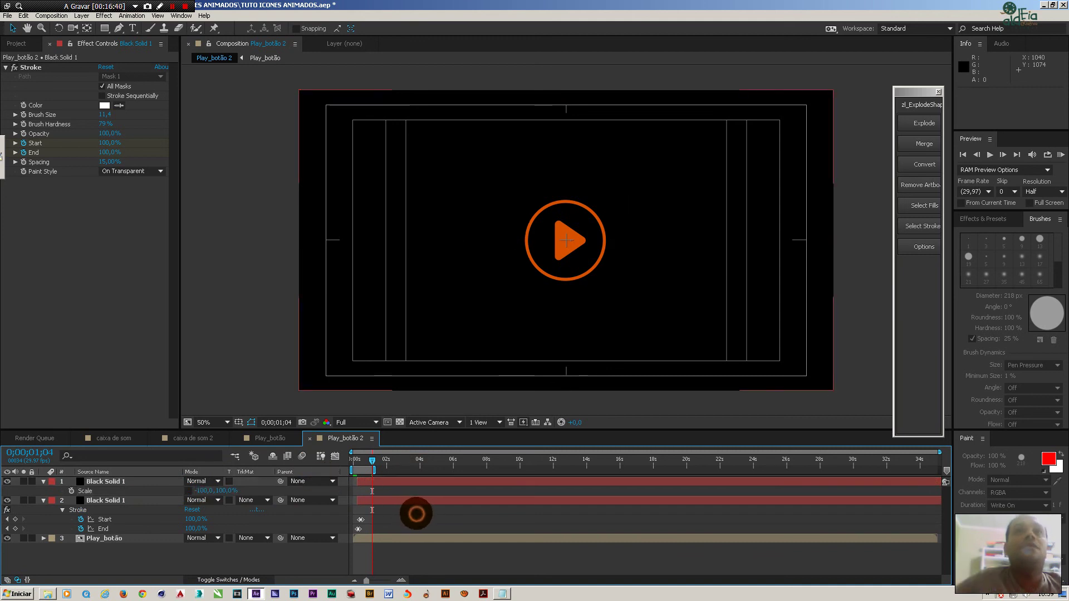
key("KP_0")
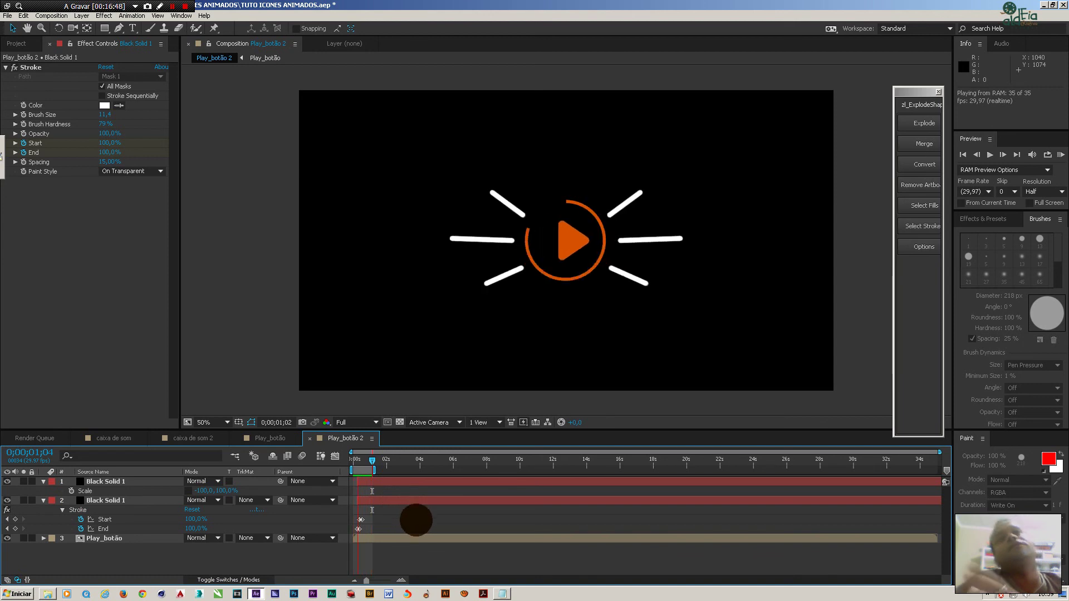
key("space")
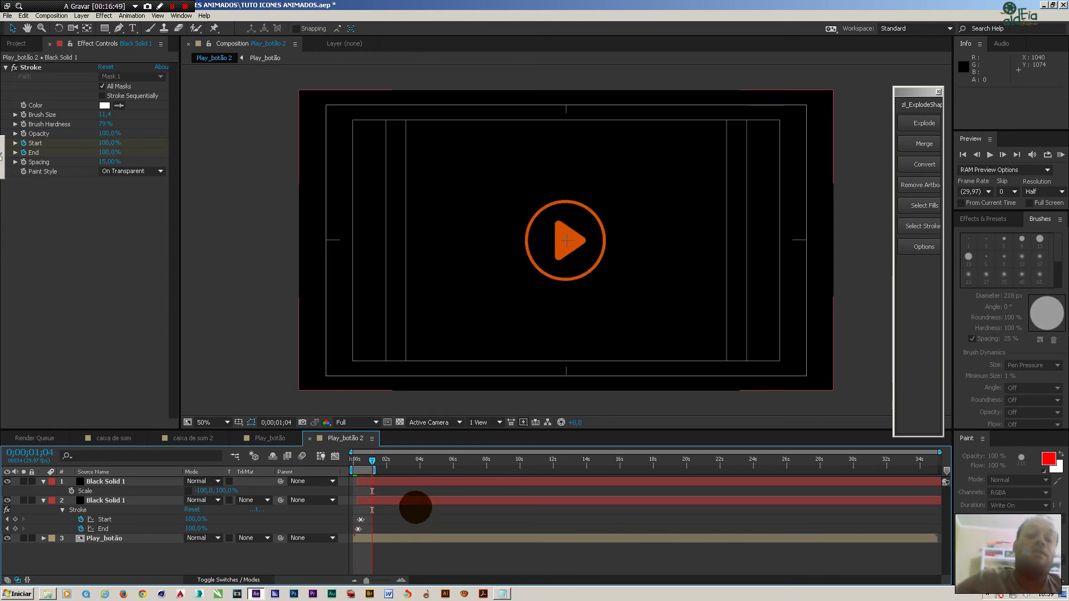
Collapse all layer properties, preview again, and bring the Notepad command file forward.
key("ctrl+a")
key("u")
left_click(412, 522)
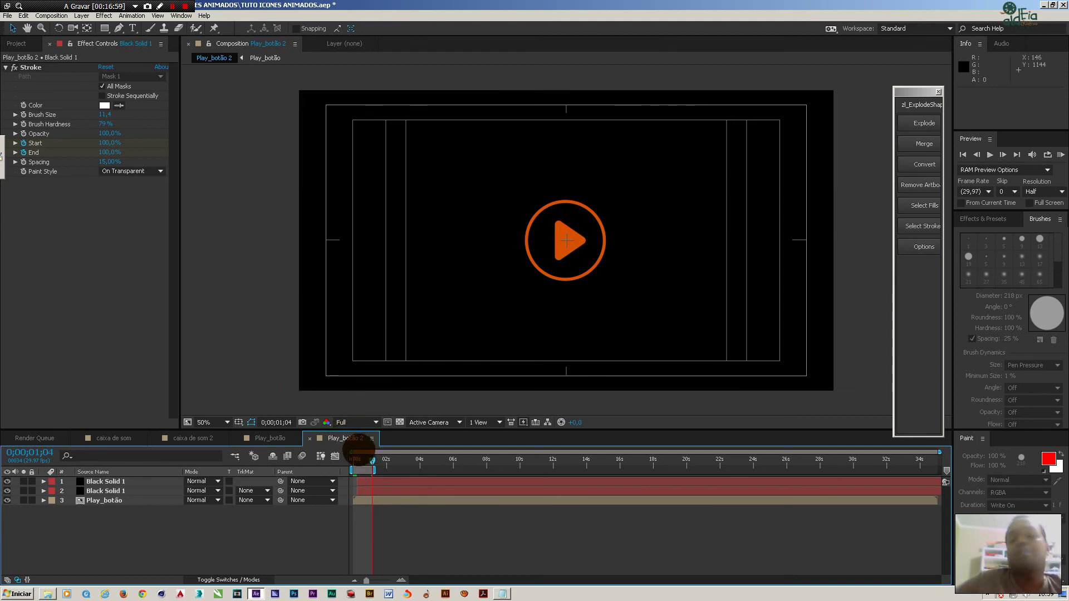
key("KP_0")
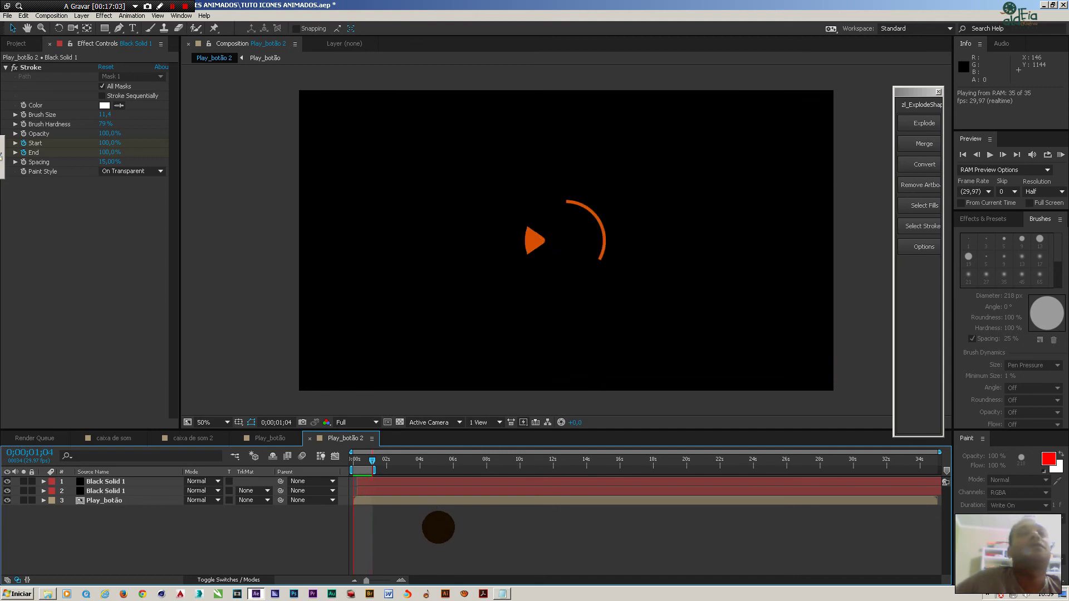
key("space")
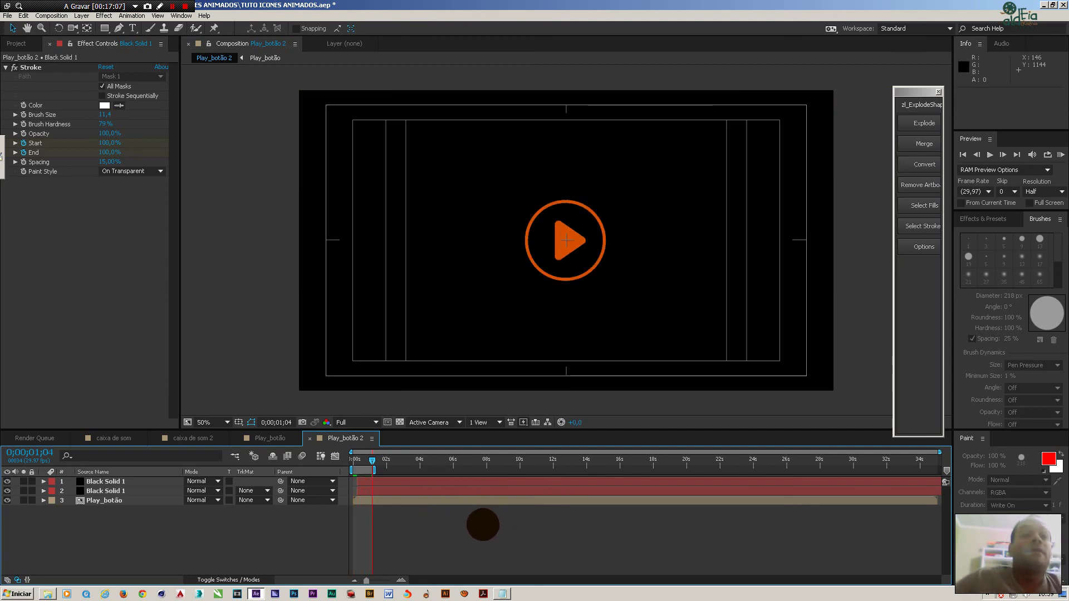
left_click(503, 593)
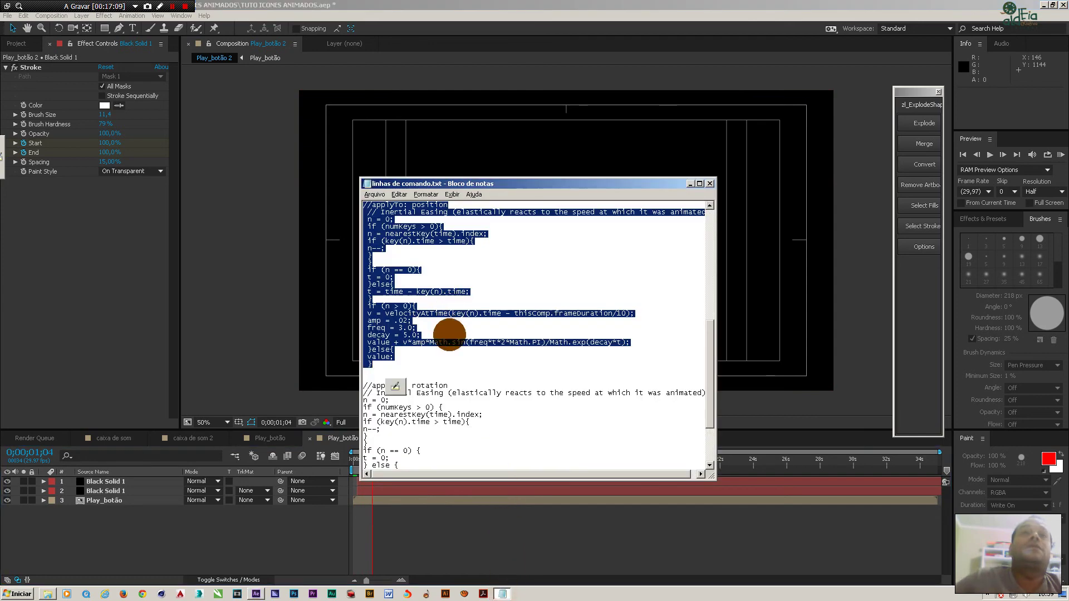
Scroll through the expressions in linhas de comando.txt, then close Notepad.
left_click(449, 334)
scroll(456, 357, "up", 5)
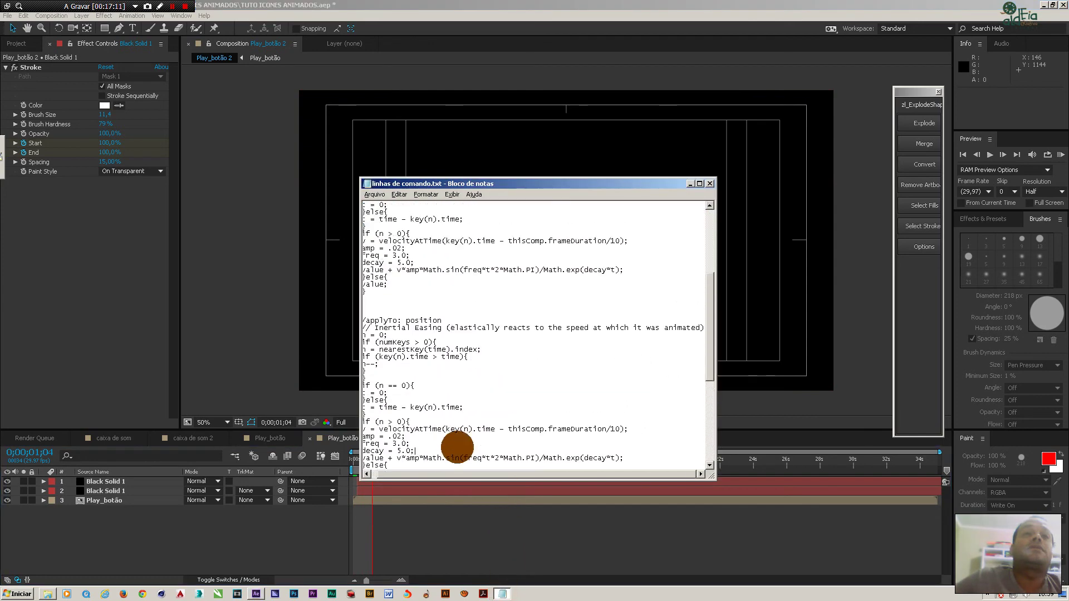
scroll(470, 368, "up", 4)
scroll(461, 470, "down", 5)
scroll(461, 273, "up", 4)
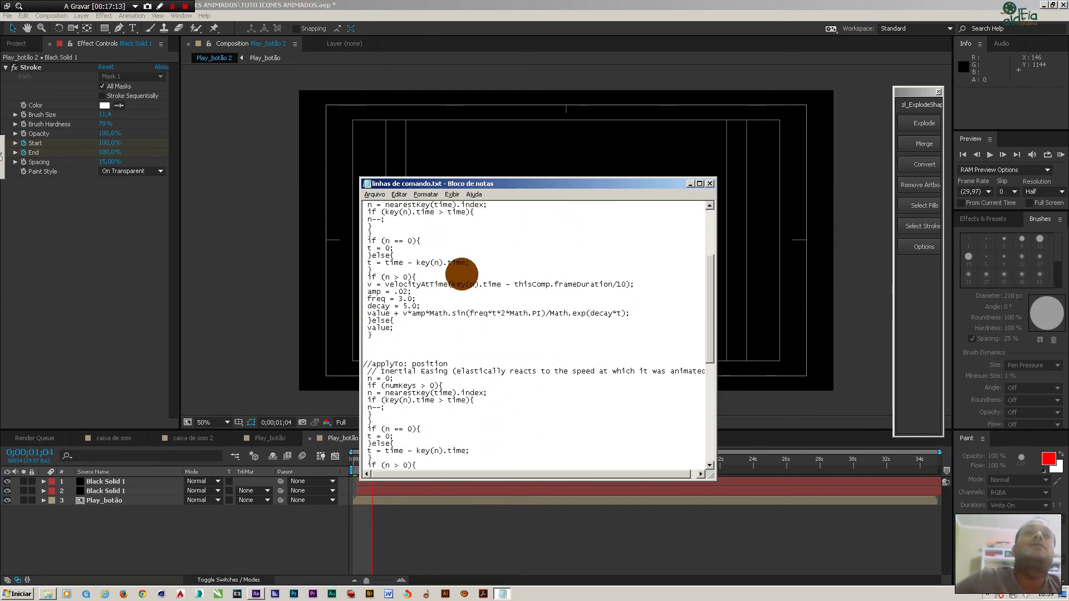
scroll(462, 274, "up", 5)
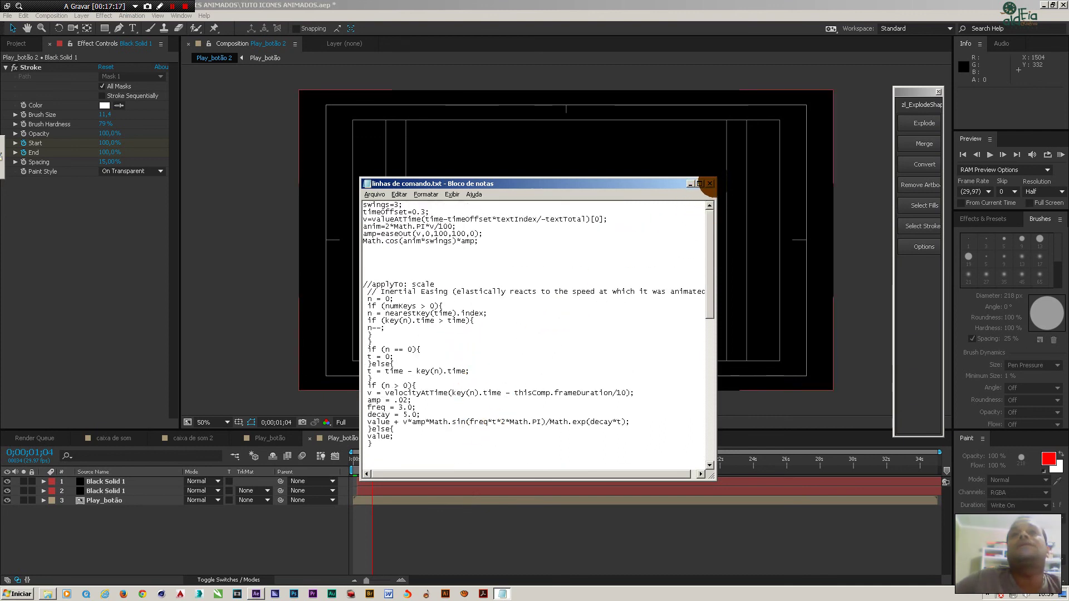
left_click(709, 184)
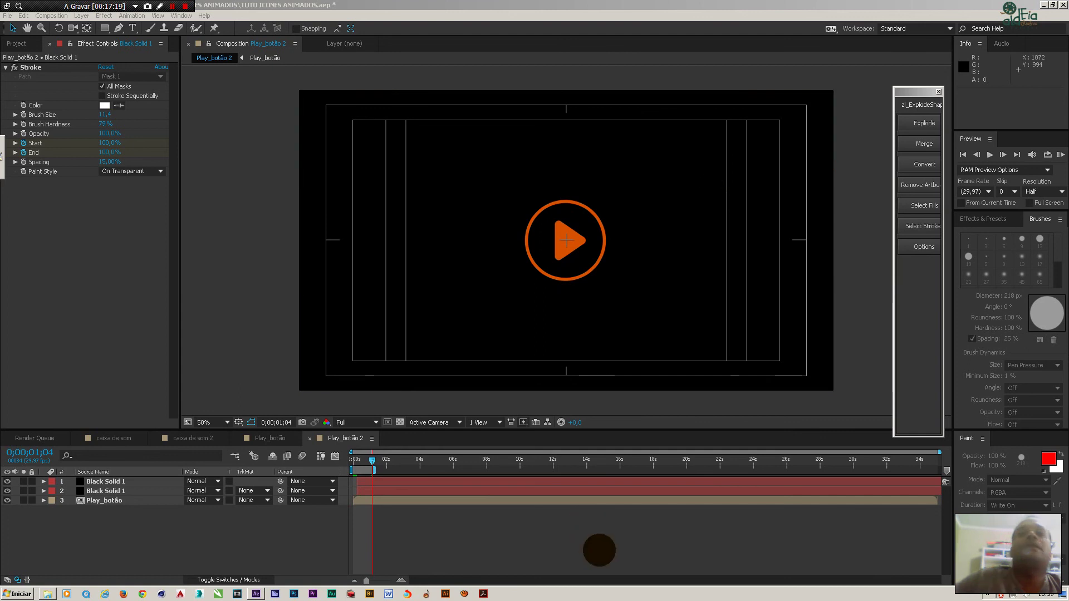